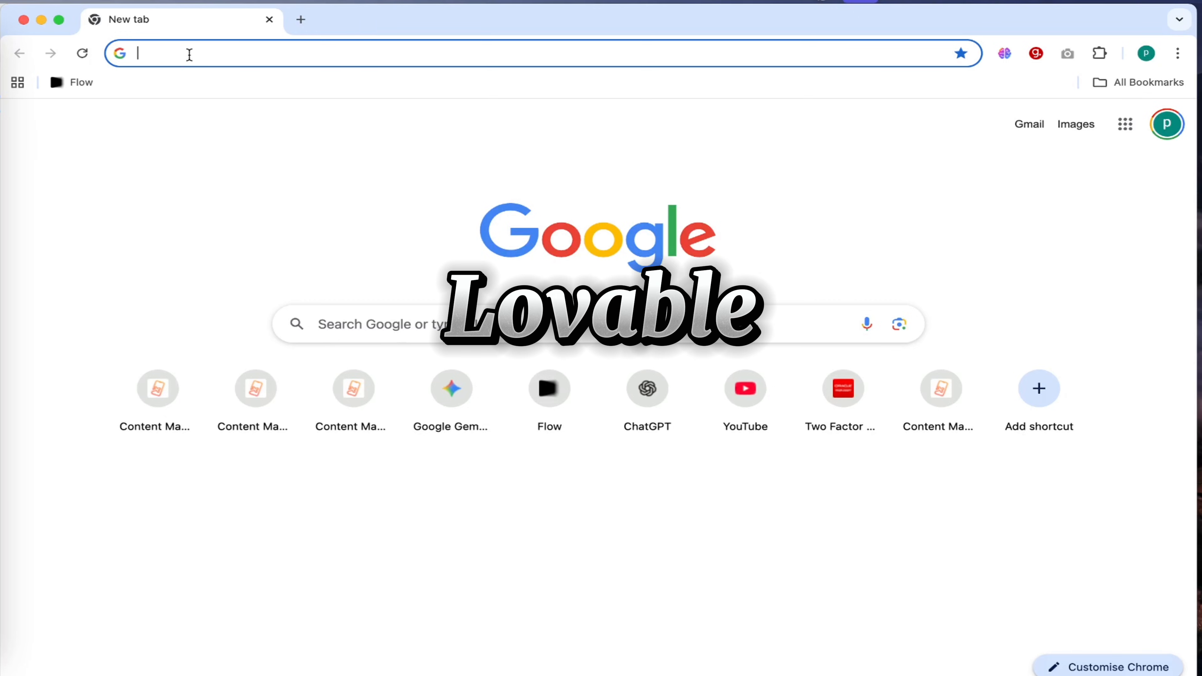
Open lovable.dev and start creating a free account with Google.
{"action": "type", "text": "lova"}
{"action": "key", "text": "Return"}
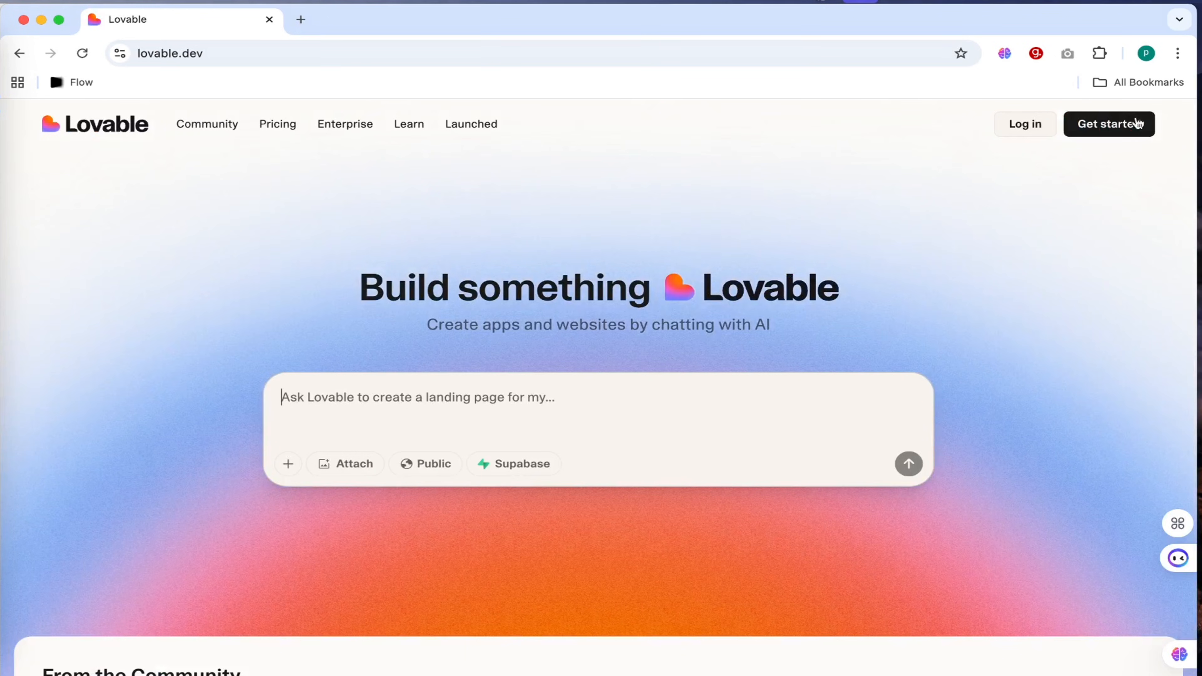
{"action": "left_click", "coordinate": [1102, 125]}
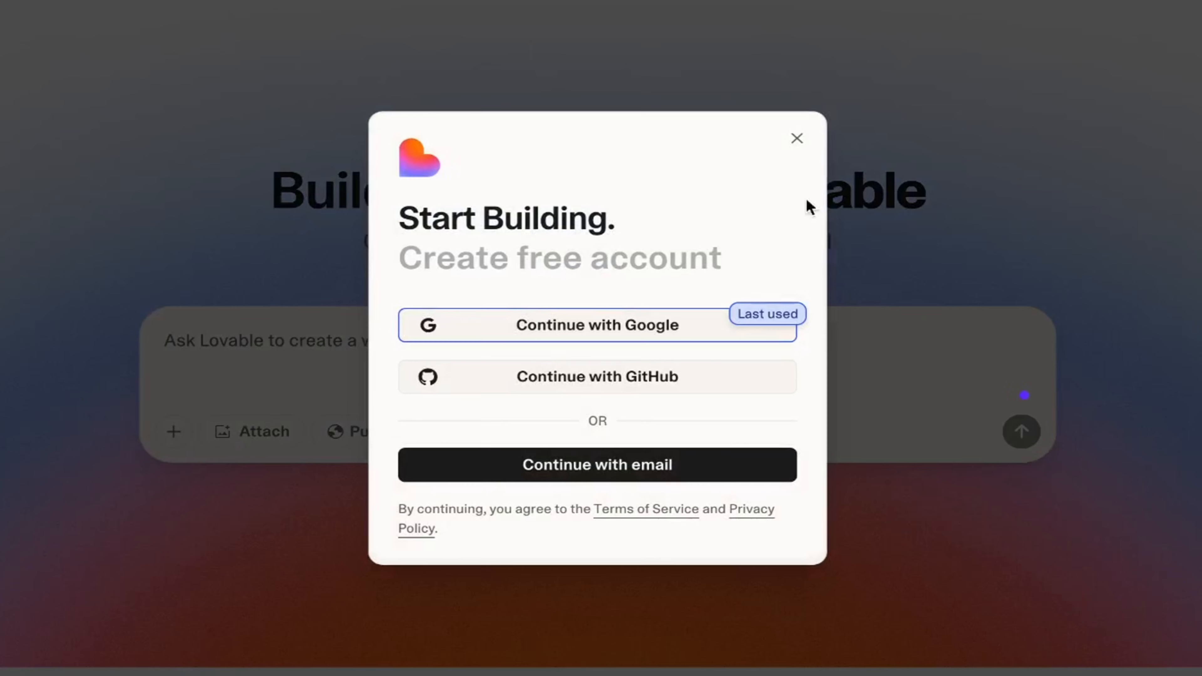
{"action": "left_click", "coordinate": [602, 332]}
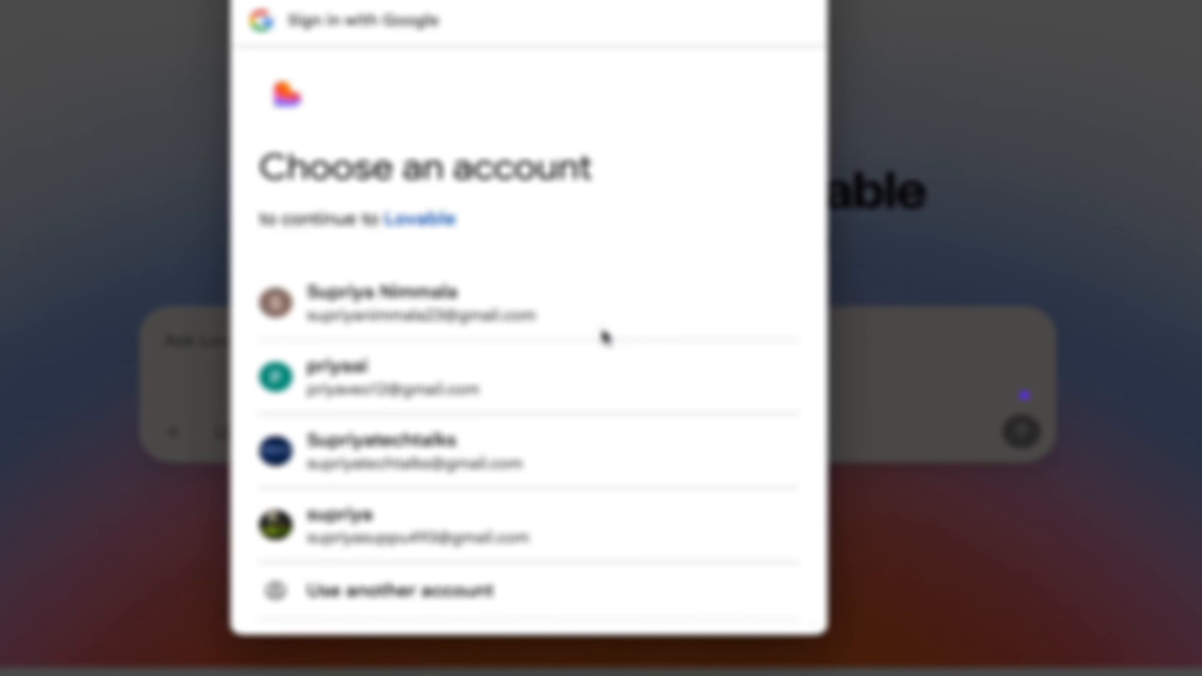
Sign in to Lovable with the chosen Google account, approve its access and skip the onboarding survey.
{"action": "scroll", "coordinate": [605, 337], "scroll_direction": "down", "scroll_amount": 1}
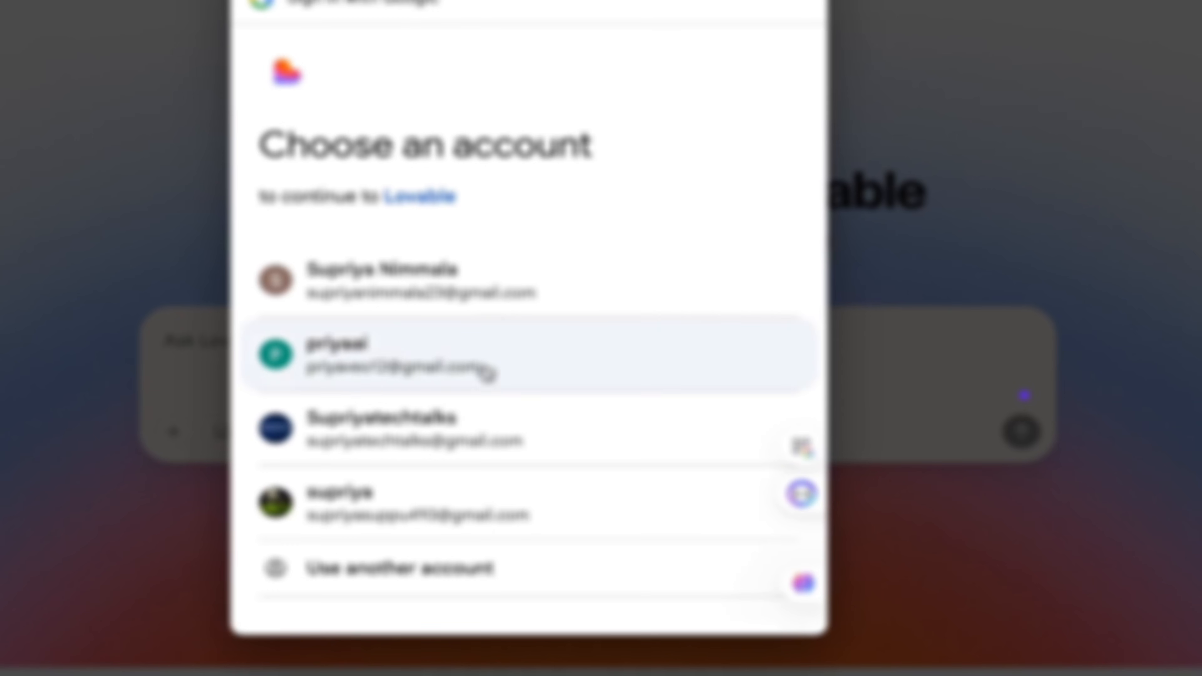
{"action": "left_click", "coordinate": [486, 372]}
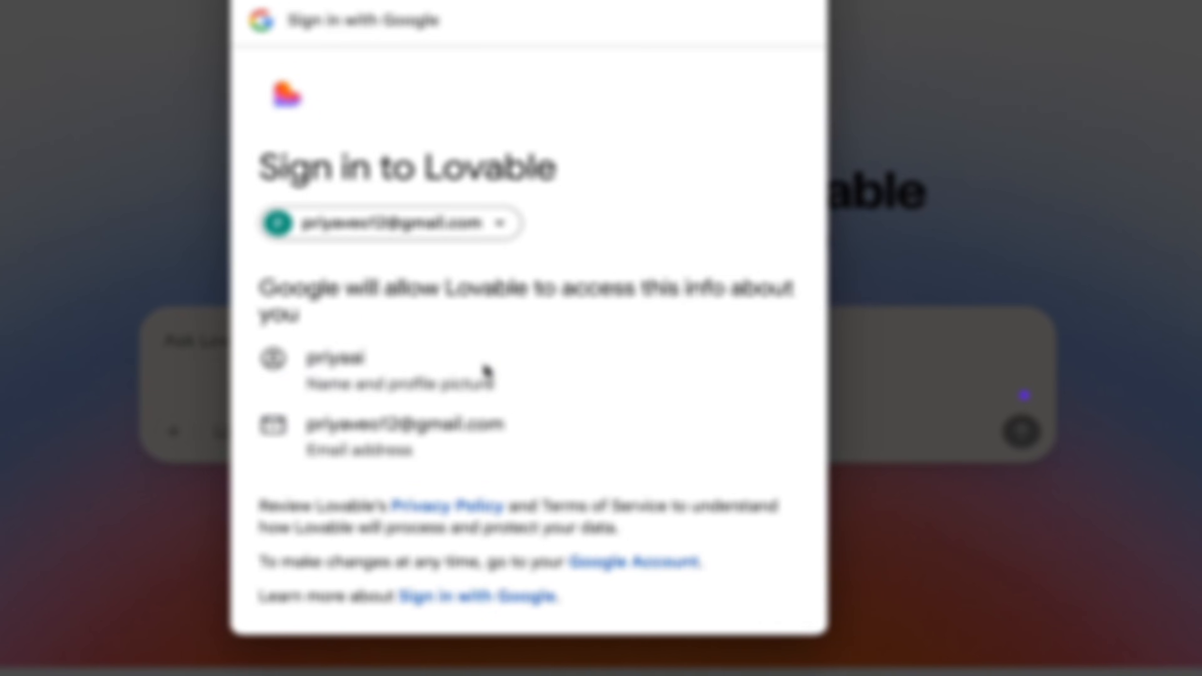
{"action": "scroll", "coordinate": [502, 393], "scroll_direction": "down", "scroll_amount": 4}
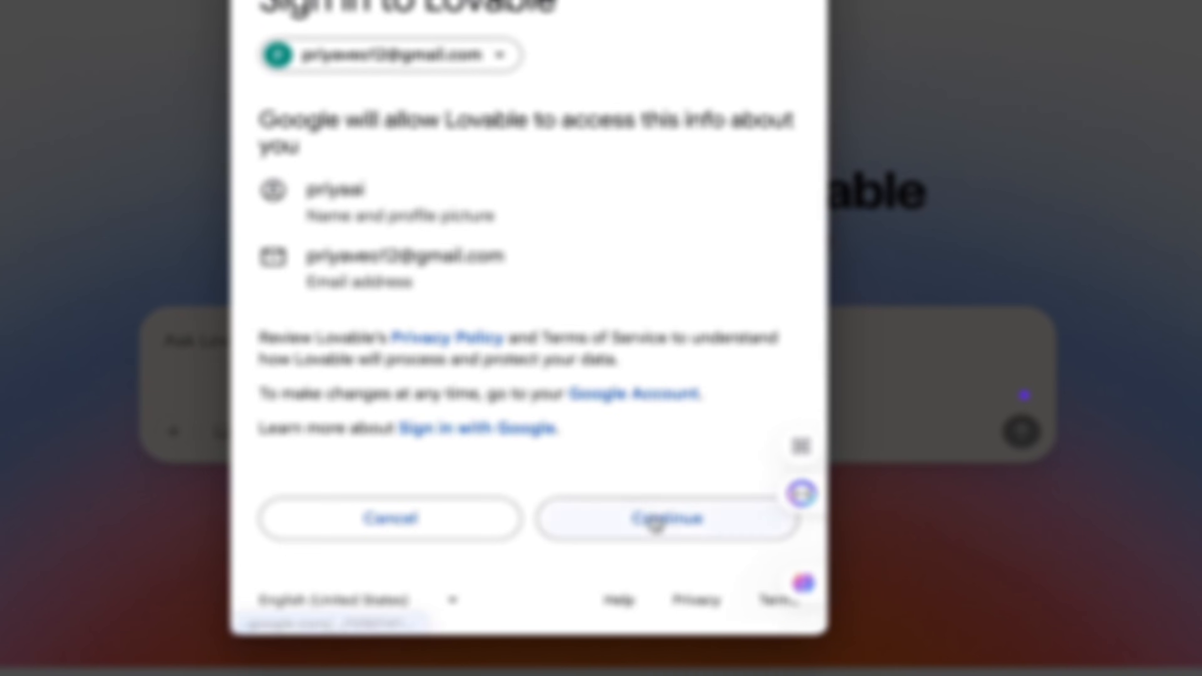
{"action": "left_click", "coordinate": [673, 520]}
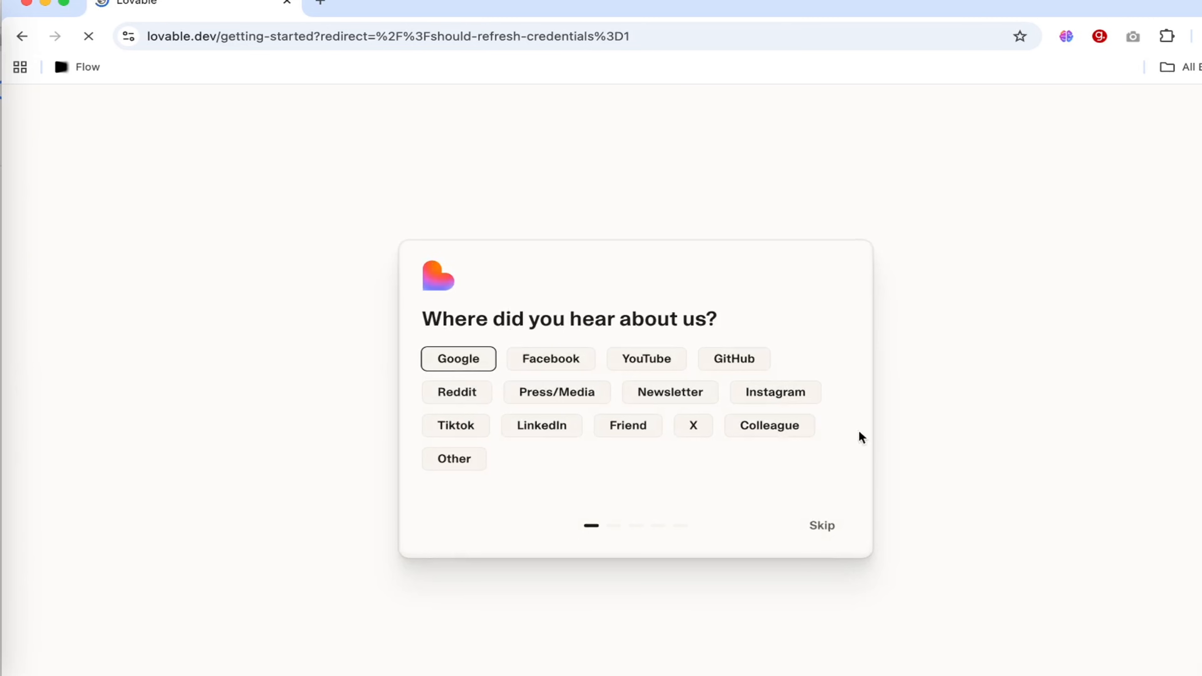
{"action": "left_click", "coordinate": [827, 530]}
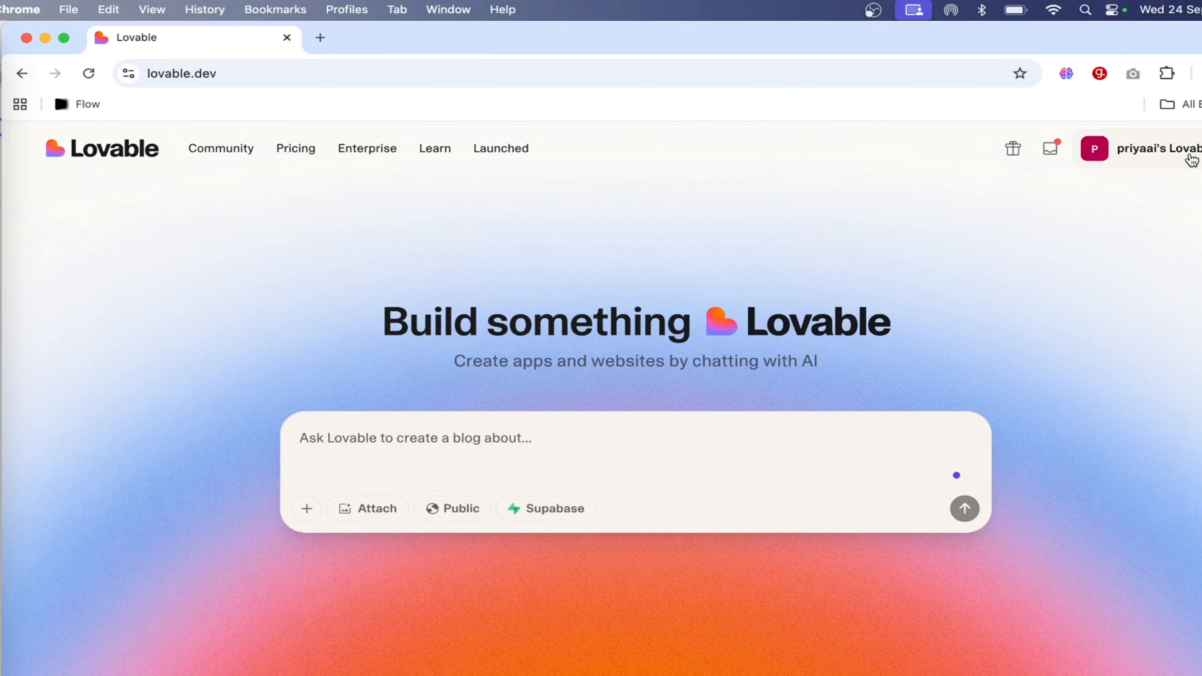
Check the remaining credits and plan details of the signed-in Lovable workspace.
{"action": "left_click", "coordinate": [1191, 160]}
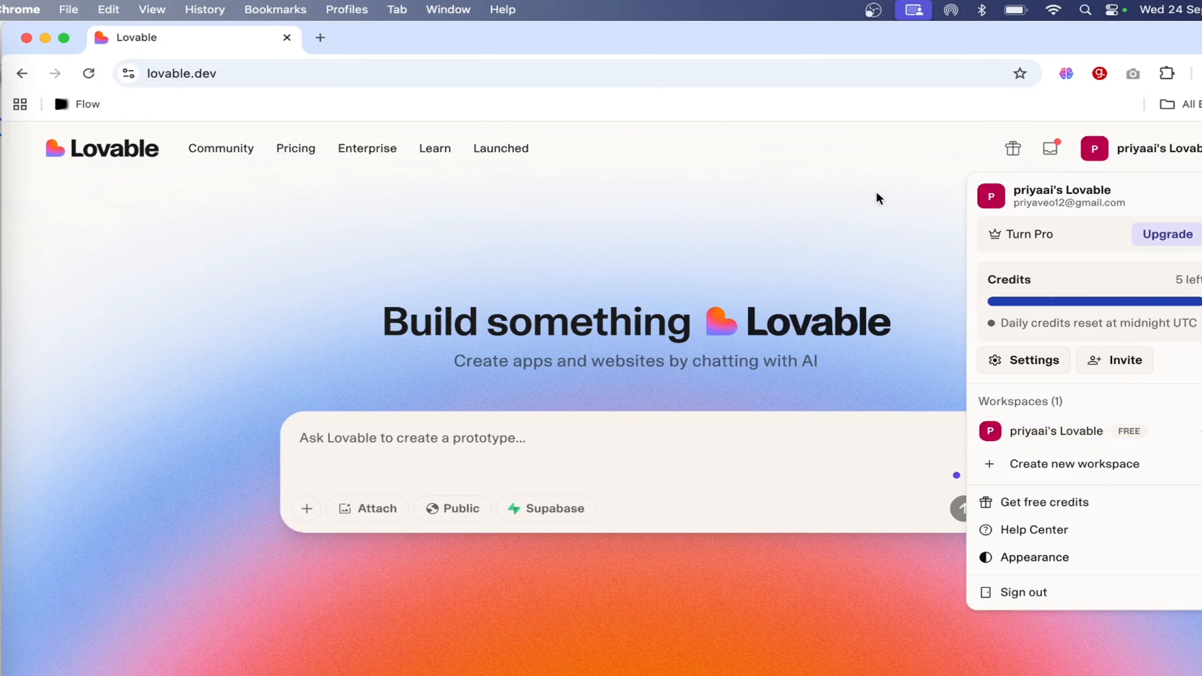
{"action": "mouse_move", "coordinate": [1043, 300]}
{"action": "left_click", "coordinate": [748, 193]}
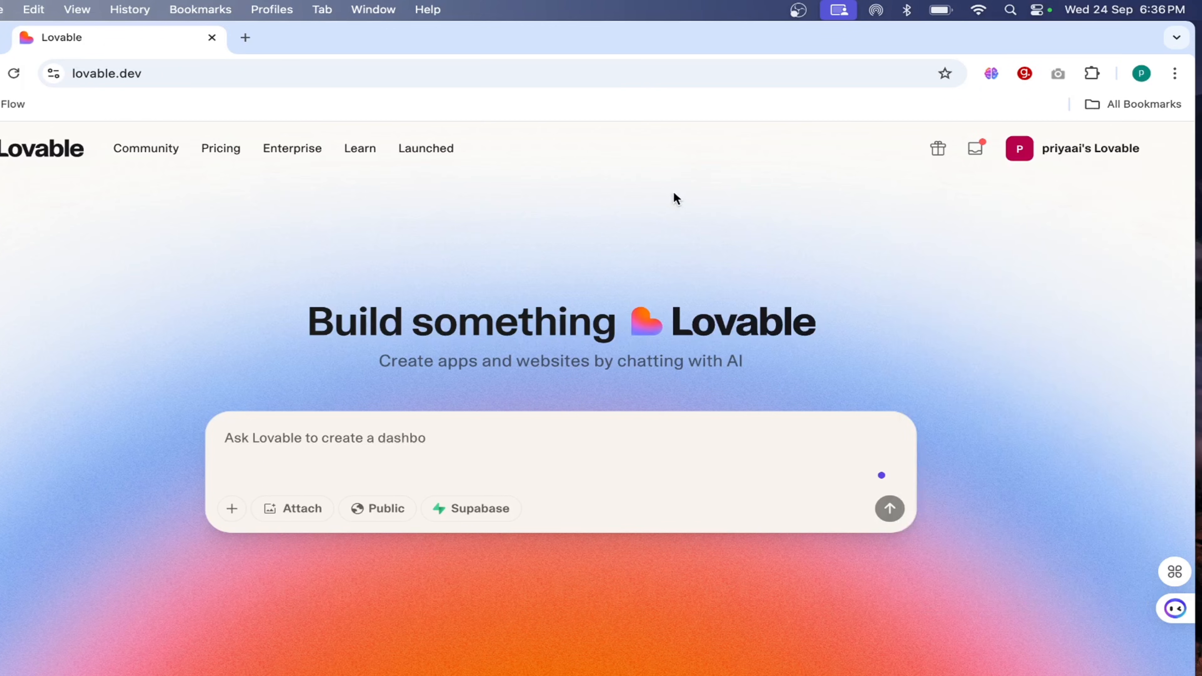
{"action": "left_click", "coordinate": [1113, 157]}
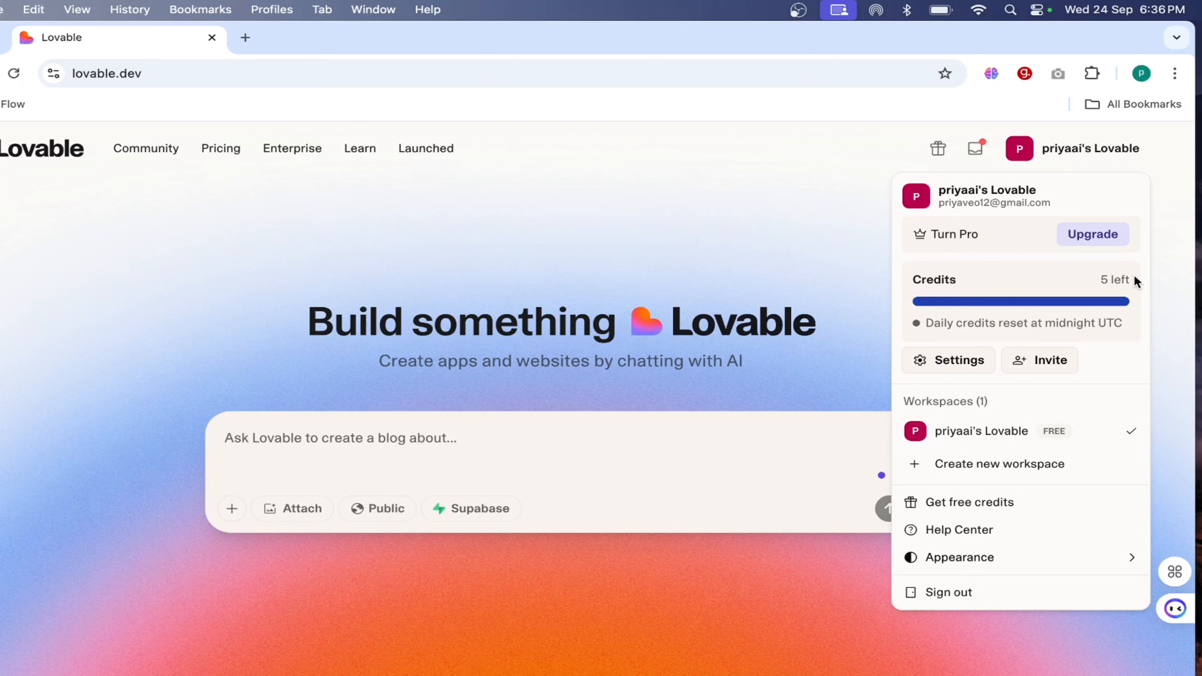
{"action": "left_click", "coordinate": [803, 195]}
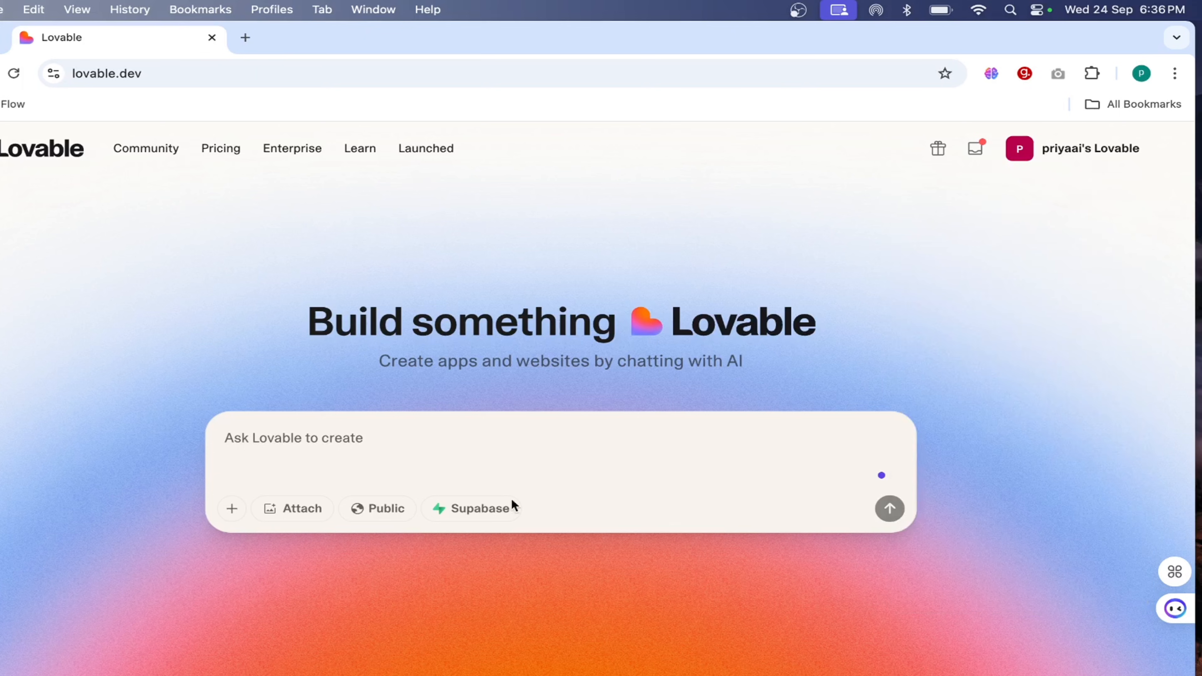
{"action": "scroll", "coordinate": [528, 573], "scroll_direction": "down", "scroll_amount": 1}
{"action": "scroll", "coordinate": [529, 574], "scroll_direction": "up", "scroll_amount": 1}
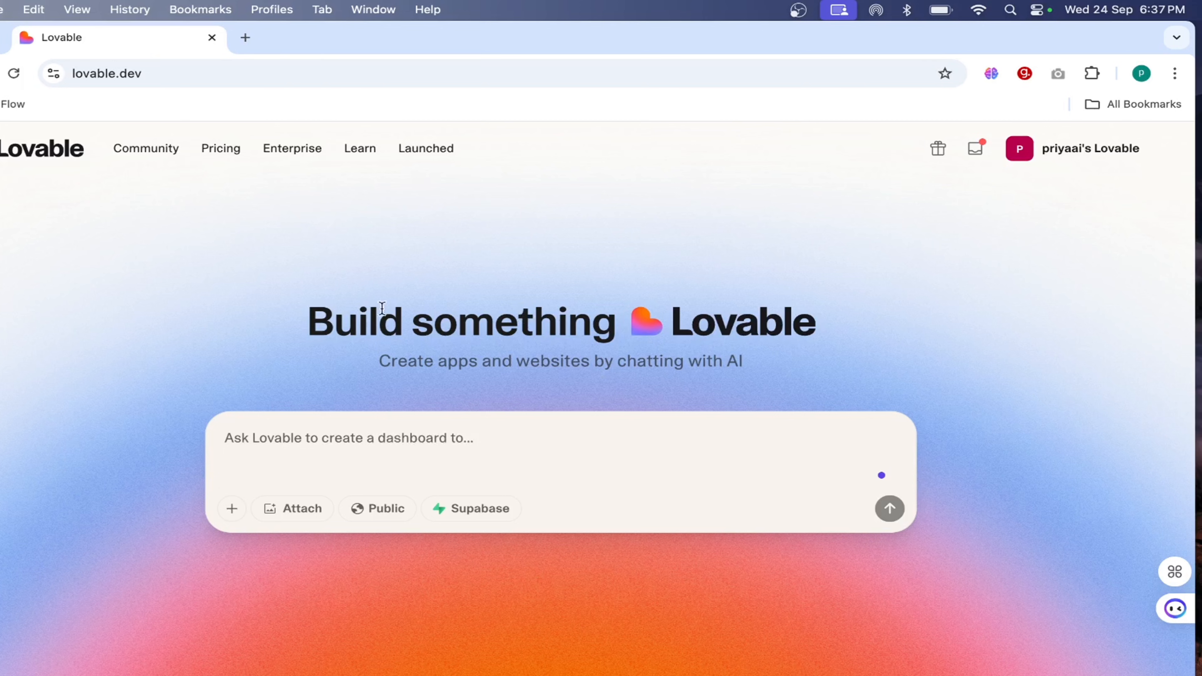
{"action": "left_click", "coordinate": [330, 453]}
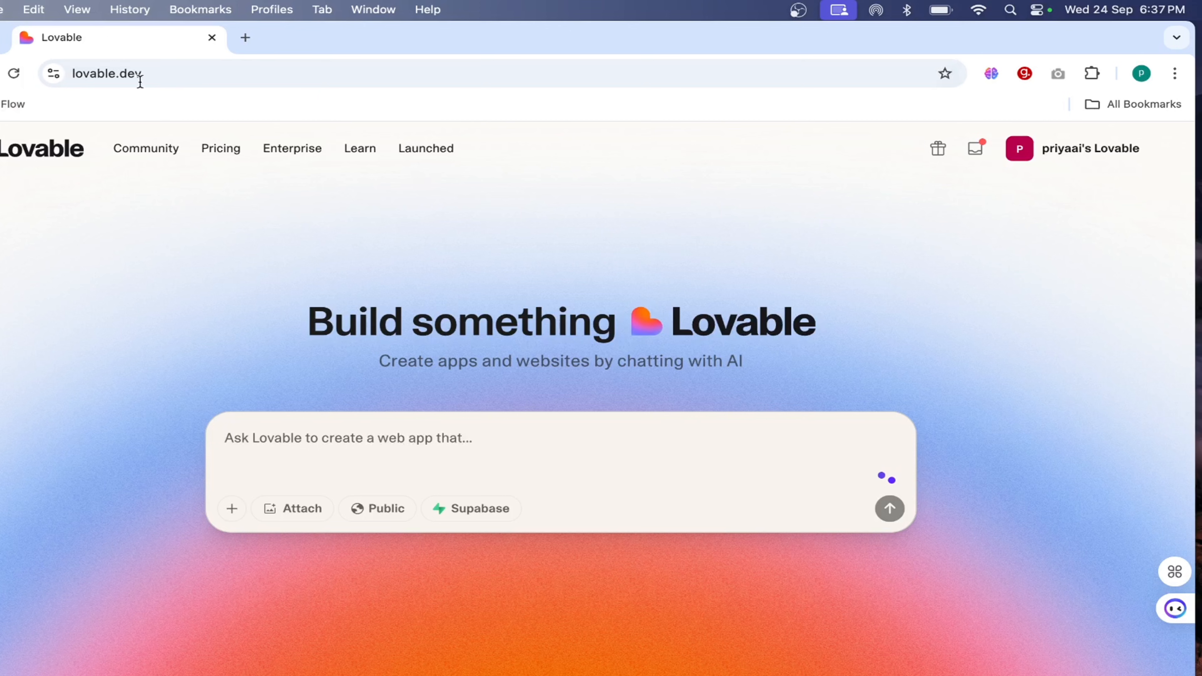
Switch to ChatGPT and send "I want to create an app using ai, so pls provide some app ideas which are currently trending and mostly used".
{"action": "key", "text": "super+Tab"}
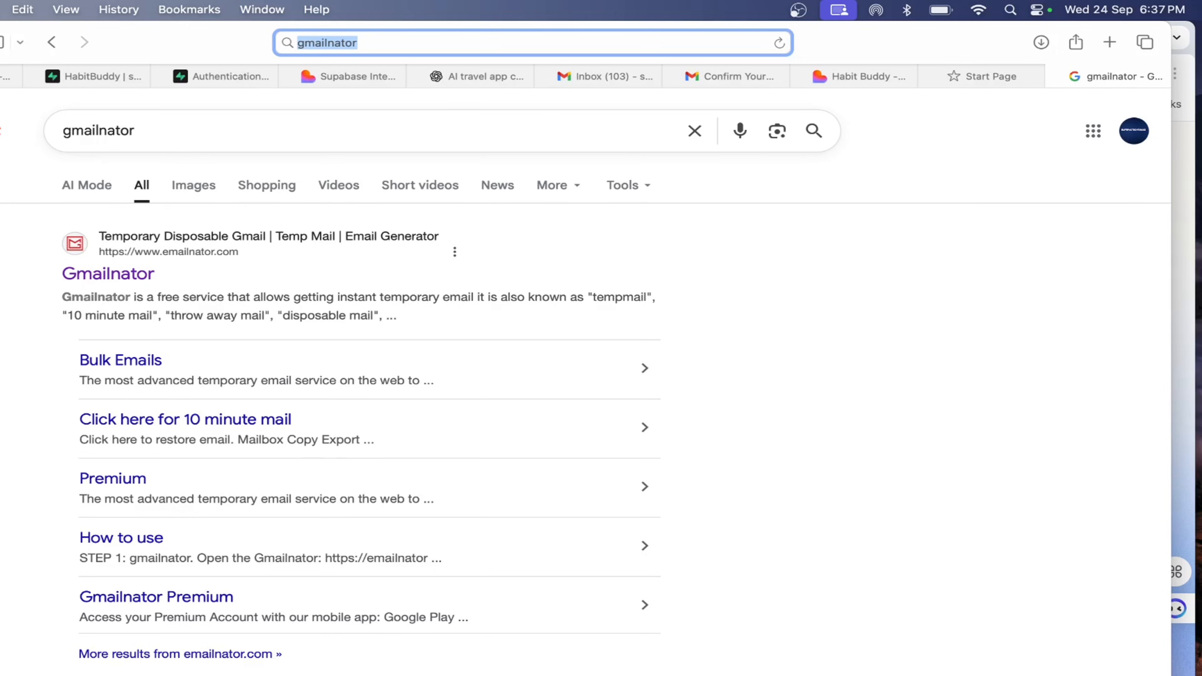
{"action": "left_click", "coordinate": [8, 154]}
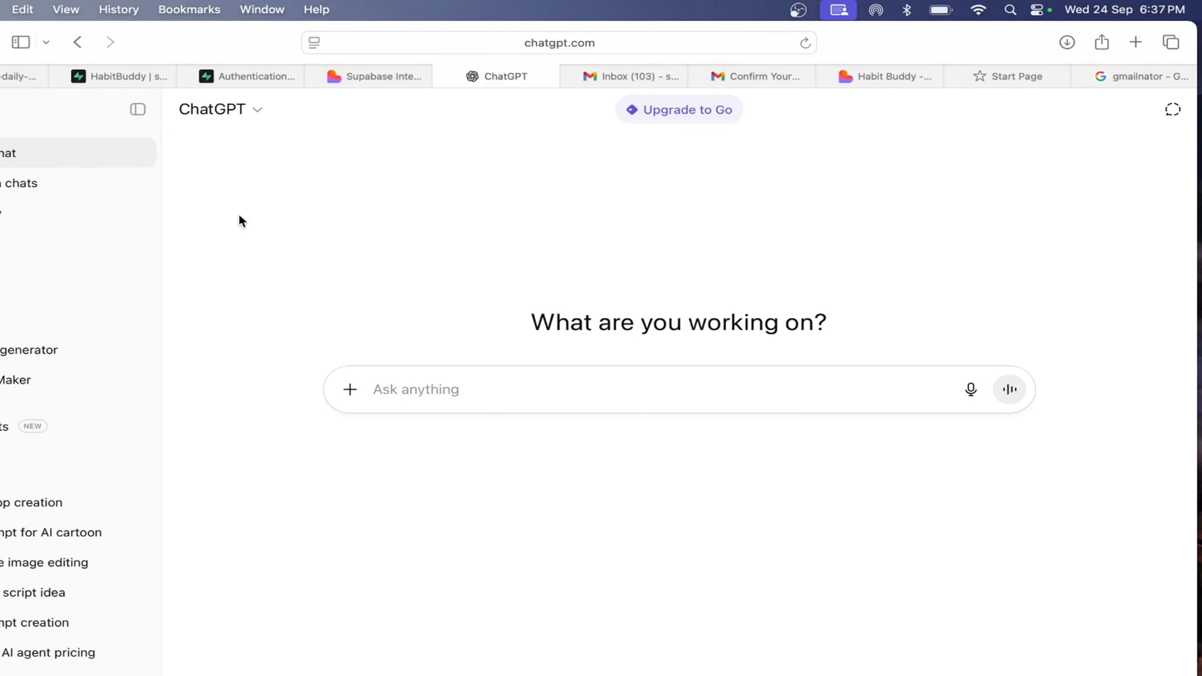
{"action": "left_click", "coordinate": [469, 389]}
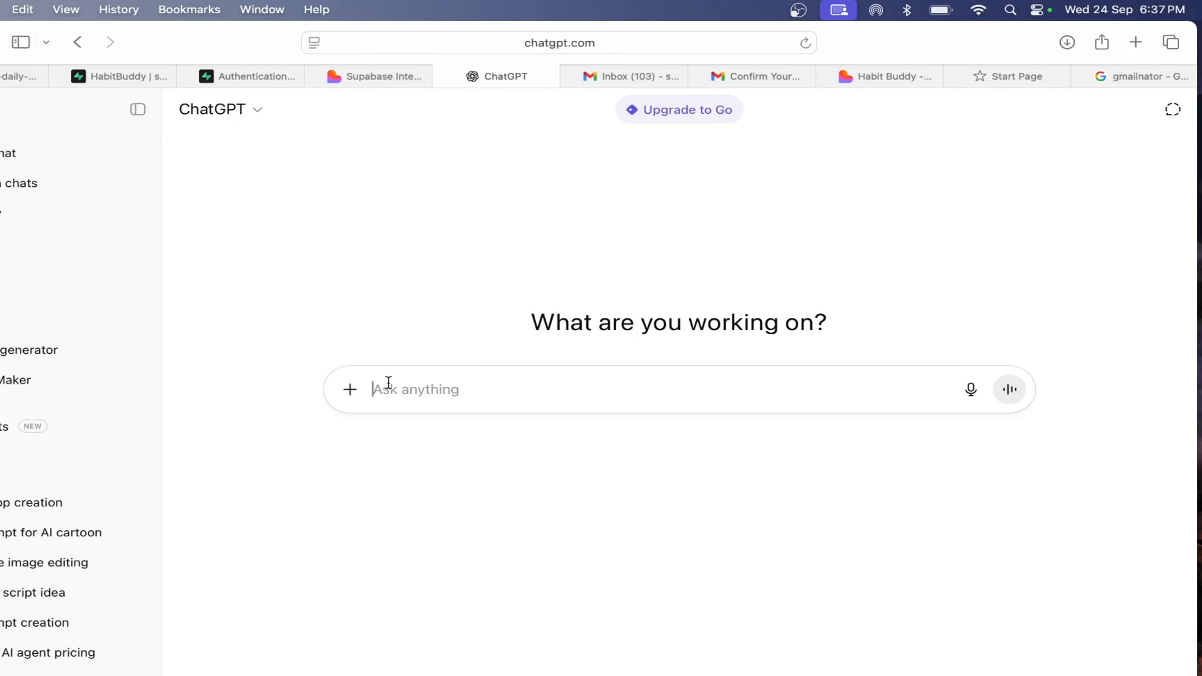
{"action": "type", "text": "I want to create an app using ai, so pls provide some app ideas which are currently trending and mostly used"}
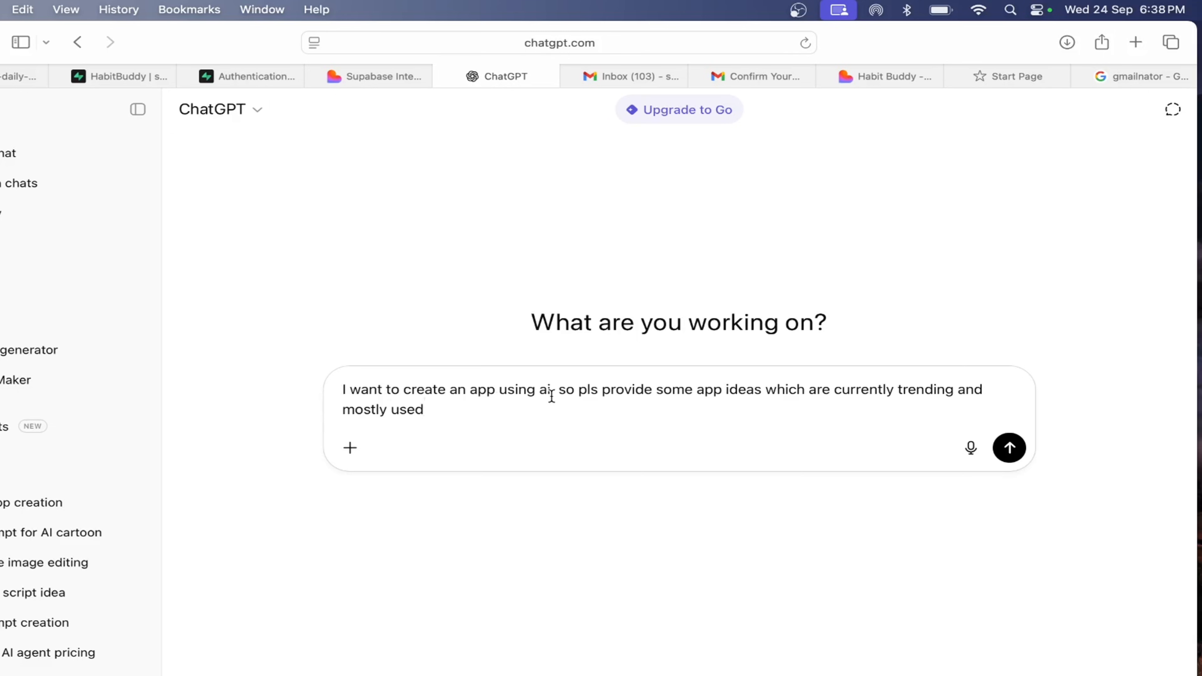
{"action": "left_click_drag", "start_coordinate": [425, 409], "coordinate": [347, 392]}
{"action": "left_click", "coordinate": [536, 411]}
{"action": "left_click_drag", "start_coordinate": [440, 424], "coordinate": [327, 377]}
{"action": "left_click", "coordinate": [1008, 449]}
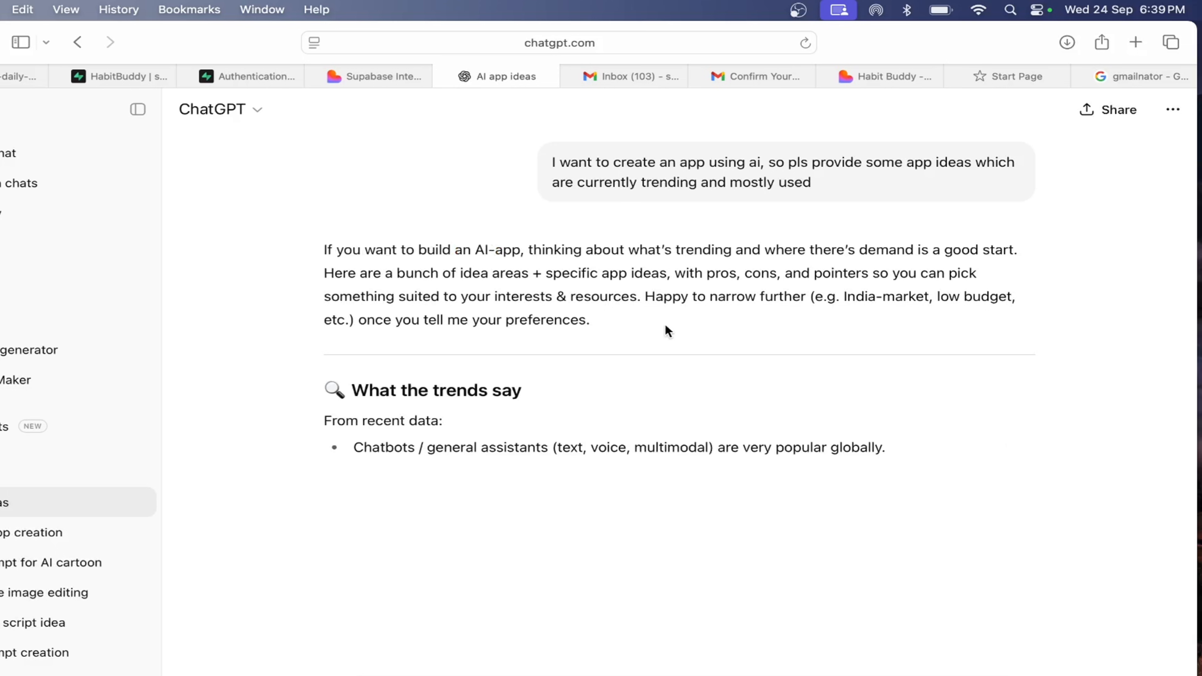
Review the suggested app ideas and trend sources, including the Habit Buddy + 30-Day Challenge Tracker entry.
{"action": "scroll", "coordinate": [589, 415], "scroll_direction": "down", "scroll_amount": 2}
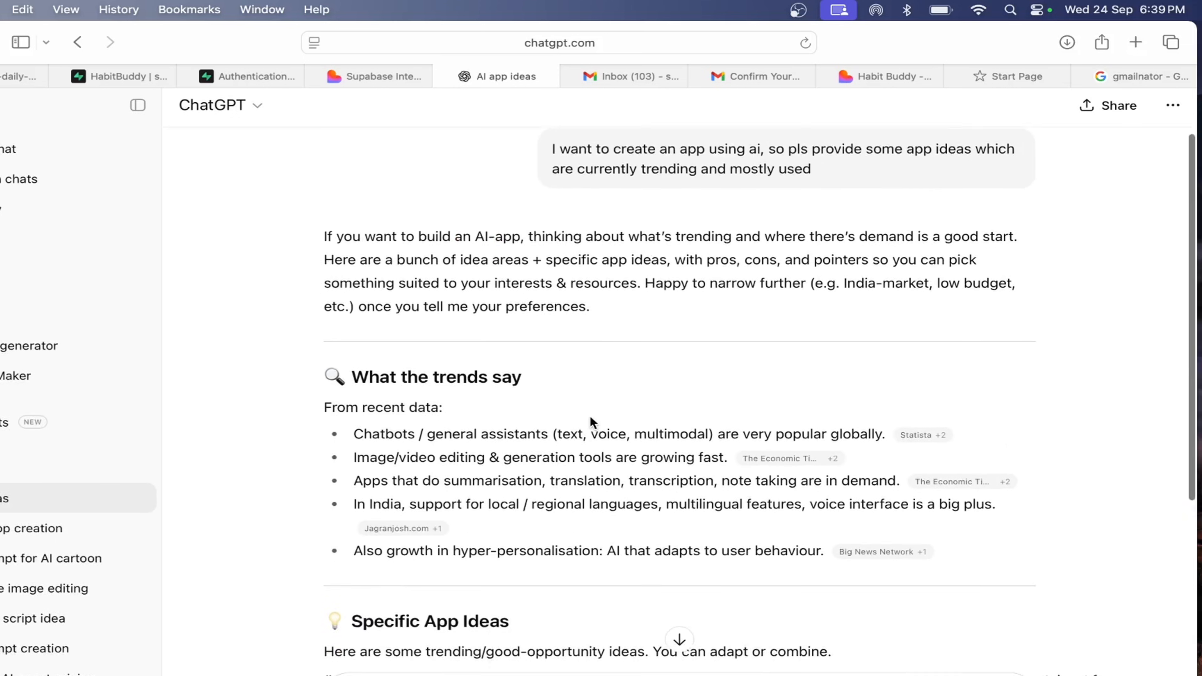
{"action": "scroll", "coordinate": [590, 415], "scroll_direction": "down", "scroll_amount": 8}
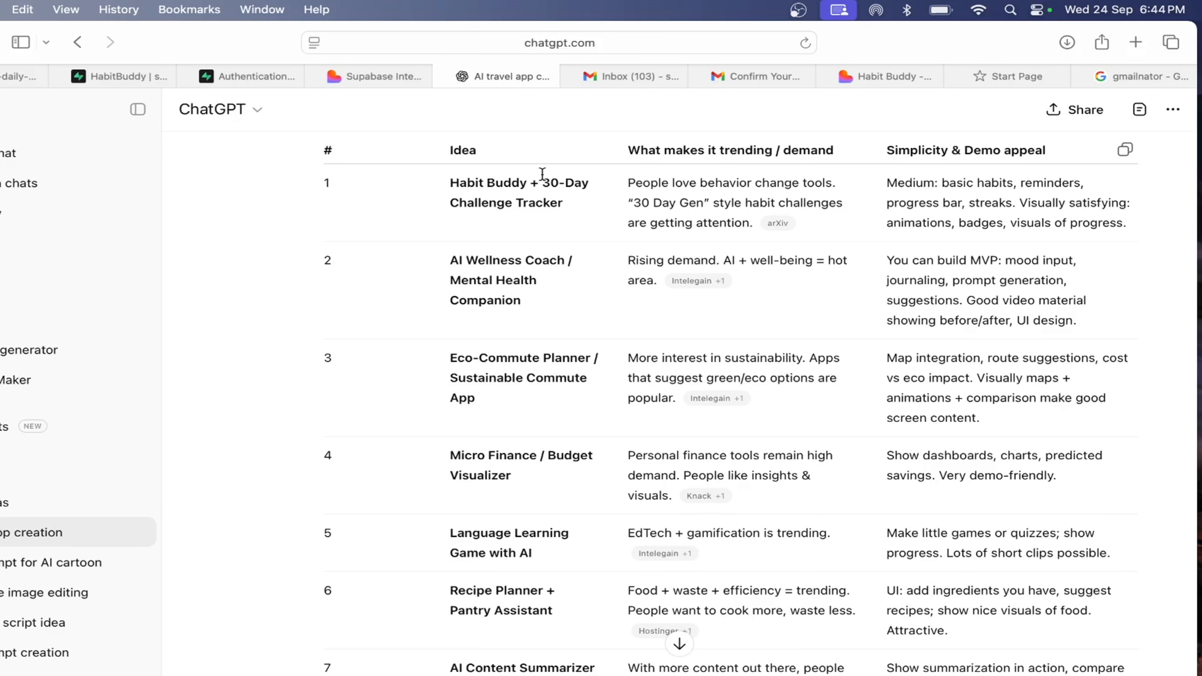
{"action": "left_click_drag", "start_coordinate": [448, 182], "coordinate": [571, 212]}
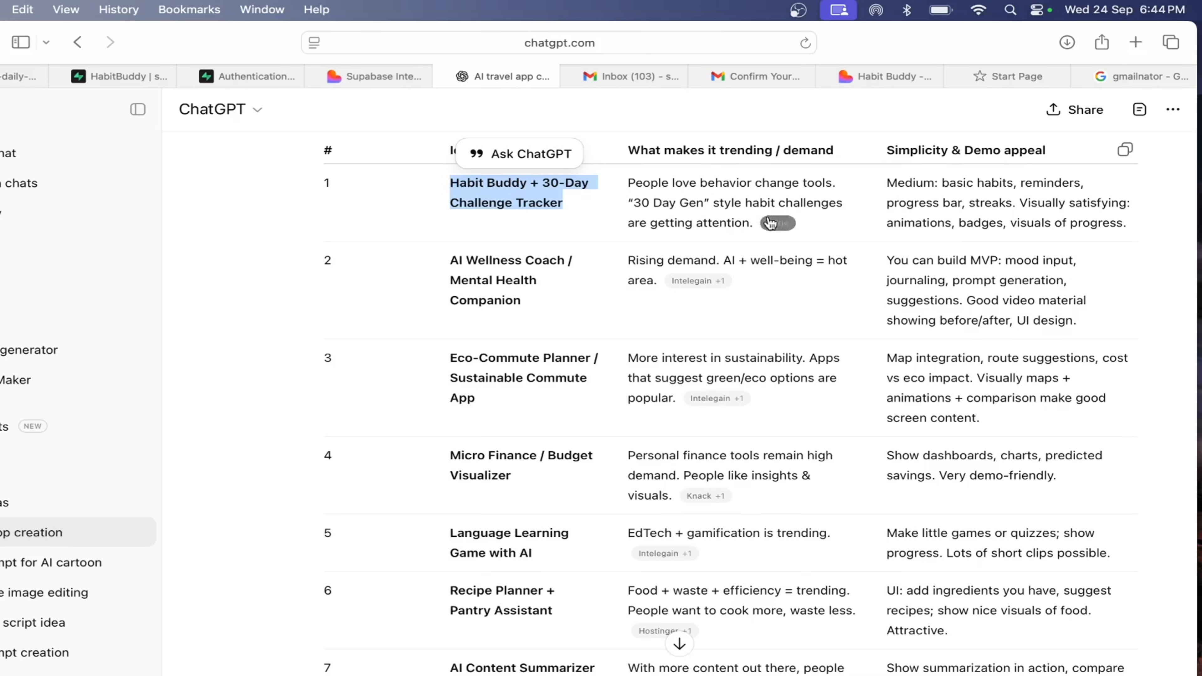
{"action": "left_click", "coordinate": [688, 189]}
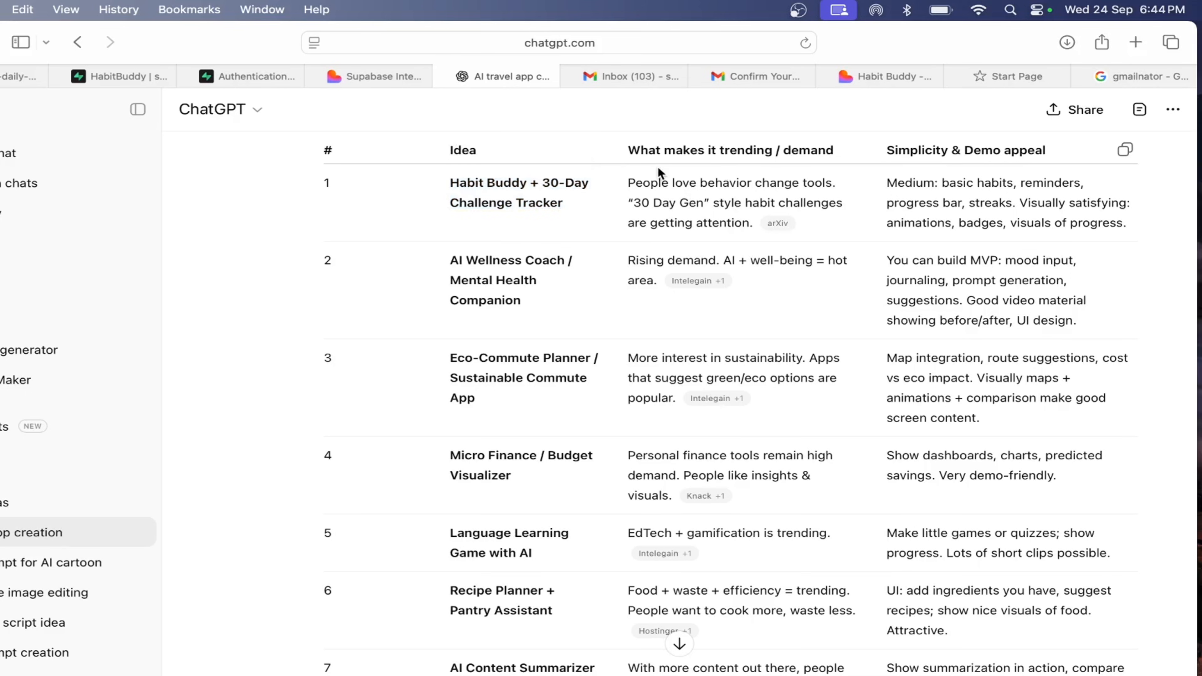
{"action": "scroll", "coordinate": [657, 166], "scroll_direction": "up", "scroll_amount": 10}
{"action": "scroll", "coordinate": [643, 472], "scroll_direction": "down", "scroll_amount": 5}
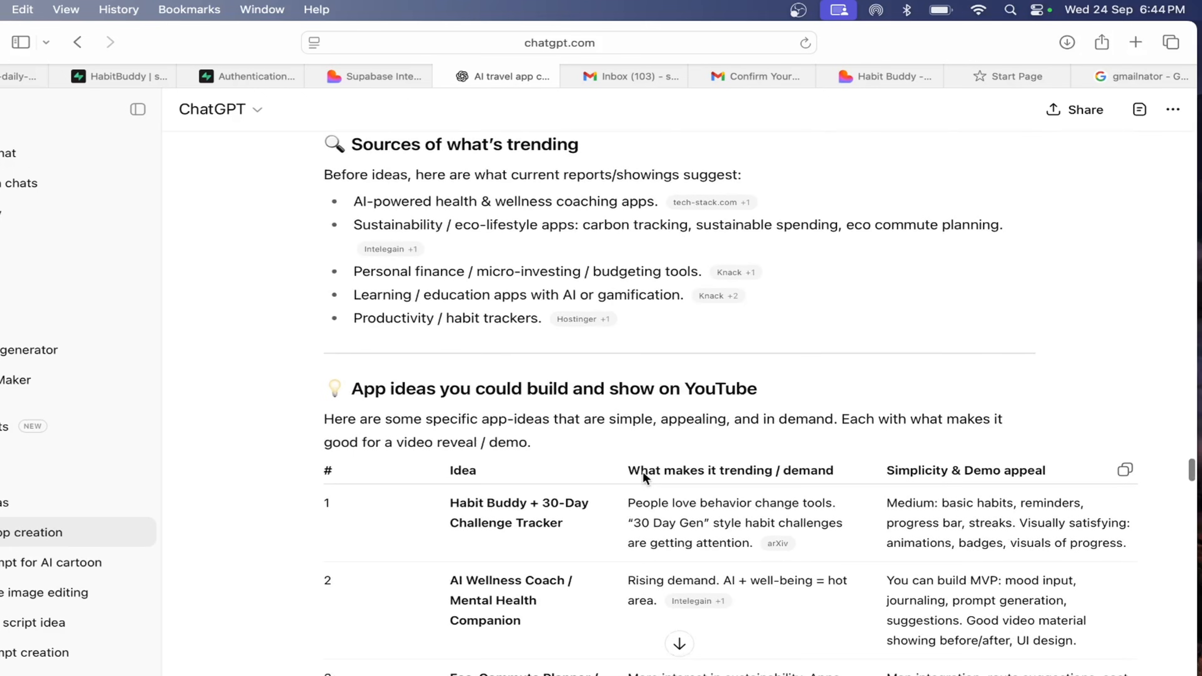
Send "Habit Buddy + 30-Day Challenge Tracker" with "provide in detail full step by step process I need only app specifications not coding".
{"action": "left_click_drag", "start_coordinate": [451, 501], "coordinate": [572, 540]}
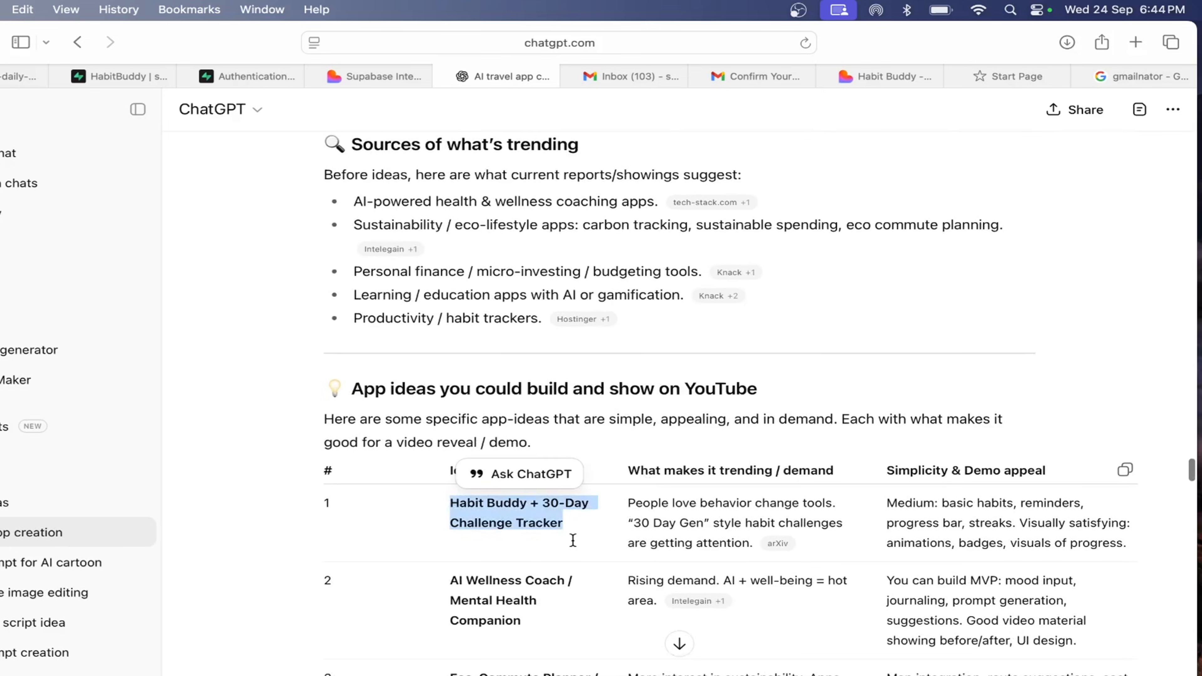
{"action": "left_click", "coordinate": [574, 674]}
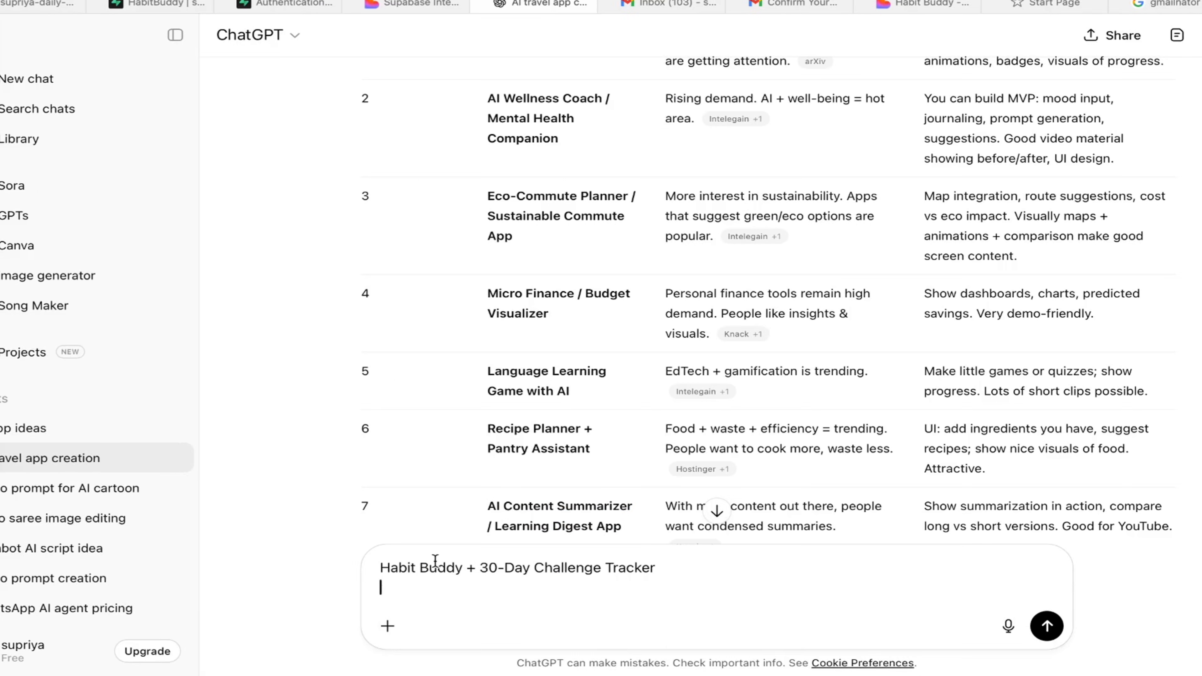
{"action": "type", "text": "provide in detail full step by step process I need only app specifications not coding"}
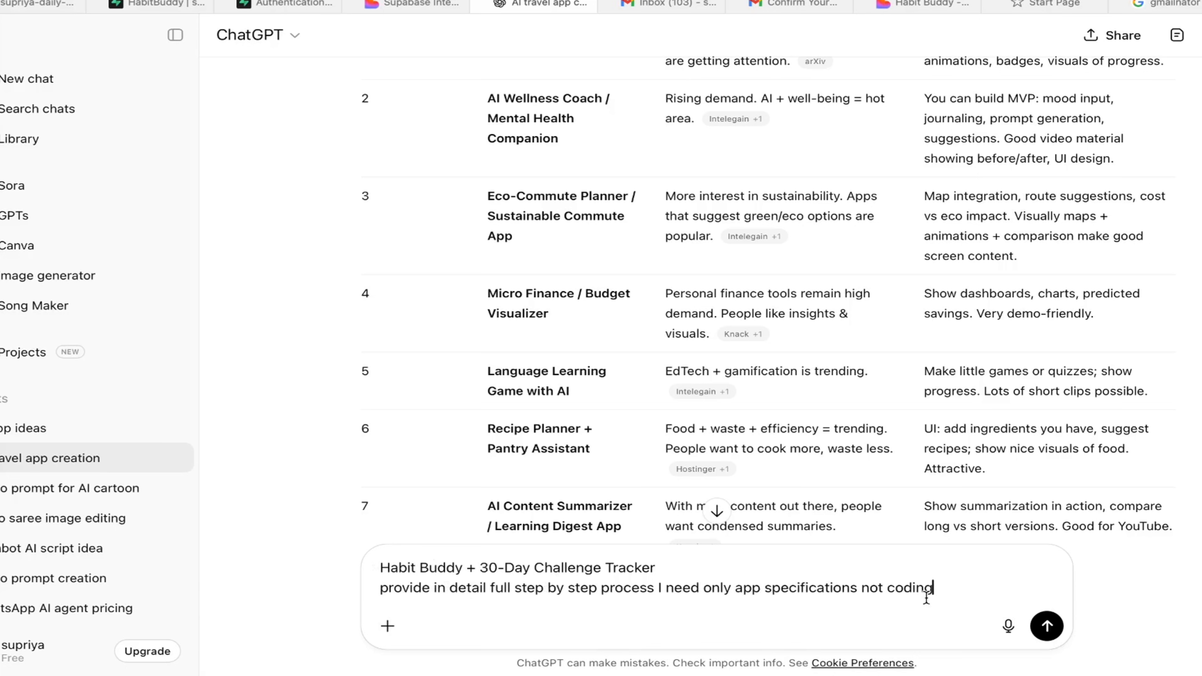
{"action": "left_click_drag", "start_coordinate": [947, 589], "coordinate": [576, 589]}
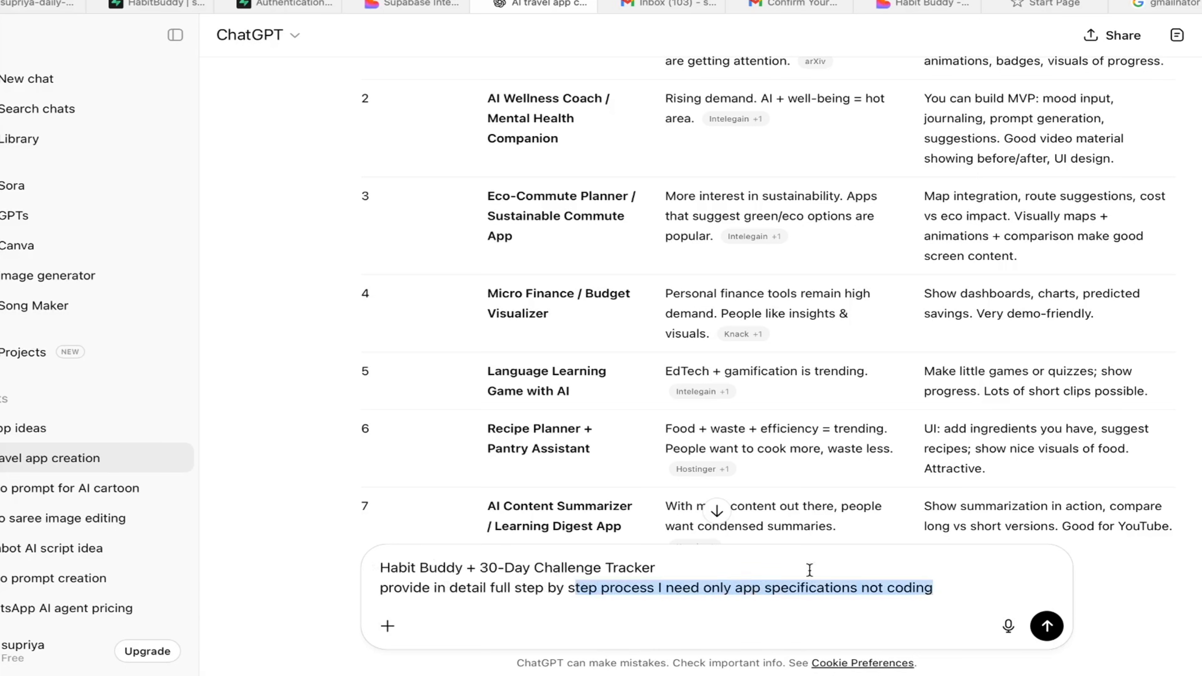
{"action": "left_click_drag", "start_coordinate": [942, 591], "coordinate": [877, 589]}
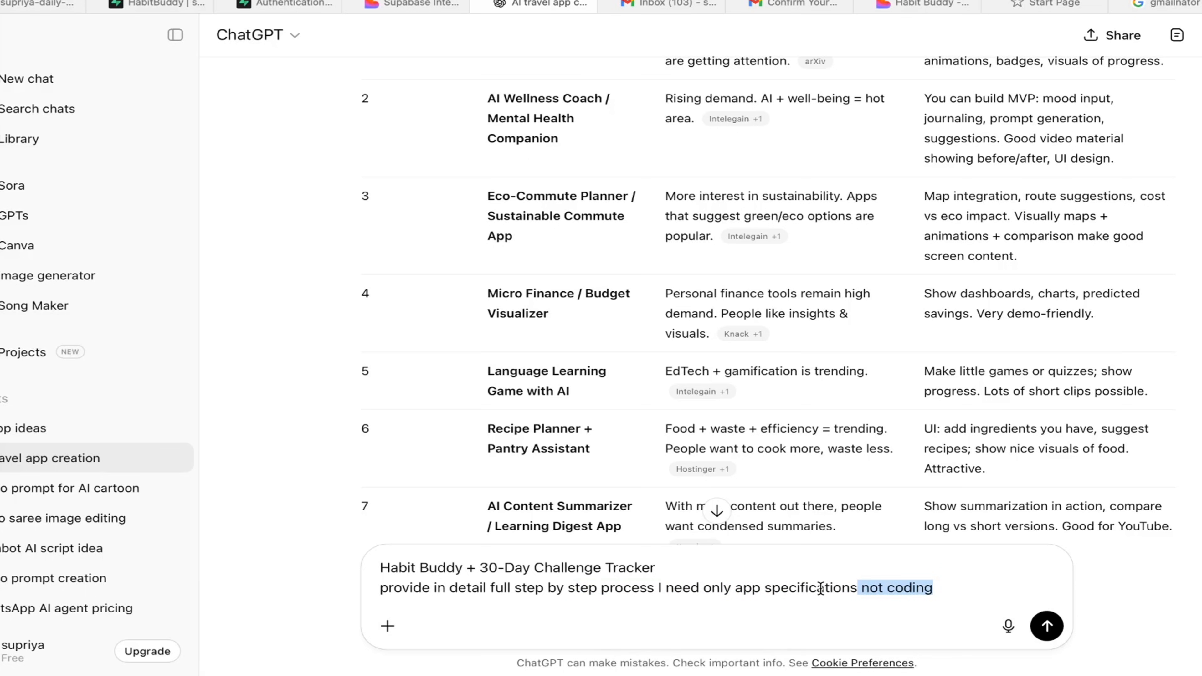
{"action": "left_click", "coordinate": [1050, 626]}
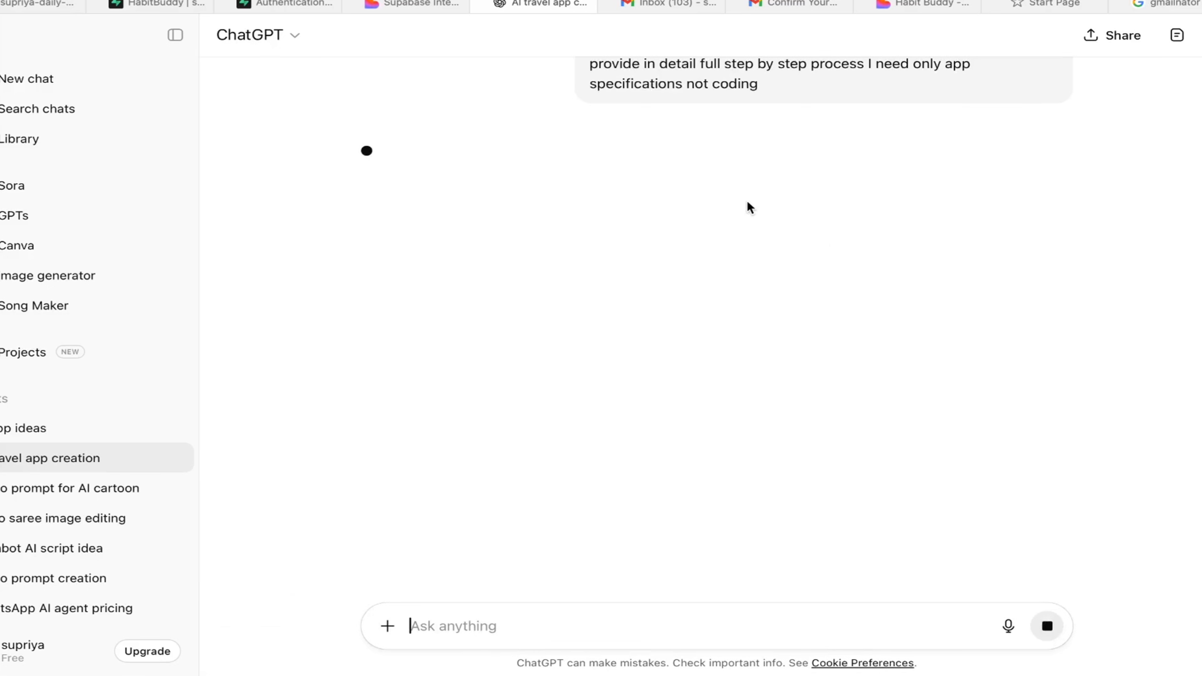
Review the generated Habit Buddy specification, from the vision and success criteria through the MVP scope and detailed feature sections.
{"action": "scroll", "coordinate": [748, 207], "scroll_direction": "up", "scroll_amount": 5}
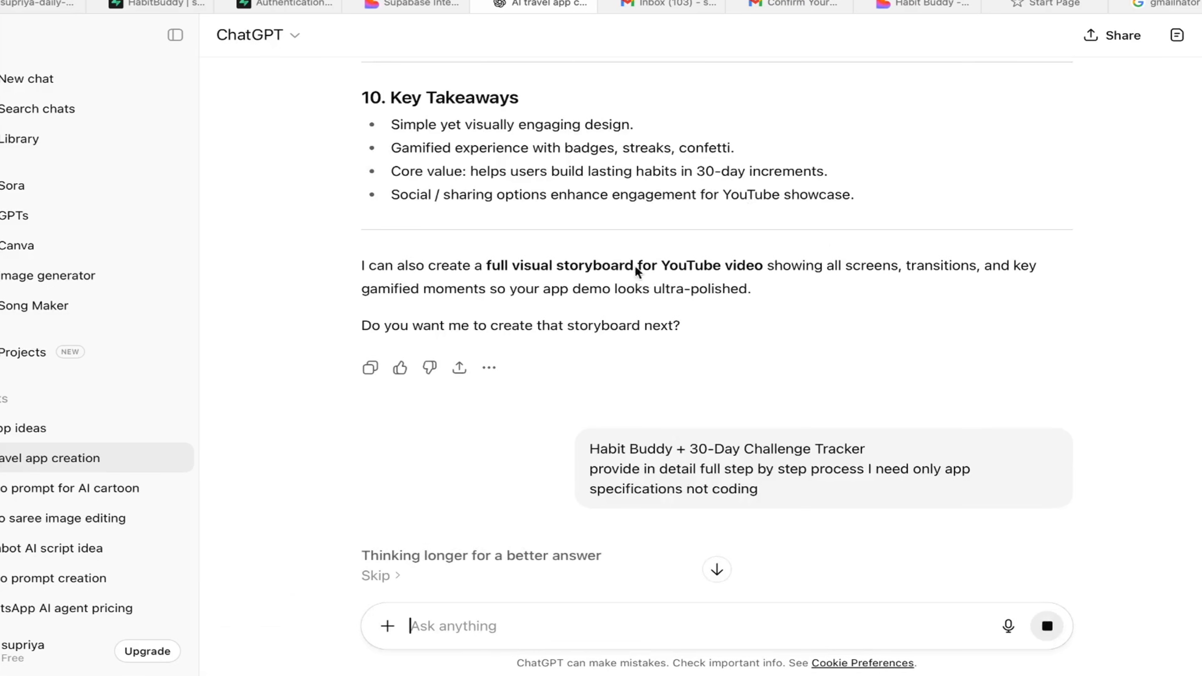
{"action": "scroll", "coordinate": [636, 255], "scroll_direction": "down", "scroll_amount": 4}
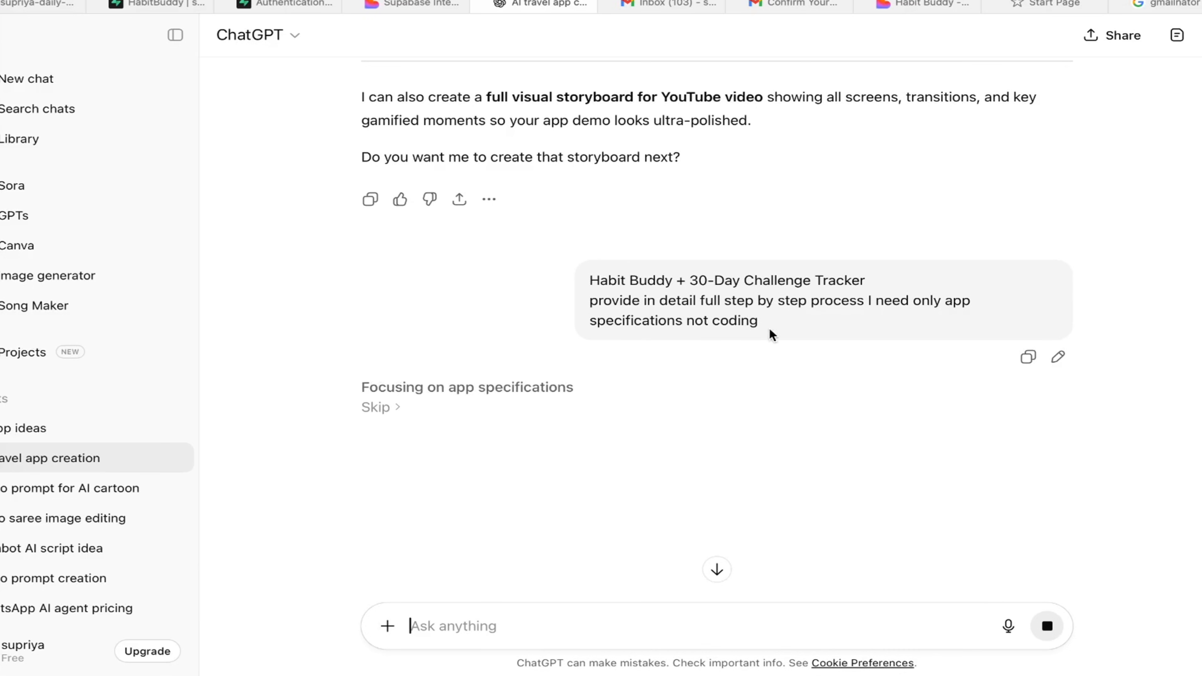
{"action": "left_click_drag", "start_coordinate": [773, 333], "coordinate": [558, 277]}
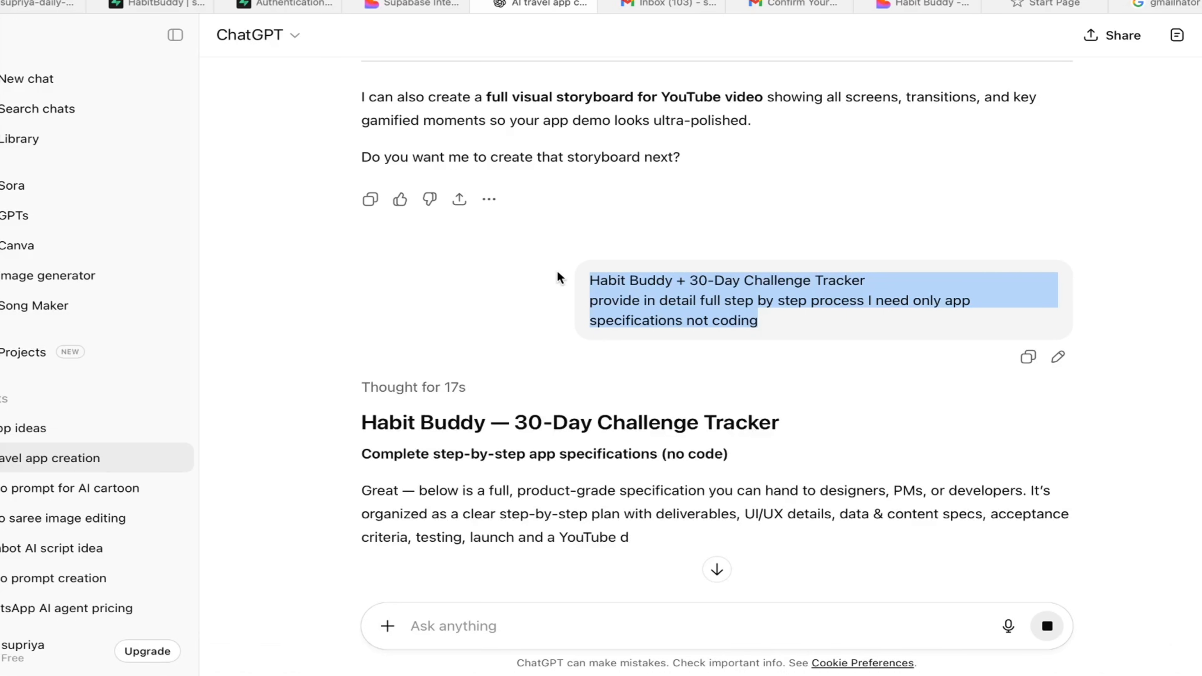
{"action": "scroll", "coordinate": [398, 476], "scroll_direction": "down", "scroll_amount": 3}
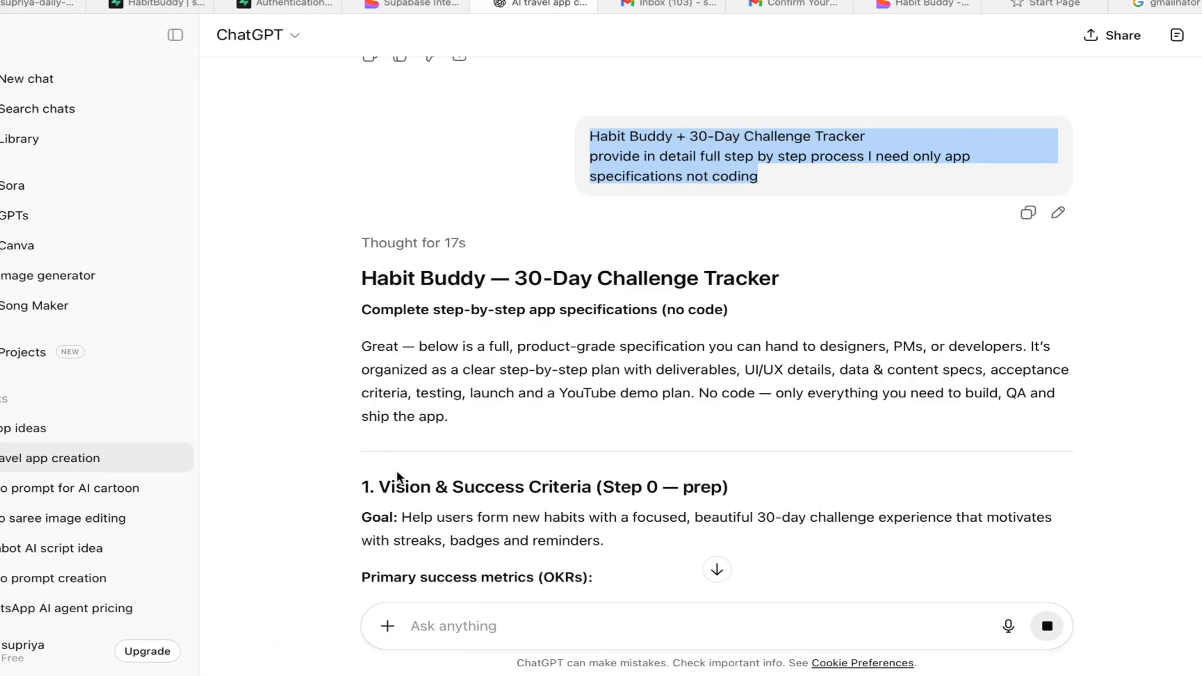
{"action": "scroll", "coordinate": [397, 475], "scroll_direction": "down", "scroll_amount": 3}
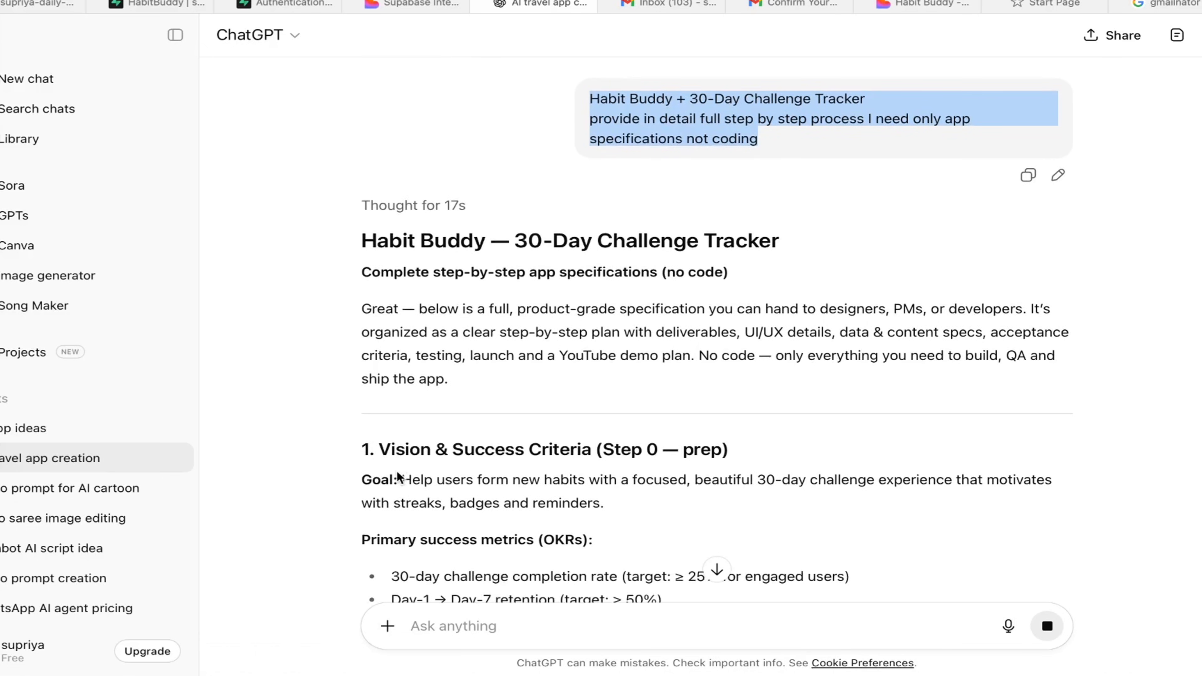
{"action": "scroll", "coordinate": [397, 474], "scroll_direction": "down", "scroll_amount": 1}
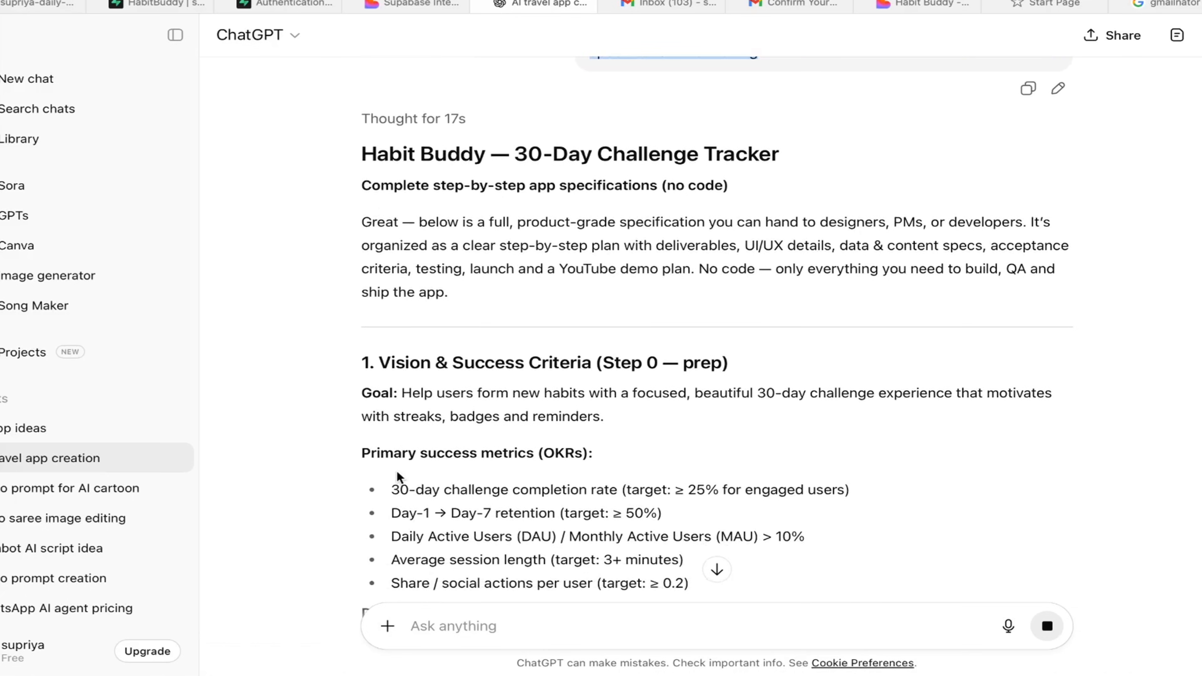
{"action": "scroll", "coordinate": [469, 344], "scroll_direction": "down", "scroll_amount": 10}
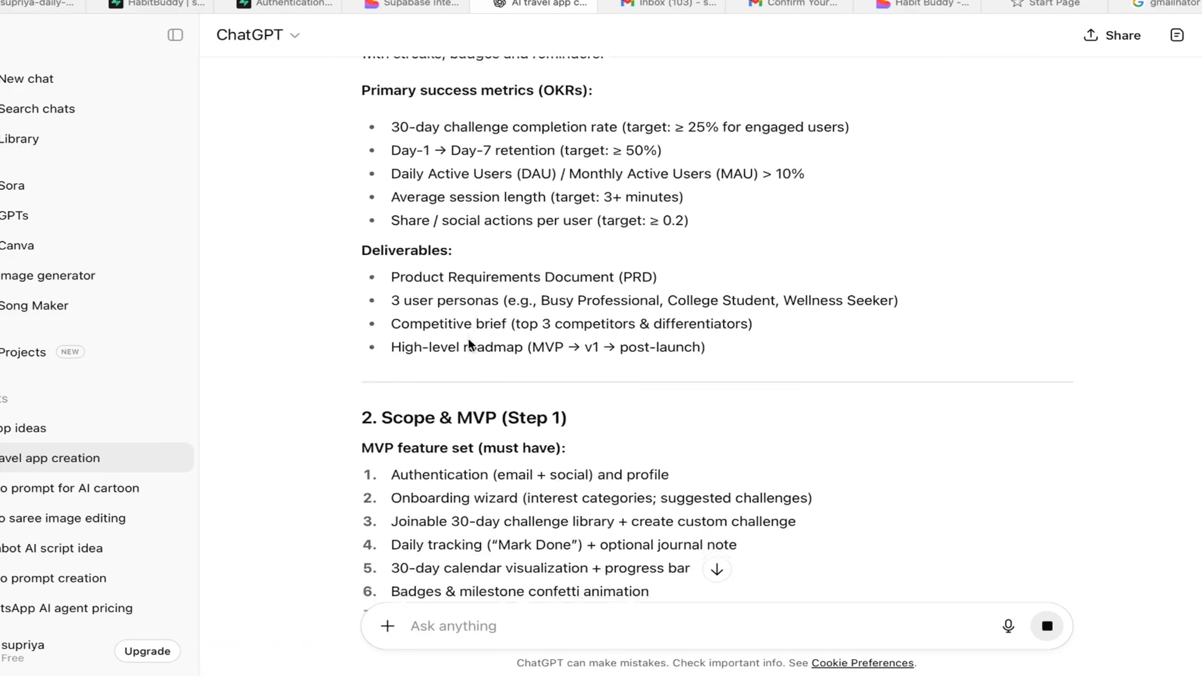
{"action": "scroll", "coordinate": [469, 344], "scroll_direction": "down", "scroll_amount": 15}
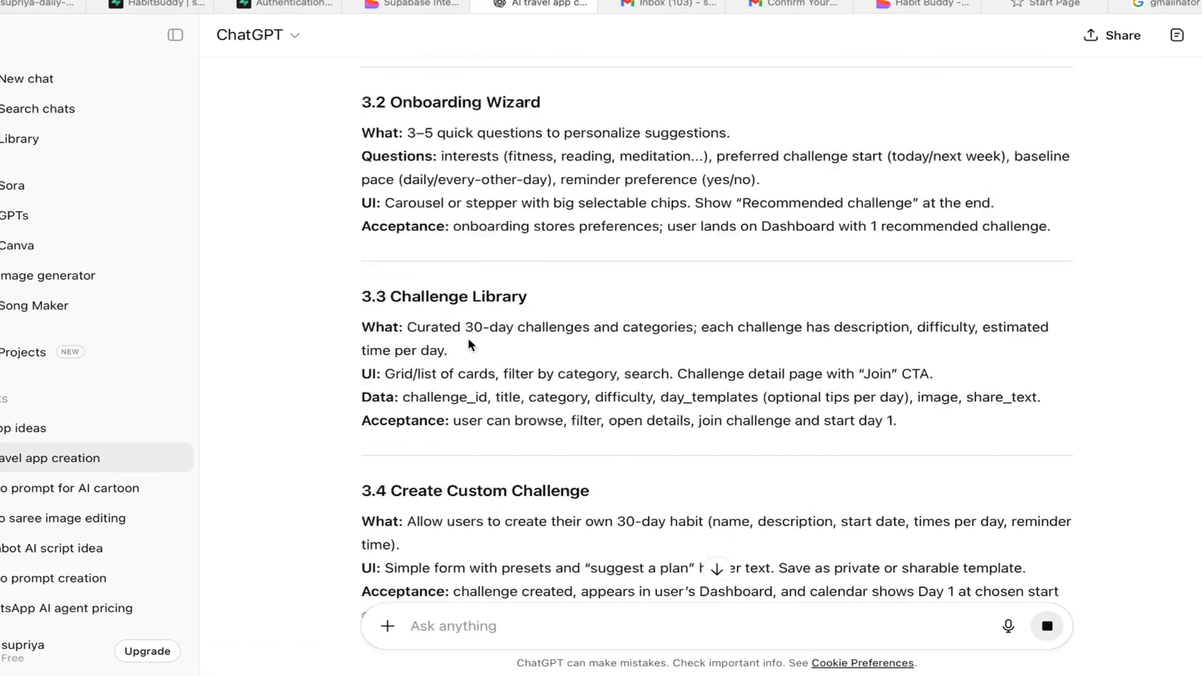
{"action": "scroll", "coordinate": [656, 240], "scroll_direction": "down", "scroll_amount": 10}
Copy the "App concept" paragraph from the earlier Habit Buddy specification, switch to Lovable, and submit it as the new project's prompt.
{"action": "scroll", "coordinate": [657, 240], "scroll_direction": "up", "scroll_amount": 20}
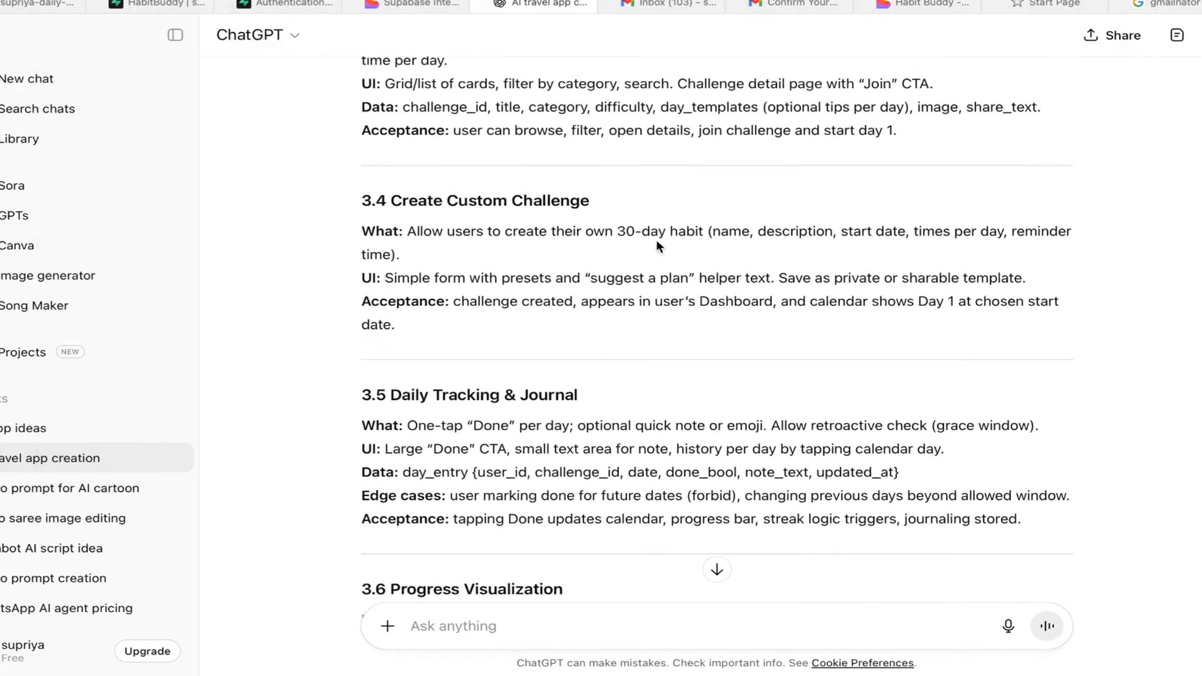
{"action": "scroll", "coordinate": [657, 240], "scroll_direction": "up", "scroll_amount": 20}
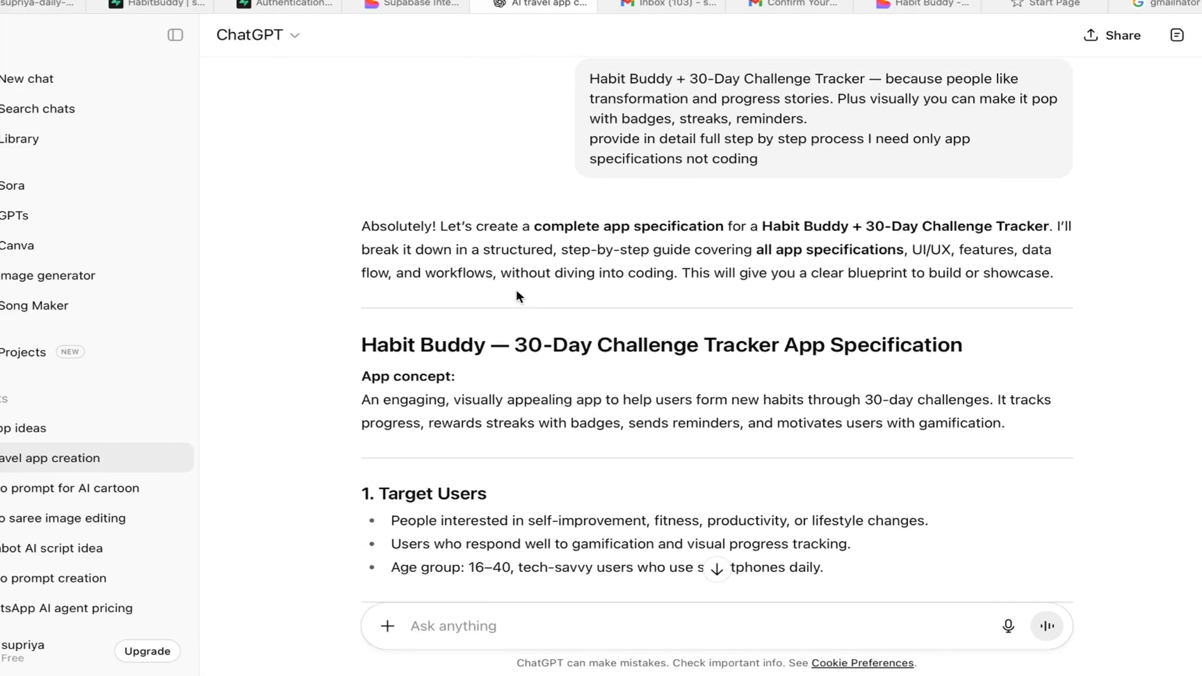
{"action": "scroll", "coordinate": [412, 398], "scroll_direction": "up", "scroll_amount": 1}
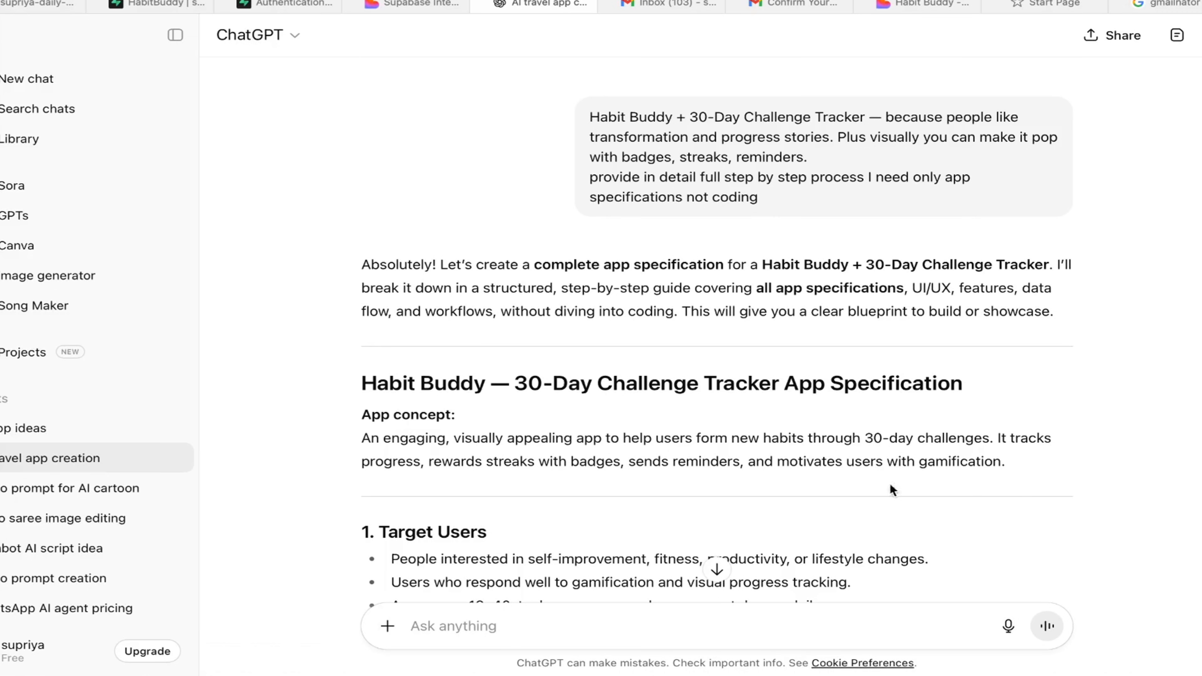
{"action": "left_click_drag", "start_coordinate": [1010, 467], "coordinate": [337, 400]}
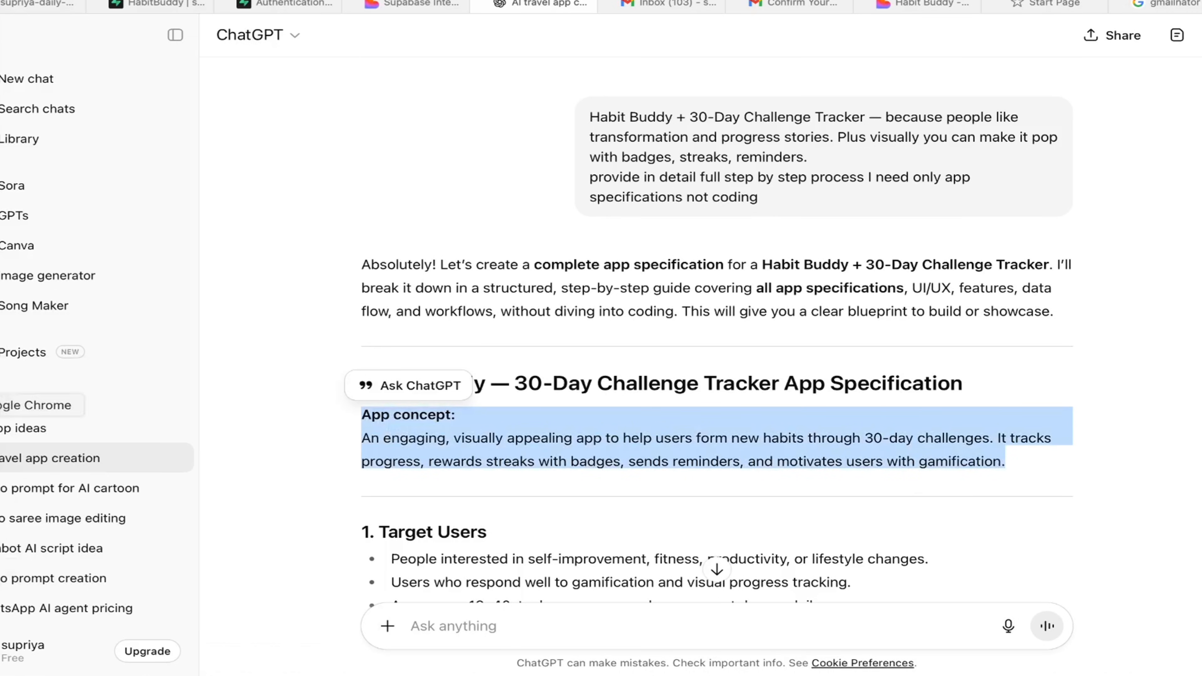
{"action": "left_click", "coordinate": [5, 404]}
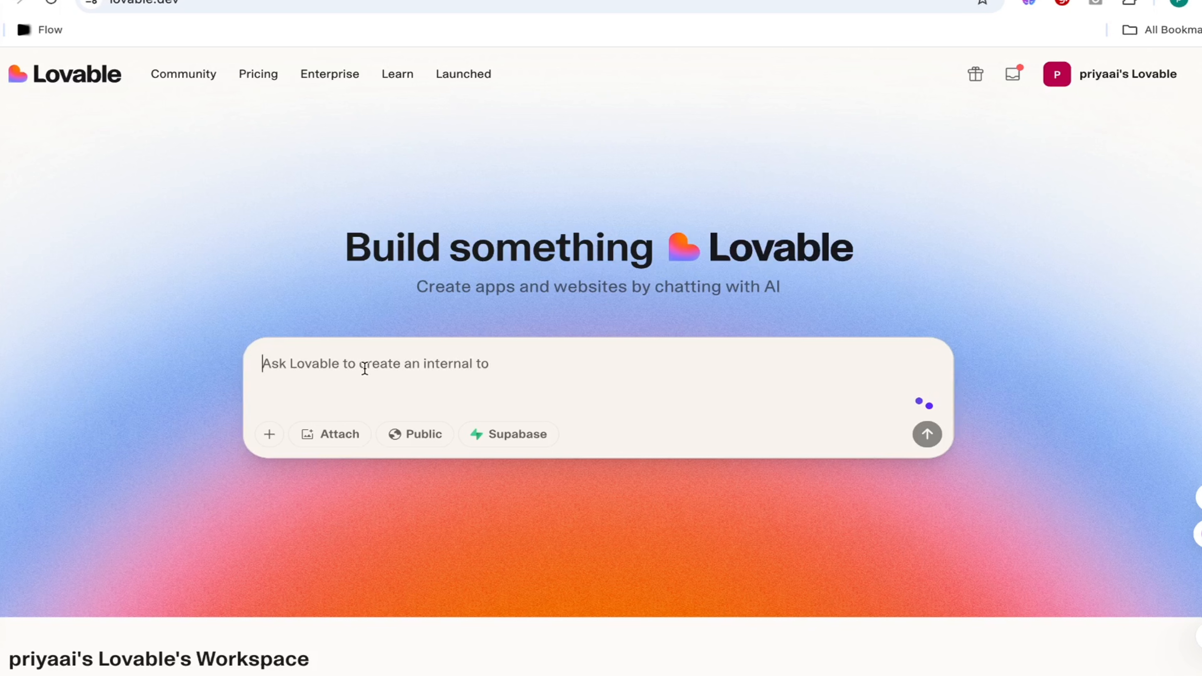
{"action": "key", "text": "super+v"}
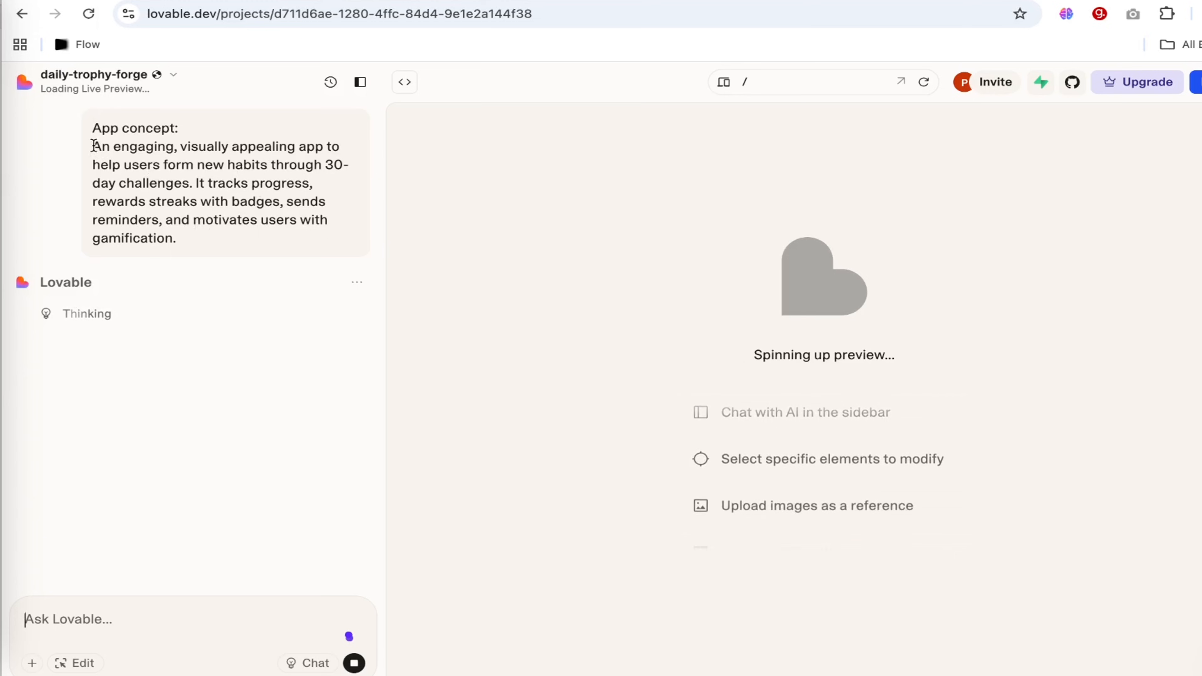
{"action": "left_click_drag", "start_coordinate": [93, 146], "coordinate": [200, 238]}
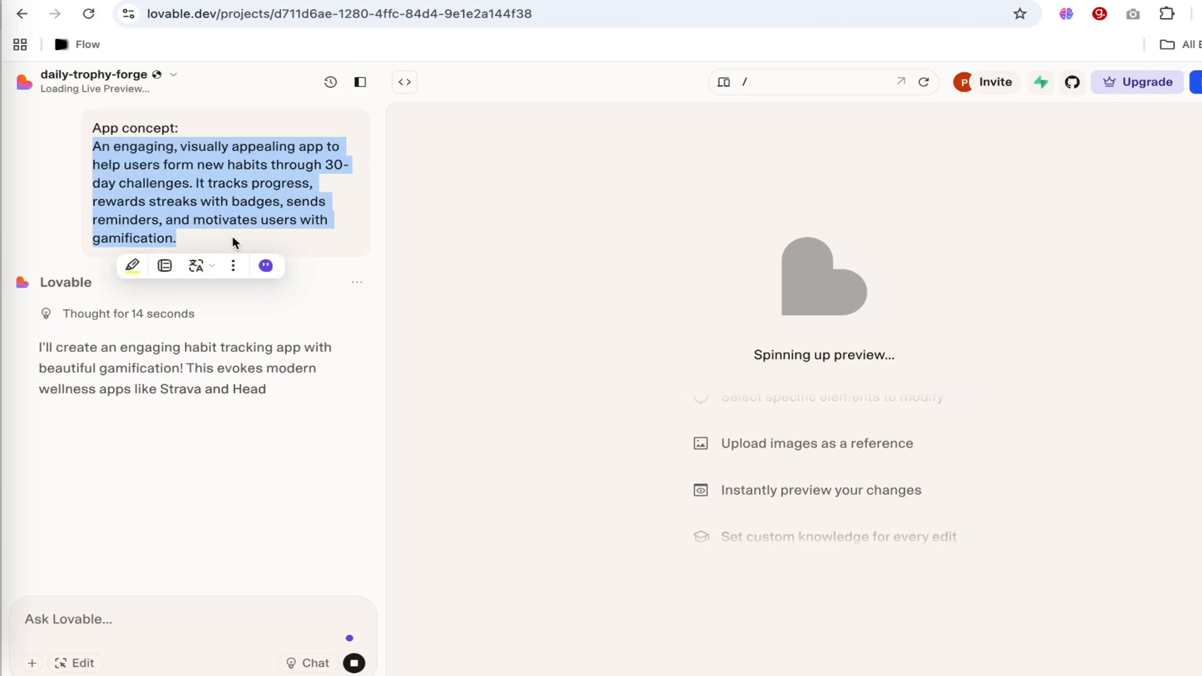
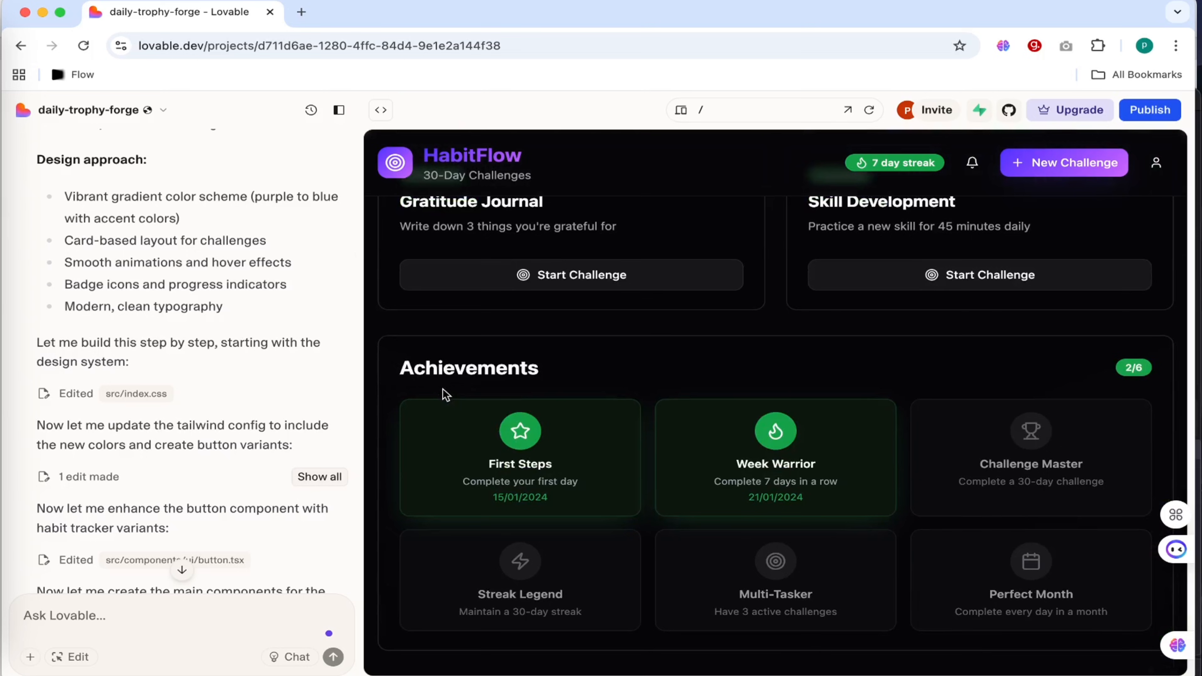
Open the project's GitHub sync settings and start connecting a GitHub account.
{"action": "scroll", "coordinate": [673, 346], "scroll_direction": "up", "scroll_amount": 15}
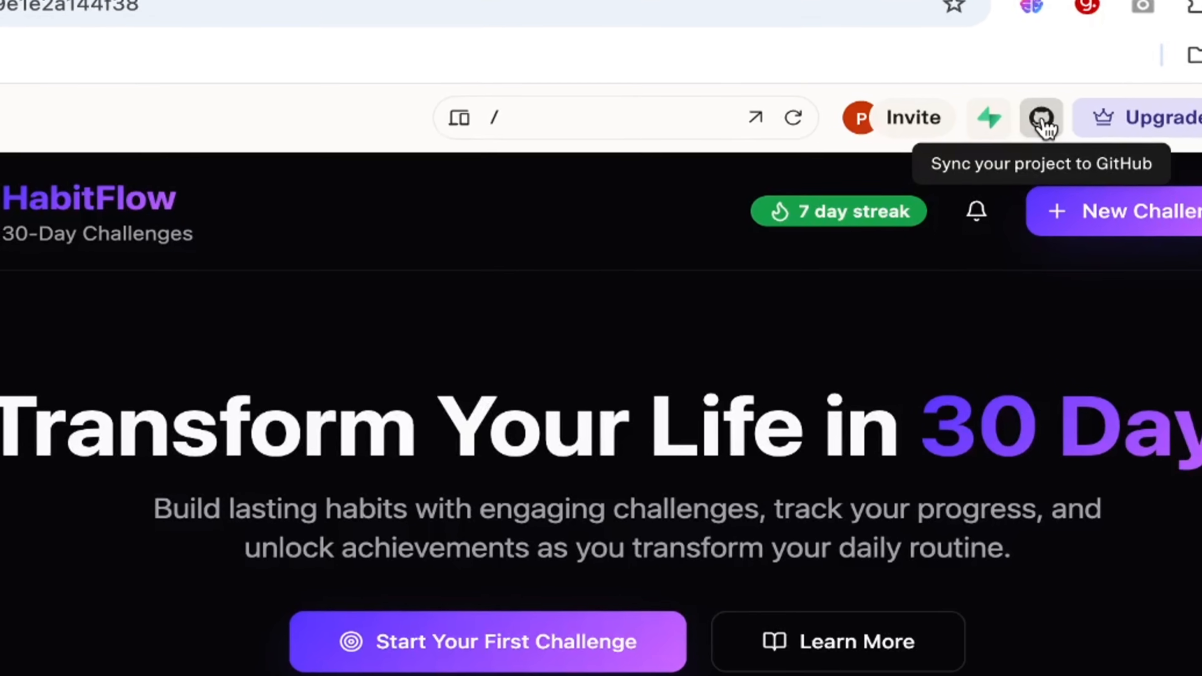
{"action": "left_click", "coordinate": [1044, 124]}
{"action": "left_click", "coordinate": [1043, 124]}
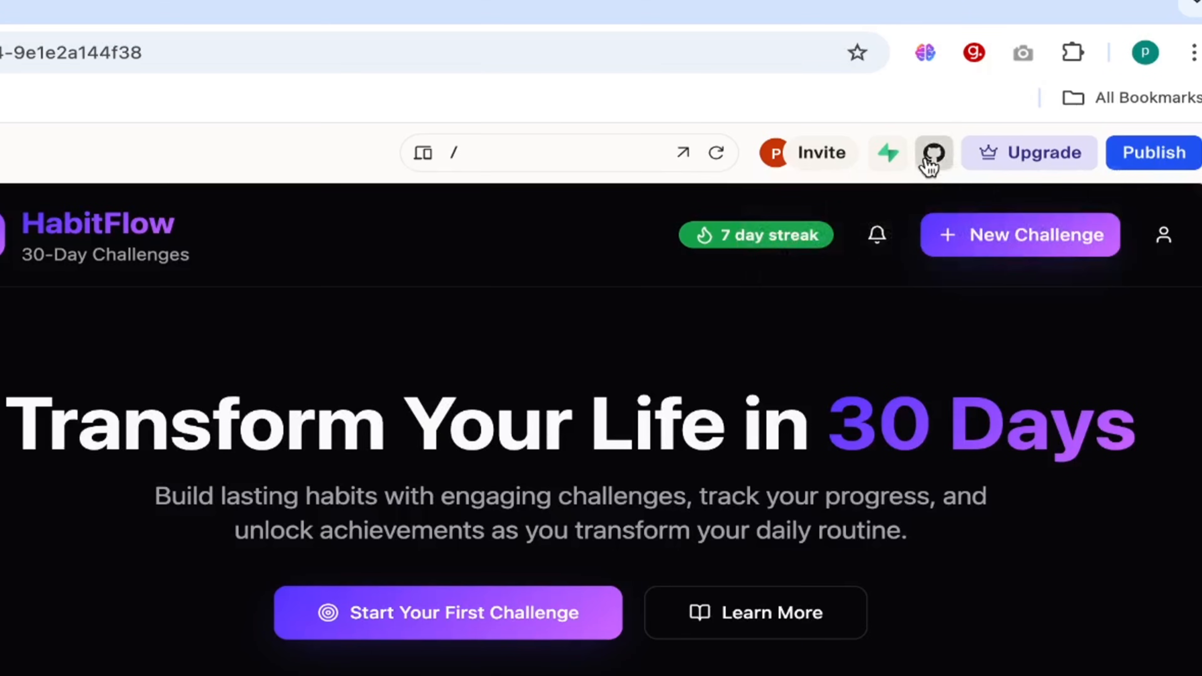
{"action": "left_click", "coordinate": [931, 157]}
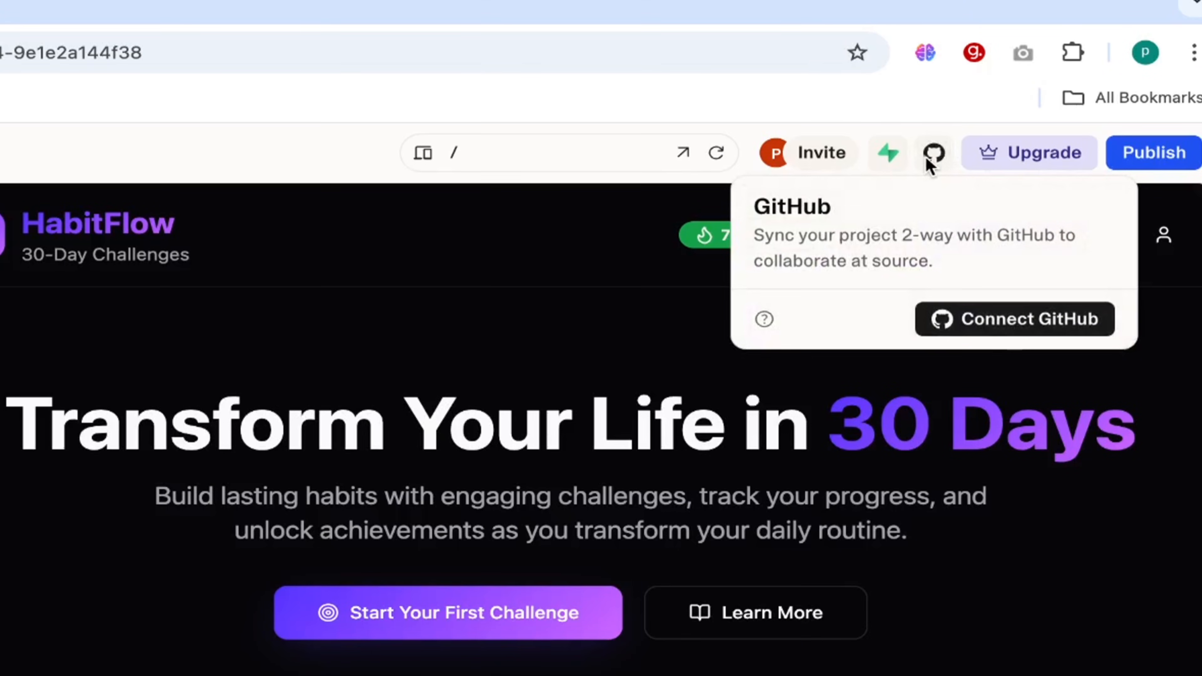
{"action": "left_click", "coordinate": [1007, 333]}
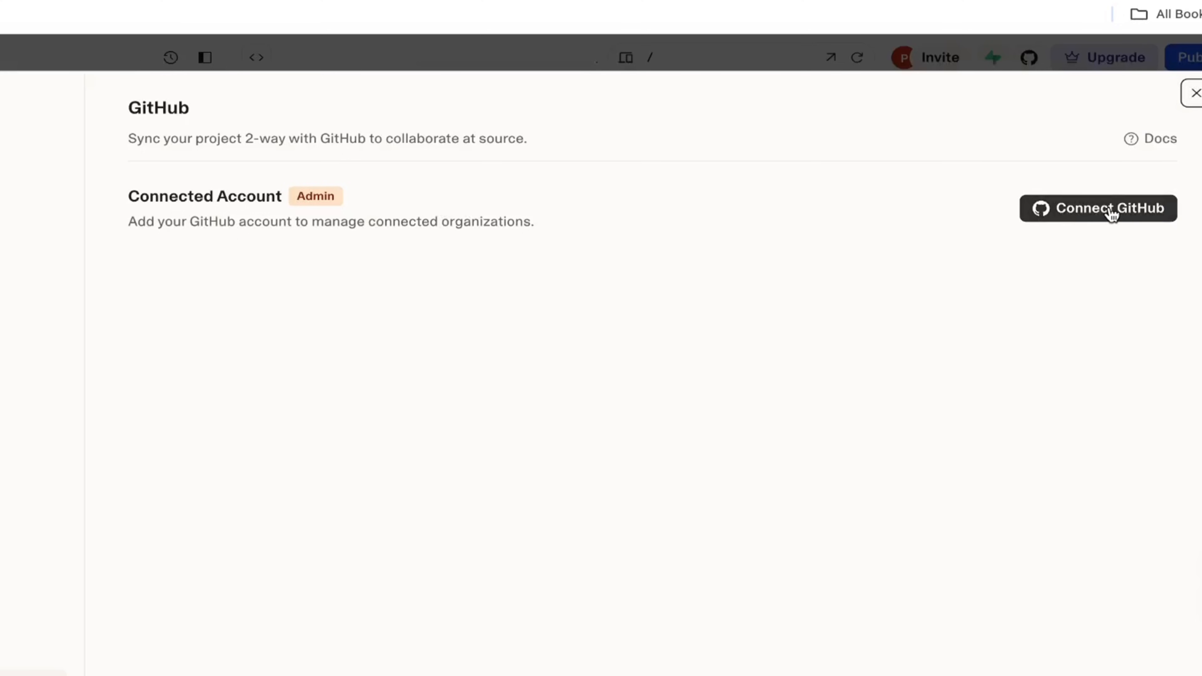
{"action": "left_click", "coordinate": [1111, 211]}
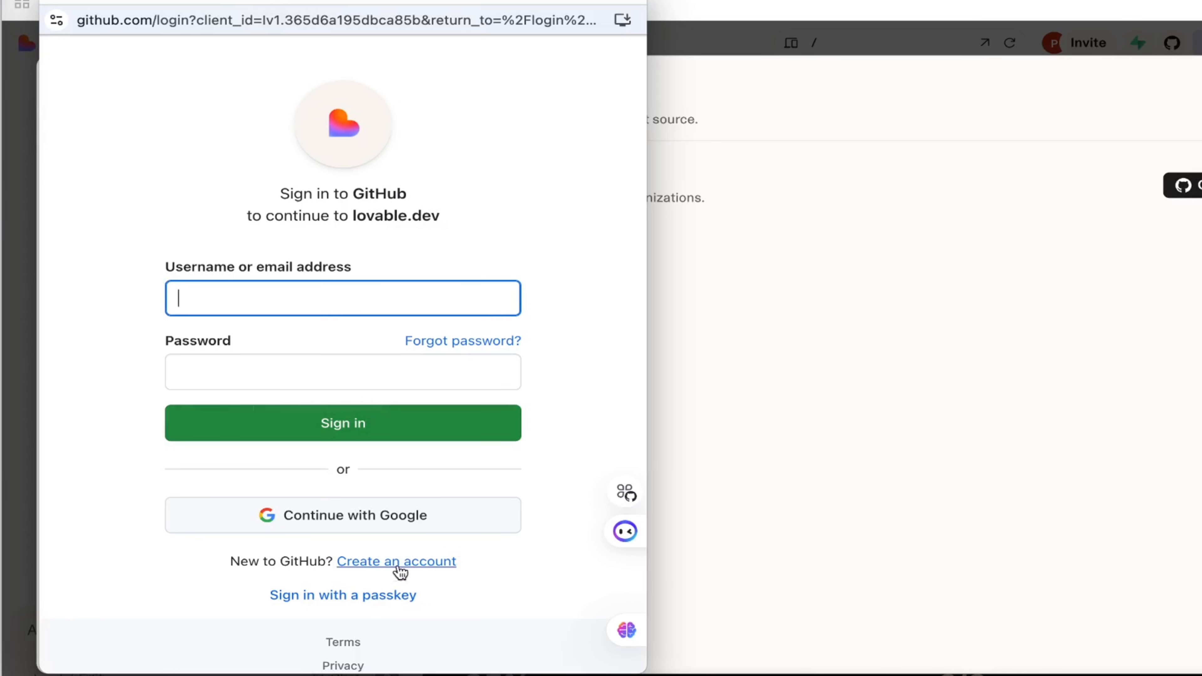
Start creating a new GitHub account by signing up with the Google account and allowing GitHub access to its profile information.
{"action": "left_click", "coordinate": [429, 568]}
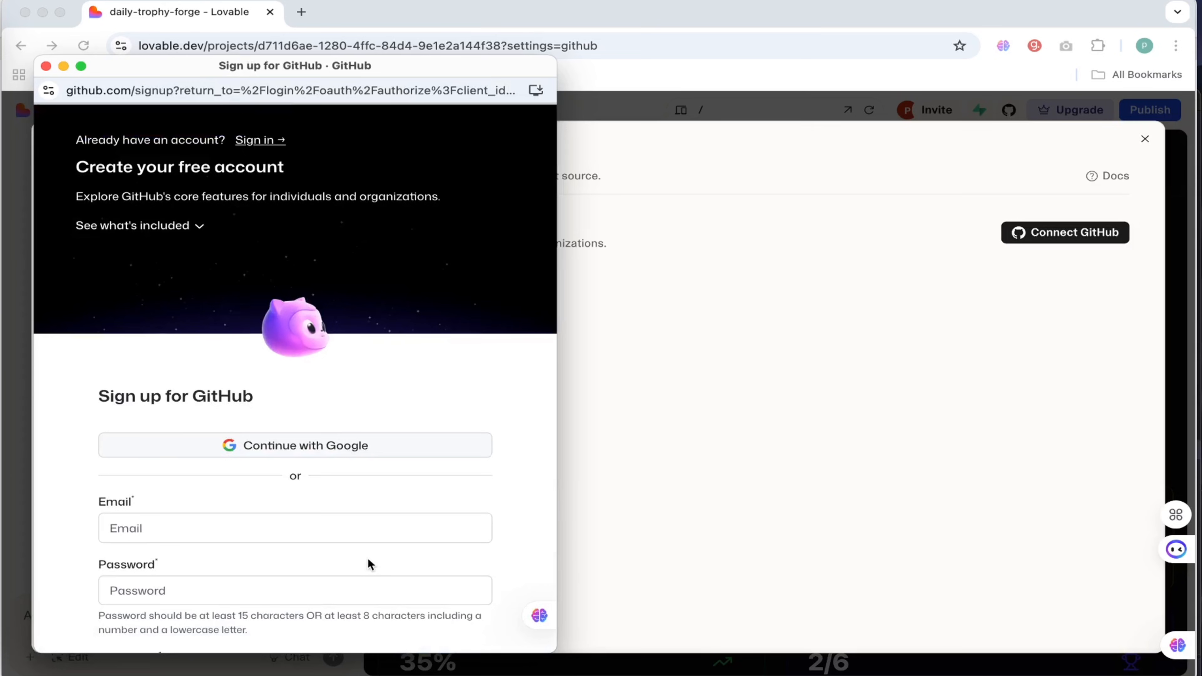
{"action": "scroll", "coordinate": [428, 564], "scroll_direction": "down", "scroll_amount": 2}
{"action": "scroll", "coordinate": [368, 557], "scroll_direction": "down", "scroll_amount": 3}
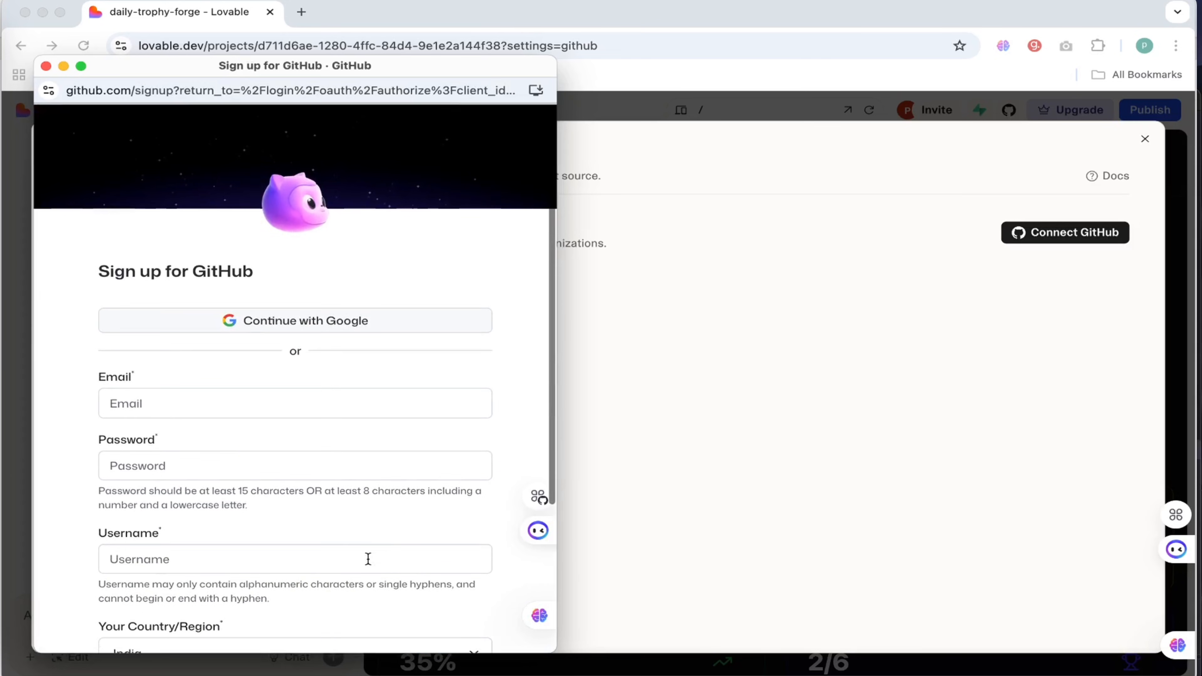
{"action": "left_click", "coordinate": [308, 324]}
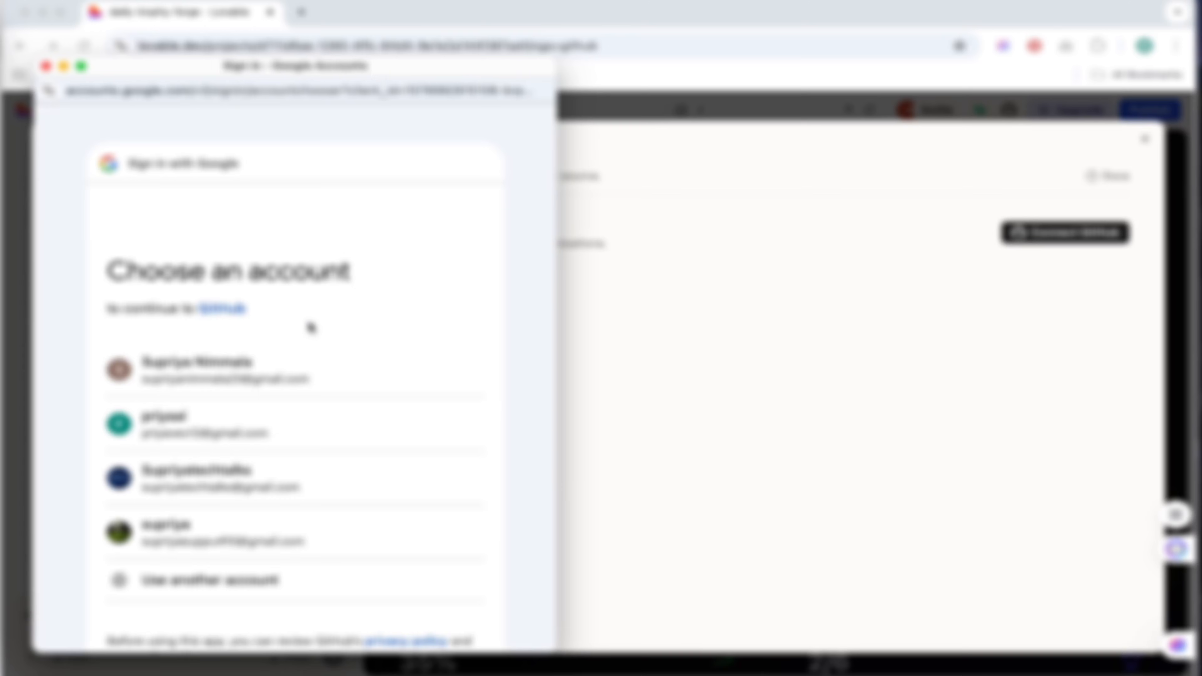
{"action": "scroll", "coordinate": [311, 327], "scroll_direction": "down", "scroll_amount": 1}
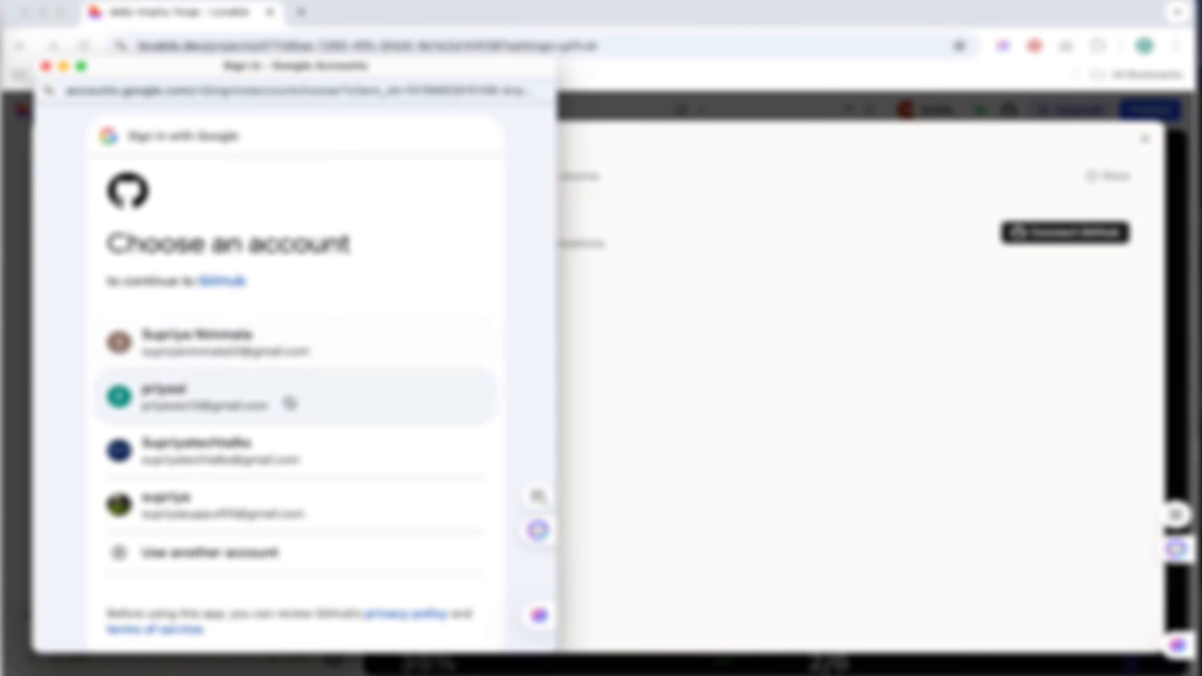
{"action": "left_click", "coordinate": [292, 404]}
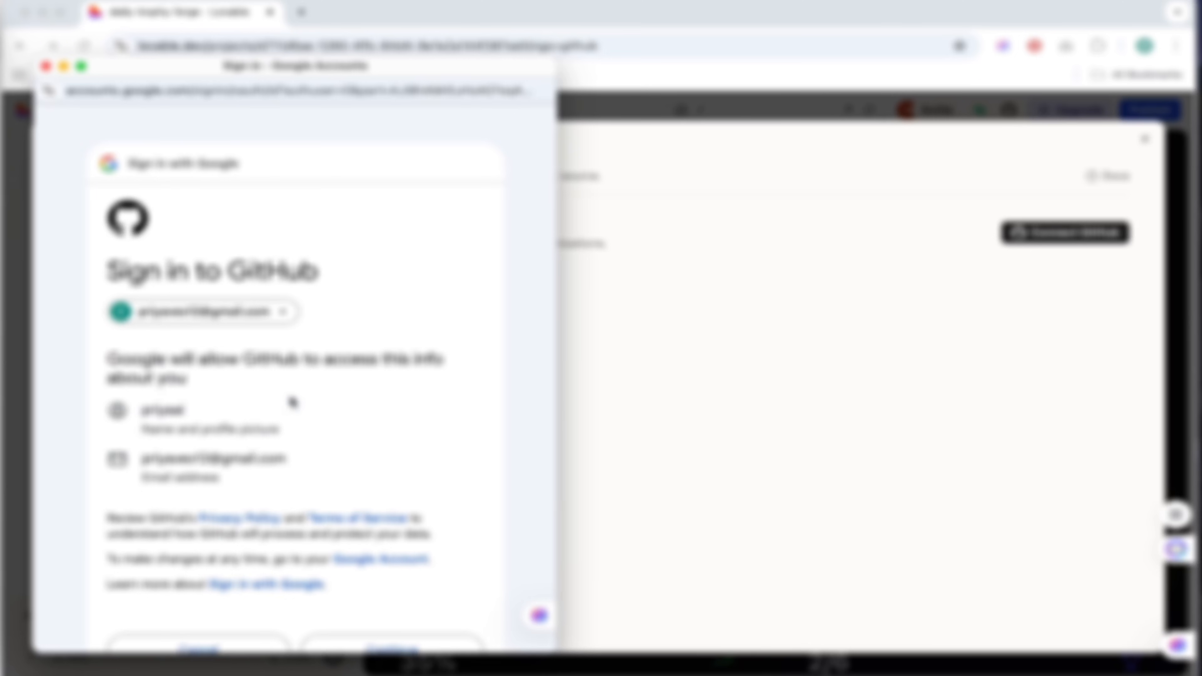
{"action": "scroll", "coordinate": [292, 402], "scroll_direction": "down", "scroll_amount": 4}
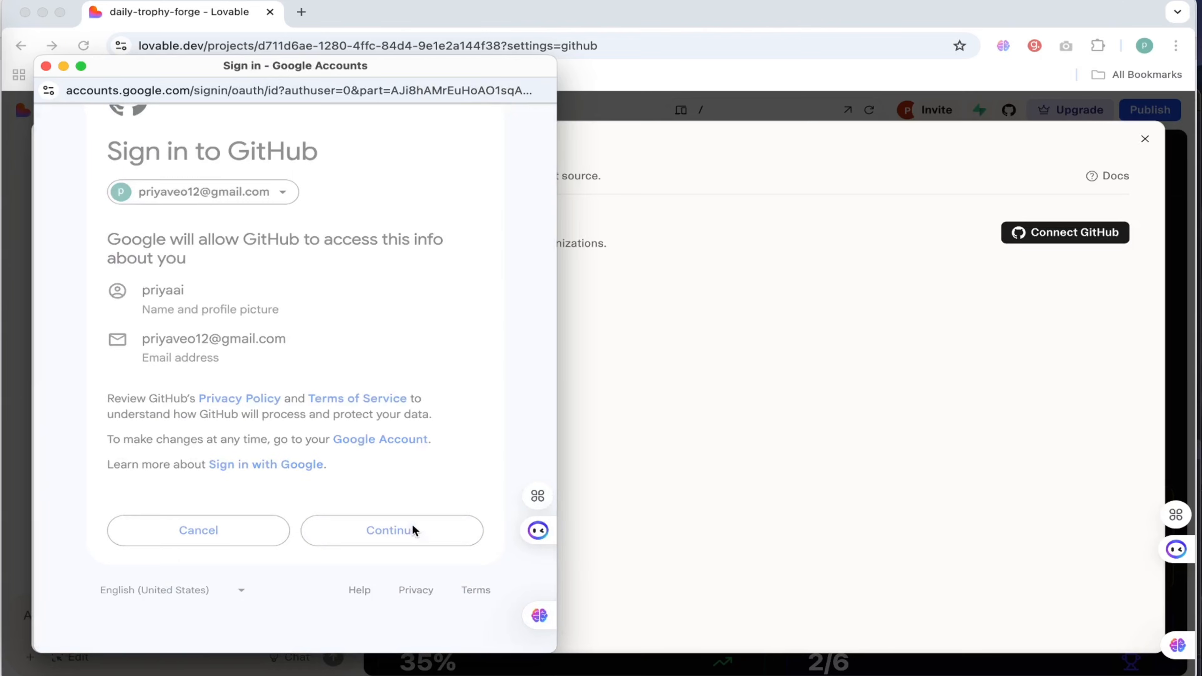
{"action": "left_click", "coordinate": [410, 529]}
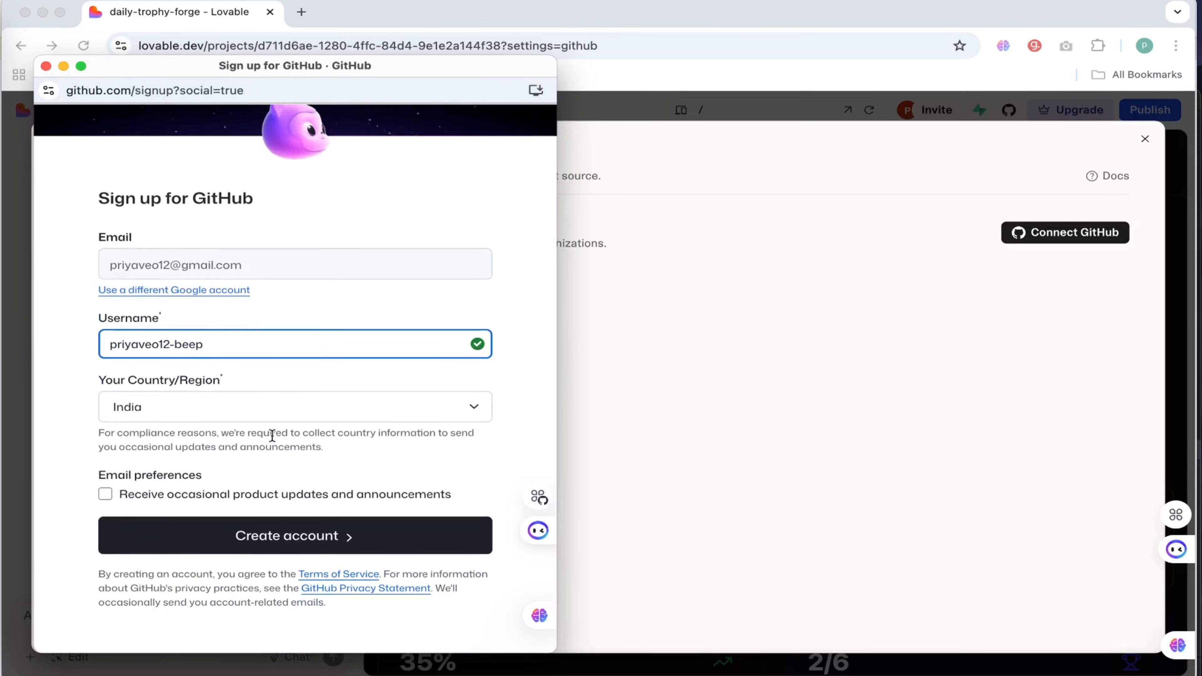
Create the GitHub account with the suggested username and India as the country, leaving product update e-mails off.
{"action": "scroll", "coordinate": [227, 336], "scroll_direction": "up", "scroll_amount": 1}
{"action": "scroll", "coordinate": [223, 389], "scroll_direction": "down", "scroll_amount": 1}
{"action": "left_click_drag", "start_coordinate": [108, 346], "coordinate": [208, 347]}
{"action": "left_click", "coordinate": [249, 351]}
{"action": "left_click", "coordinate": [286, 540]}
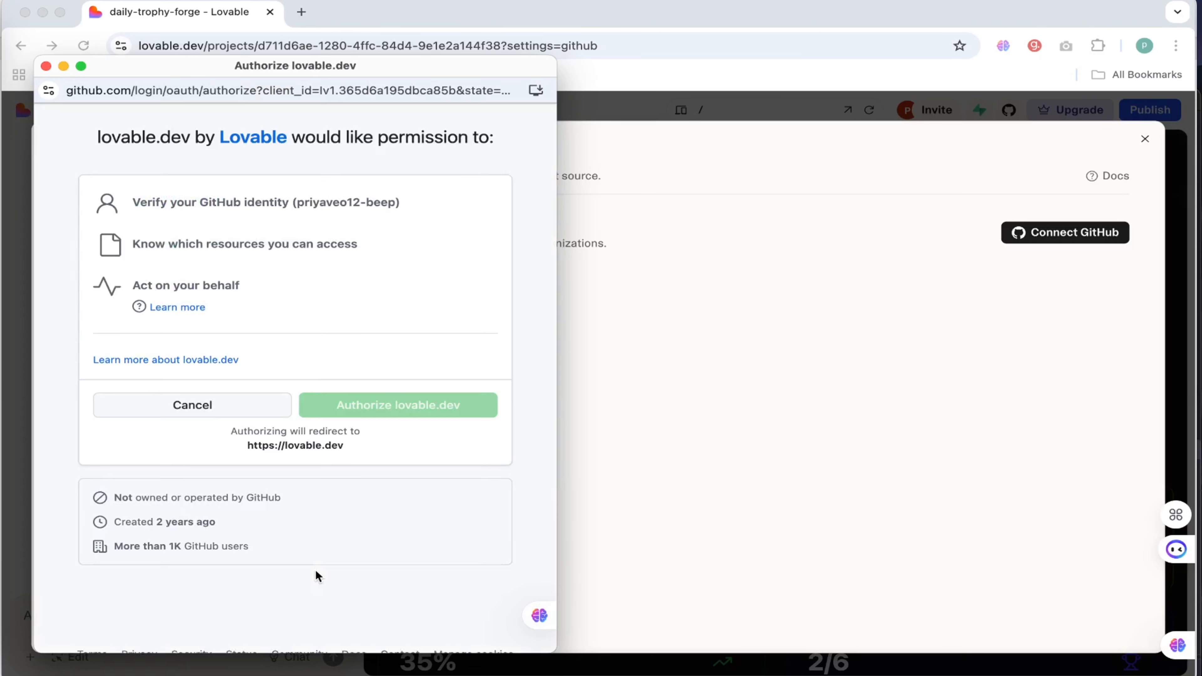
Review the permissions requested by lovable.dev and authorize it on the new GitHub account.
{"action": "scroll", "coordinate": [341, 290], "scroll_direction": "down", "scroll_amount": 2}
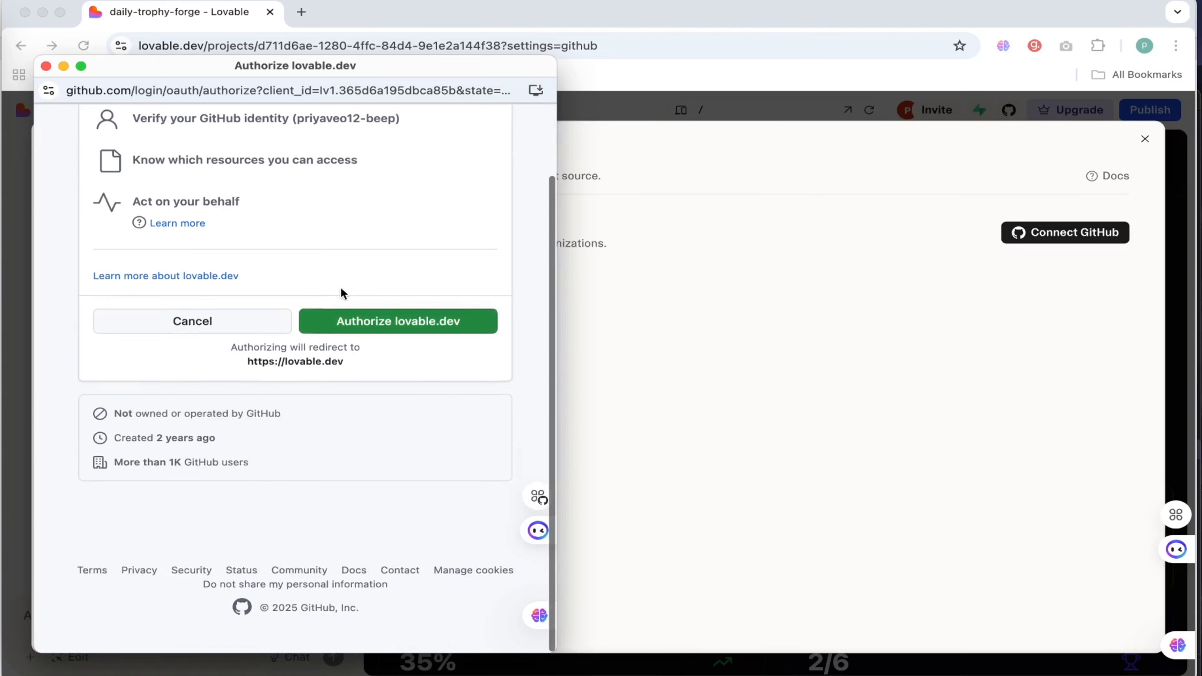
{"action": "scroll", "coordinate": [341, 288], "scroll_direction": "up", "scroll_amount": 2}
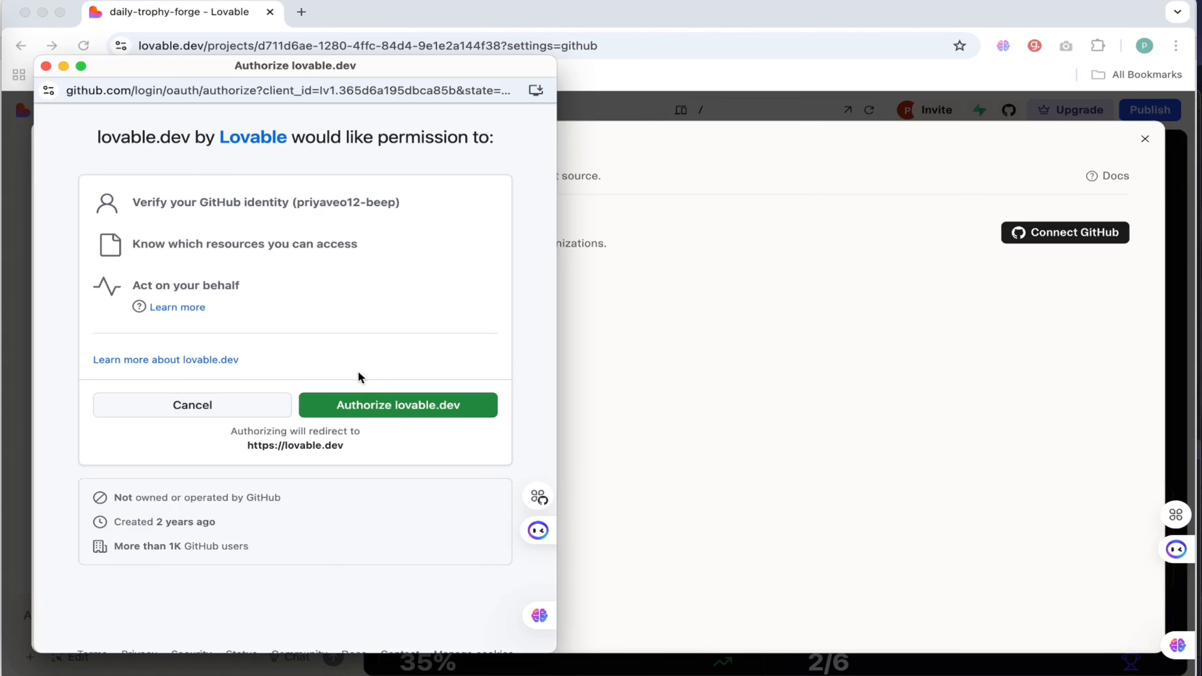
{"action": "left_click", "coordinate": [403, 409]}
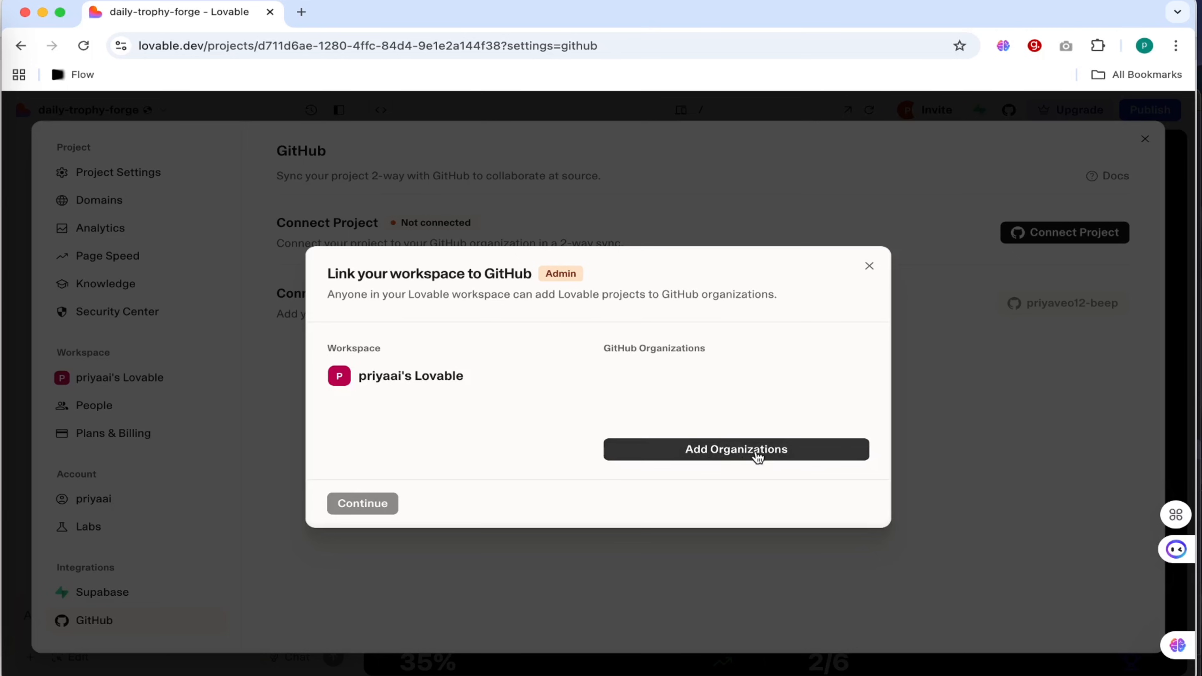
Add a GitHub organization to the Lovable workspace by installing and authorizing lovable.dev for all repositories of the personal account.
{"action": "left_click", "coordinate": [757, 456]}
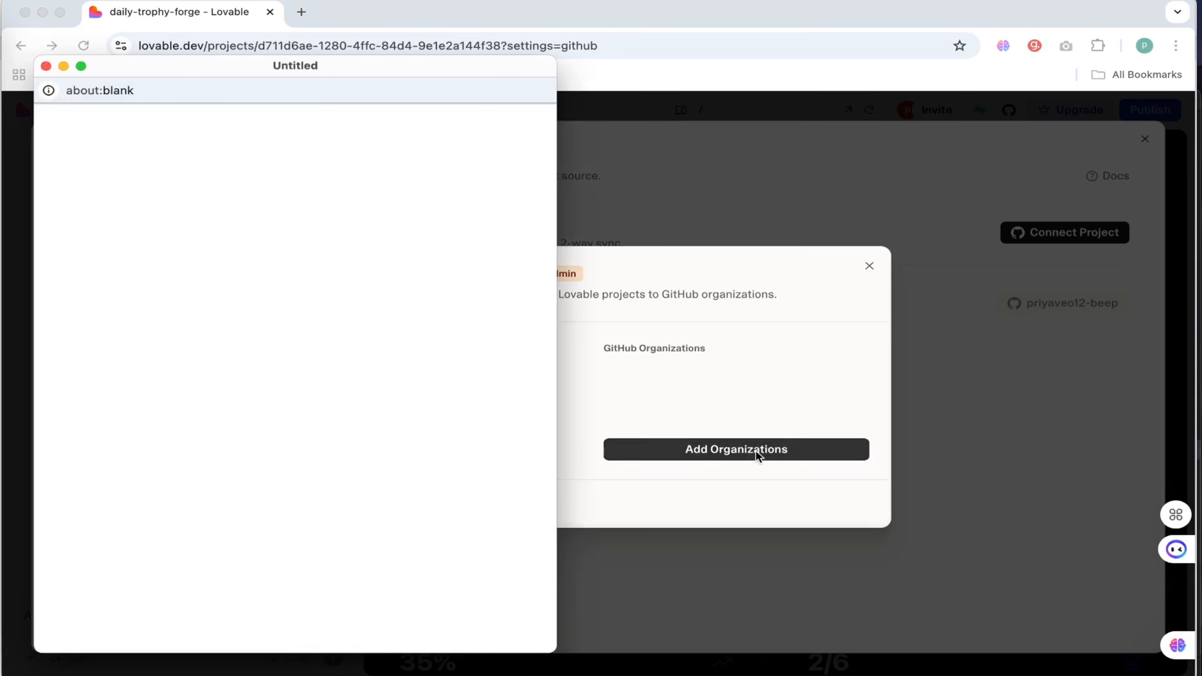
{"action": "scroll", "coordinate": [351, 512], "scroll_direction": "down", "scroll_amount": 4}
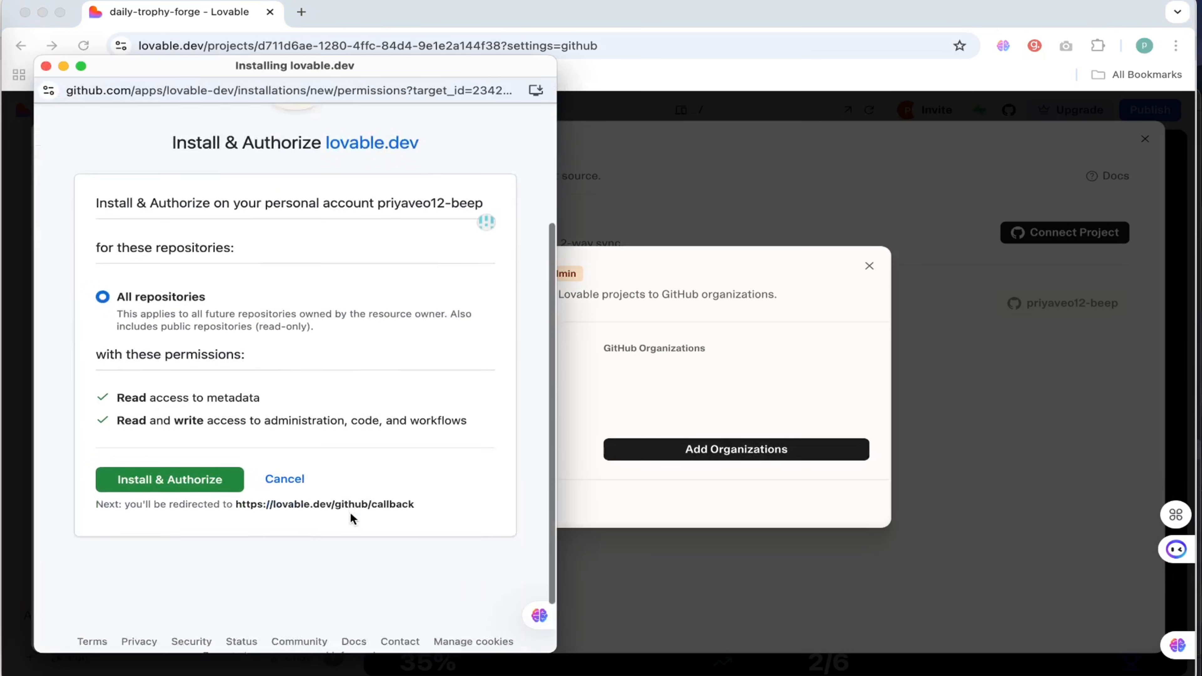
{"action": "scroll", "coordinate": [350, 512], "scroll_direction": "down", "scroll_amount": 1}
{"action": "left_click", "coordinate": [202, 439]}
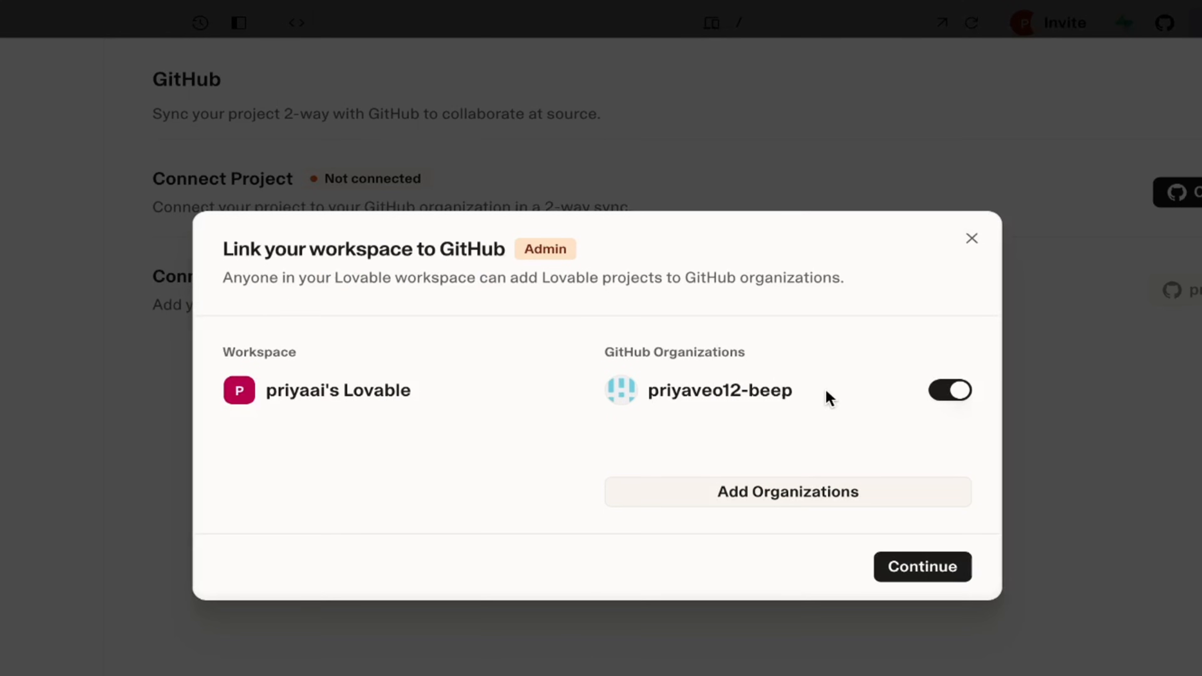
Connect the project to the linked GitHub organization and confirm the transfer that sets up 2-way sync.
{"action": "left_click", "coordinate": [919, 566]}
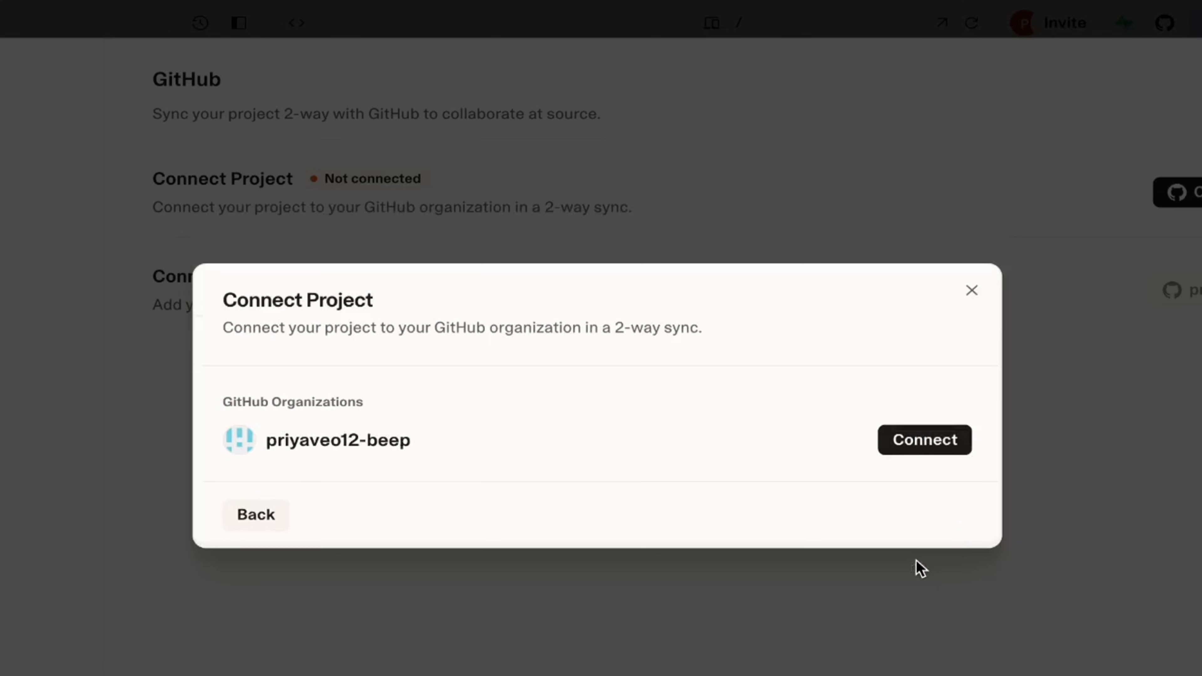
{"action": "left_click", "coordinate": [932, 441]}
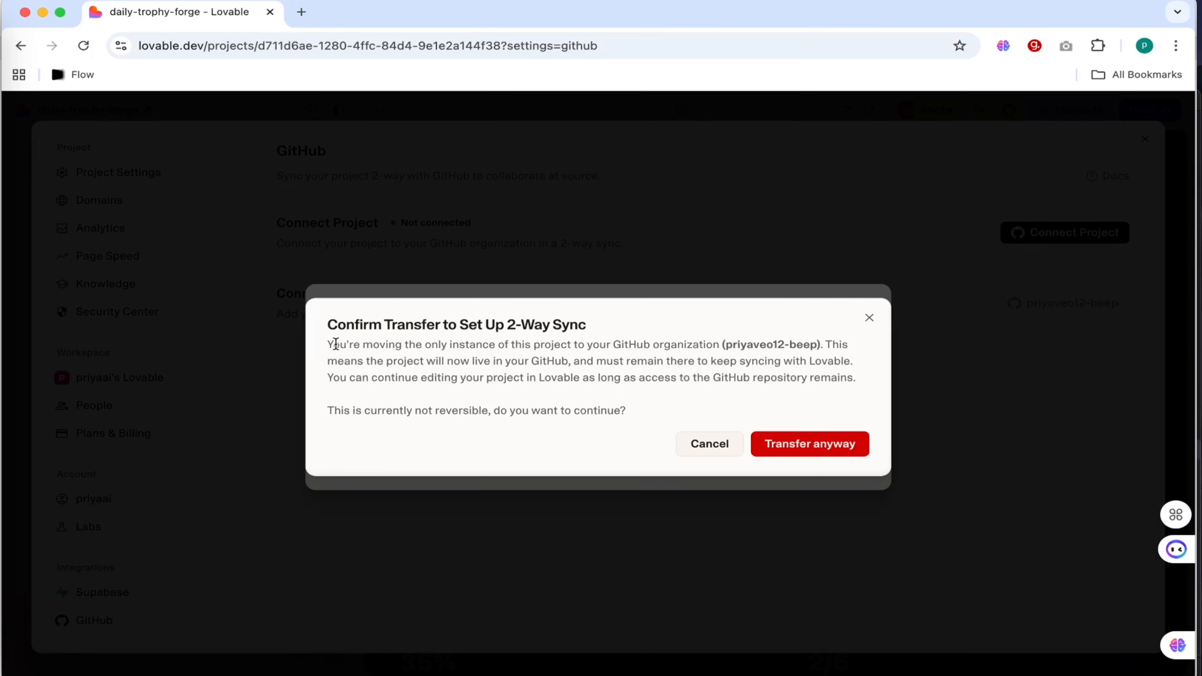
{"action": "left_click_drag", "start_coordinate": [325, 342], "coordinate": [708, 384]}
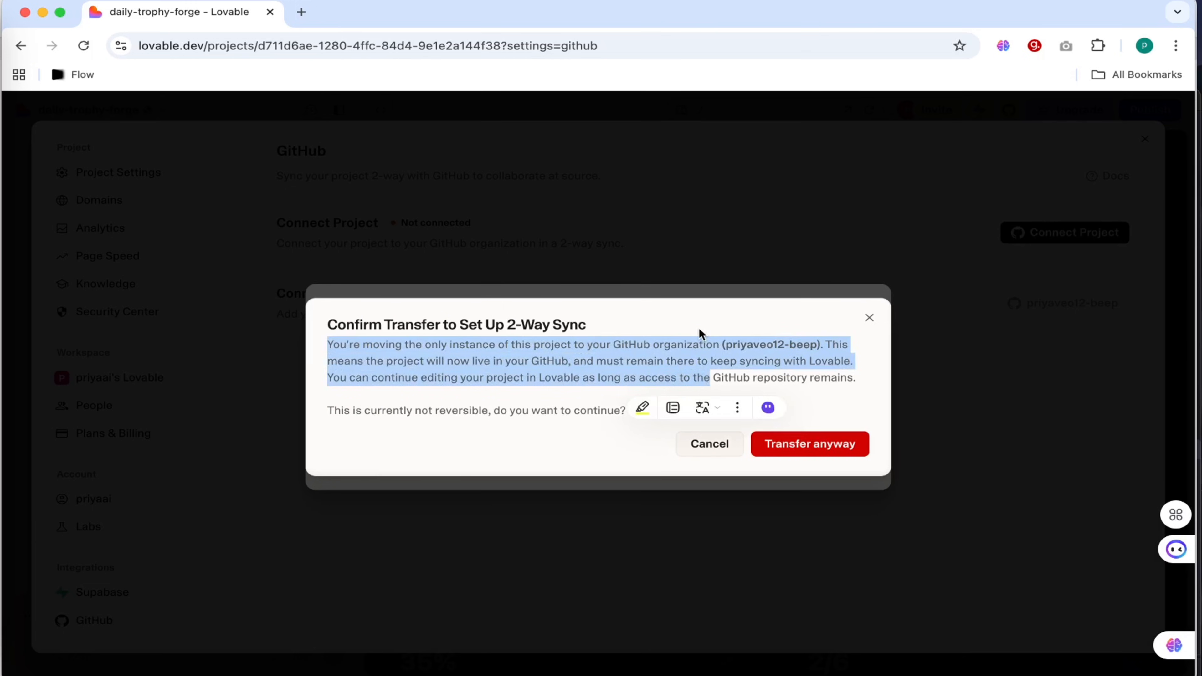
{"action": "left_click", "coordinate": [828, 447]}
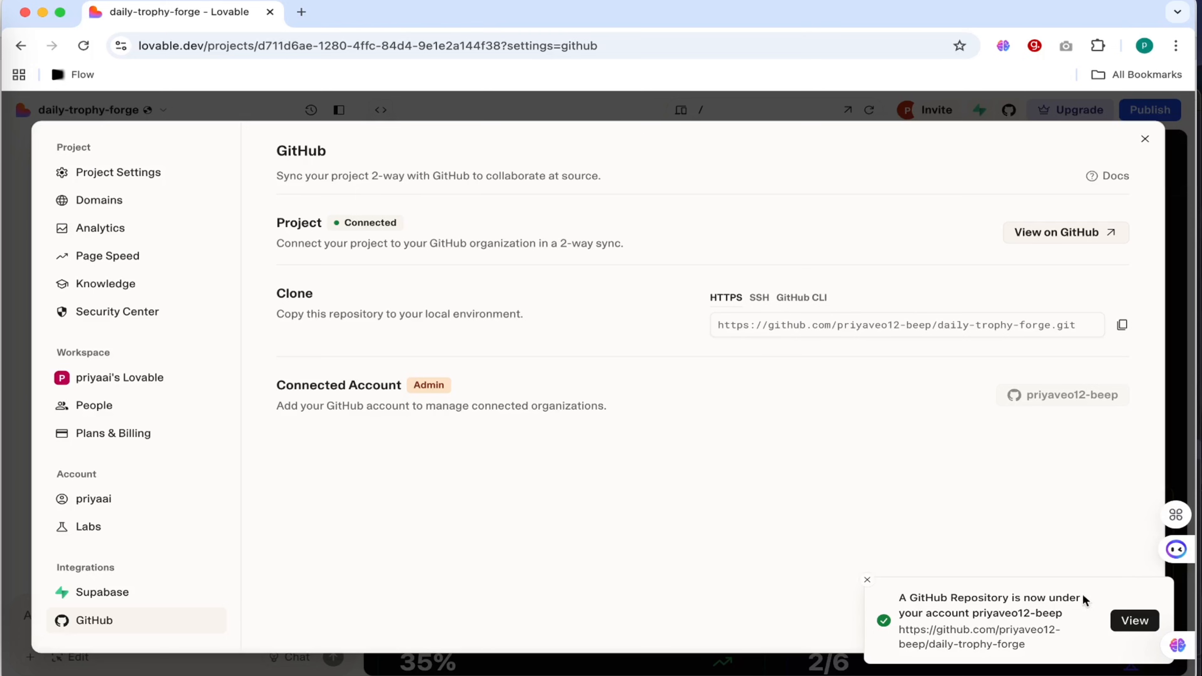
Open the daily-trophy-forge repository on GitHub and examine its files, commit messages and README.
{"action": "left_click", "coordinate": [1135, 621]}
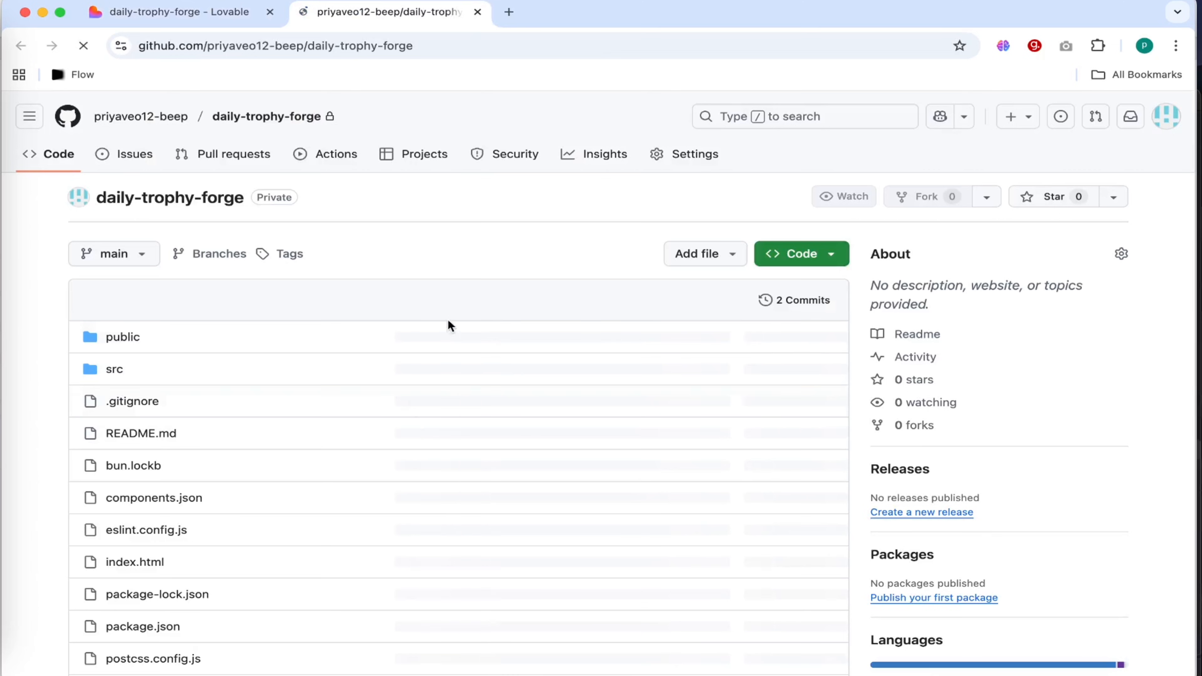
{"action": "scroll", "coordinate": [483, 457], "scroll_direction": "down", "scroll_amount": 10}
{"action": "scroll", "coordinate": [483, 454], "scroll_direction": "up", "scroll_amount": 10}
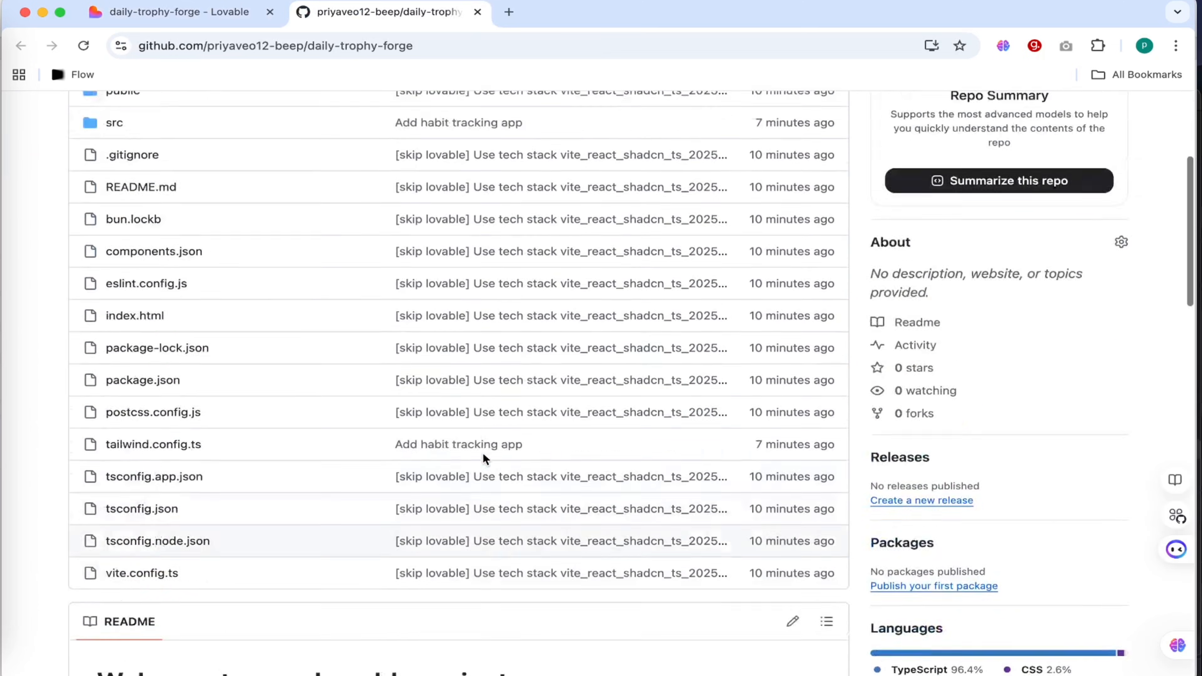
{"action": "scroll", "coordinate": [484, 456], "scroll_direction": "down", "scroll_amount": 5}
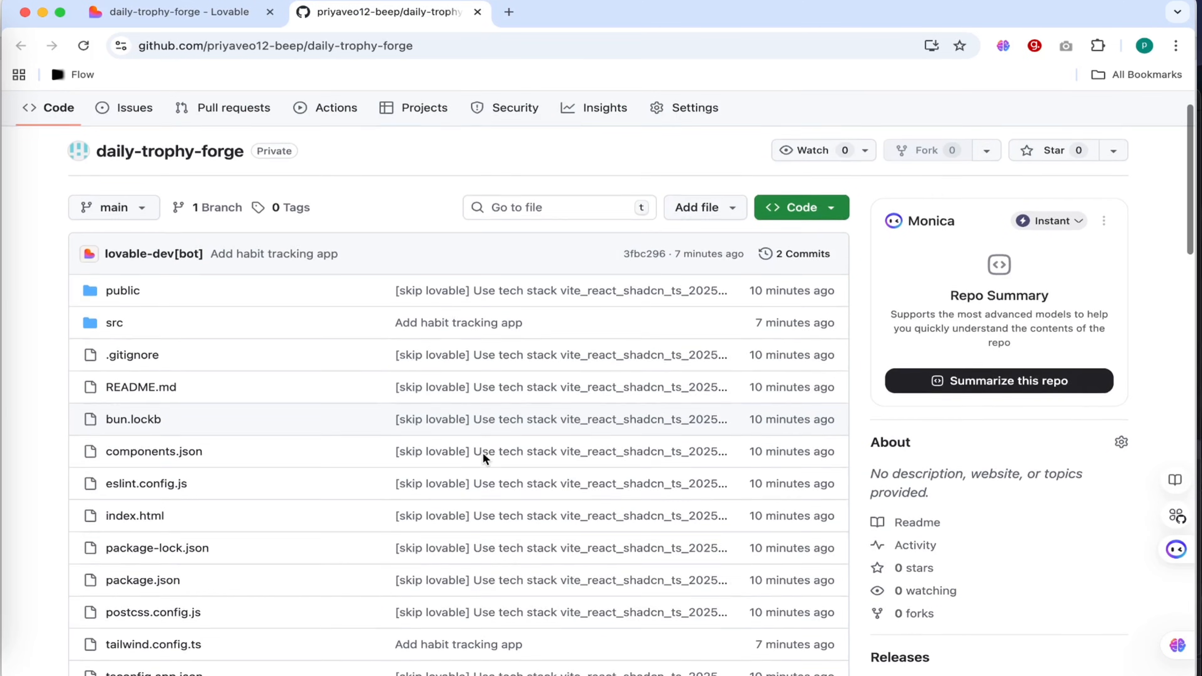
{"action": "scroll", "coordinate": [483, 452], "scroll_direction": "down", "scroll_amount": 4}
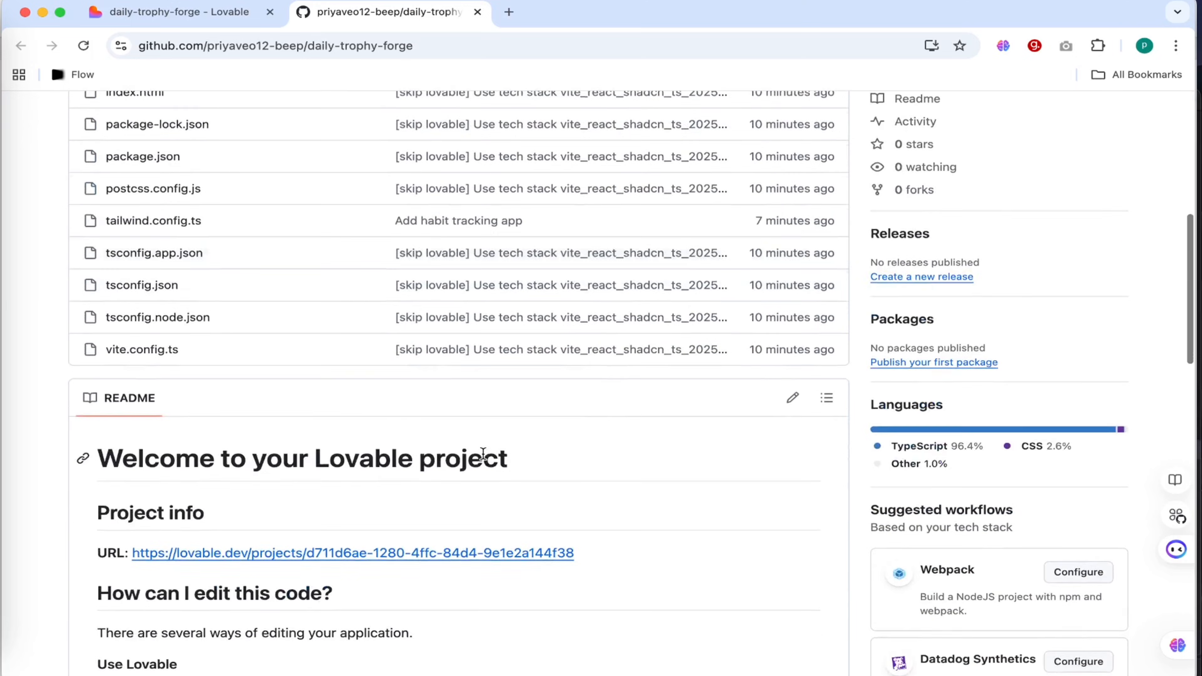
{"action": "scroll", "coordinate": [482, 451], "scroll_direction": "up", "scroll_amount": 9}
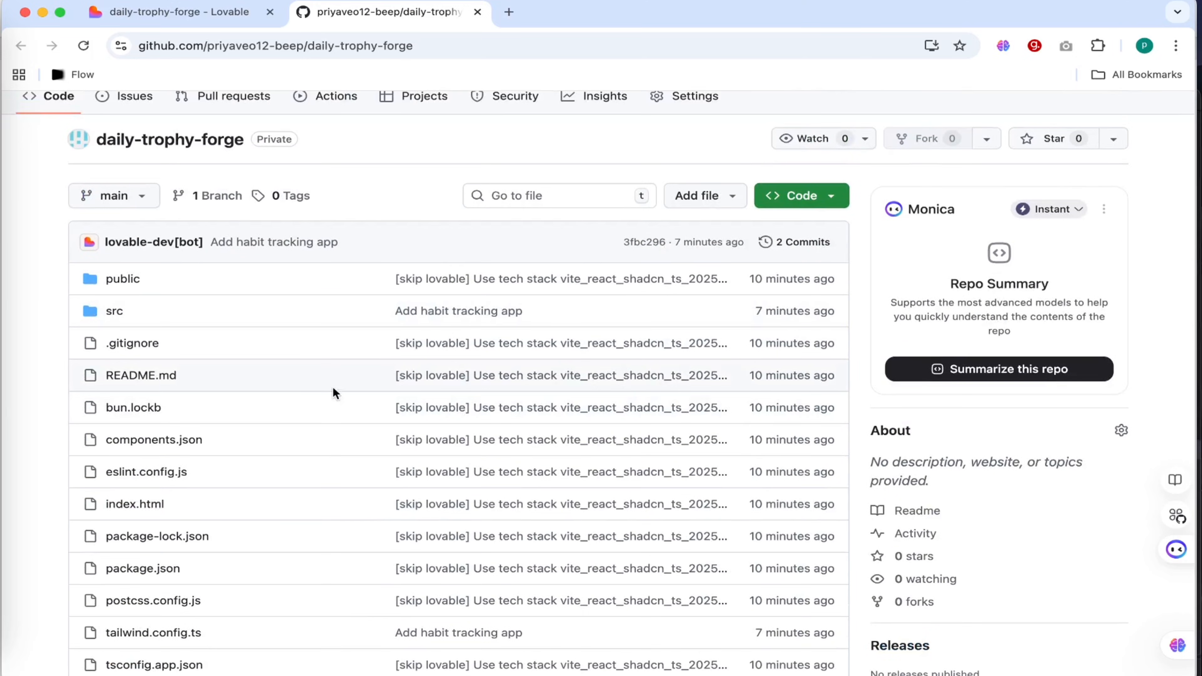
{"action": "scroll", "coordinate": [332, 387], "scroll_direction": "down", "scroll_amount": 9}
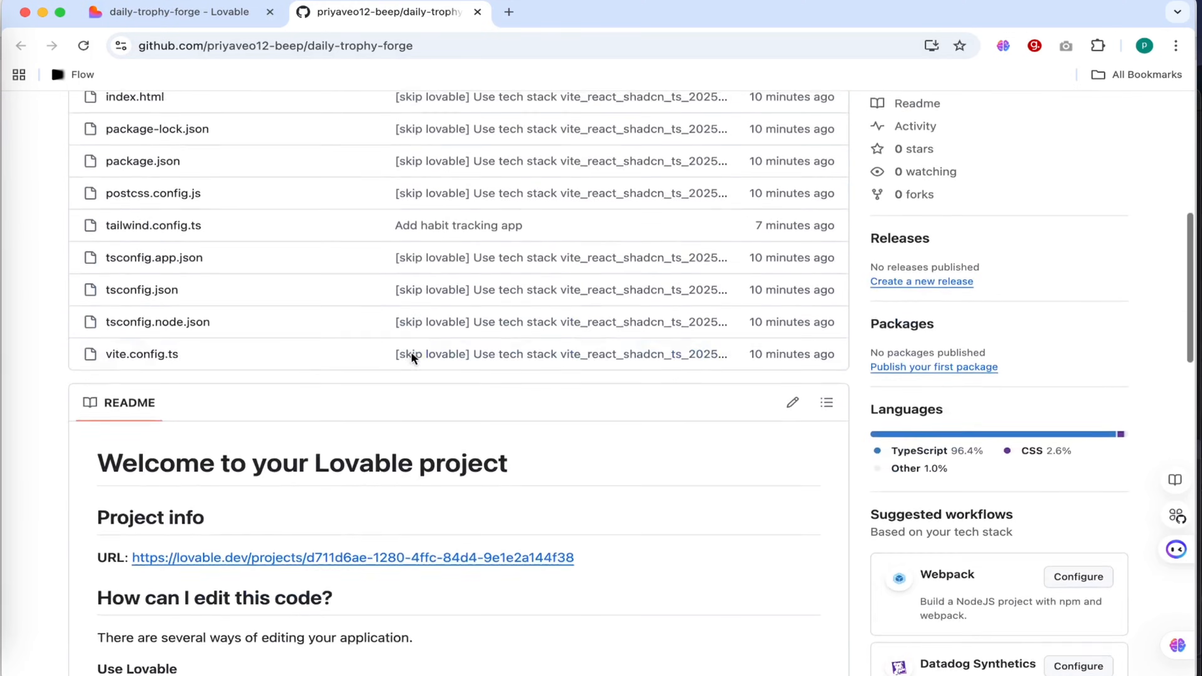
{"action": "scroll", "coordinate": [411, 354], "scroll_direction": "up", "scroll_amount": 10}
{"action": "scroll", "coordinate": [413, 358], "scroll_direction": "down", "scroll_amount": 10}
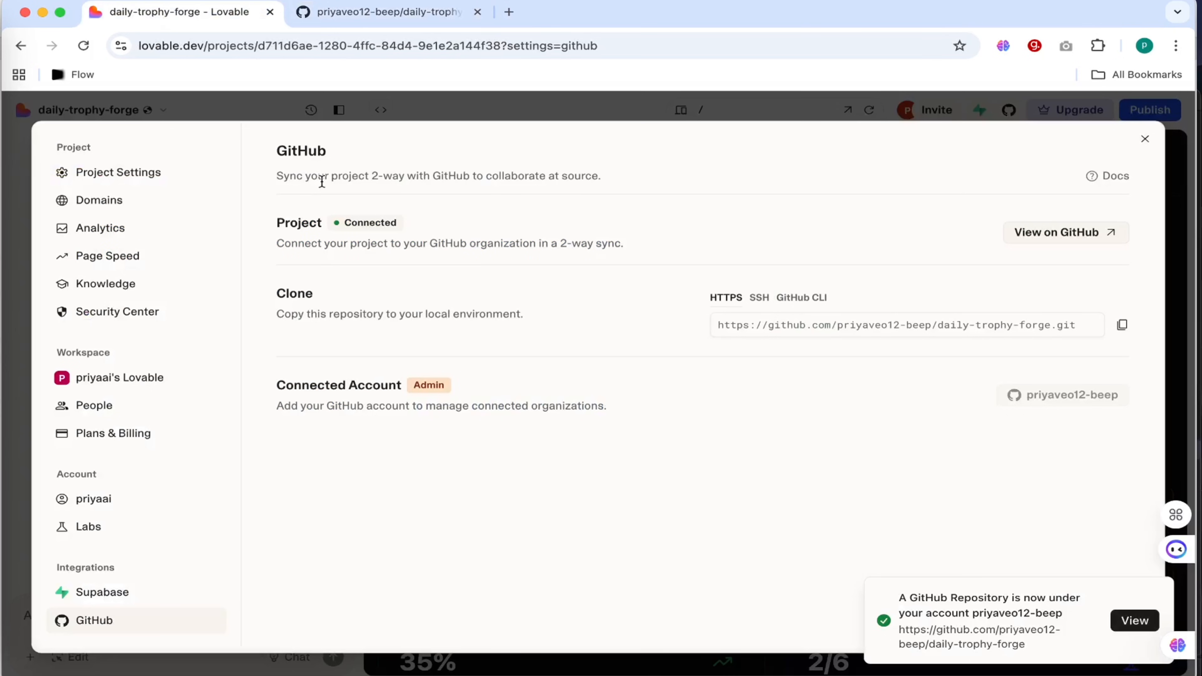
Back in Lovable, close the GitHub settings and check the project's GitHub connection options and the Supabase integration.
{"action": "left_click", "coordinate": [1144, 139]}
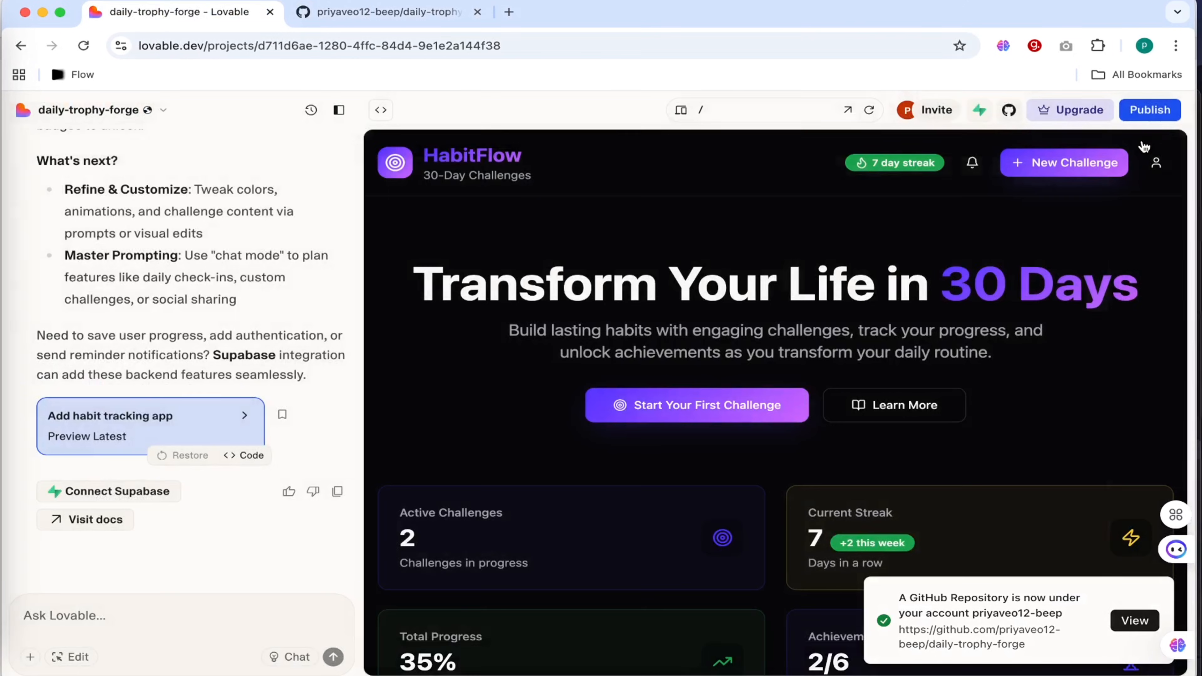
{"action": "left_click", "coordinate": [1010, 112]}
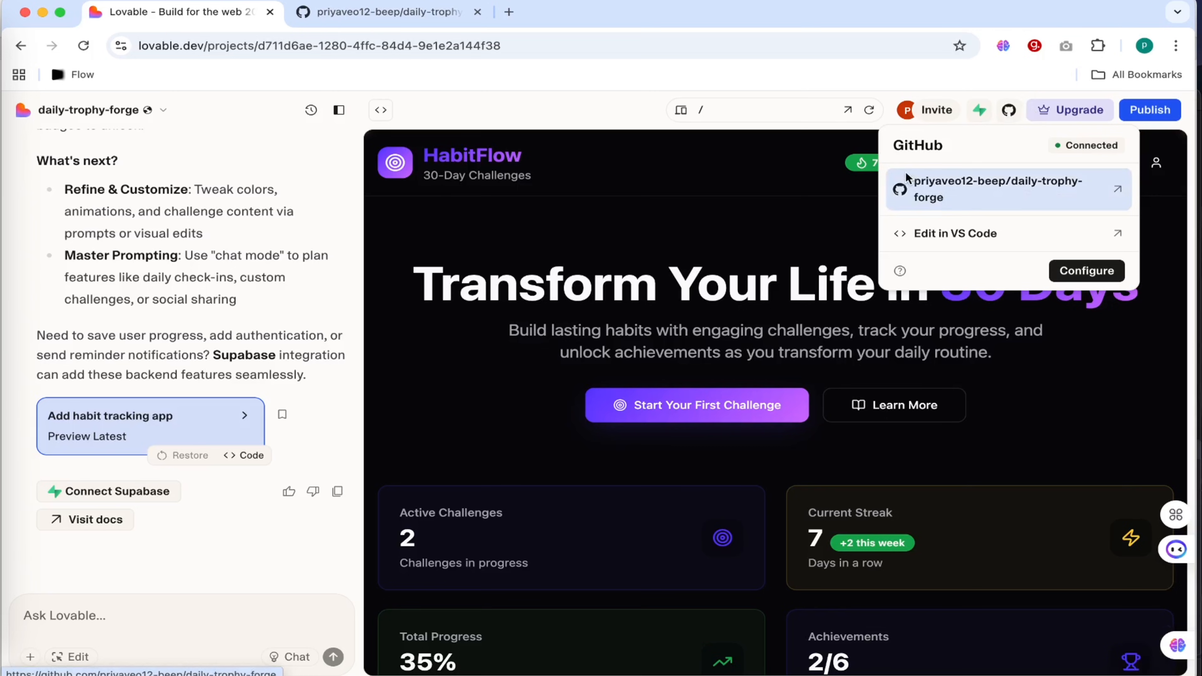
{"action": "left_click", "coordinate": [532, 99]}
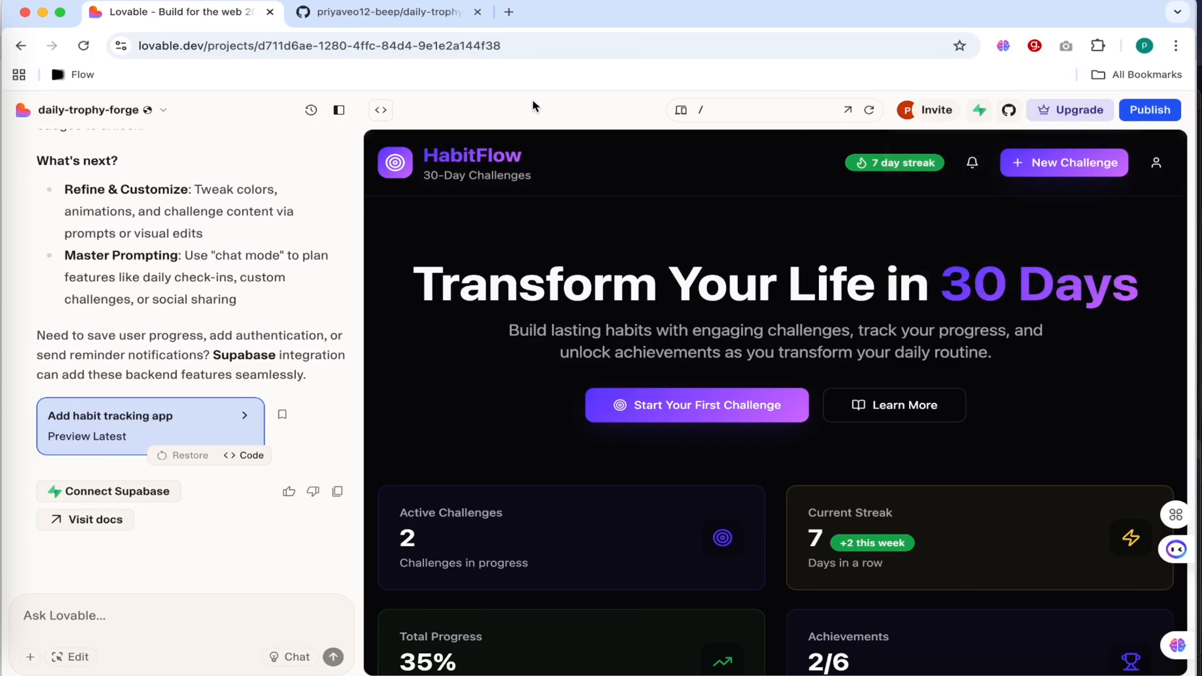
{"action": "left_click", "coordinate": [979, 111]}
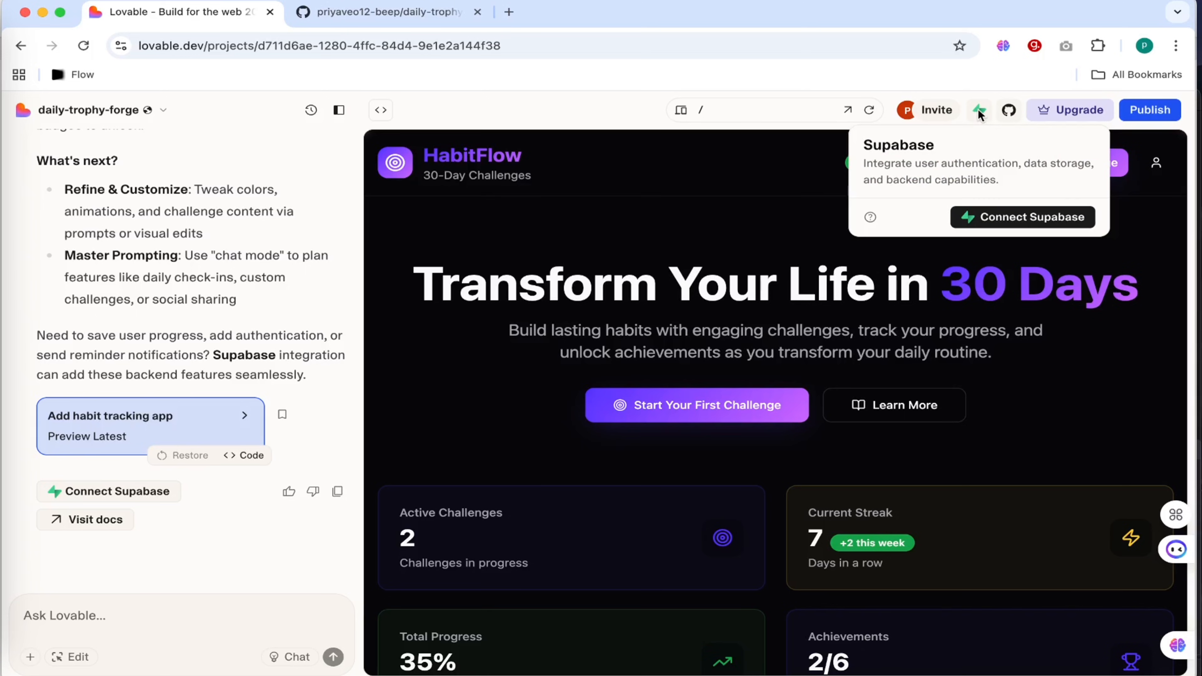
{"action": "left_click", "coordinate": [978, 113]}
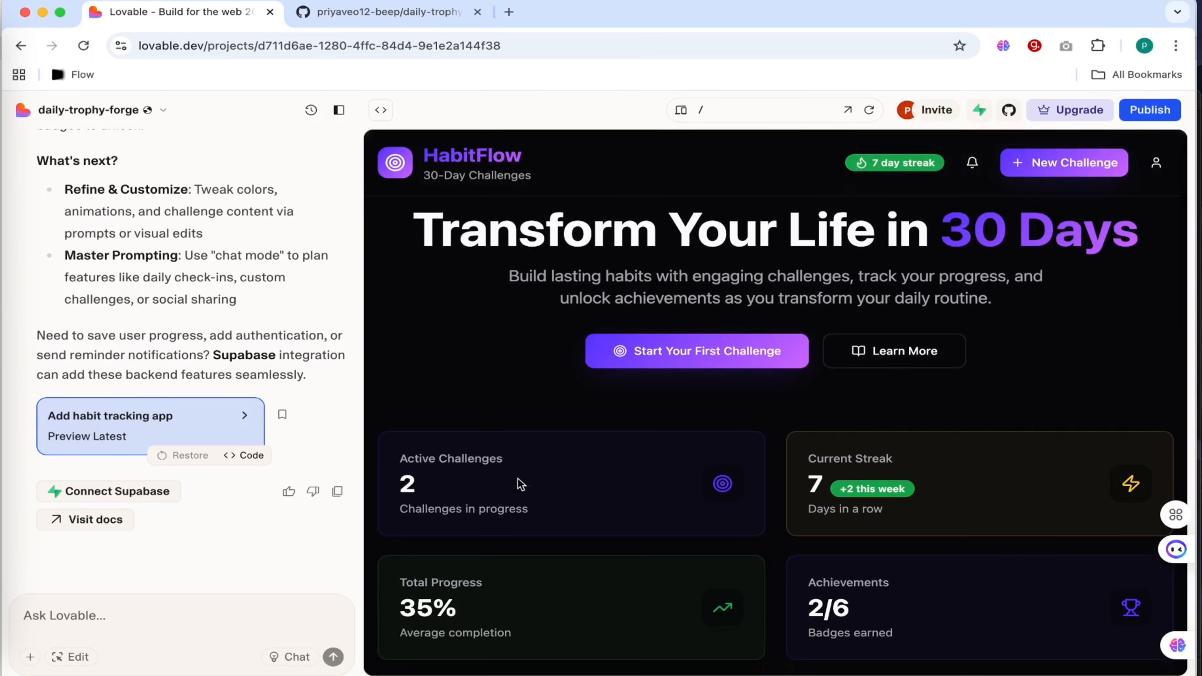
Read the Supabase integration's description and open the project's Supabase settings.
{"action": "left_click", "coordinate": [220, 621]}
{"action": "left_click", "coordinate": [976, 117]}
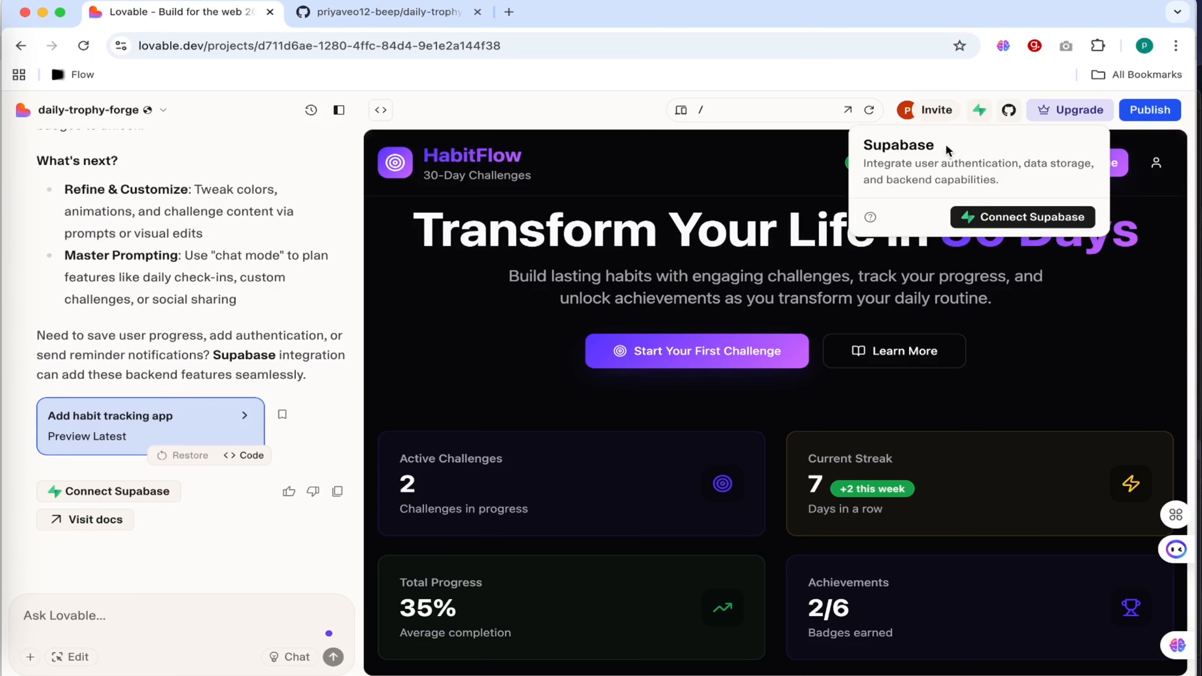
{"action": "left_click_drag", "start_coordinate": [947, 150], "coordinate": [858, 150]}
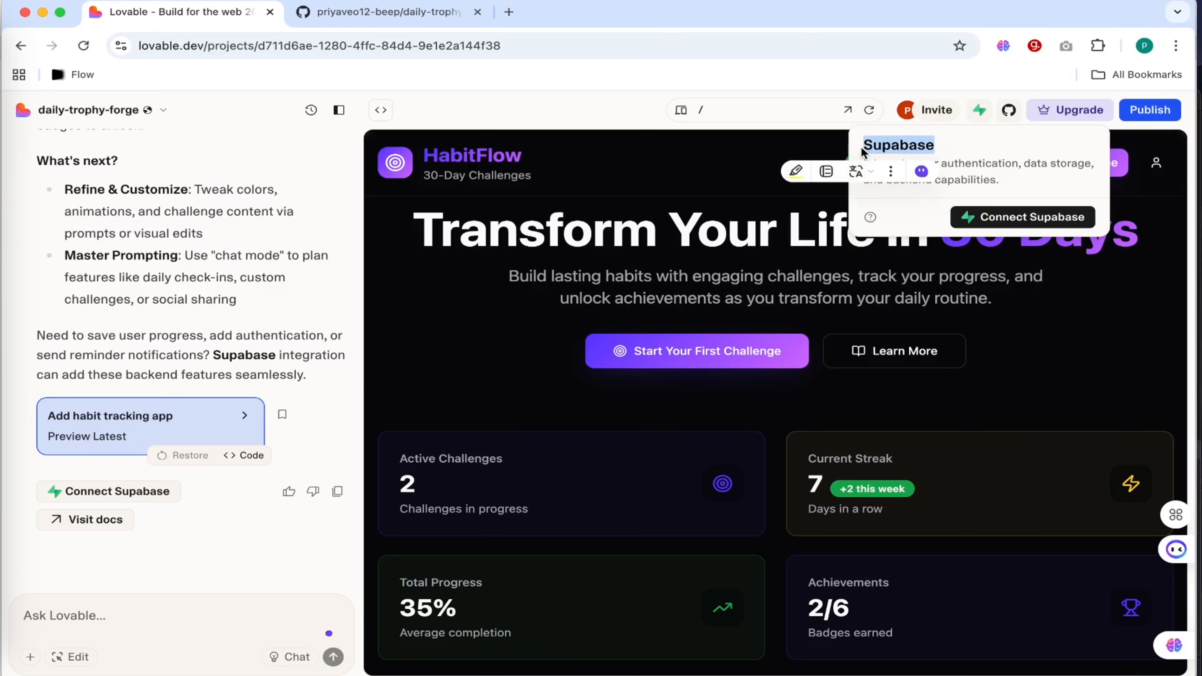
{"action": "left_click", "coordinate": [973, 151]}
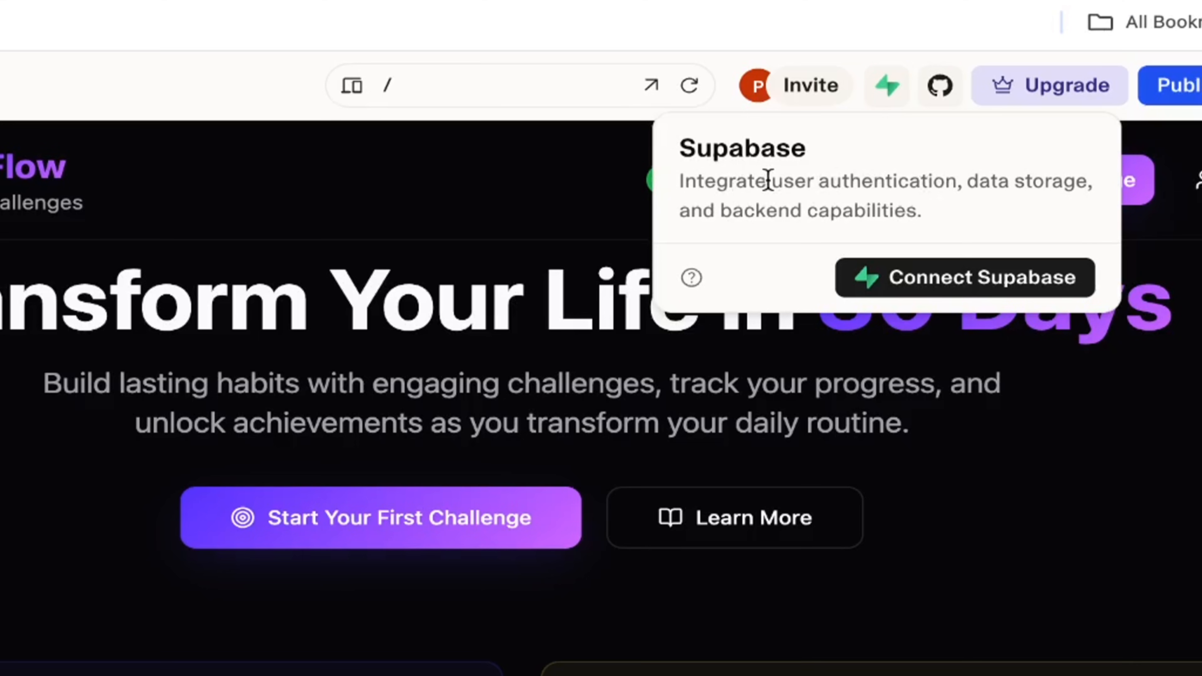
{"action": "left_click_drag", "start_coordinate": [913, 162], "coordinate": [1093, 186]}
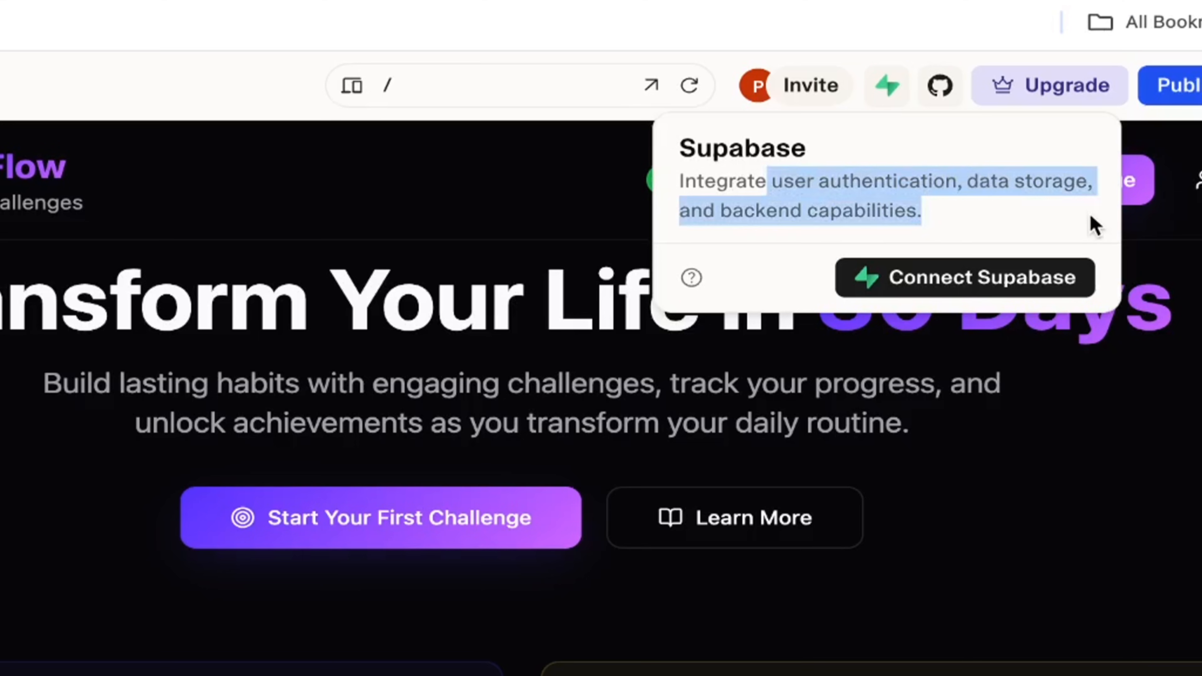
{"action": "left_click", "coordinate": [968, 219]}
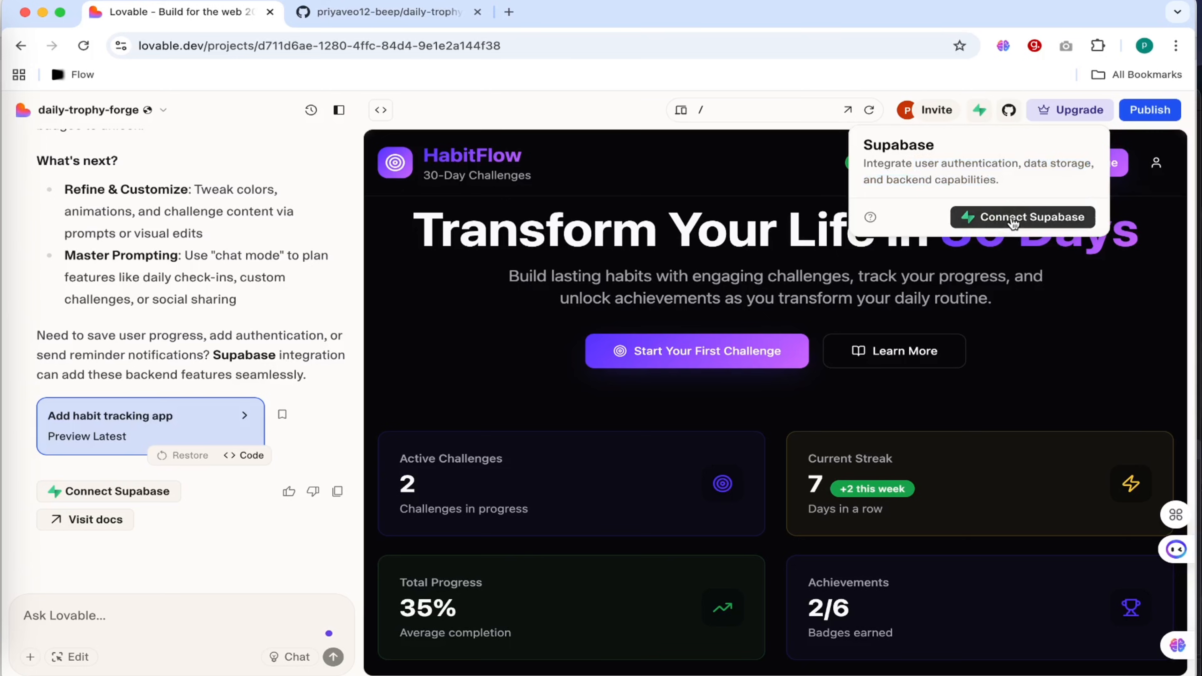
{"action": "left_click", "coordinate": [1013, 219]}
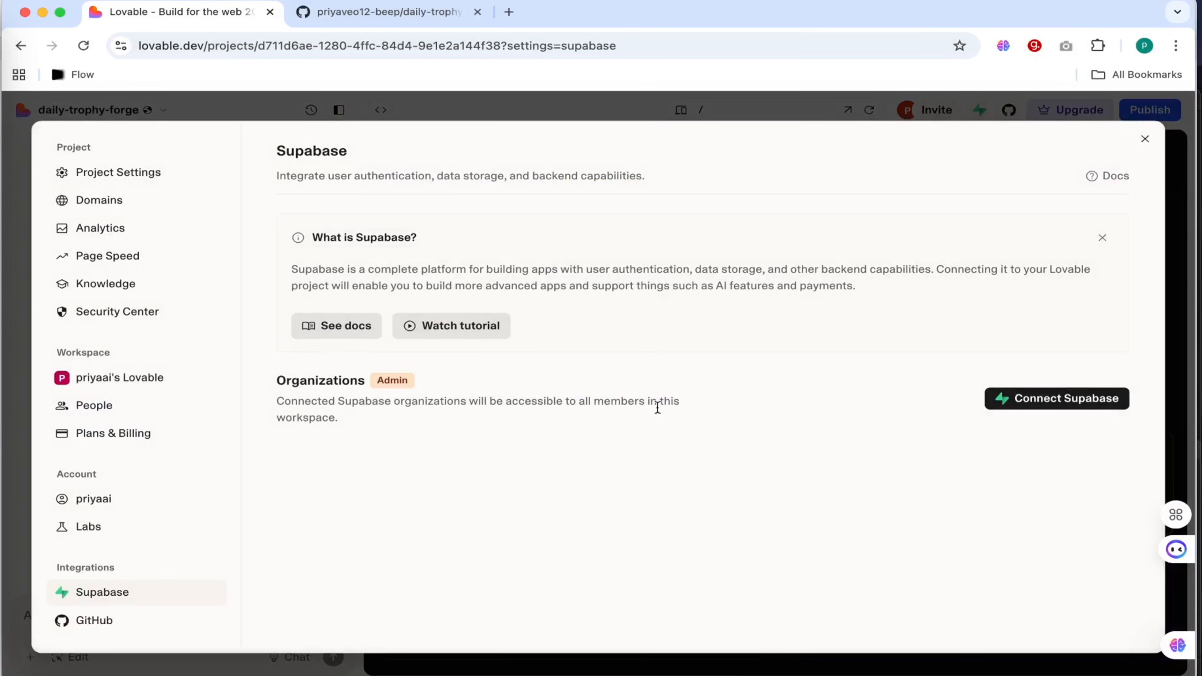
Start connecting Supabase, sign in with the GitHub account and authorize Supabase to access it.
{"action": "left_click", "coordinate": [1073, 402]}
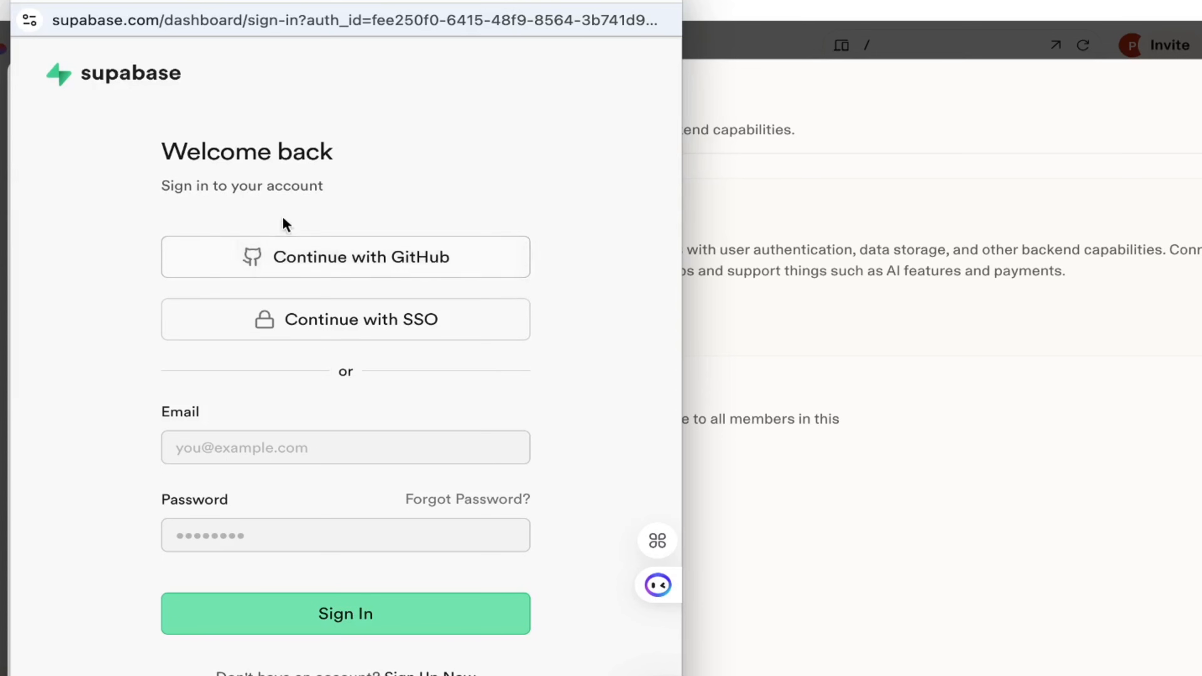
{"action": "left_click", "coordinate": [433, 265]}
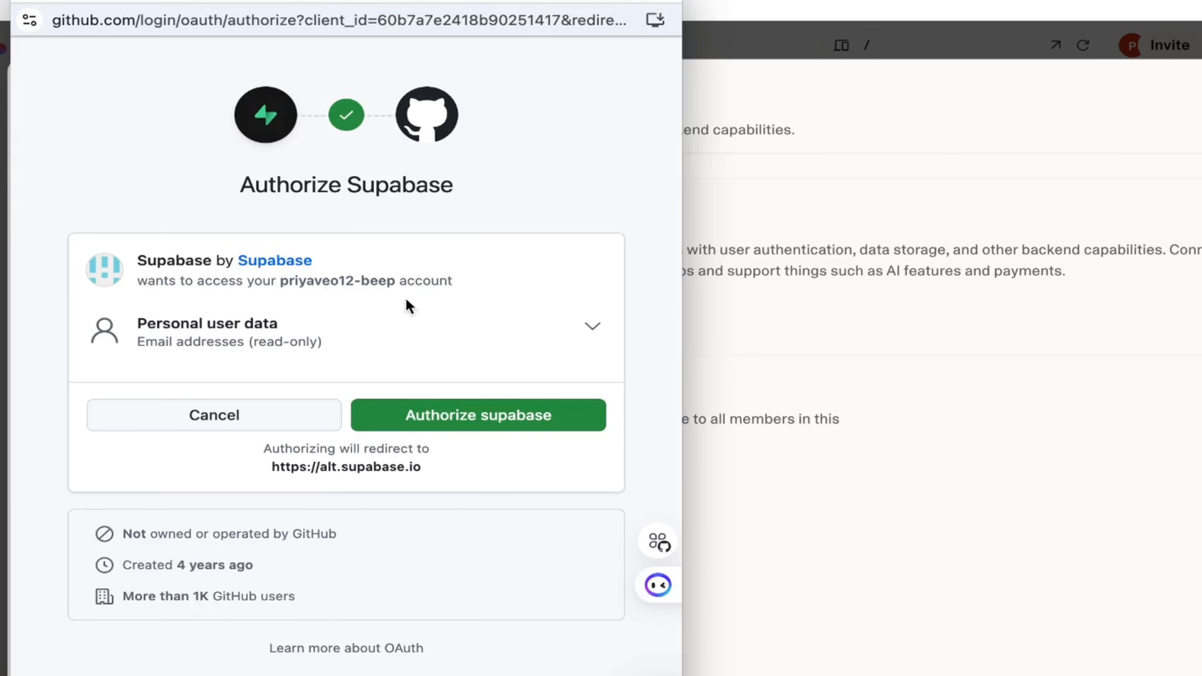
{"action": "left_click_drag", "start_coordinate": [281, 280], "coordinate": [477, 289]}
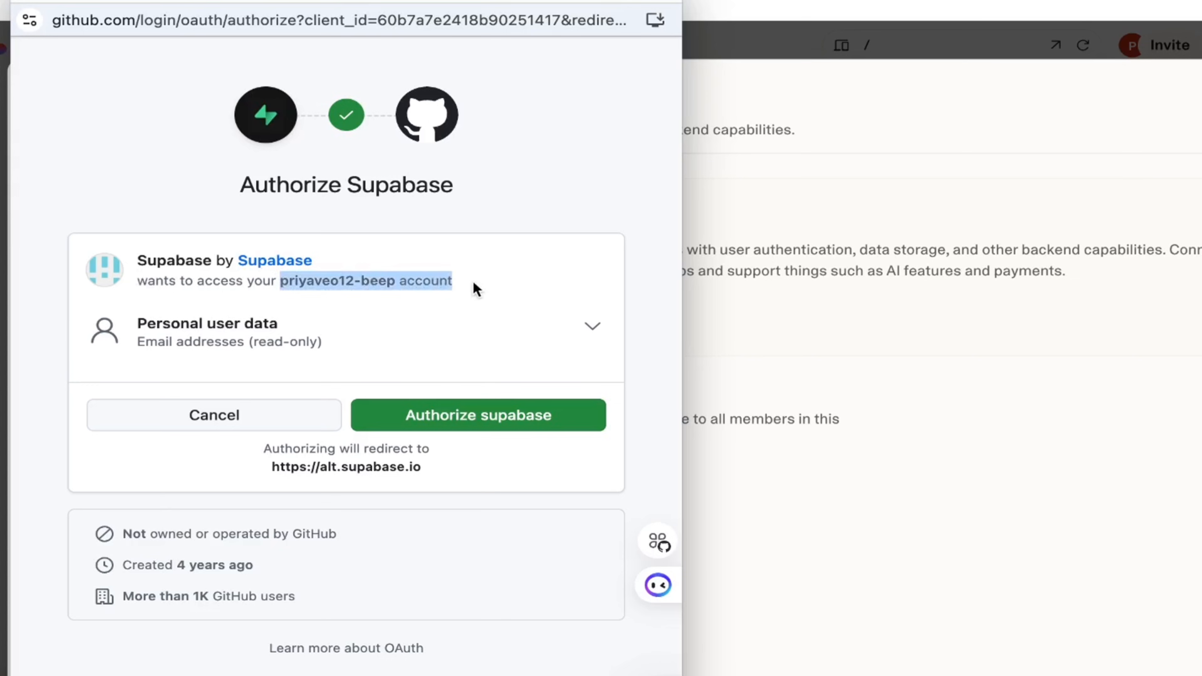
{"action": "left_click", "coordinate": [479, 416]}
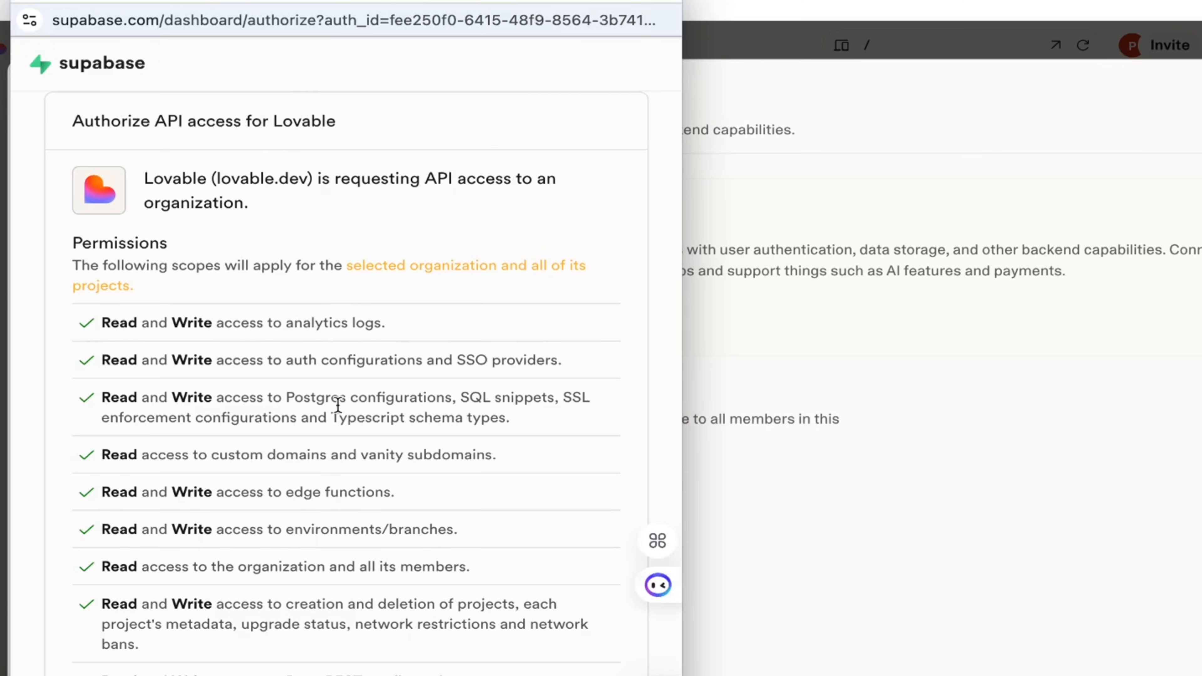
Create a Personal Supabase organization on the Free plan and authorize Lovable's API access to it.
{"action": "scroll", "coordinate": [338, 405], "scroll_direction": "down", "scroll_amount": 5}
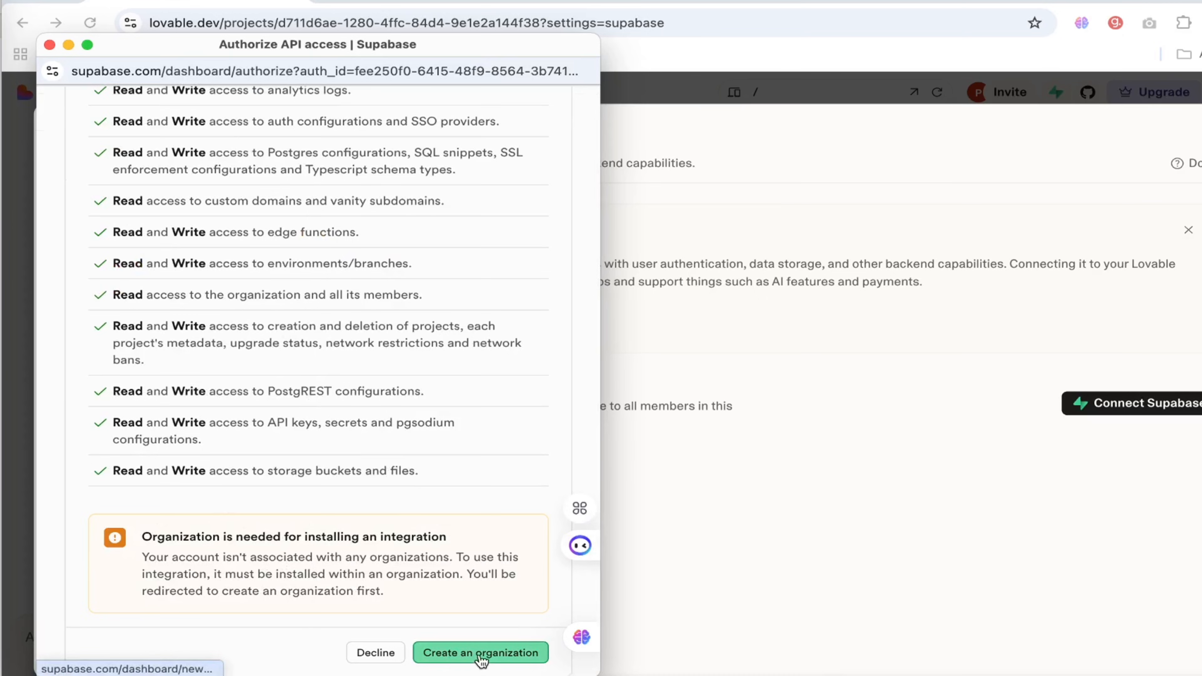
{"action": "left_click", "coordinate": [478, 657]}
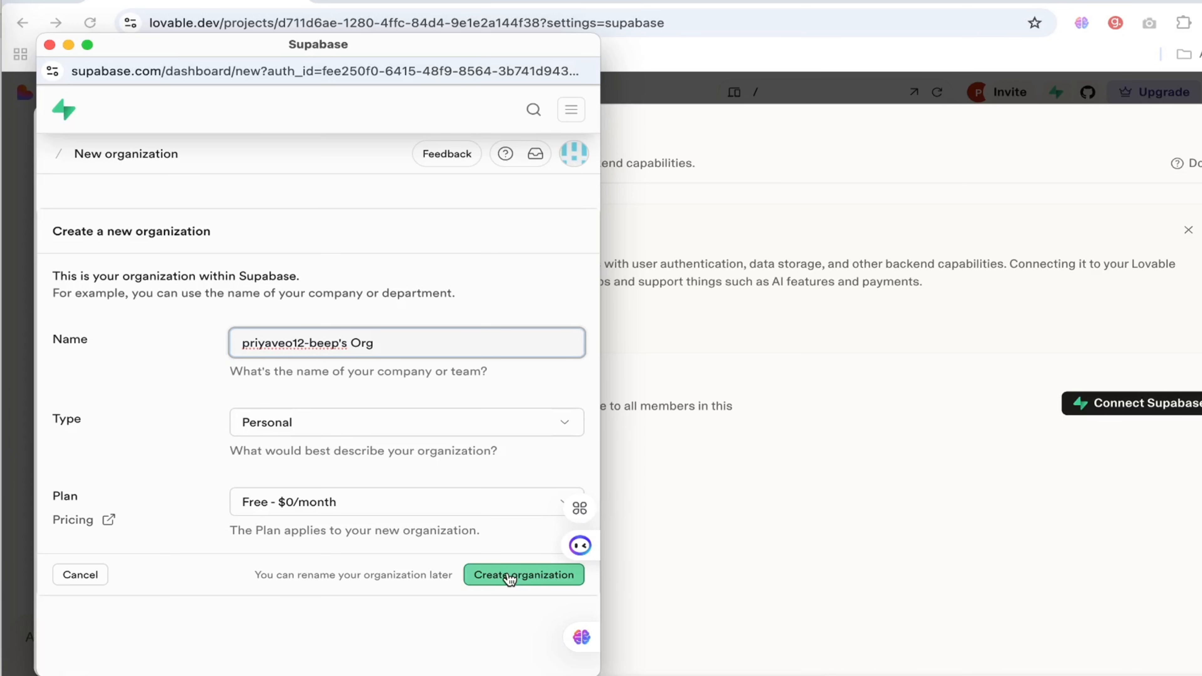
{"action": "left_click", "coordinate": [555, 581]}
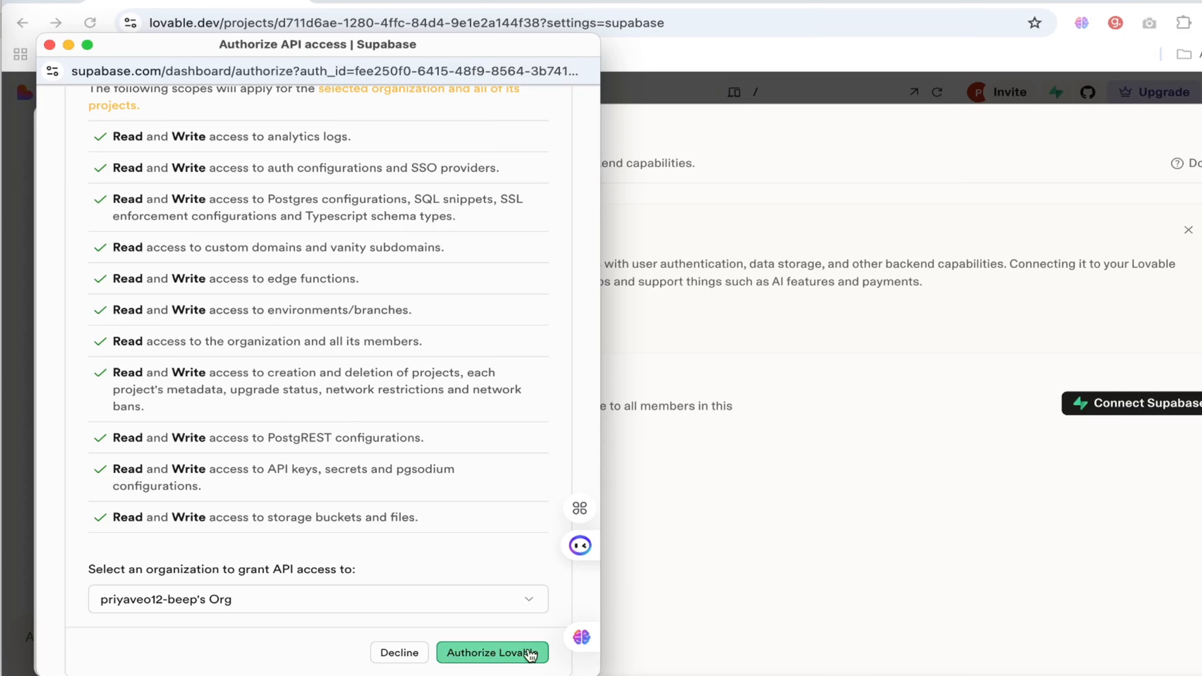
{"action": "left_click", "coordinate": [493, 655]}
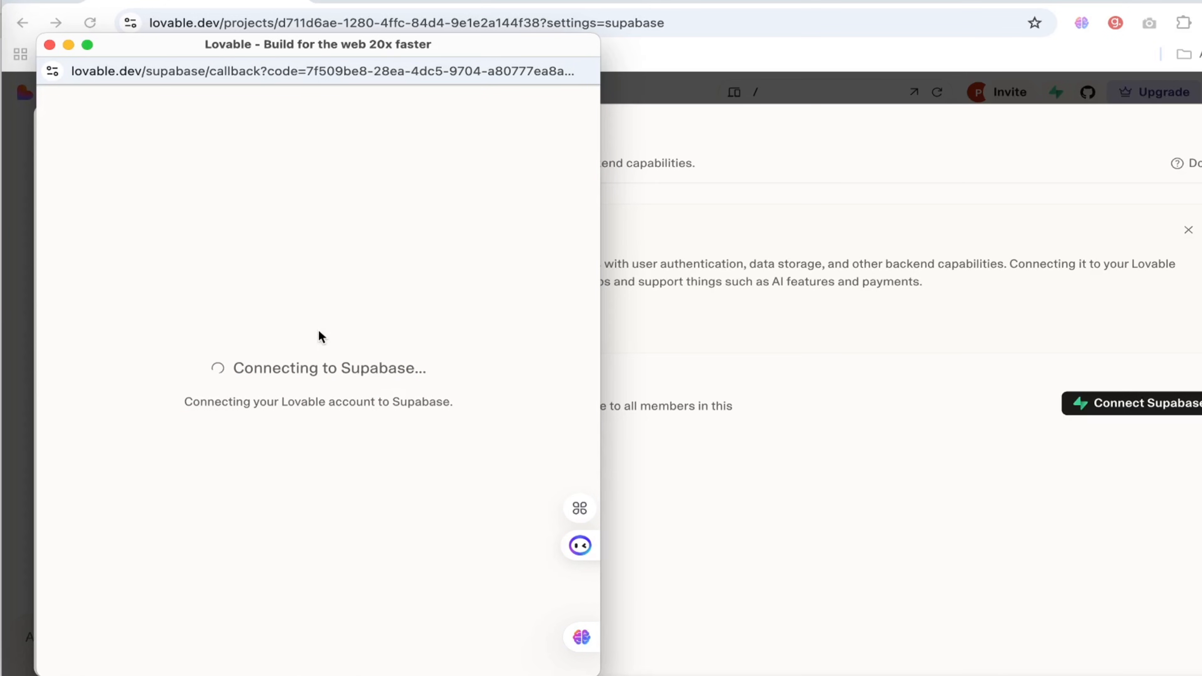
Connect Supabase again, authorizing Lovable for the new organization, and review the linked Supabase organizations.
{"action": "left_click", "coordinate": [1111, 416]}
{"action": "scroll", "coordinate": [419, 586], "scroll_direction": "down", "scroll_amount": 5}
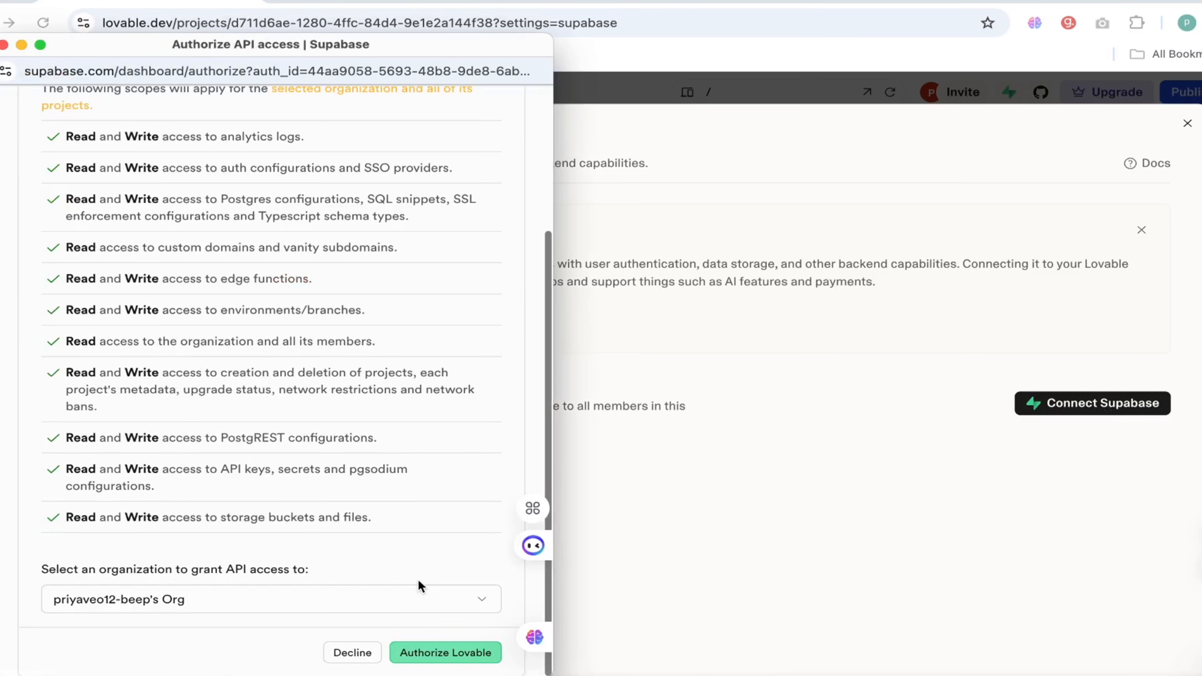
{"action": "left_click", "coordinate": [452, 657]}
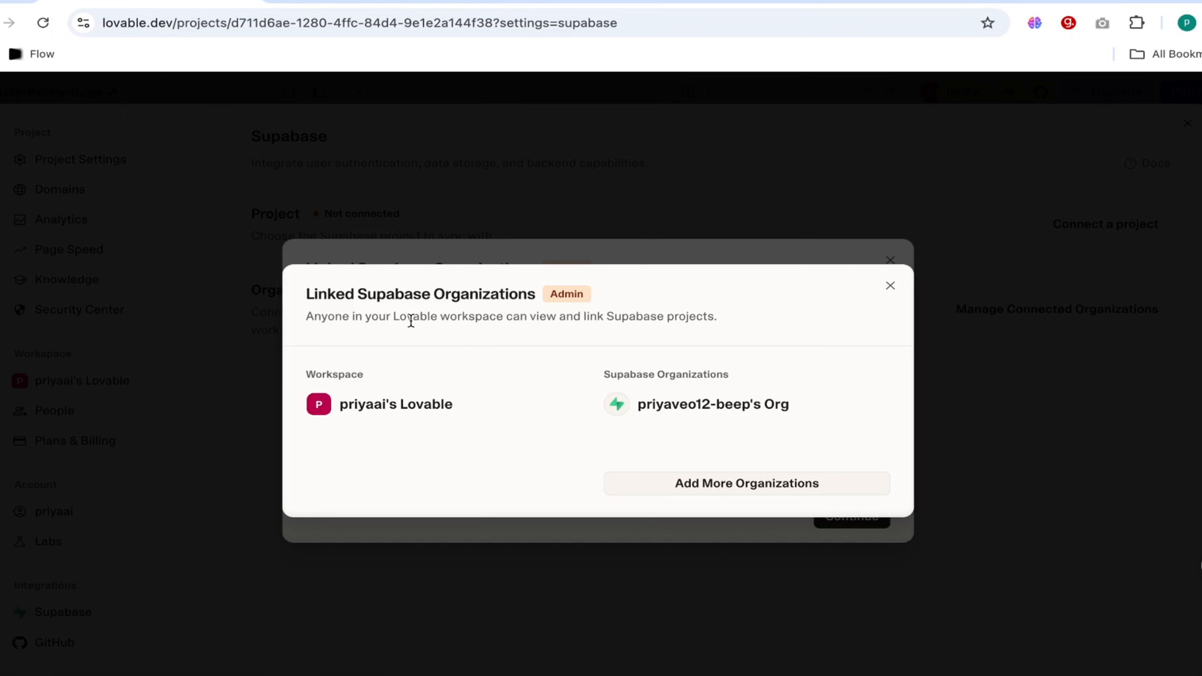
{"action": "left_click_drag", "start_coordinate": [392, 317], "coordinate": [593, 337]}
{"action": "left_click", "coordinate": [785, 330]}
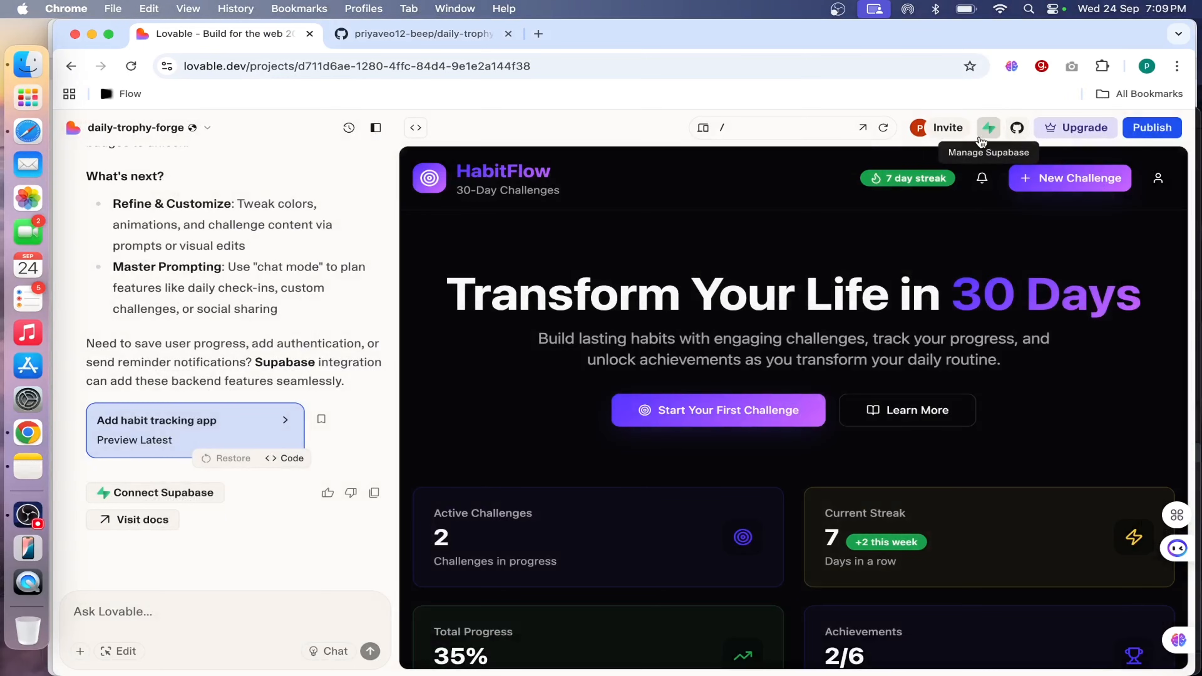
Return to the Supabase settings and start creating a Supabase project to connect under the linked organization.
{"action": "left_click", "coordinate": [990, 131]}
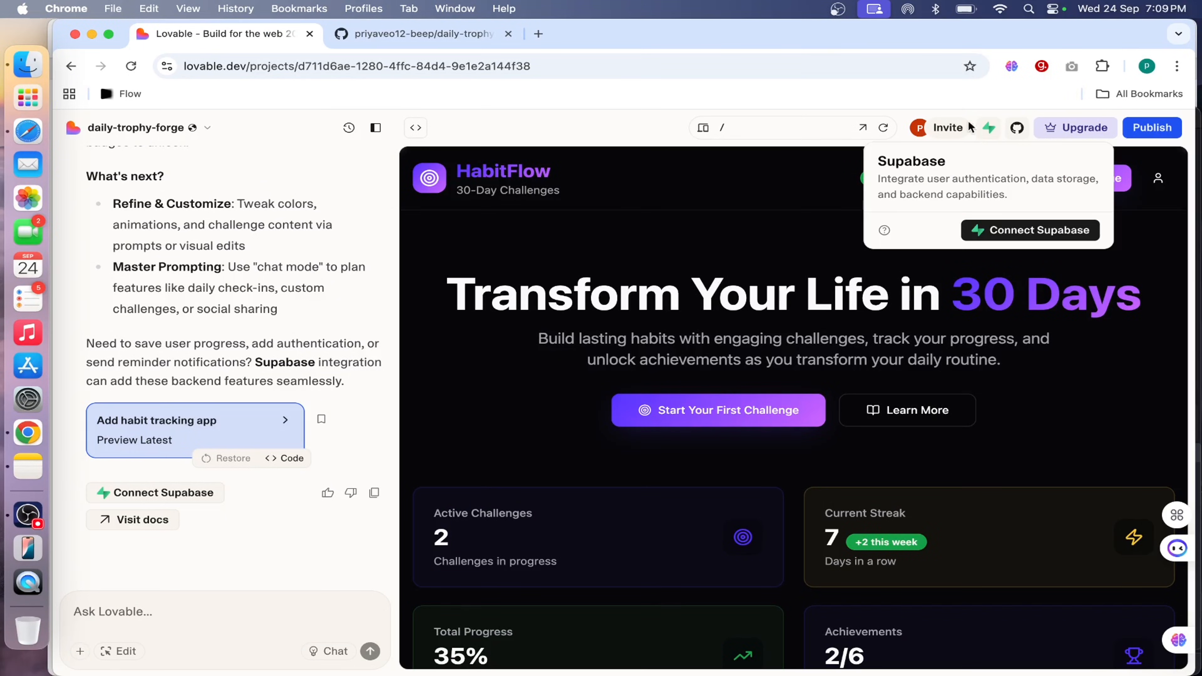
{"action": "left_click", "coordinate": [1049, 236]}
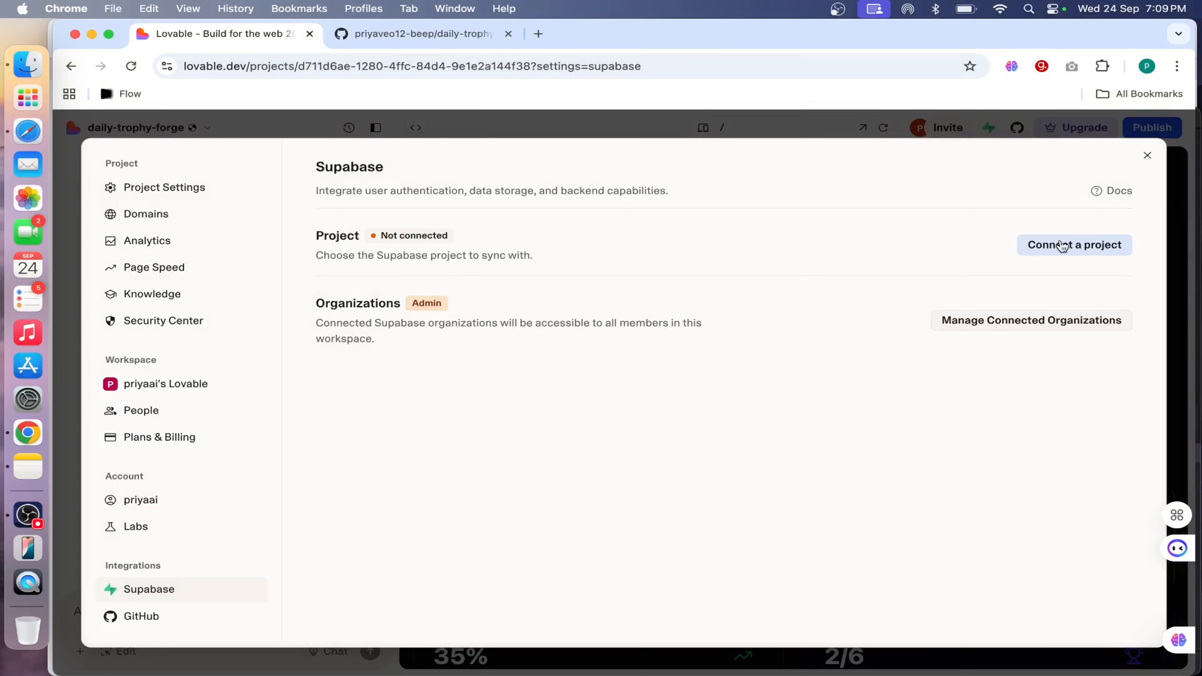
{"action": "left_click", "coordinate": [1078, 248]}
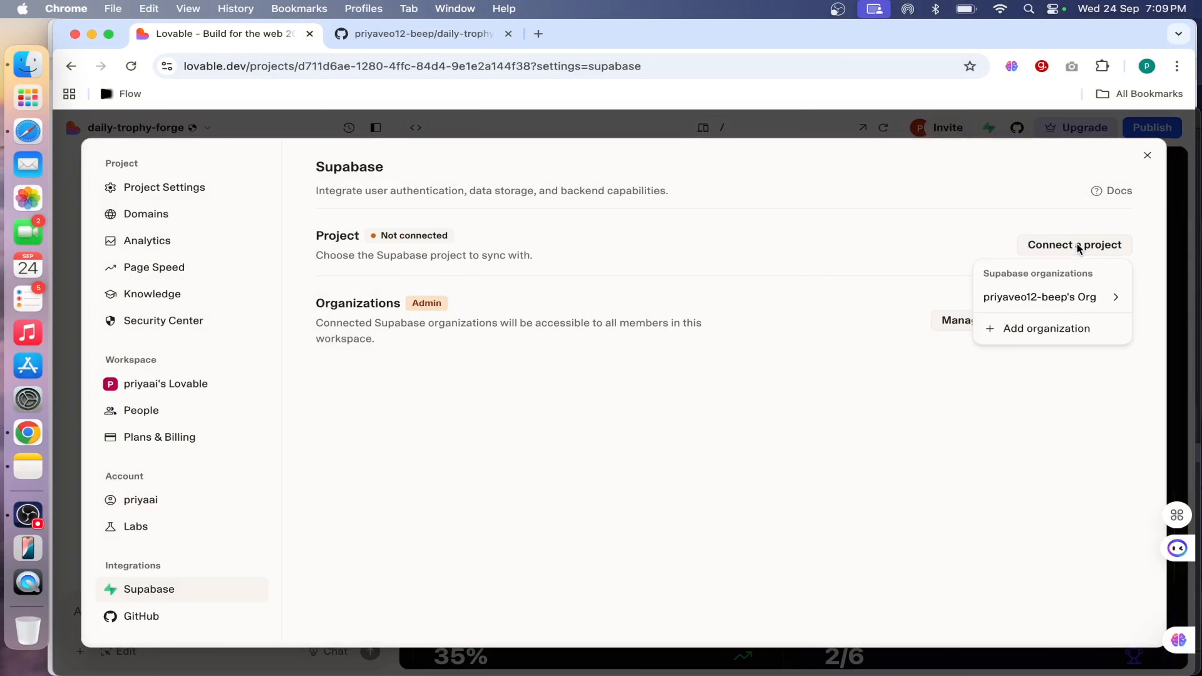
{"action": "mouse_move", "coordinate": [1039, 297]}
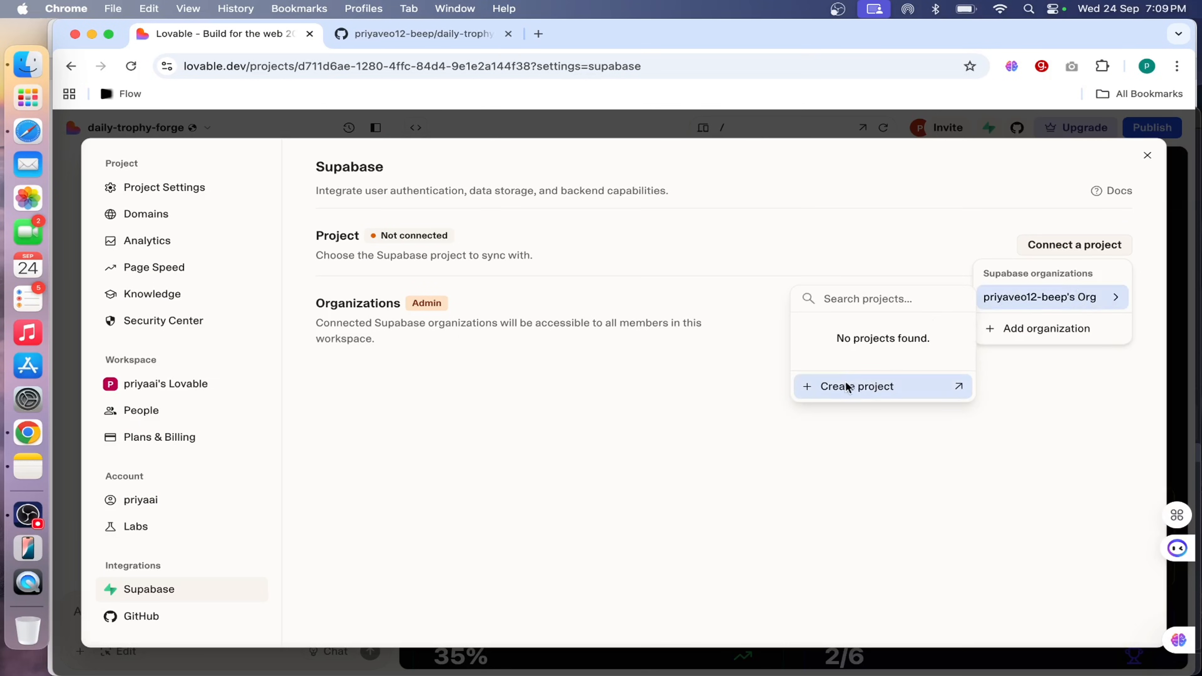
{"action": "left_click", "coordinate": [888, 388]}
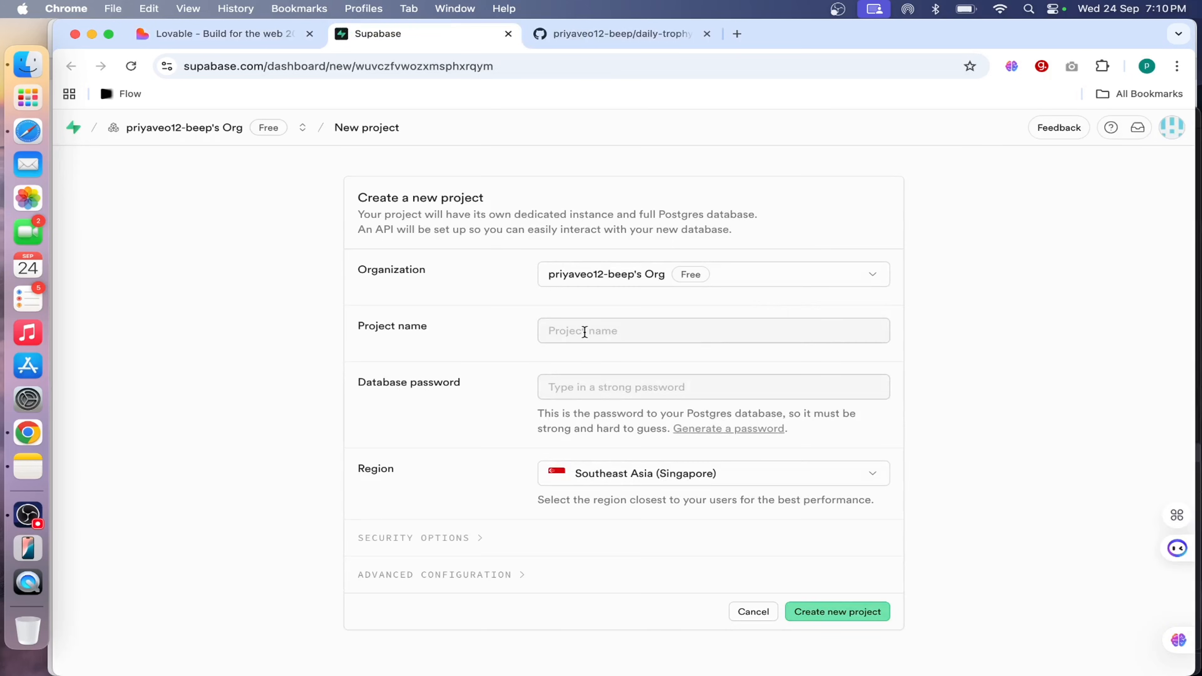
Name the new Supabase project Habit Buddy, copying the name from the ChatGPT specification in Safari, and enter the database password.
{"action": "left_click", "coordinate": [590, 331]}
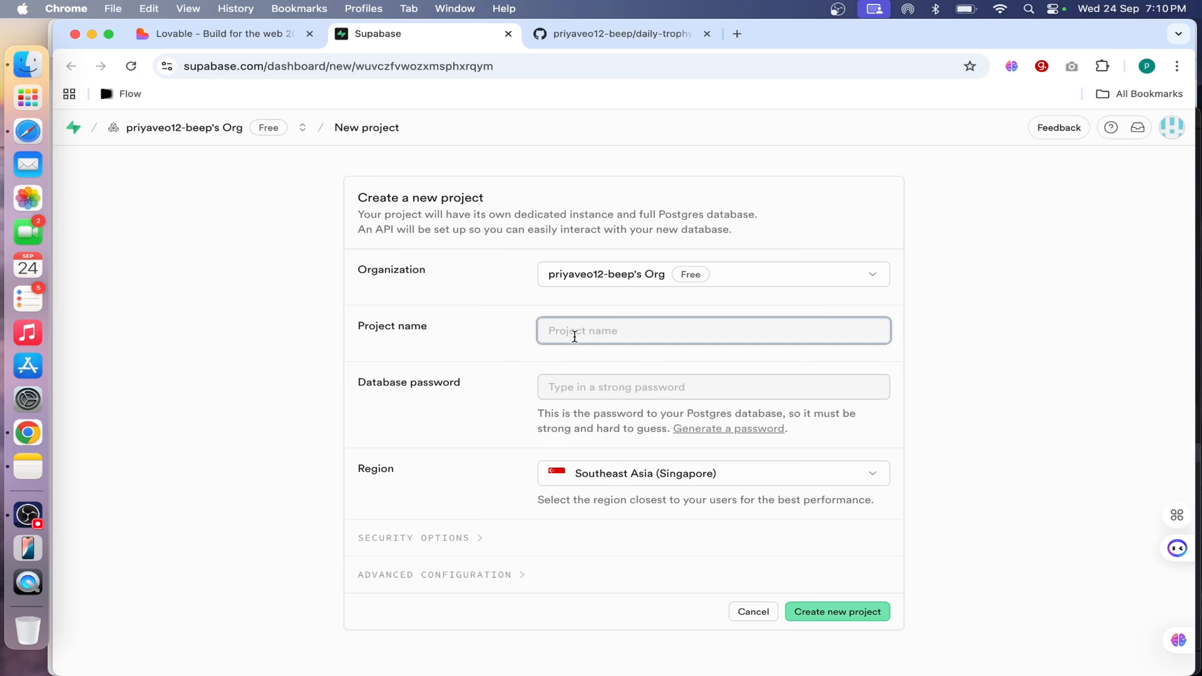
{"action": "left_click", "coordinate": [28, 131]}
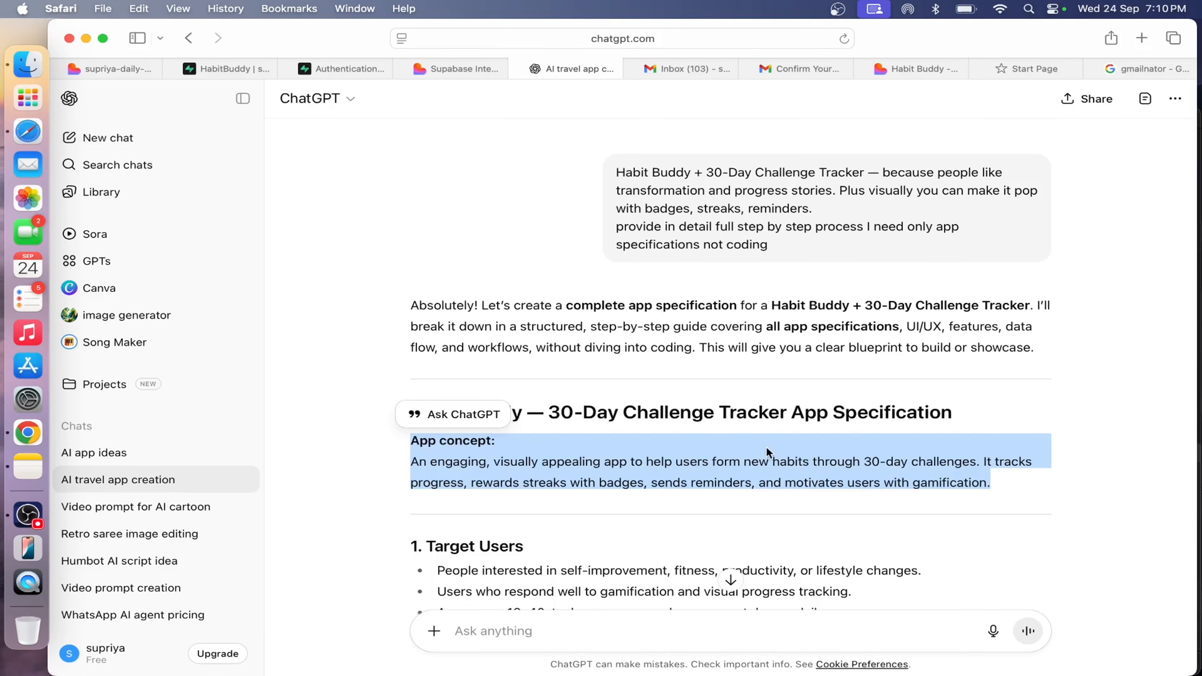
{"action": "left_click", "coordinate": [768, 453]}
{"action": "left_click_drag", "start_coordinate": [531, 414], "coordinate": [402, 415]}
{"action": "key", "text": "super+c"}
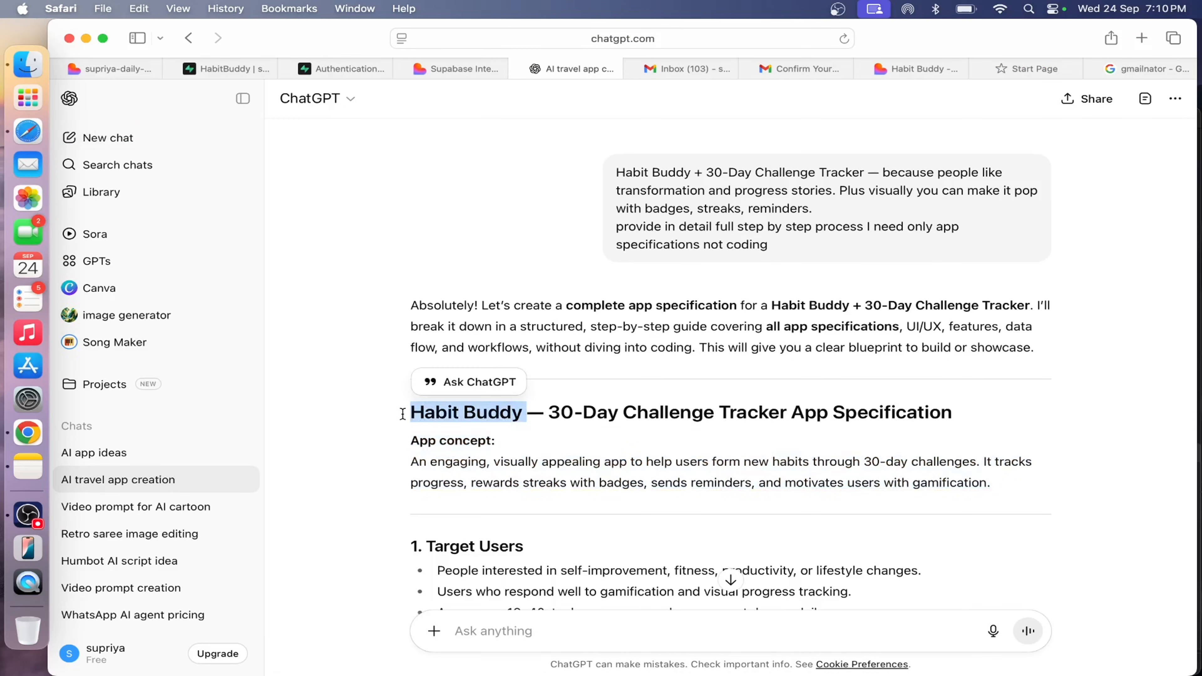
{"action": "left_click", "coordinate": [28, 432]}
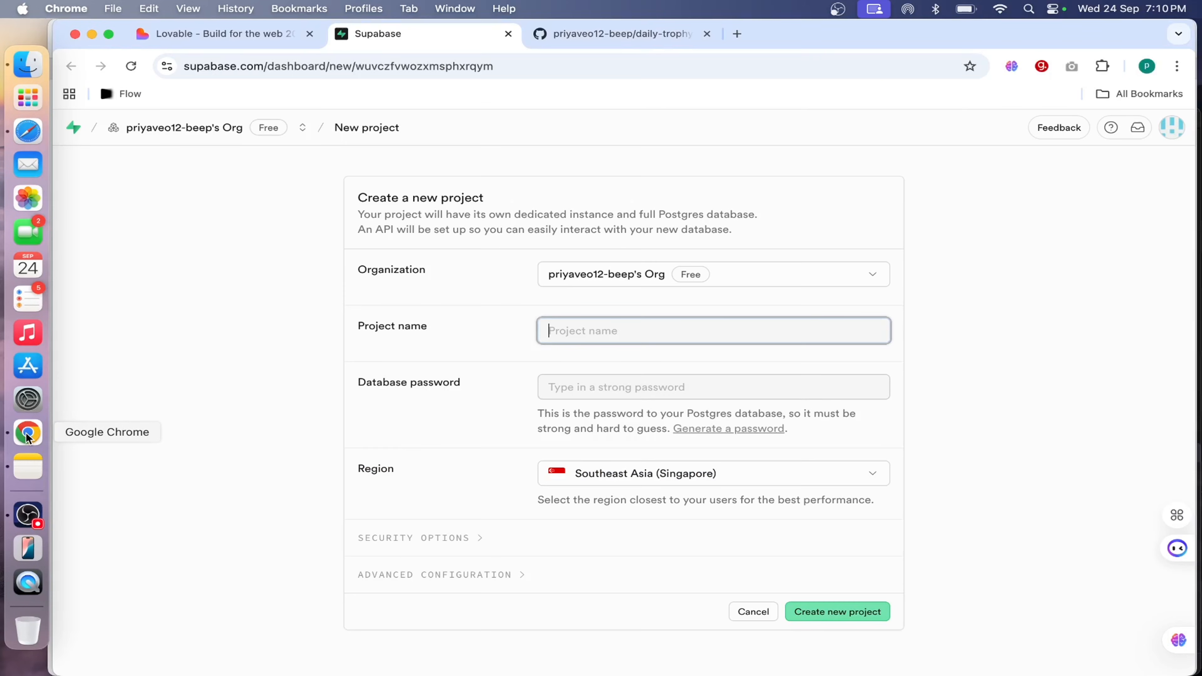
{"action": "key", "text": "super+v"}
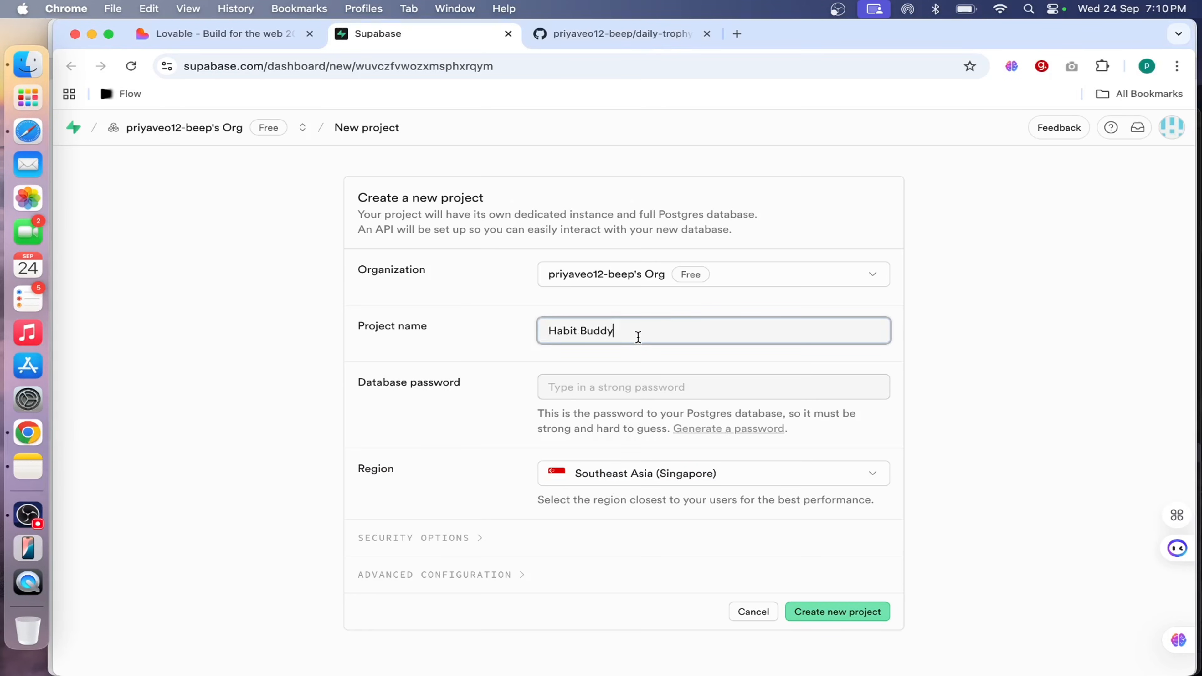
{"action": "left_click", "coordinate": [625, 388]}
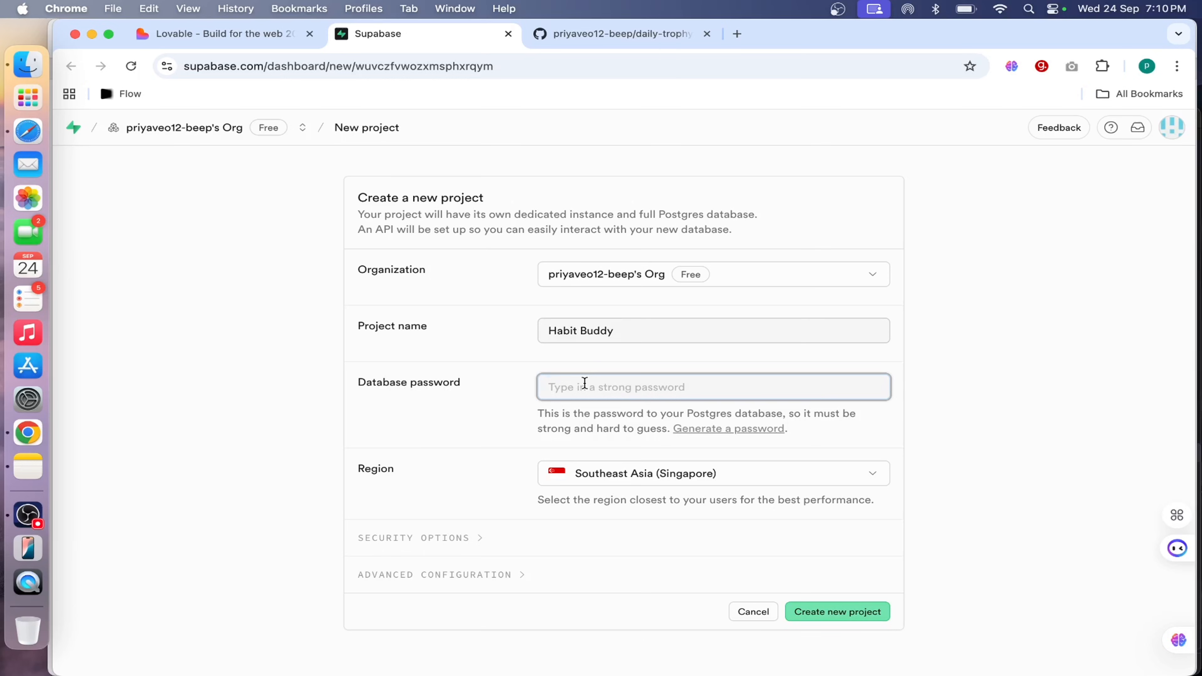
{"action": "key", "text": "super+v"}
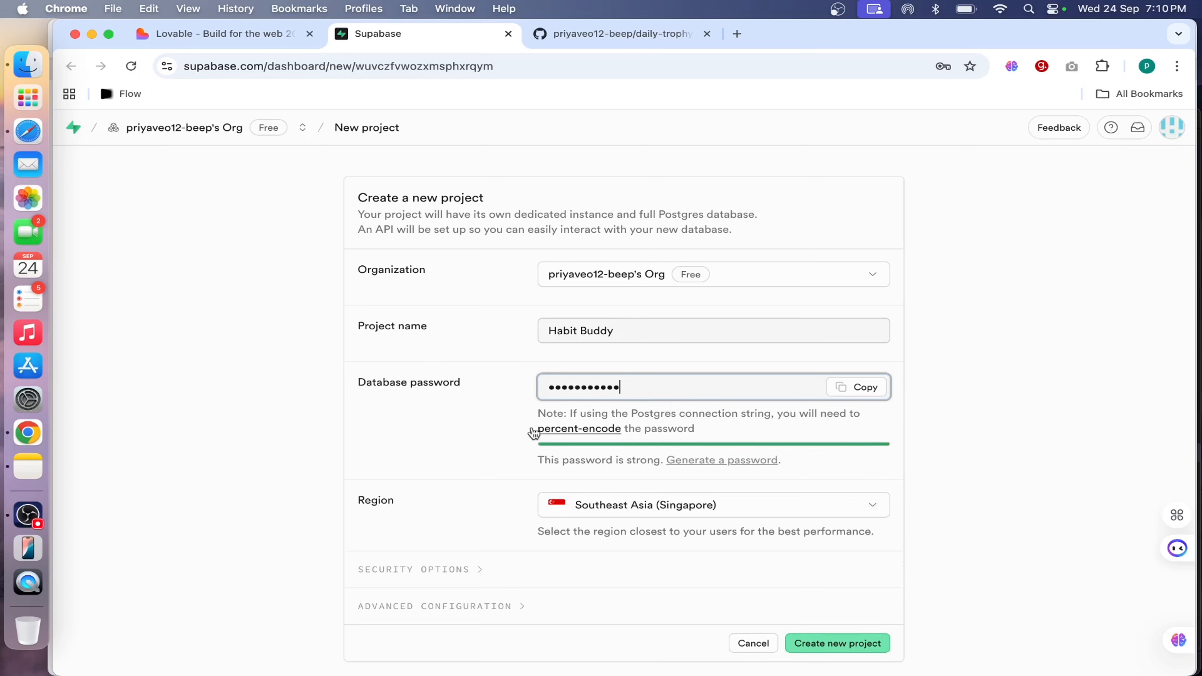
Set the region to South Asia (Mumbai) and try to create the new Supabase project.
{"action": "left_click", "coordinate": [760, 510]}
{"action": "key", "text": "Up"}
{"action": "key", "text": "Return"}
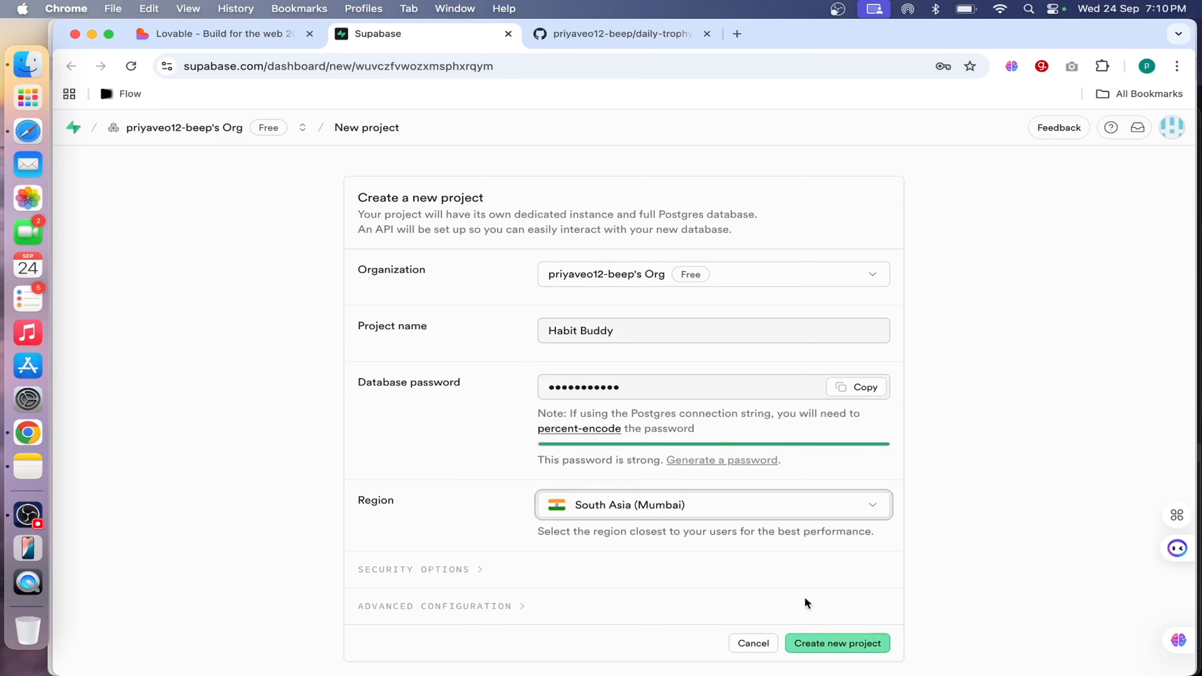
{"action": "scroll", "coordinate": [824, 621], "scroll_direction": "down", "scroll_amount": 1}
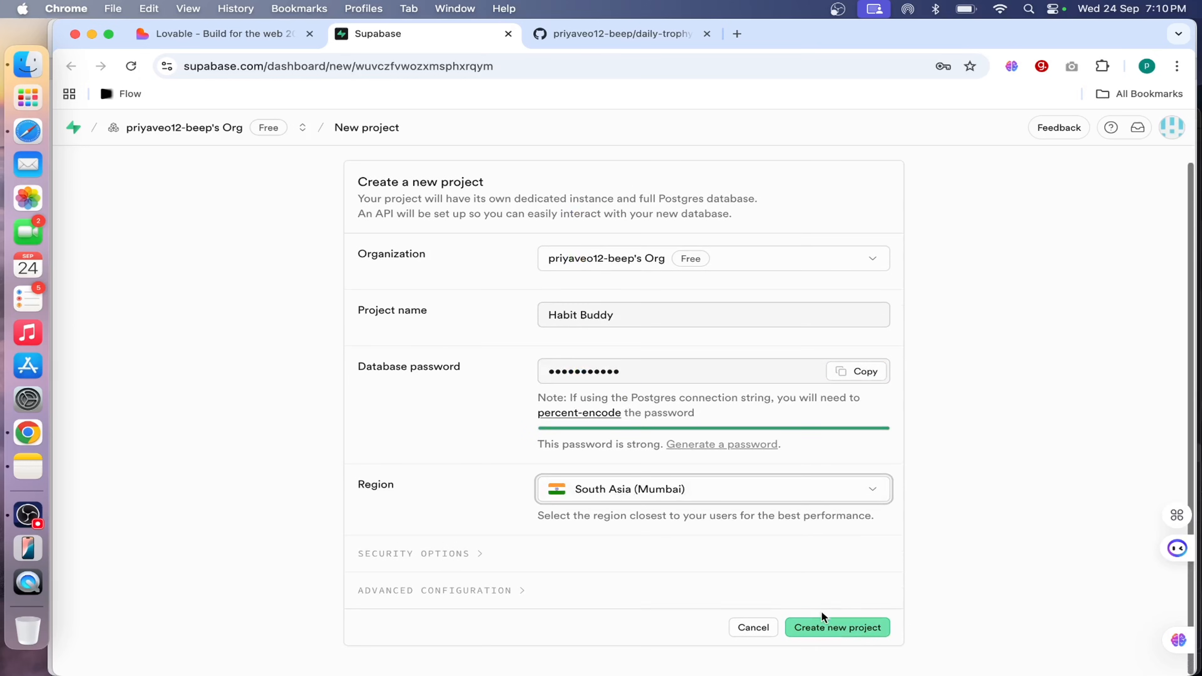
{"action": "left_click", "coordinate": [845, 629]}
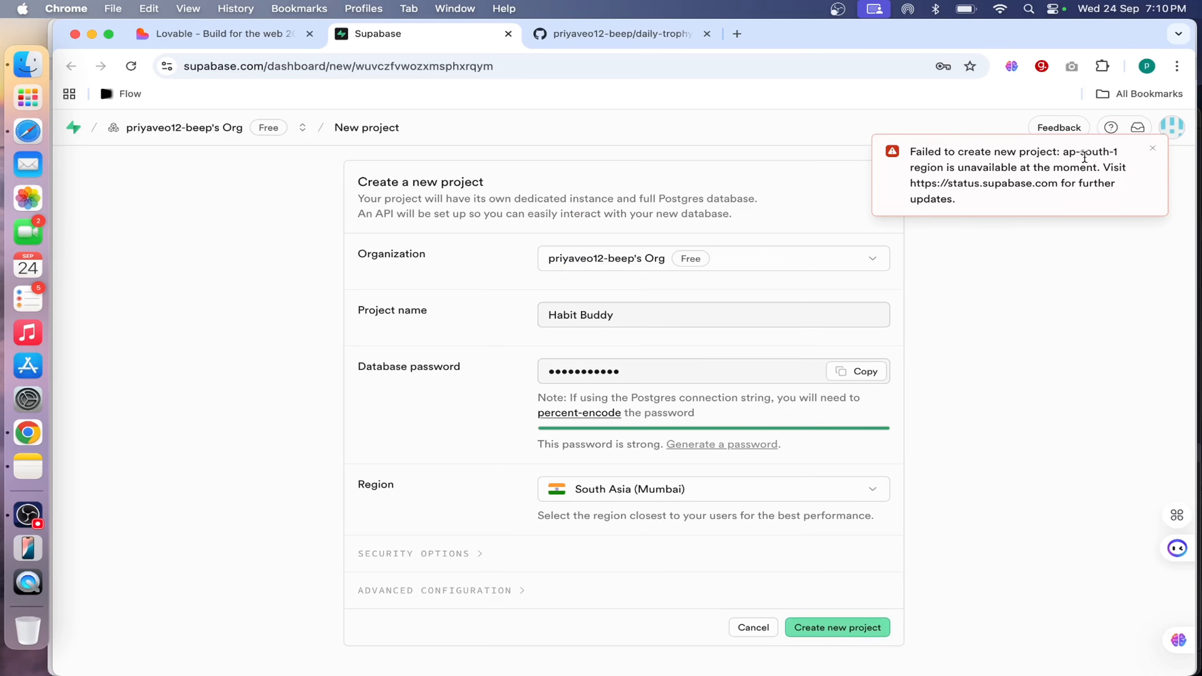
{"action": "left_click_drag", "start_coordinate": [1065, 153], "coordinate": [1045, 185]}
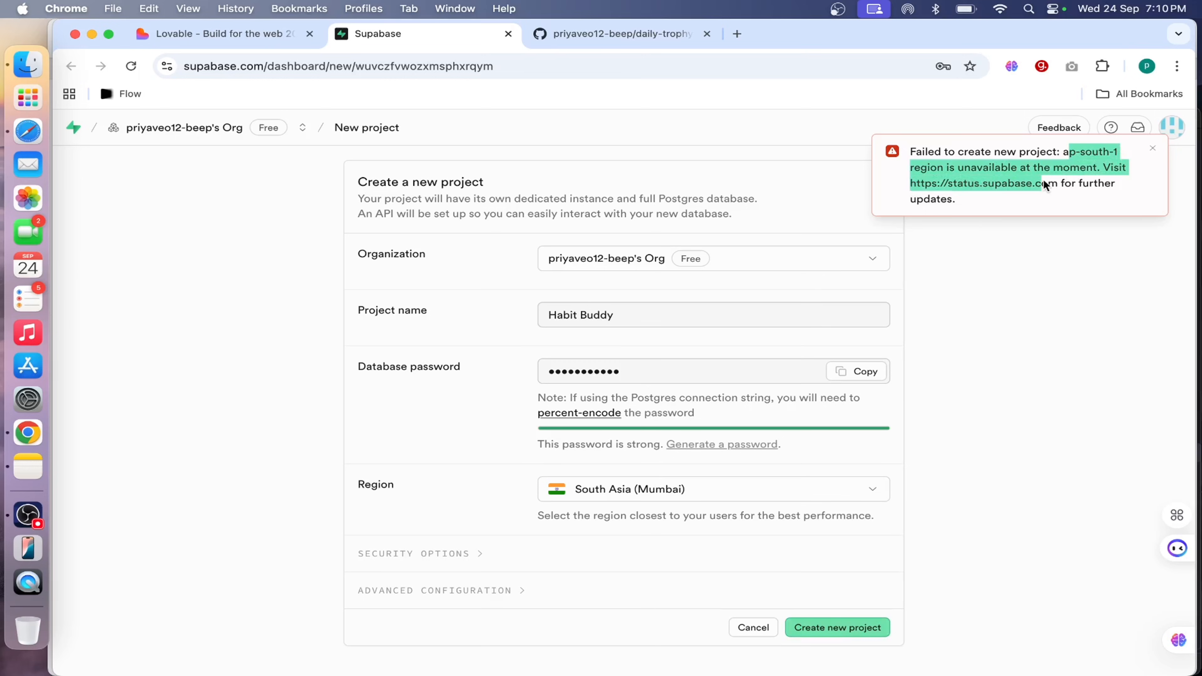
Change the region to East US (North Virginia), create the Habit Buddy Supabase project and decline saving its password in the browser.
{"action": "left_click", "coordinate": [703, 487]}
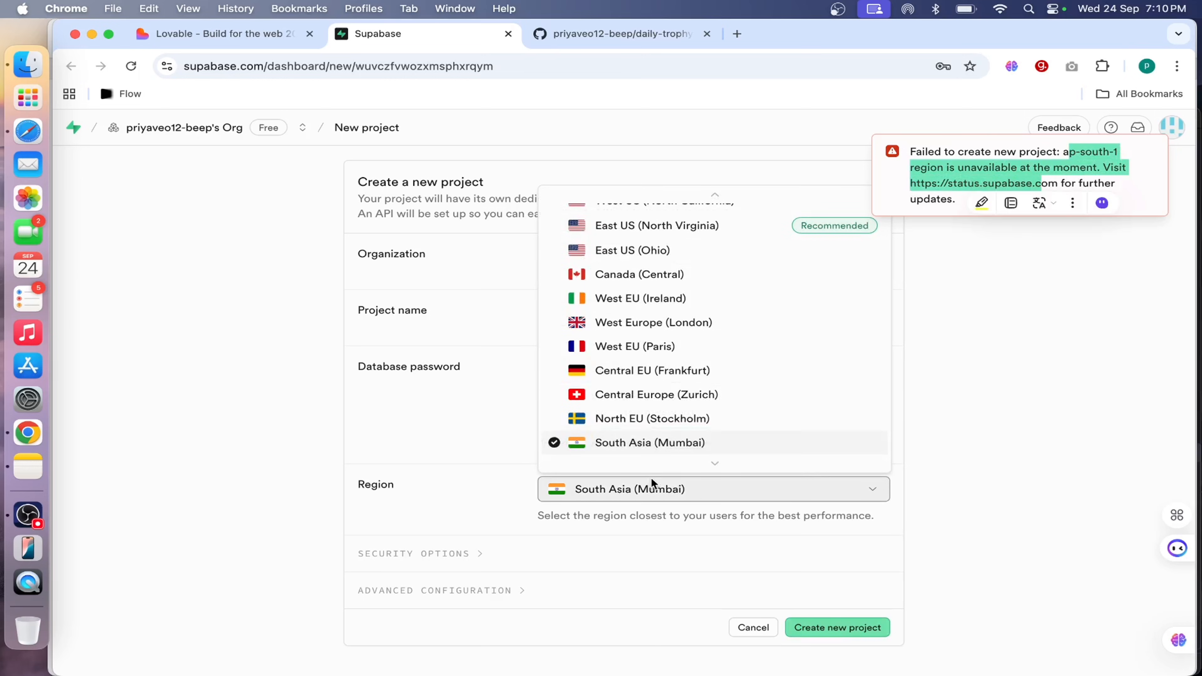
{"action": "scroll", "coordinate": [715, 376], "scroll_direction": "up", "scroll_amount": 2}
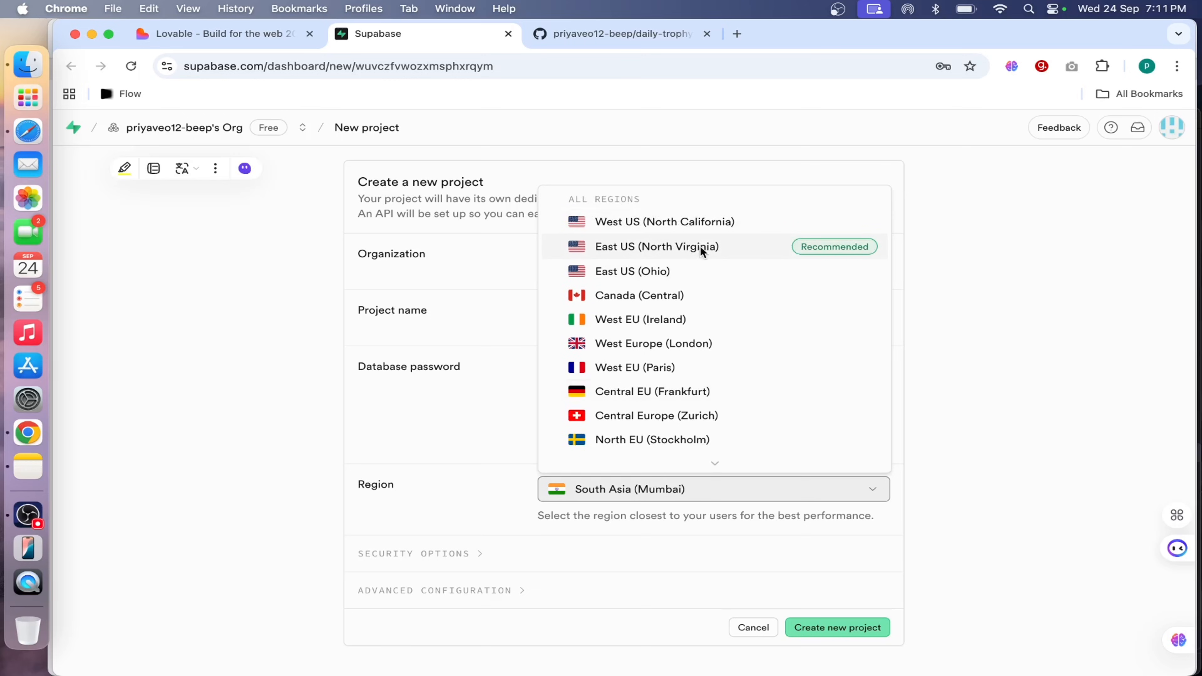
{"action": "left_click", "coordinate": [724, 247]}
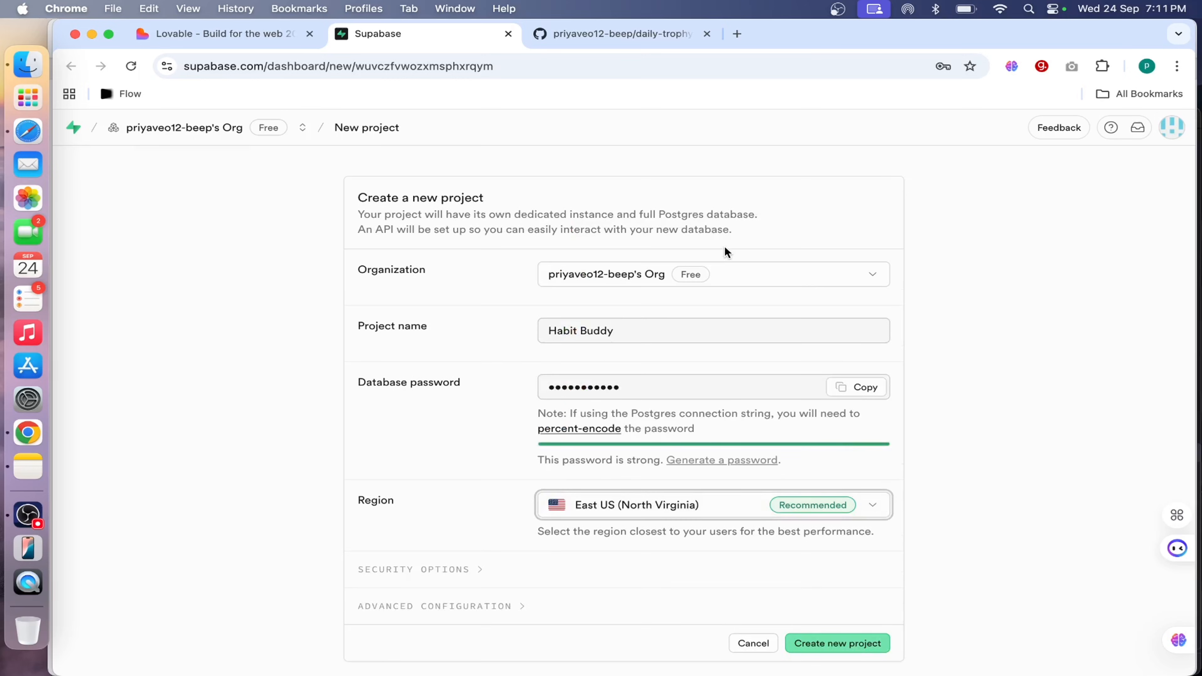
{"action": "scroll", "coordinate": [717, 432], "scroll_direction": "down", "scroll_amount": 1}
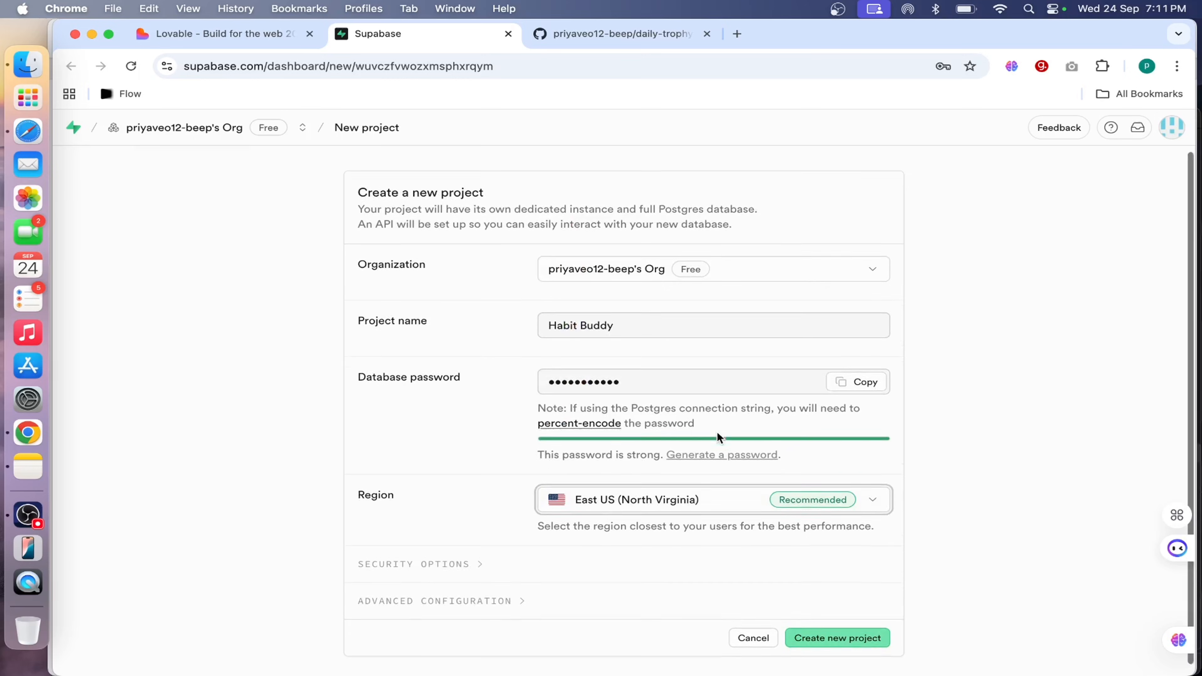
{"action": "left_click", "coordinate": [841, 629]}
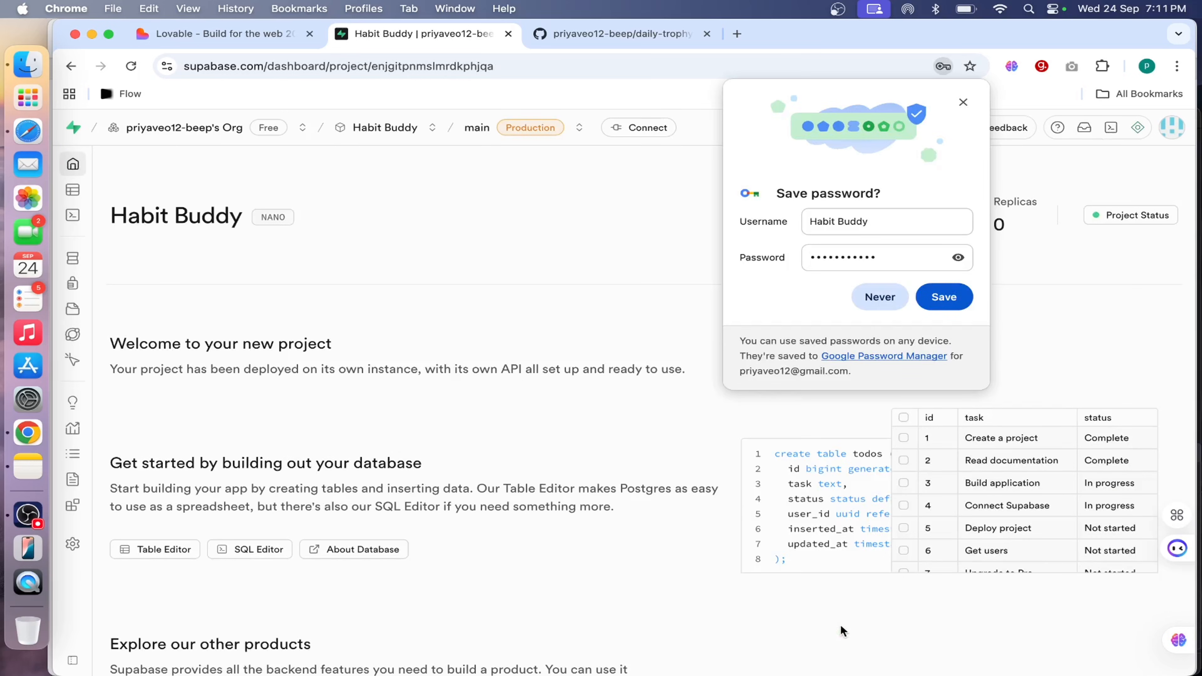
{"action": "left_click", "coordinate": [880, 297]}
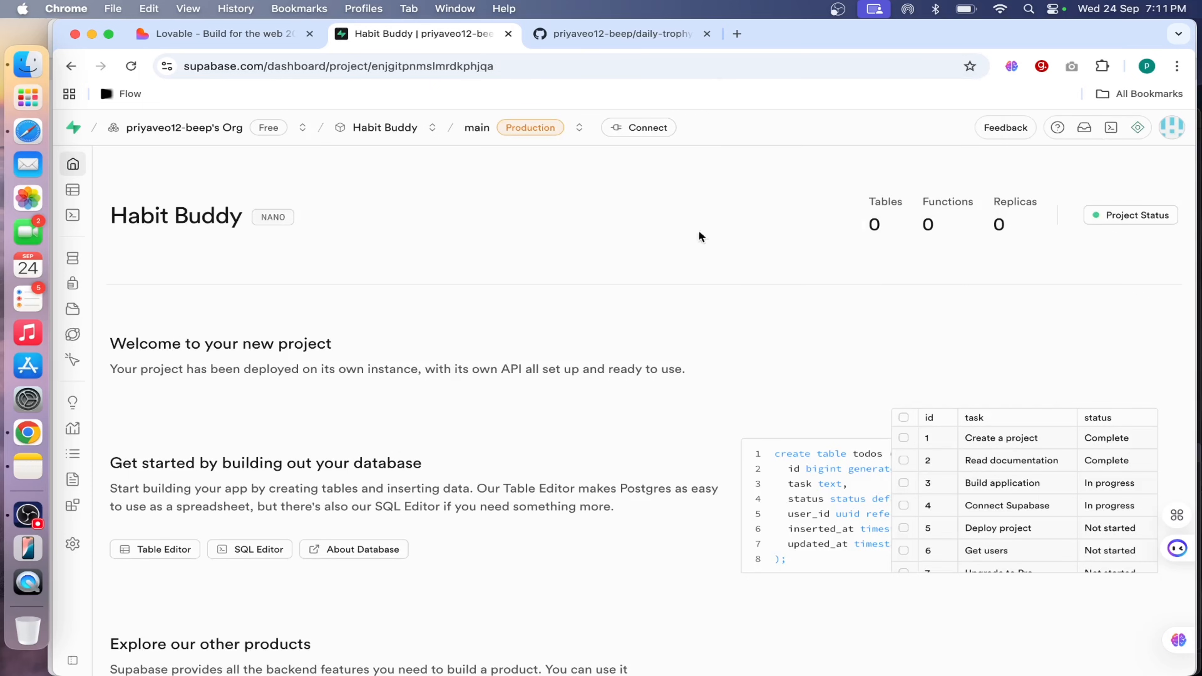
Look over the new Habit Buddy project's overview page, including its project URL and API key section.
{"action": "scroll", "coordinate": [495, 306], "scroll_direction": "down", "scroll_amount": 3}
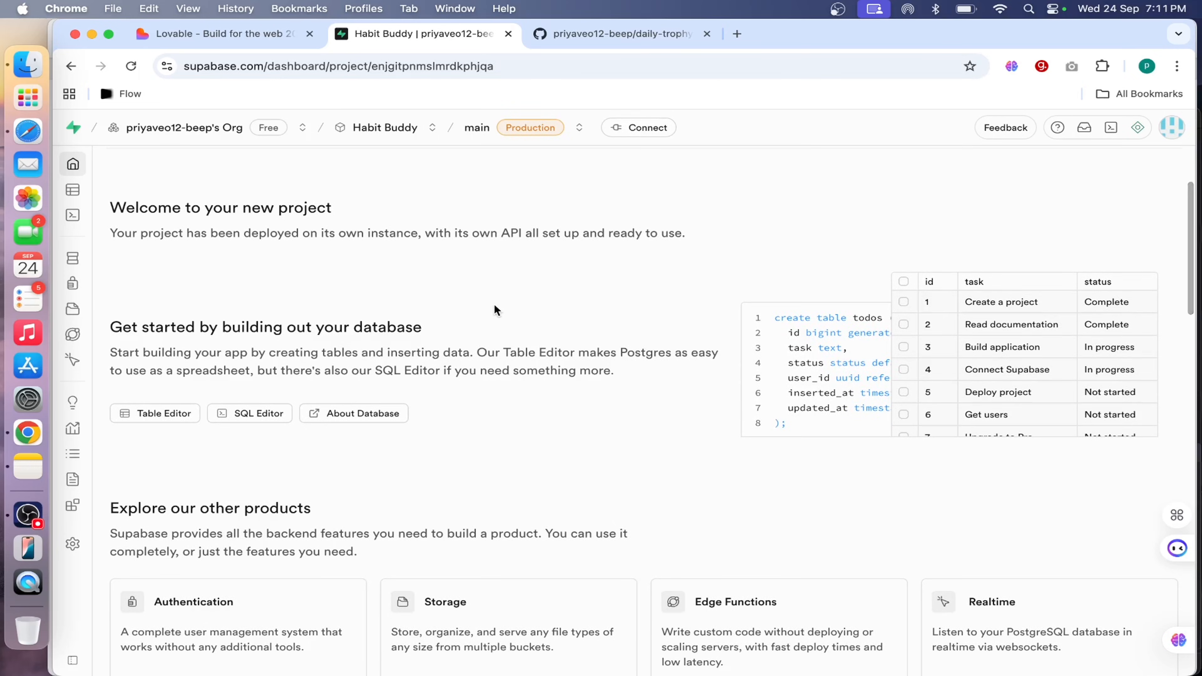
{"action": "scroll", "coordinate": [495, 306], "scroll_direction": "up", "scroll_amount": 3}
{"action": "scroll", "coordinate": [495, 305], "scroll_direction": "down", "scroll_amount": 15}
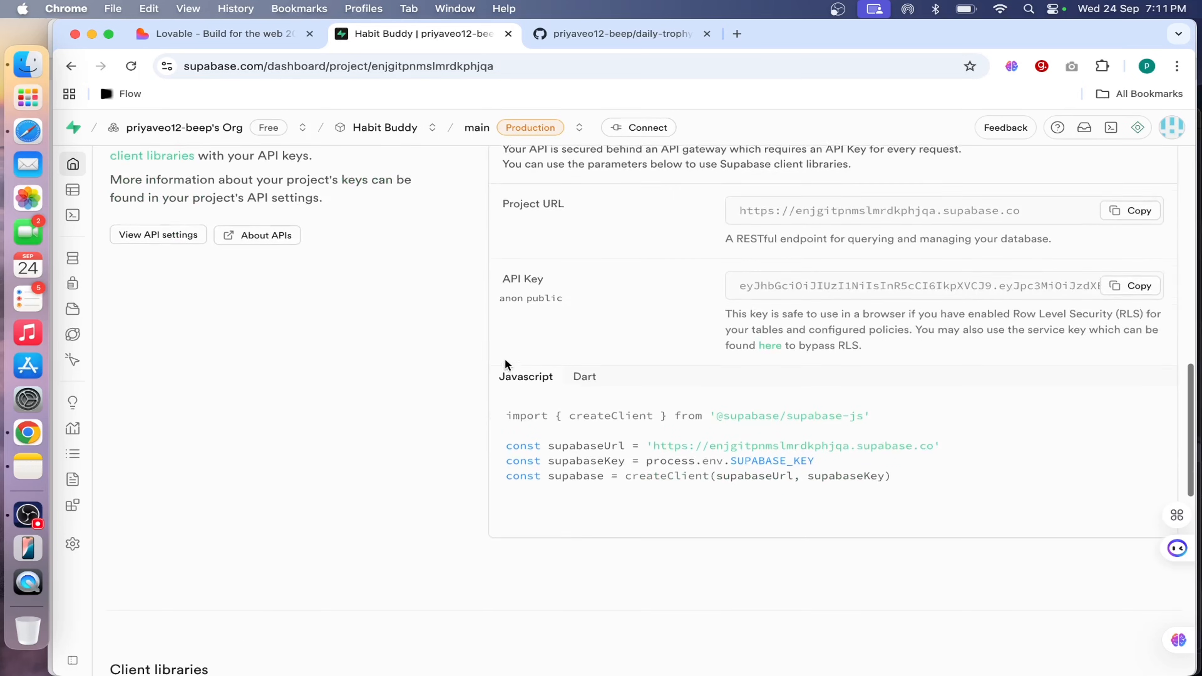
{"action": "scroll", "coordinate": [504, 362], "scroll_direction": "up", "scroll_amount": 15}
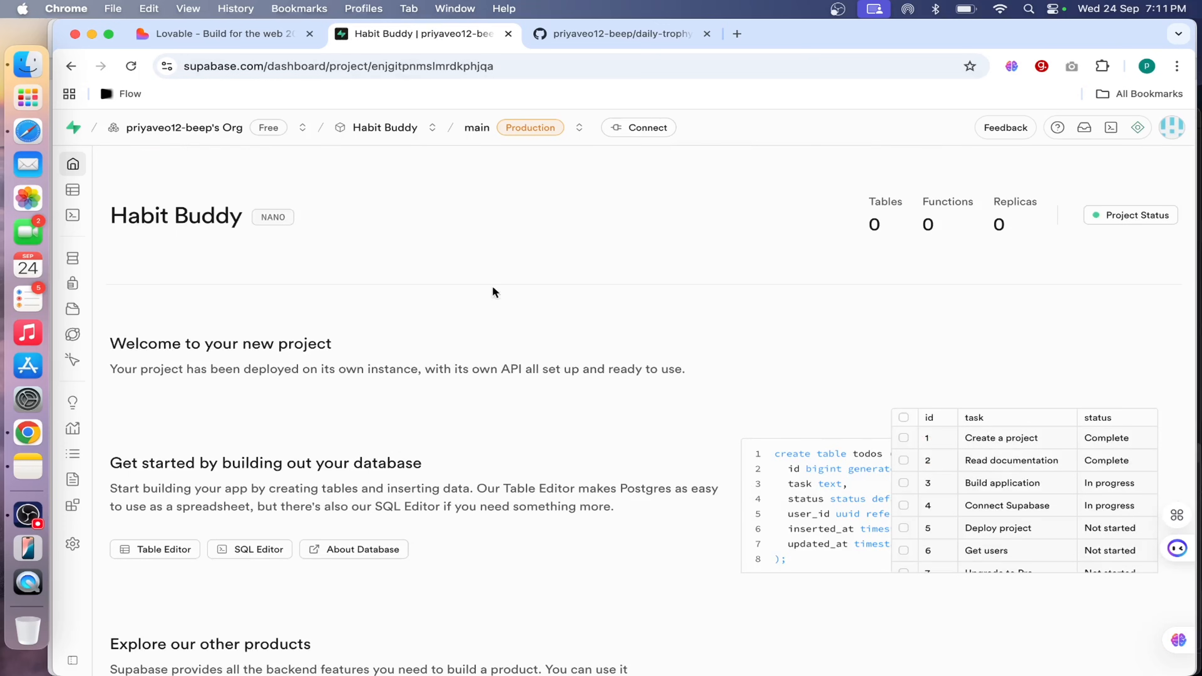
{"action": "scroll", "coordinate": [505, 313], "scroll_direction": "down", "scroll_amount": 1}
{"action": "scroll", "coordinate": [506, 313], "scroll_direction": "up", "scroll_amount": 1}
{"action": "left_click_drag", "start_coordinate": [244, 218], "coordinate": [109, 215]}
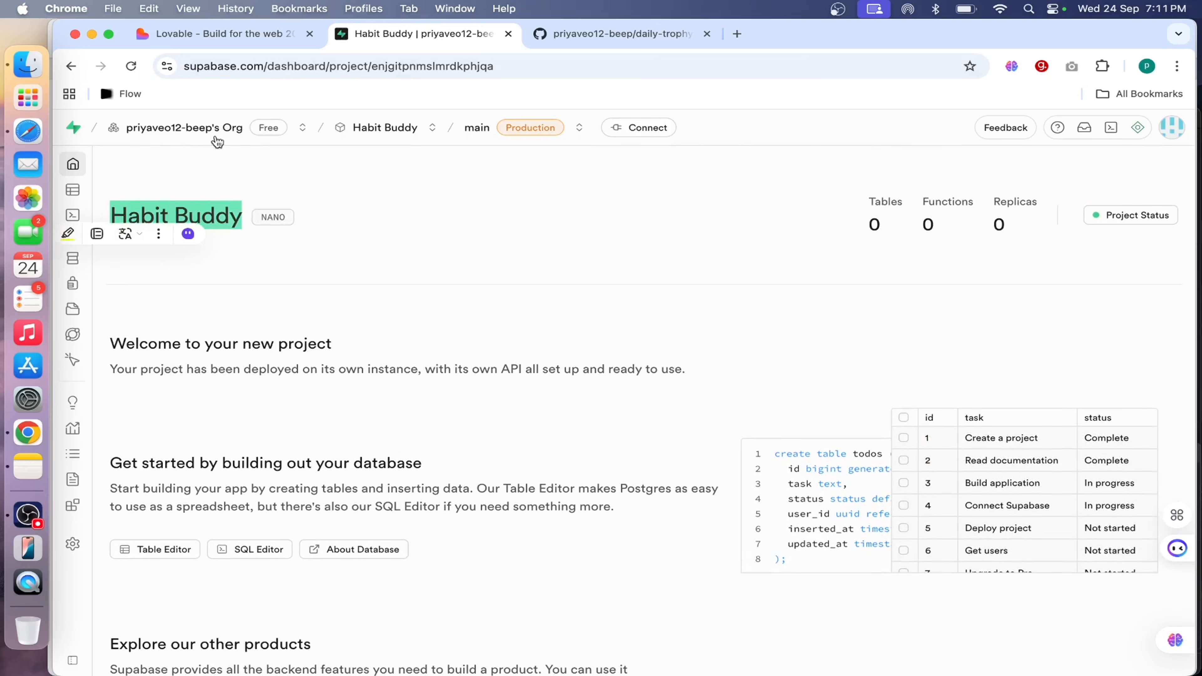
Copy Core Features sections 2.1 to 2.8 from the ChatGPT app specification in Safari.
{"action": "left_click", "coordinate": [209, 35]}
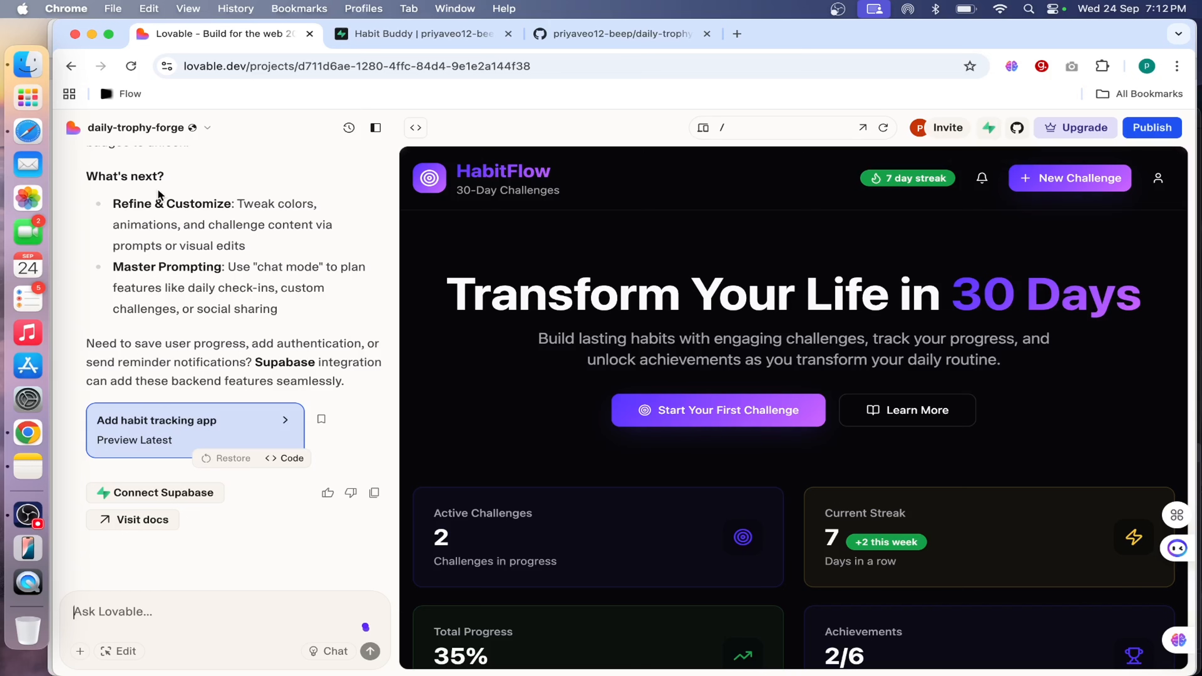
{"action": "left_click", "coordinate": [27, 131]}
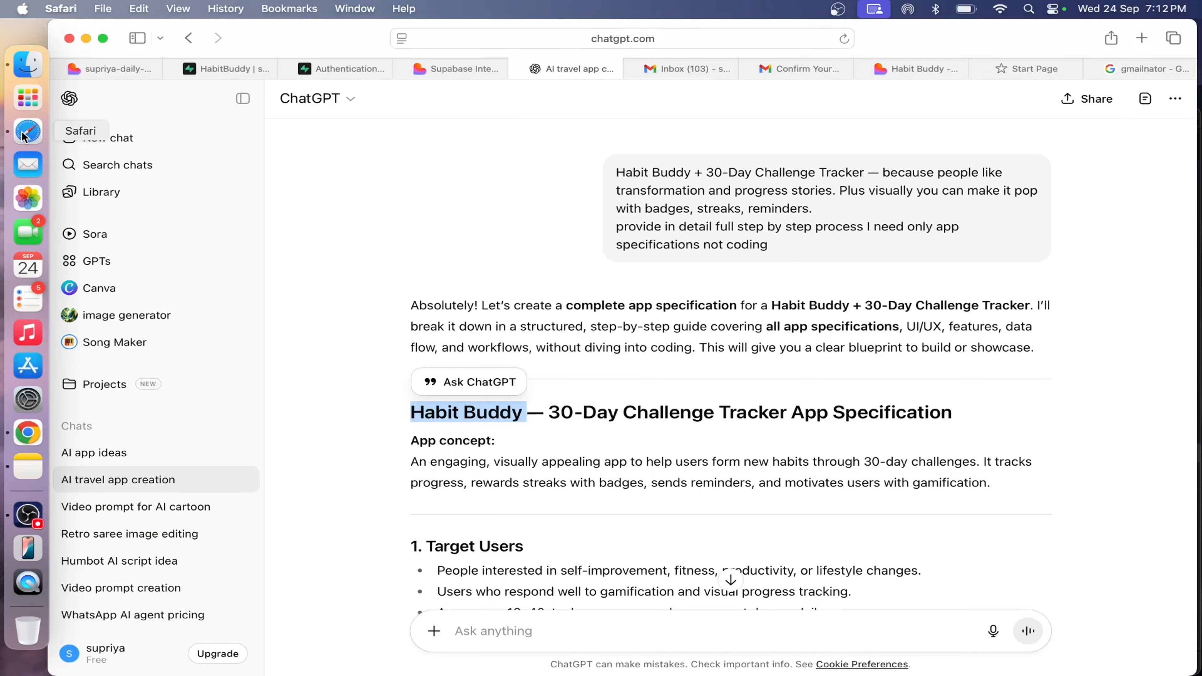
{"action": "scroll", "coordinate": [641, 428], "scroll_direction": "down", "scroll_amount": 3}
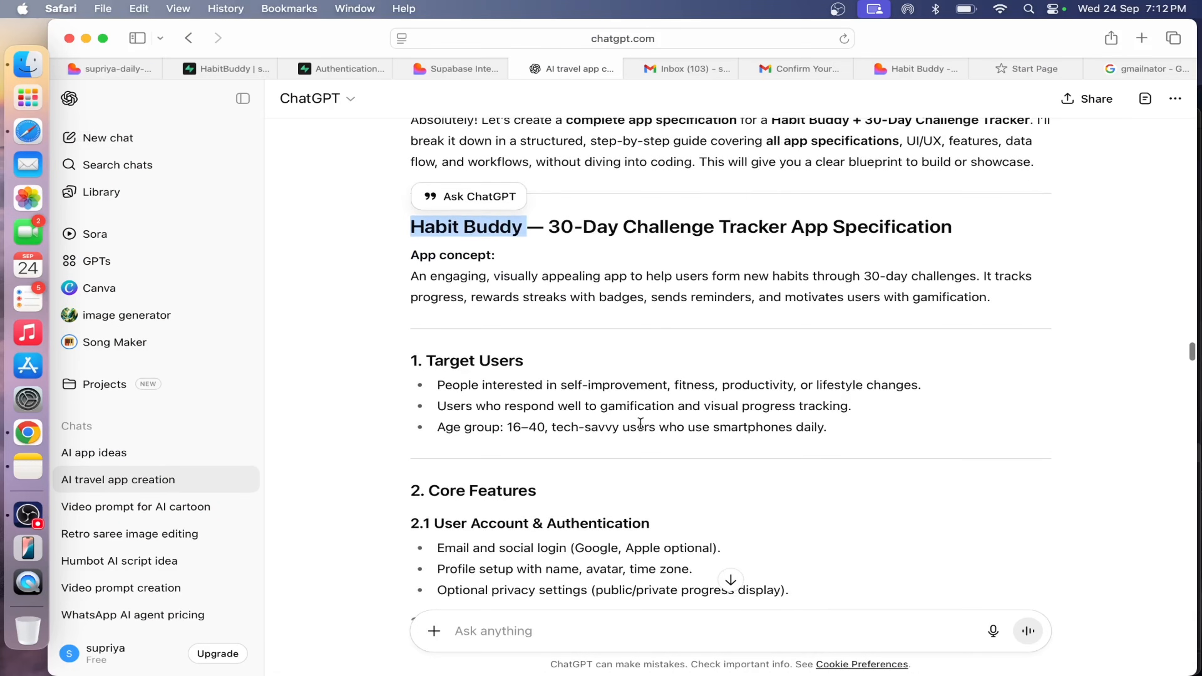
{"action": "left_click", "coordinate": [640, 423]}
{"action": "scroll", "coordinate": [640, 423], "scroll_direction": "down", "scroll_amount": 3}
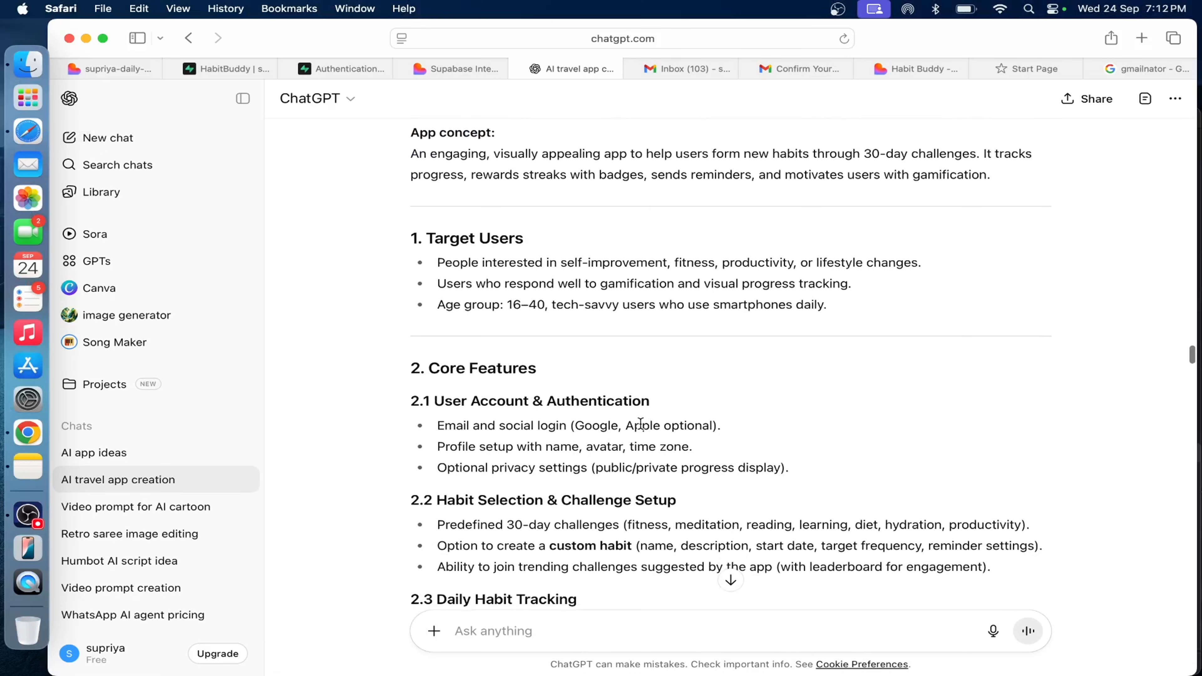
{"action": "scroll", "coordinate": [571, 392], "scroll_direction": "down", "scroll_amount": 5}
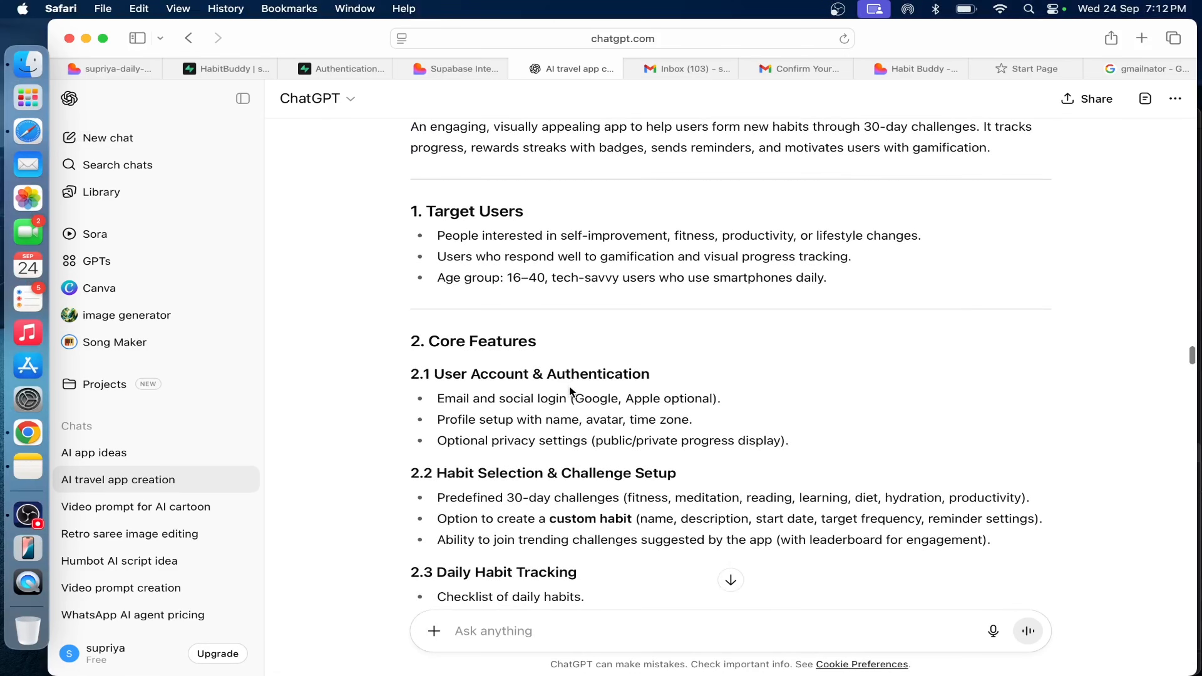
{"action": "scroll", "coordinate": [570, 392], "scroll_direction": "down", "scroll_amount": 1}
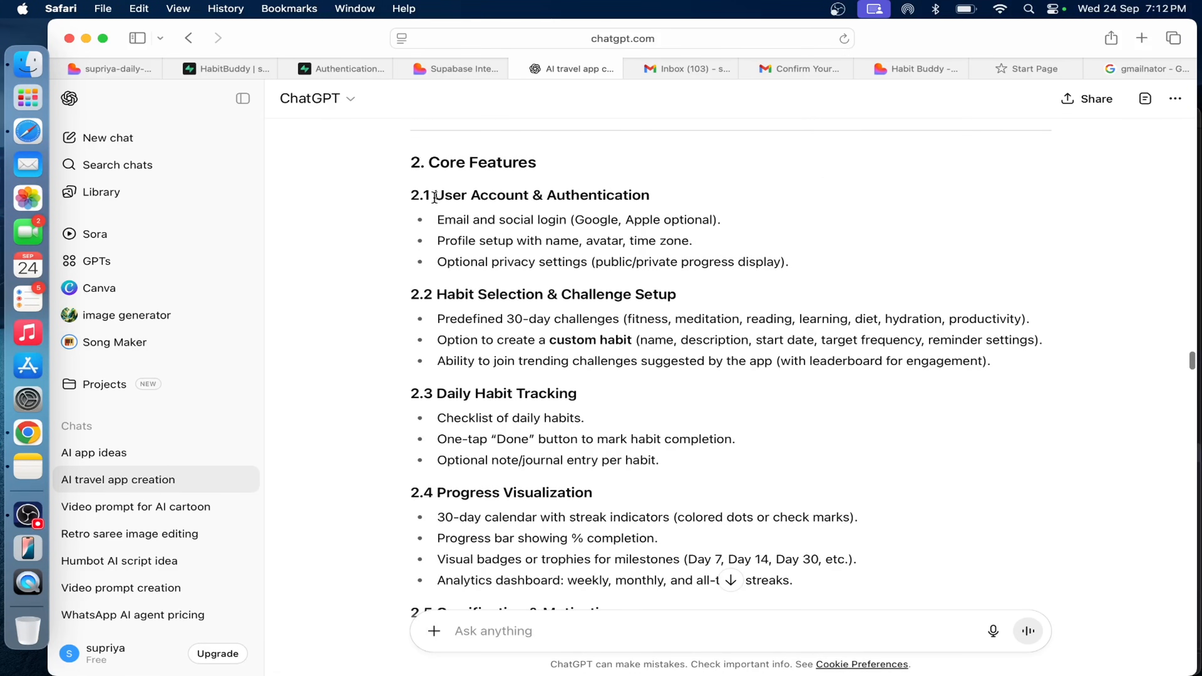
{"action": "scroll", "coordinate": [435, 197], "scroll_direction": "down", "scroll_amount": 1}
{"action": "left_click_drag", "start_coordinate": [411, 179], "coordinate": [806, 480]}
{"action": "scroll", "coordinate": [721, 408], "scroll_direction": "up", "scroll_amount": 10}
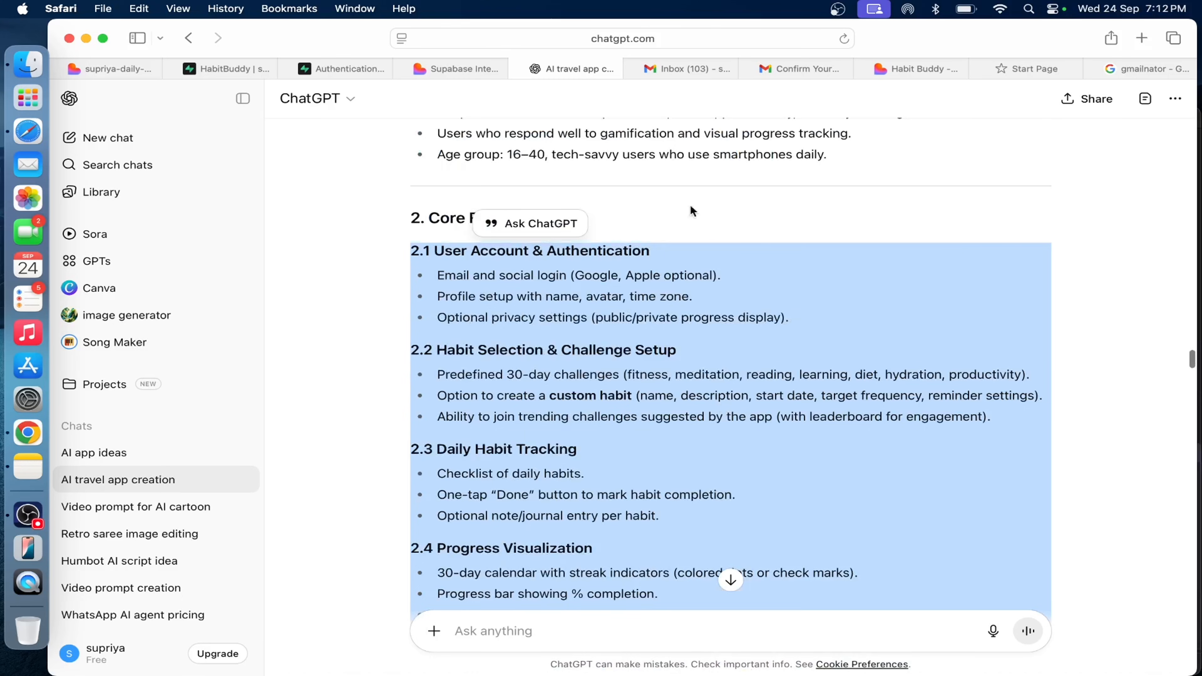
{"action": "left_click", "coordinate": [661, 219]}
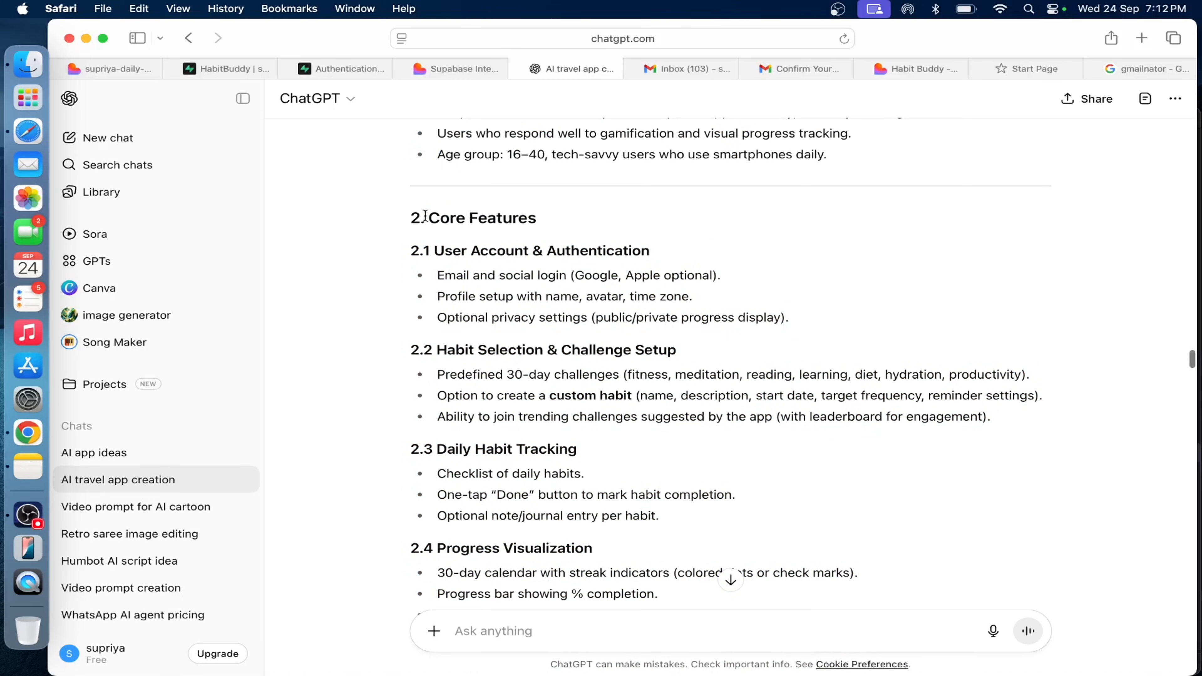
{"action": "scroll", "coordinate": [521, 284], "scroll_direction": "down", "scroll_amount": 8}
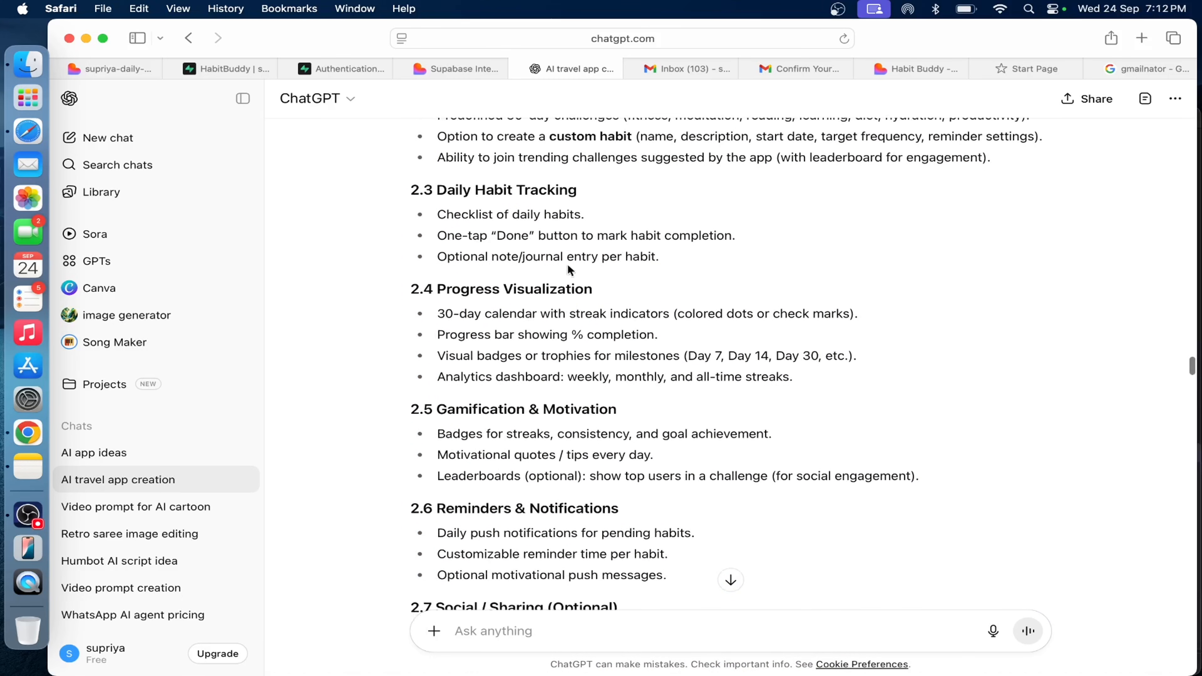
{"action": "scroll", "coordinate": [454, 426], "scroll_direction": "down", "scroll_amount": 3}
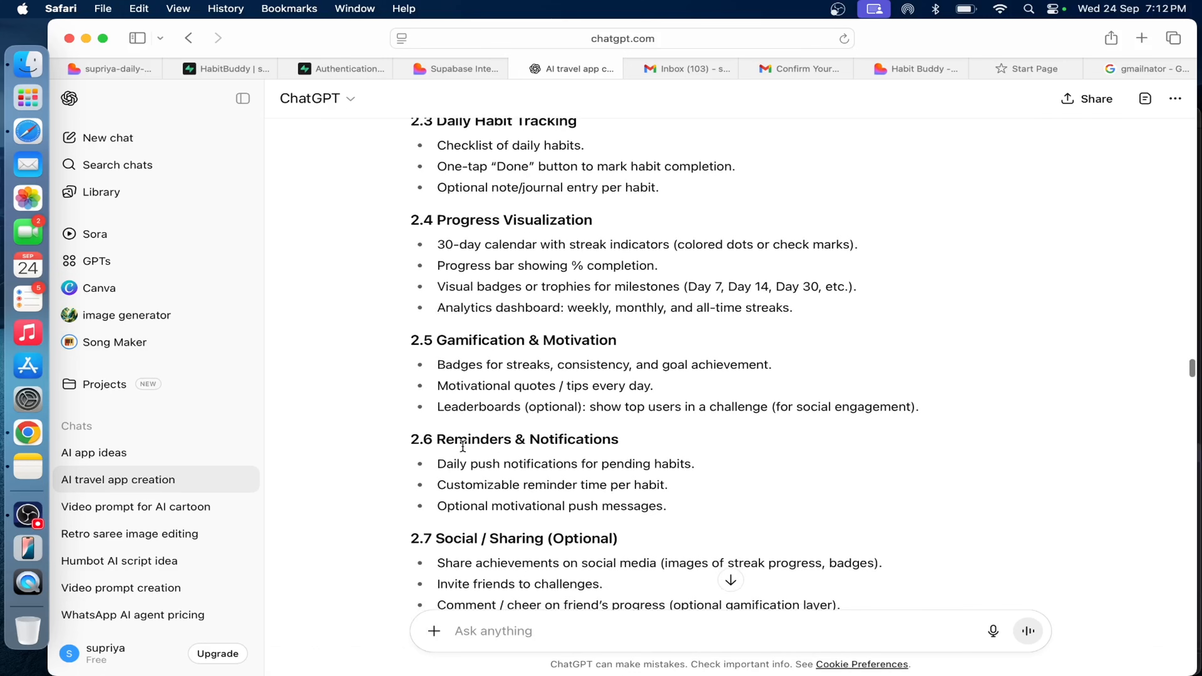
Switch back to Lovable in Chrome, paste the copied feature sections into the chat and send them as a prompt.
{"action": "left_click", "coordinate": [28, 433]}
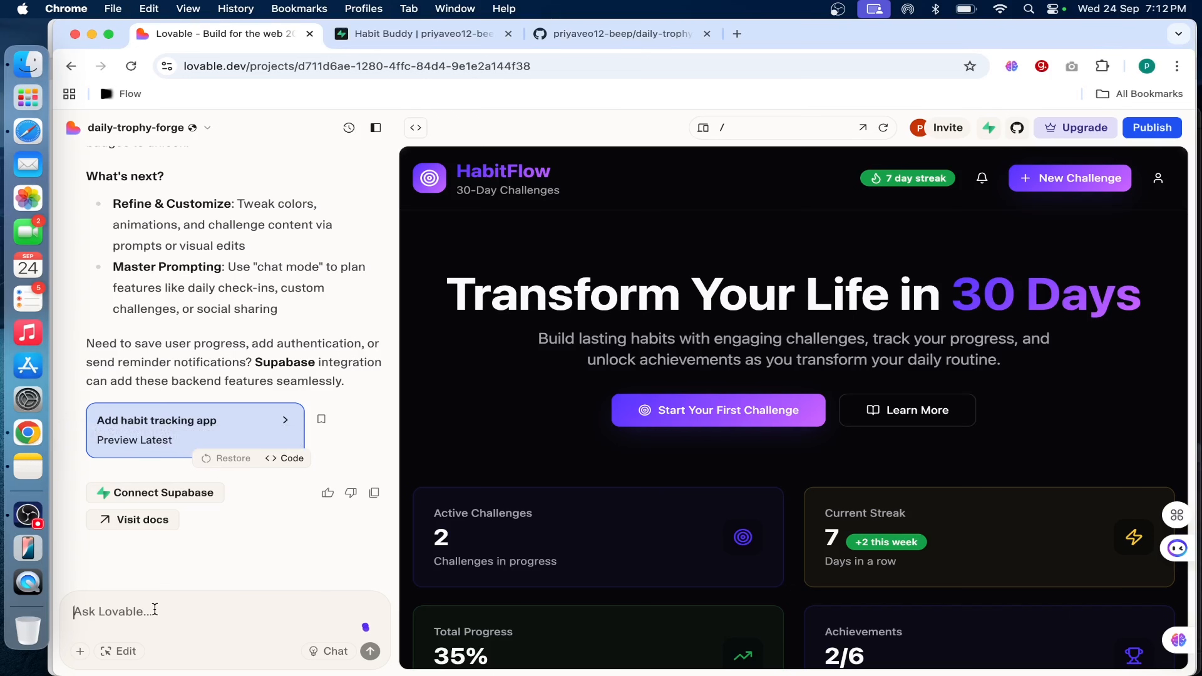
{"action": "key", "text": "super+v"}
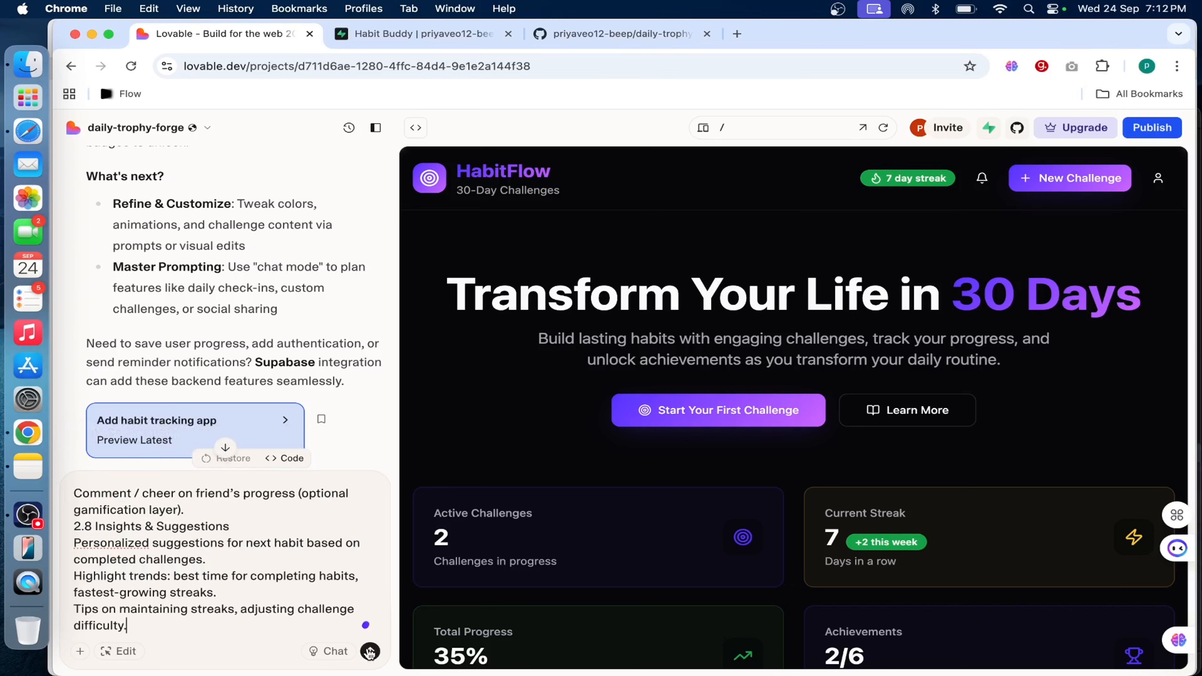
{"action": "left_click", "coordinate": [371, 652]}
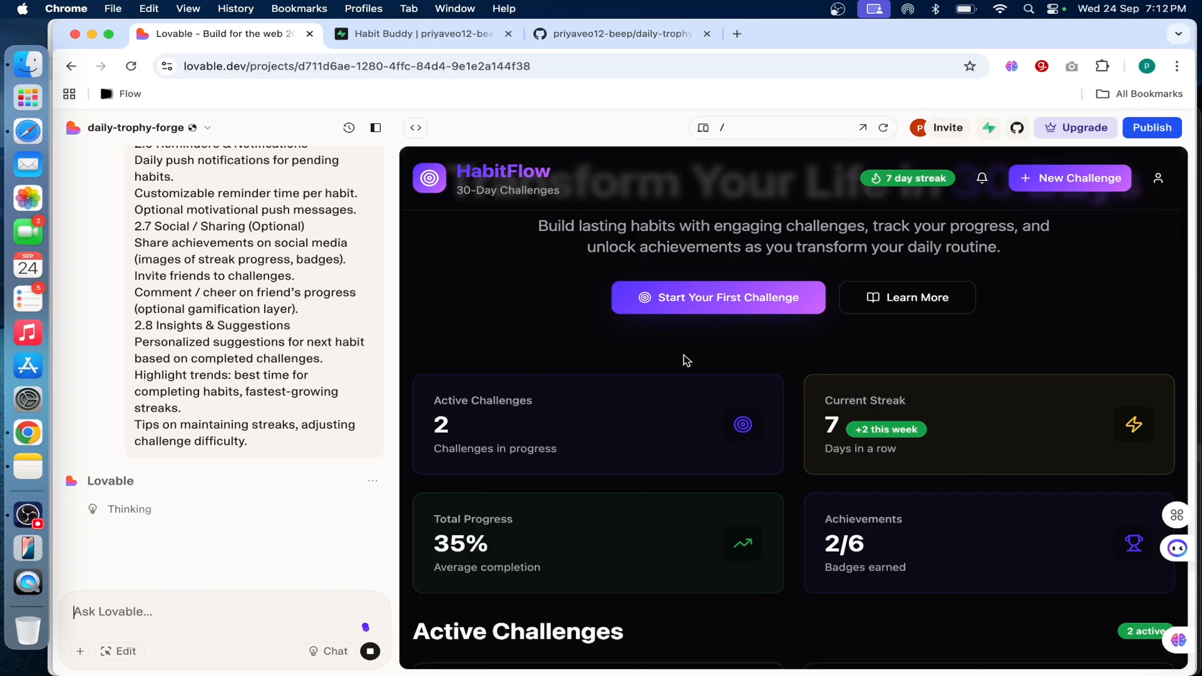
Preview the HabitFlow app at mobile size, checking the page from its hero section to the achievements.
{"action": "scroll", "coordinate": [686, 361], "scroll_direction": "up", "scroll_amount": 3}
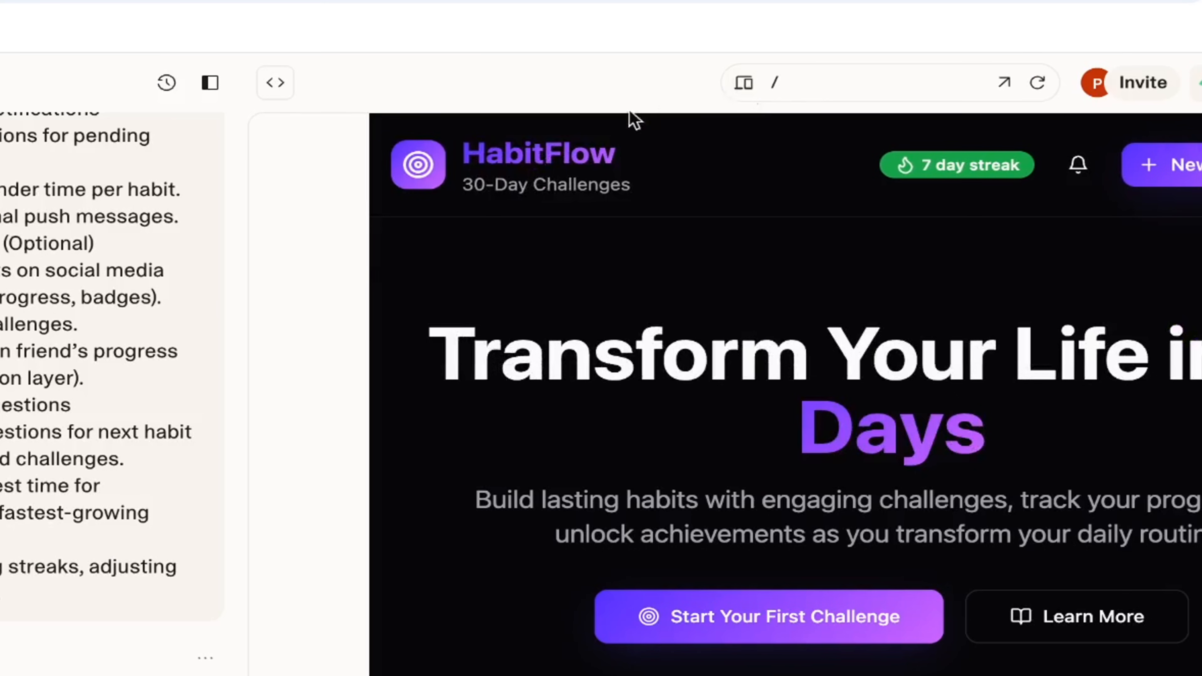
{"action": "left_click", "coordinate": [744, 84]}
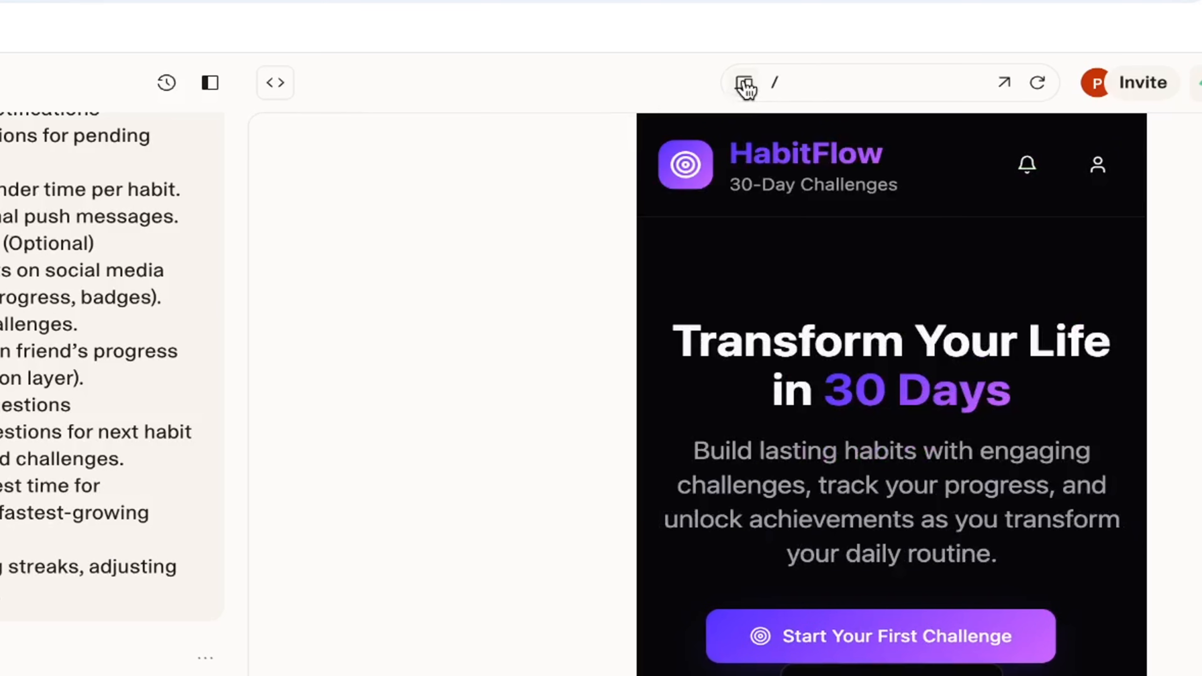
{"action": "scroll", "coordinate": [892, 441], "scroll_direction": "down", "scroll_amount": 20}
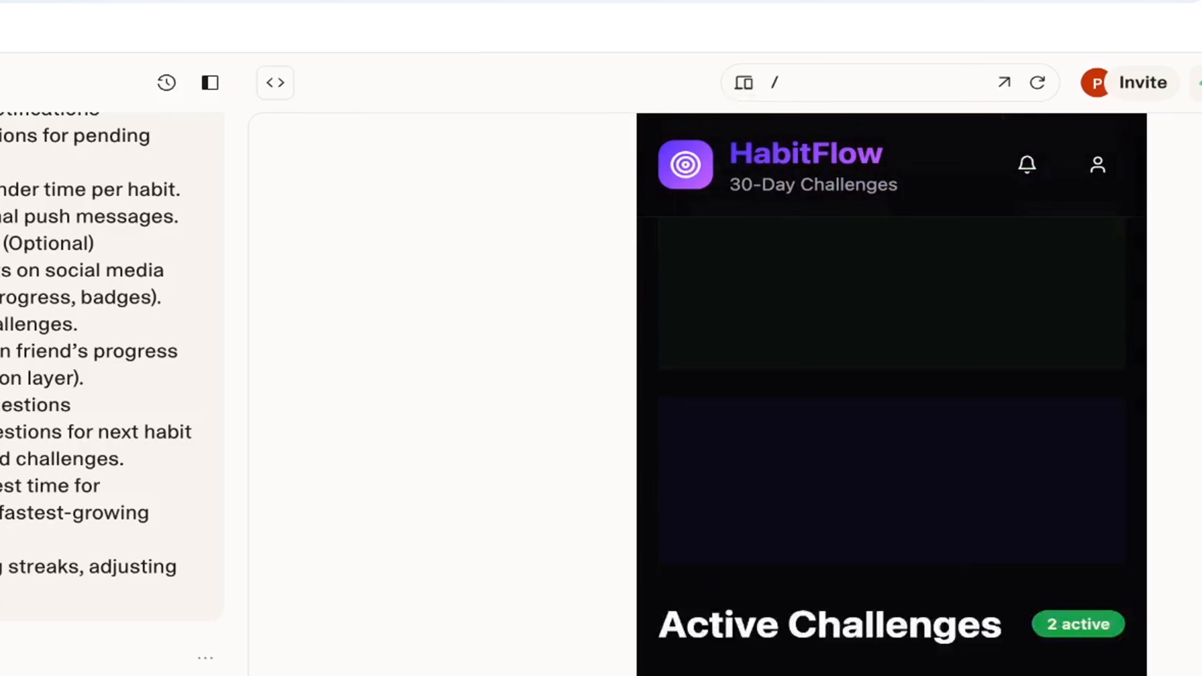
{"action": "scroll", "coordinate": [892, 441], "scroll_direction": "down", "scroll_amount": 10}
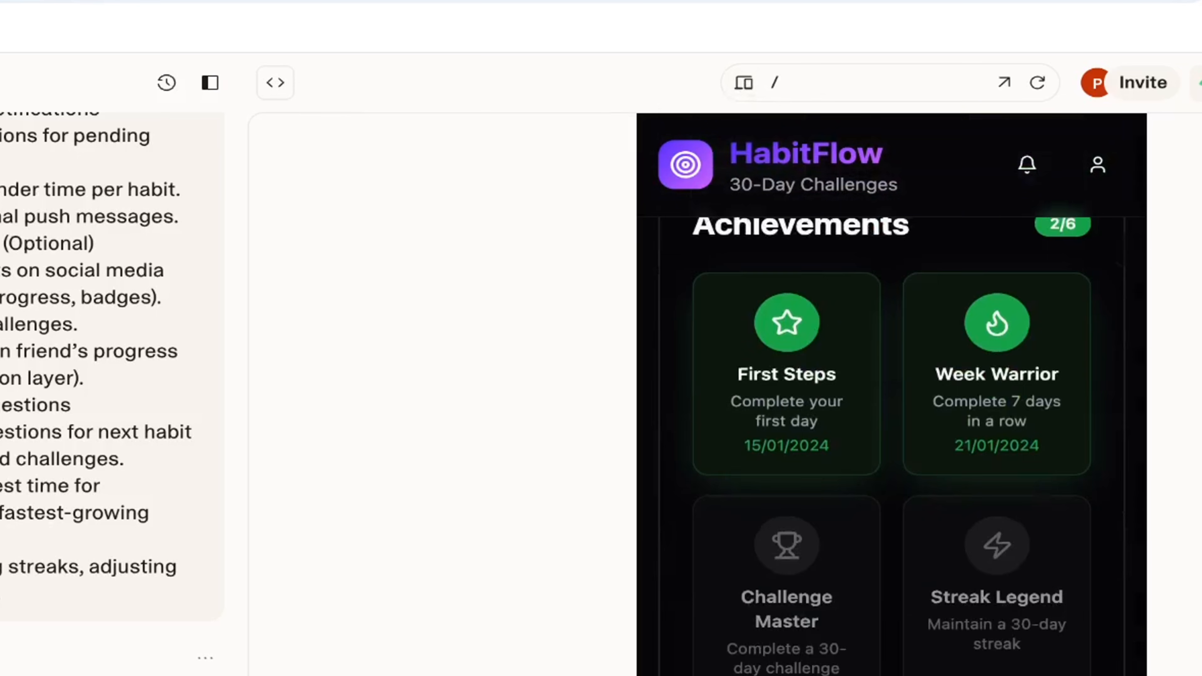
{"action": "scroll", "coordinate": [891, 441], "scroll_direction": "up", "scroll_amount": 20}
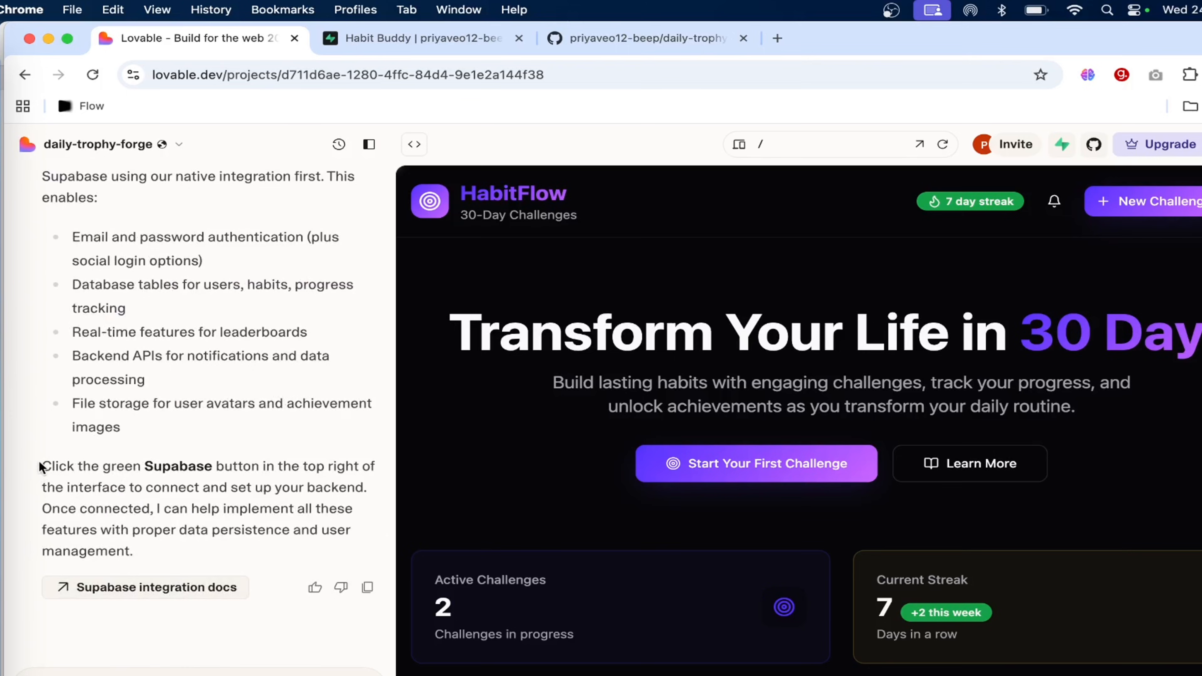
Read Lovable's reply on the features that need a backend and its instructions for connecting Supabase.
{"action": "left_click_drag", "start_coordinate": [136, 552], "coordinate": [36, 460]}
{"action": "left_click", "coordinate": [36, 460]}
{"action": "left_click_drag", "start_coordinate": [145, 467], "coordinate": [235, 467]}
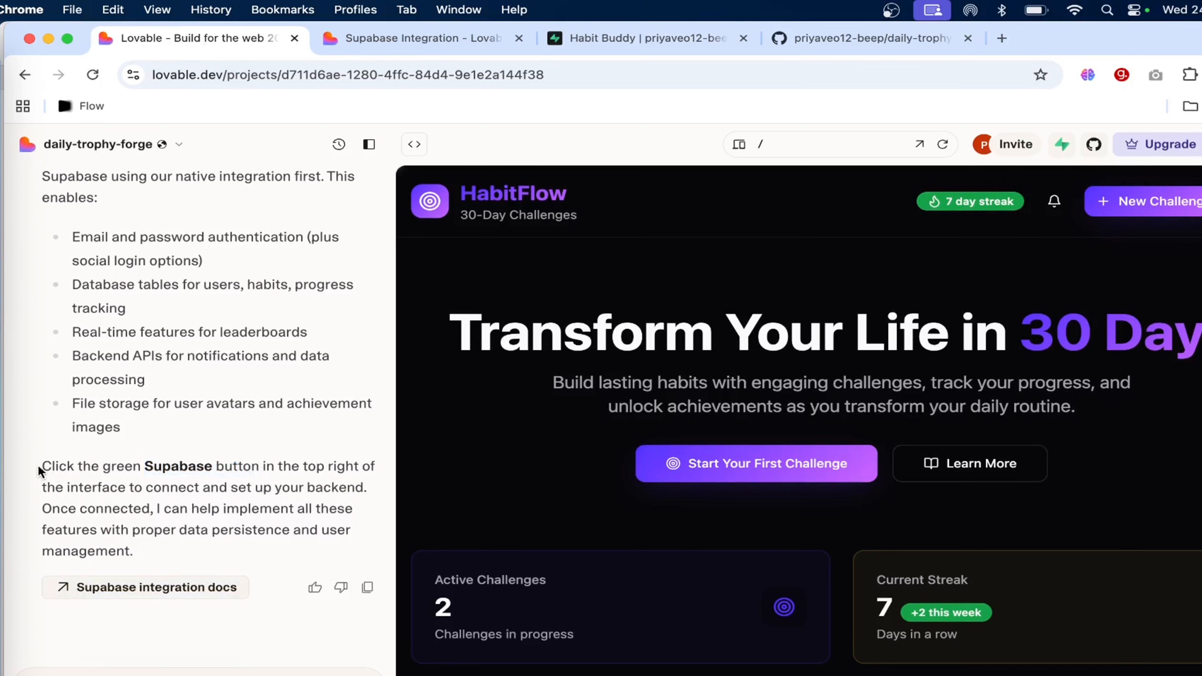
{"action": "left_click_drag", "start_coordinate": [40, 469], "coordinate": [263, 465]}
{"action": "left_click", "coordinate": [149, 456]}
{"action": "left_click_drag", "start_coordinate": [368, 489], "coordinate": [49, 472]}
{"action": "scroll", "coordinate": [226, 316], "scroll_direction": "up", "scroll_amount": 10}
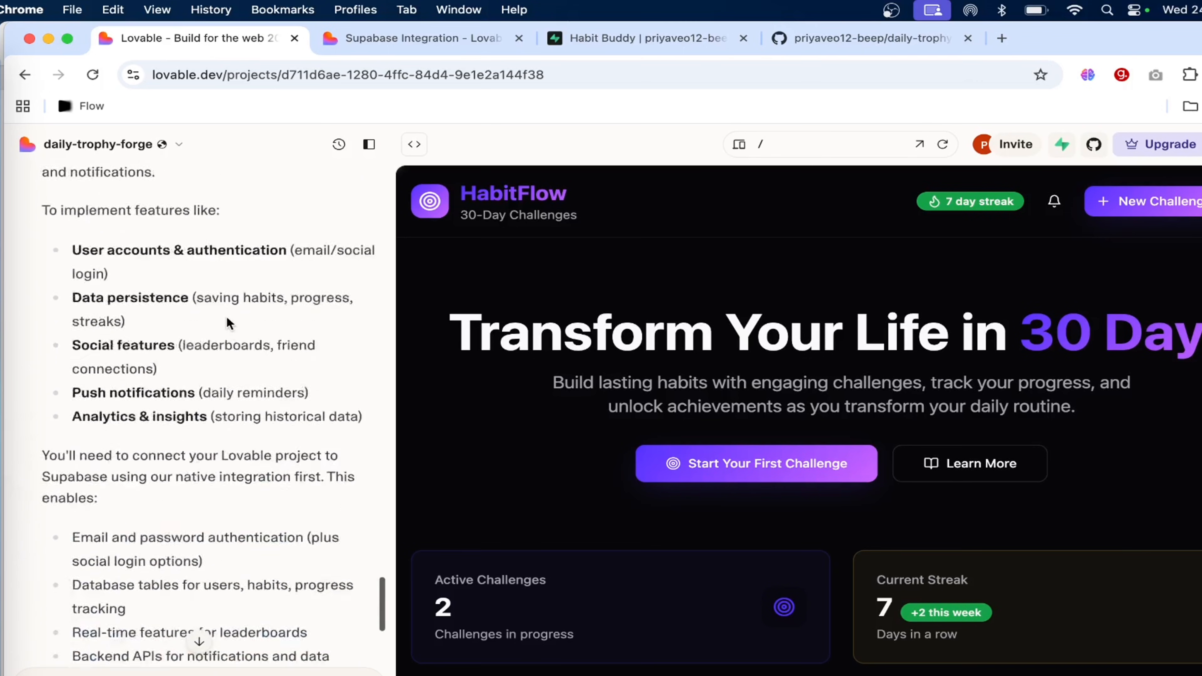
{"action": "scroll", "coordinate": [226, 316], "scroll_direction": "down", "scroll_amount": 10}
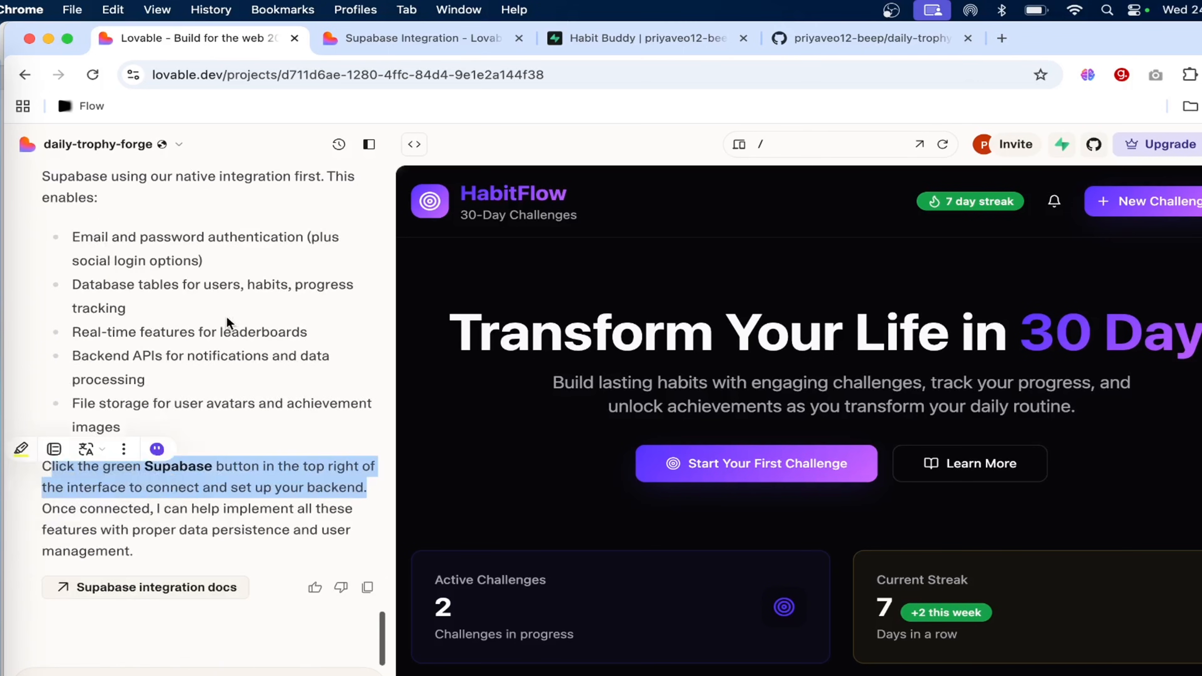
{"action": "left_click", "coordinate": [283, 460]}
{"action": "left_click_drag", "start_coordinate": [359, 483], "coordinate": [14, 452]}
{"action": "left_click", "coordinate": [294, 449]}
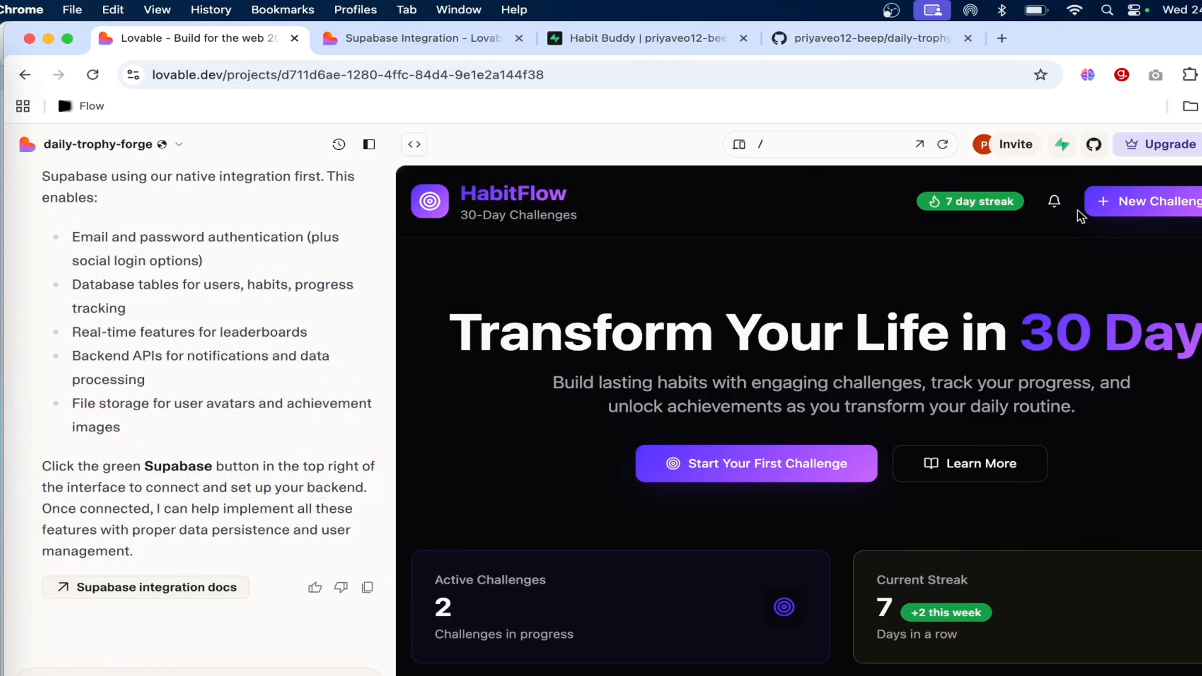
Connect the daily-trophy-forge project to the Habit Buddy project in Supabase and close the integration settings.
{"action": "left_click", "coordinate": [1064, 144]}
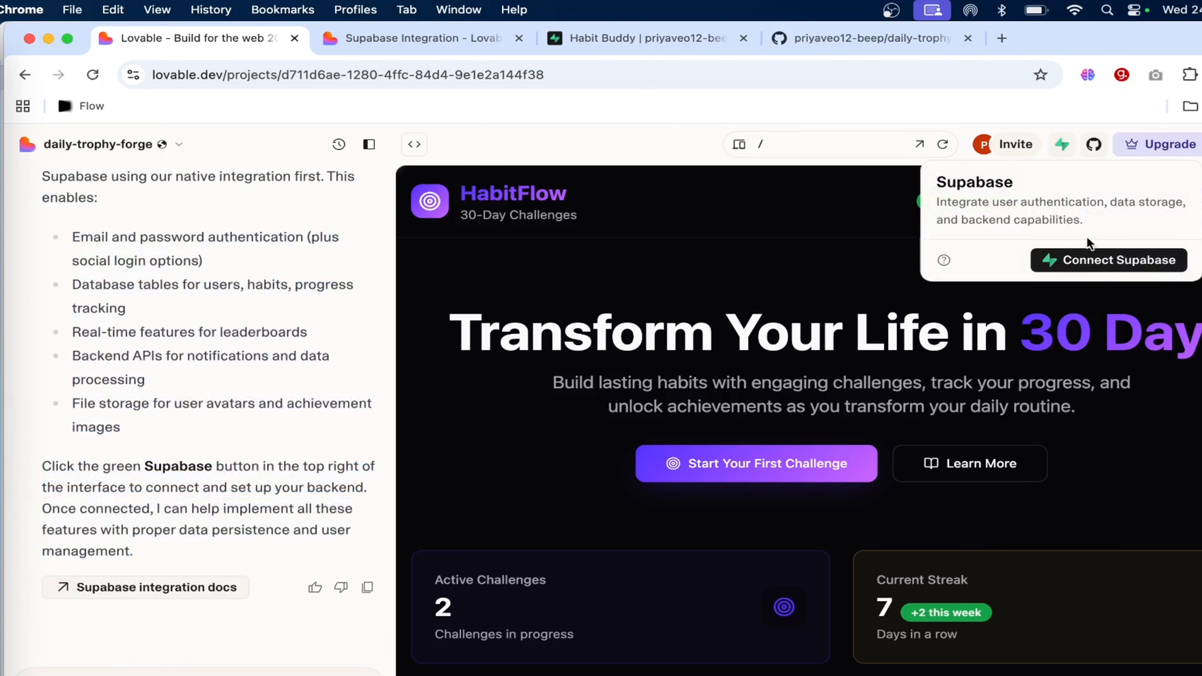
{"action": "left_click", "coordinate": [1094, 261]}
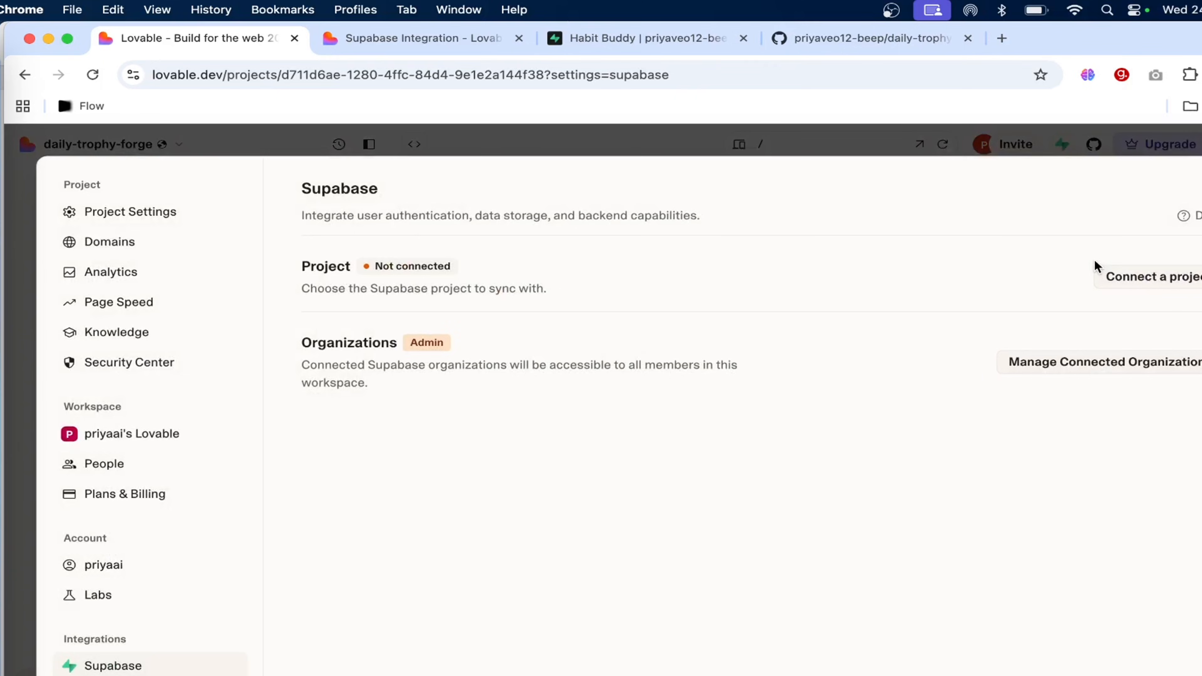
{"action": "left_click", "coordinate": [1151, 277]}
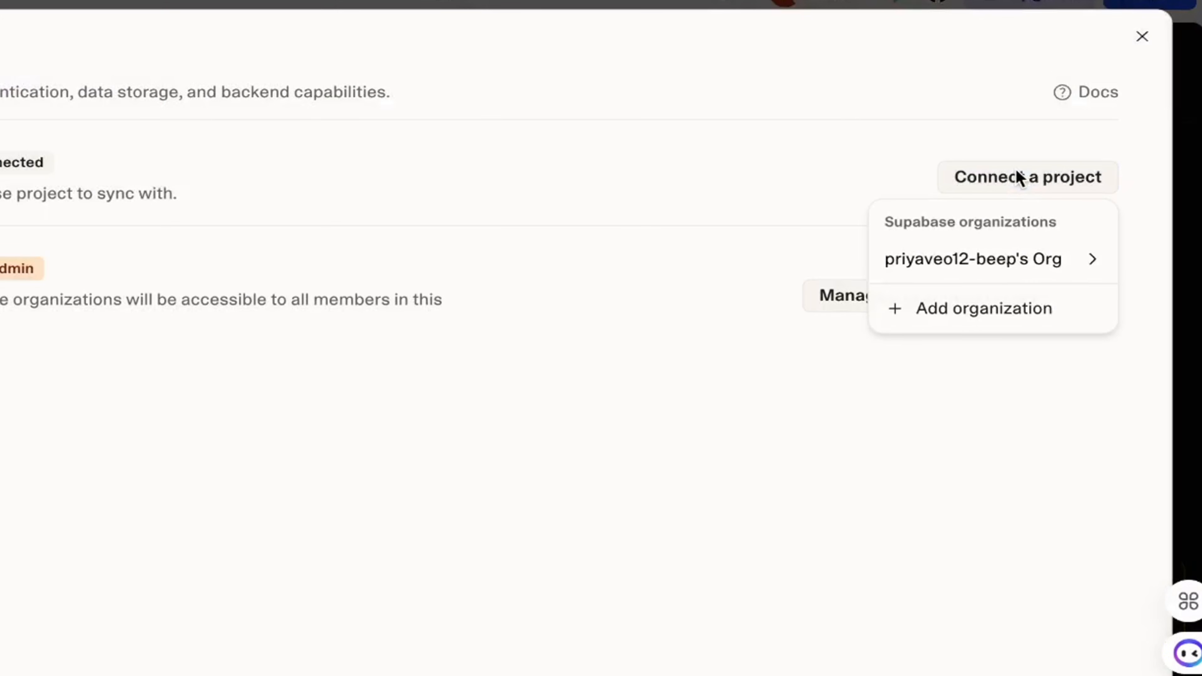
{"action": "mouse_move", "coordinate": [1017, 261]}
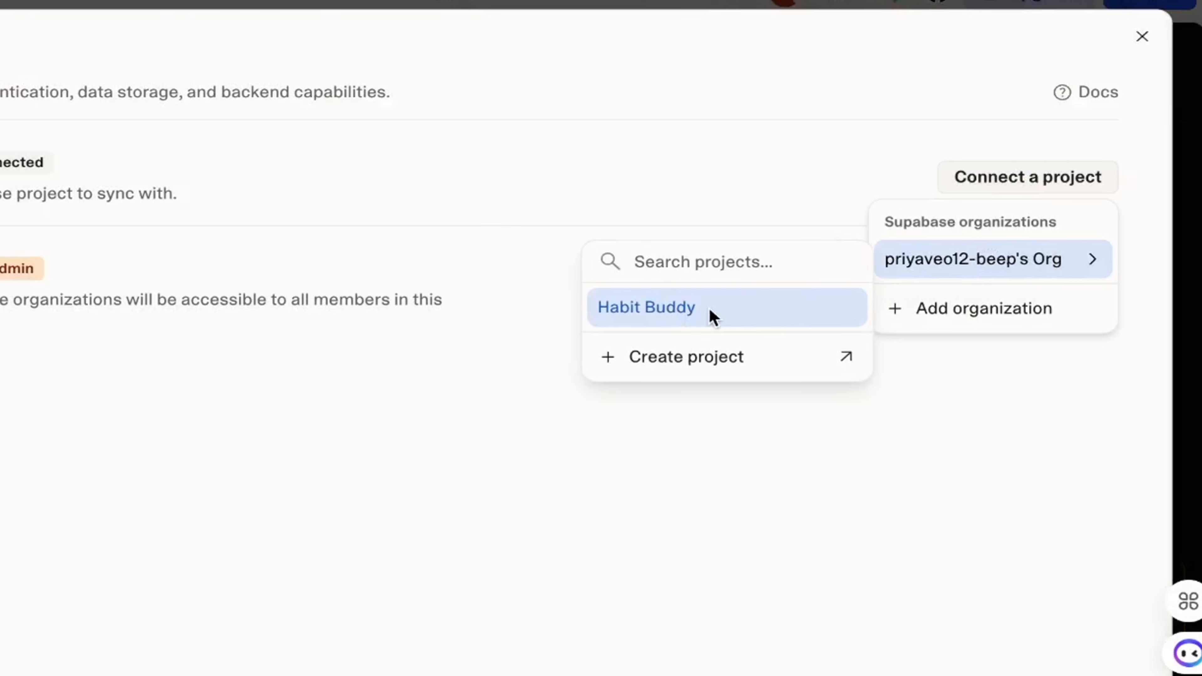
{"action": "left_click", "coordinate": [712, 316]}
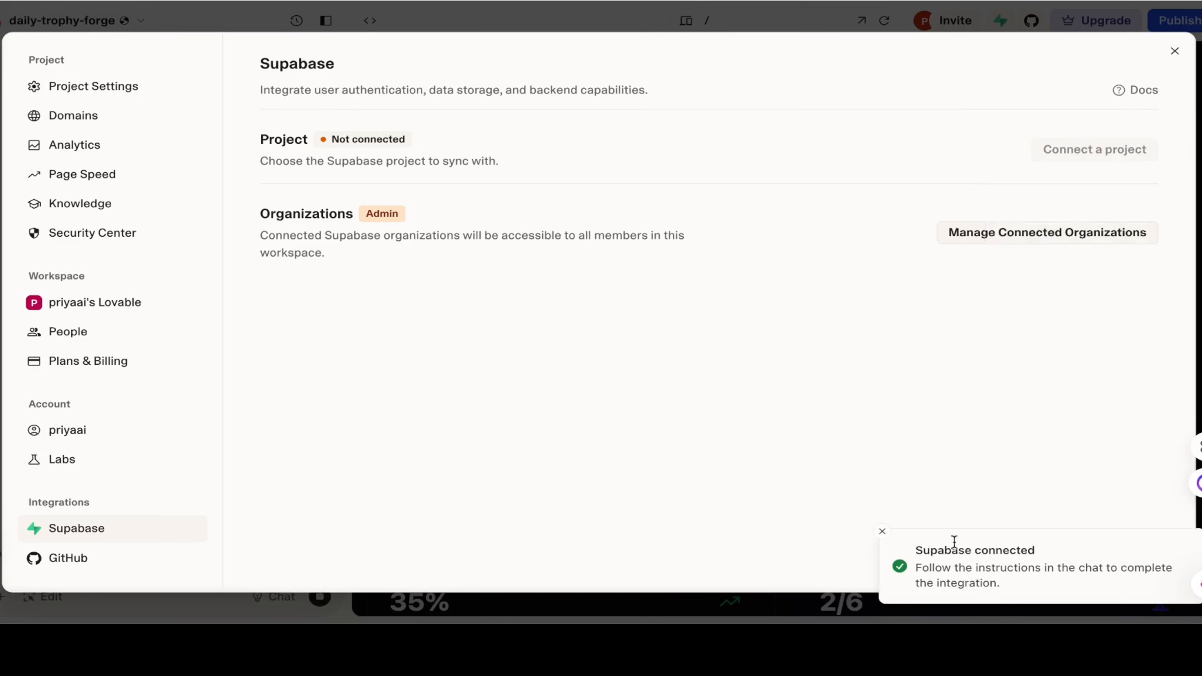
{"action": "left_click", "coordinate": [1175, 53]}
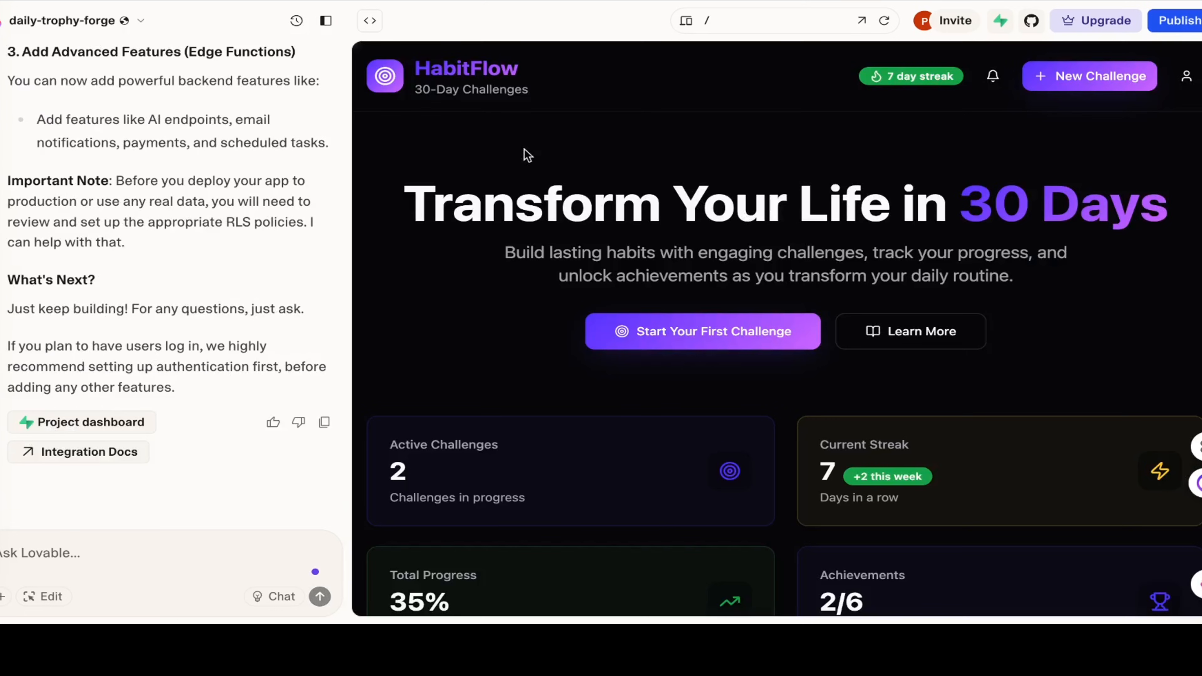
Look over the HabitFlow preview, and read Lovable's summary of the authentication and database features in the Habit Buddy project in Safari.
{"action": "scroll", "coordinate": [711, 333], "scroll_direction": "down", "scroll_amount": 12}
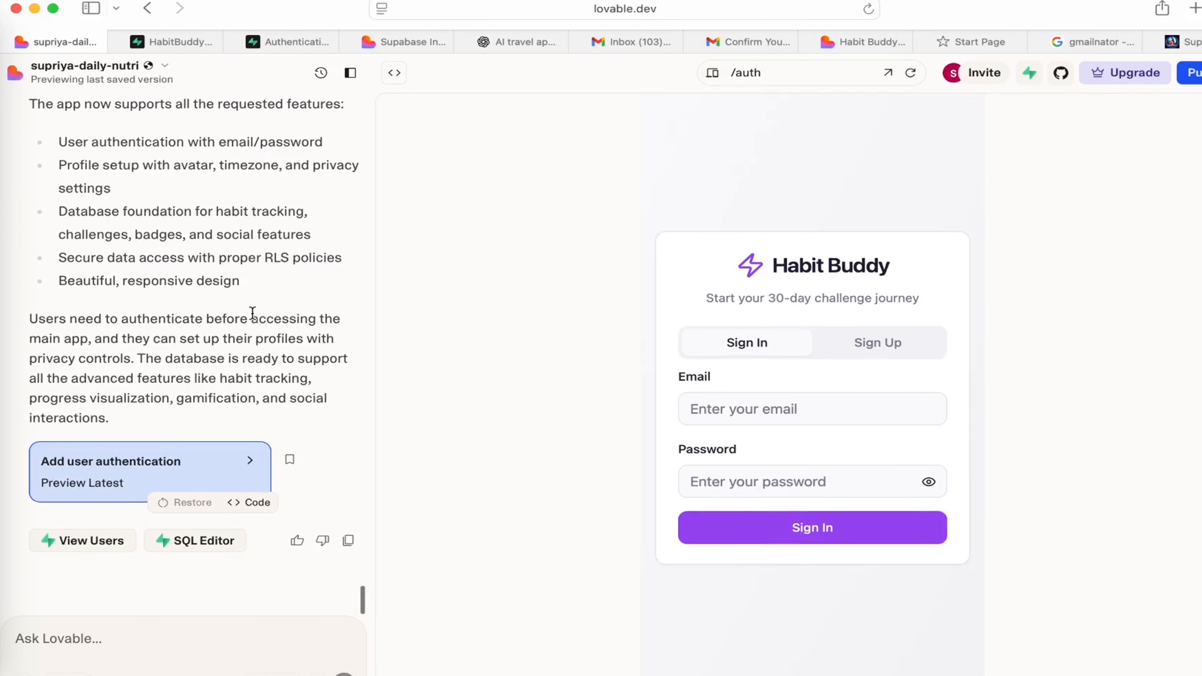
{"action": "scroll", "coordinate": [253, 312], "scroll_direction": "up", "scroll_amount": 3}
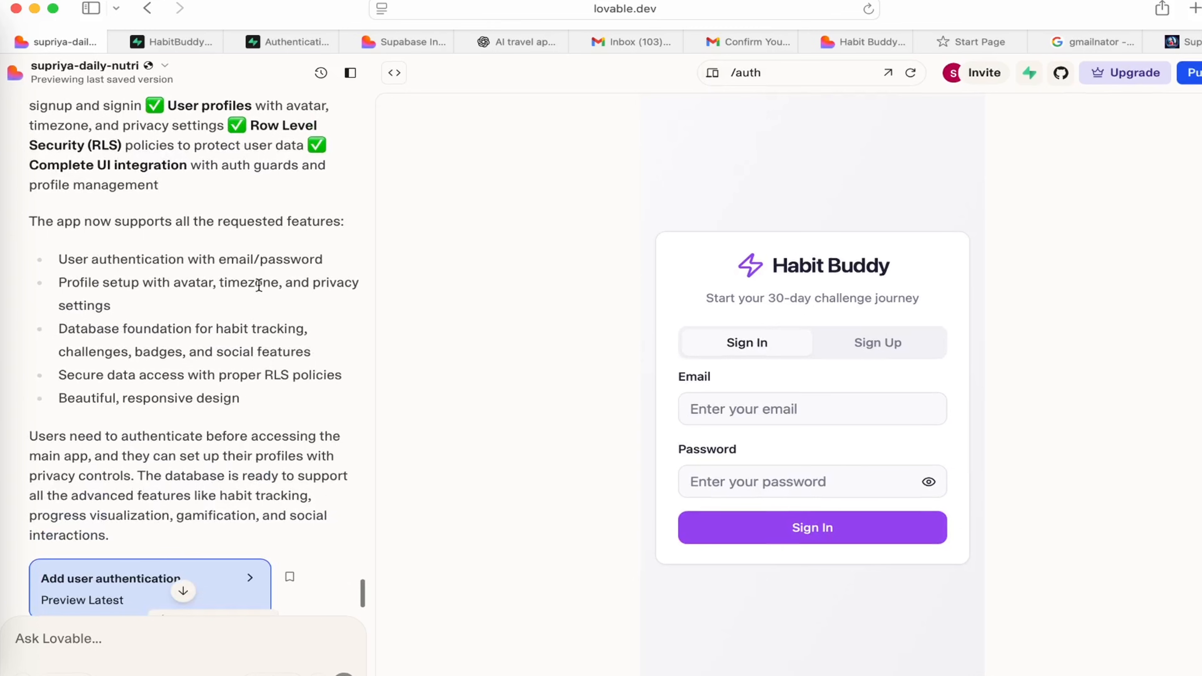
{"action": "scroll", "coordinate": [183, 271], "scroll_direction": "down", "scroll_amount": 2}
{"action": "scroll", "coordinate": [183, 272], "scroll_direction": "up", "scroll_amount": 12}
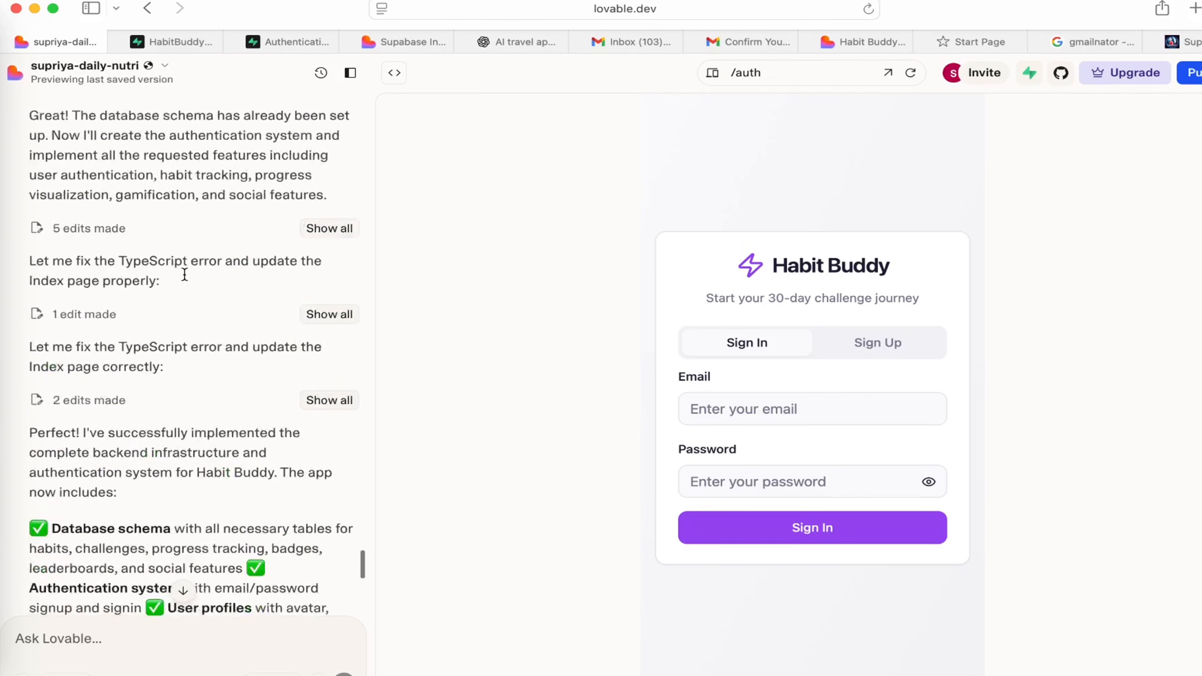
{"action": "scroll", "coordinate": [184, 275], "scroll_direction": "down", "scroll_amount": 10}
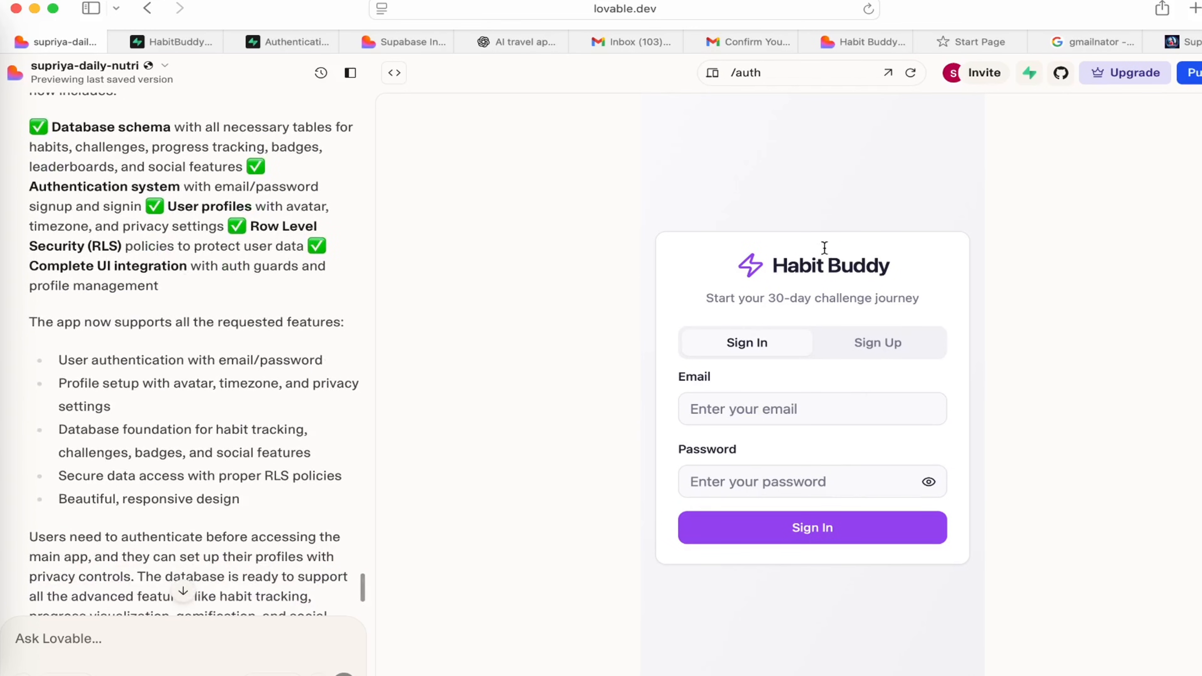
{"action": "scroll", "coordinate": [332, 306], "scroll_direction": "down", "scroll_amount": 5}
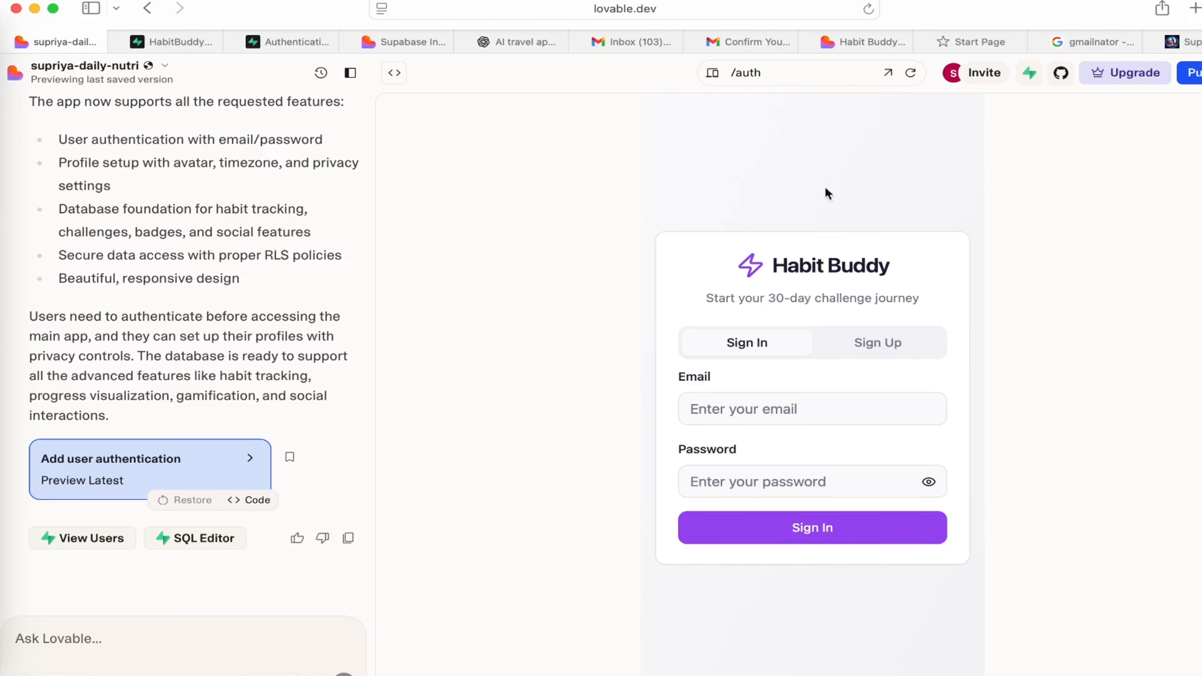
{"action": "left_click", "coordinate": [875, 344]}
{"action": "left_click", "coordinate": [759, 268]}
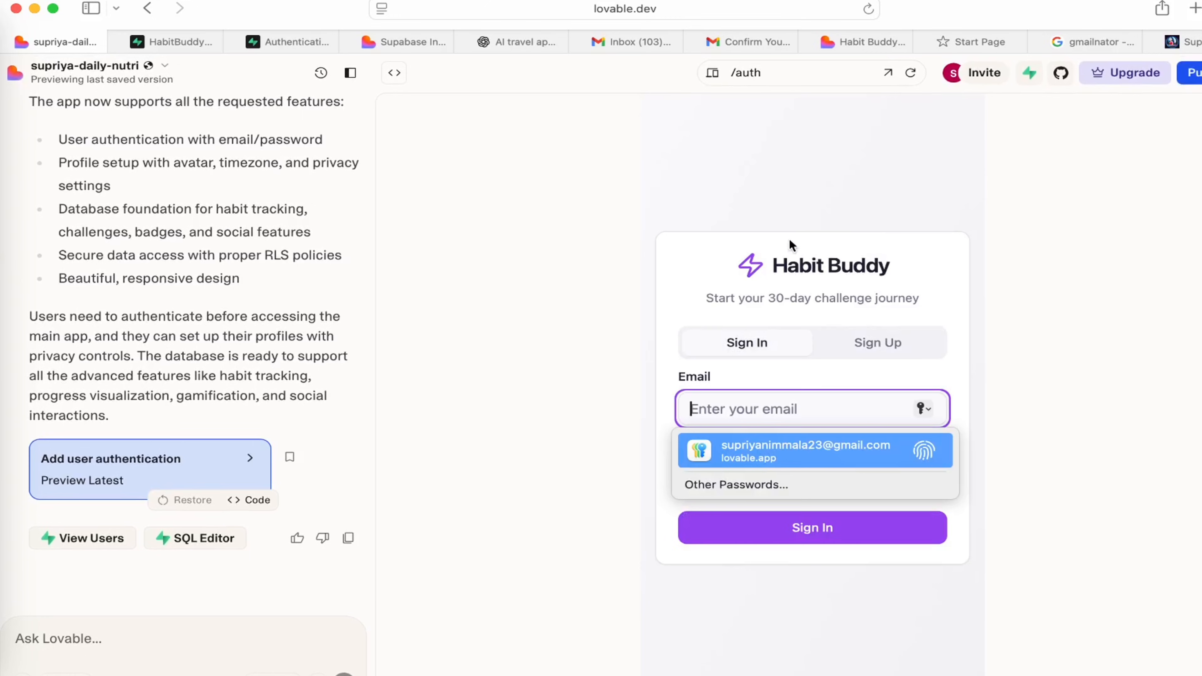
{"action": "left_click", "coordinate": [924, 201]}
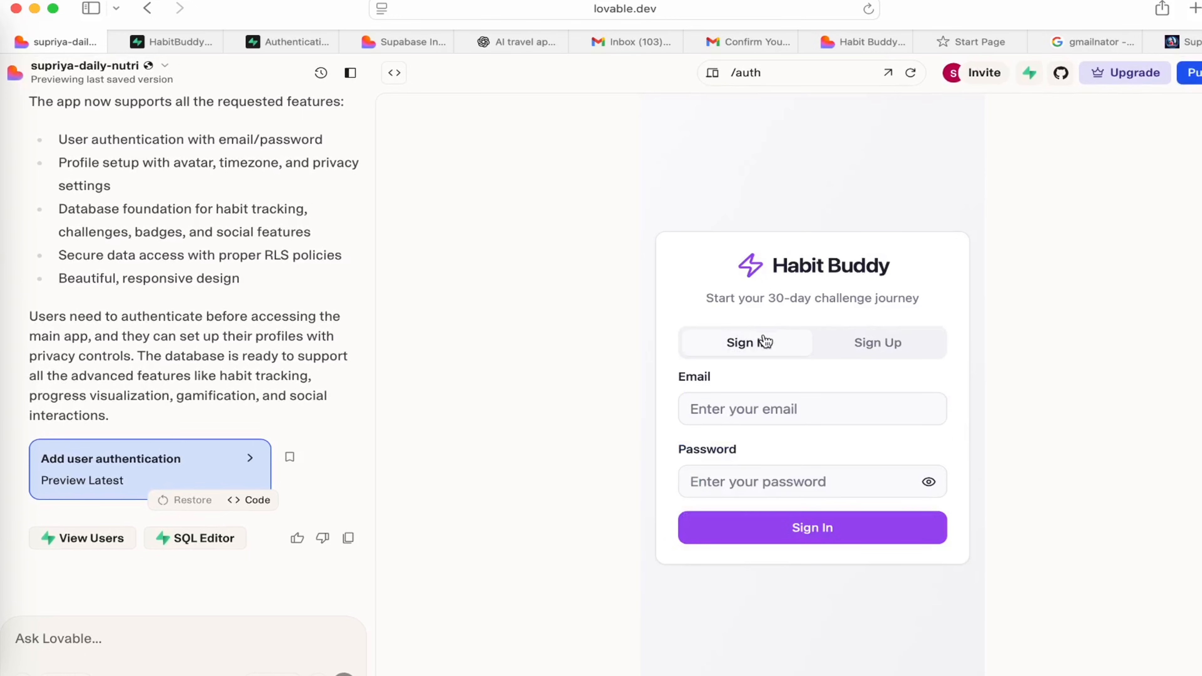
{"action": "left_click", "coordinate": [774, 407]}
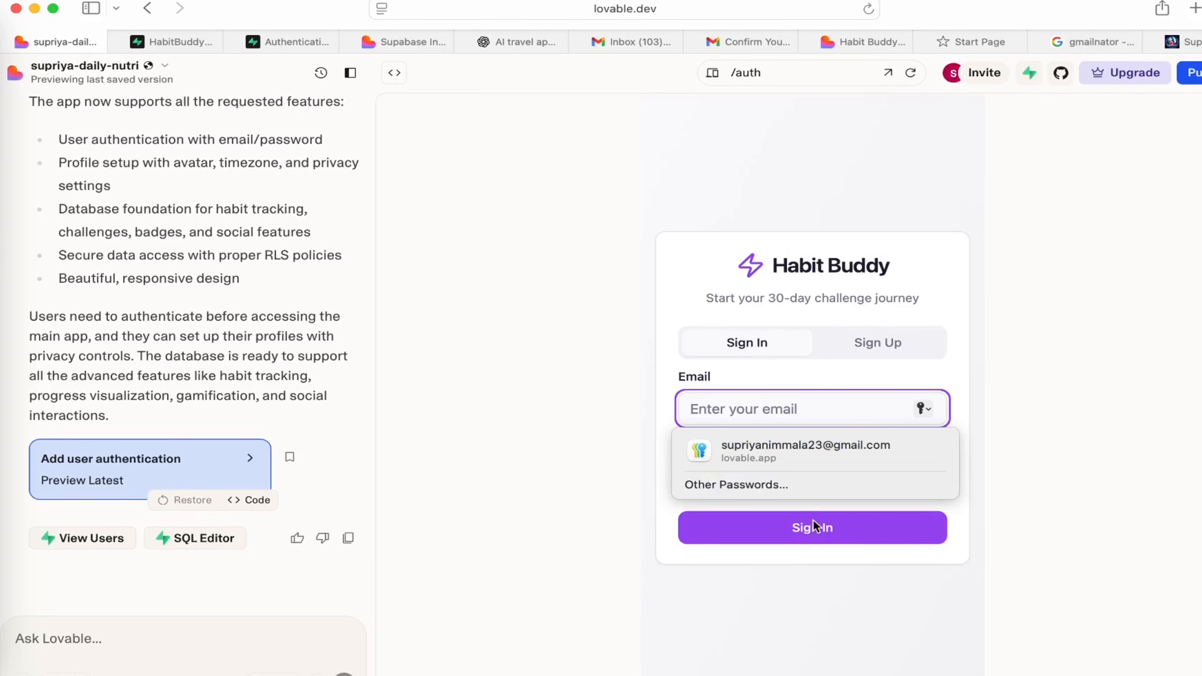
{"action": "left_click", "coordinate": [893, 605]}
Fill in the saved account e-mail, re-enter the account password and sign in to the Habit Buddy preview.
{"action": "left_click", "coordinate": [779, 403]}
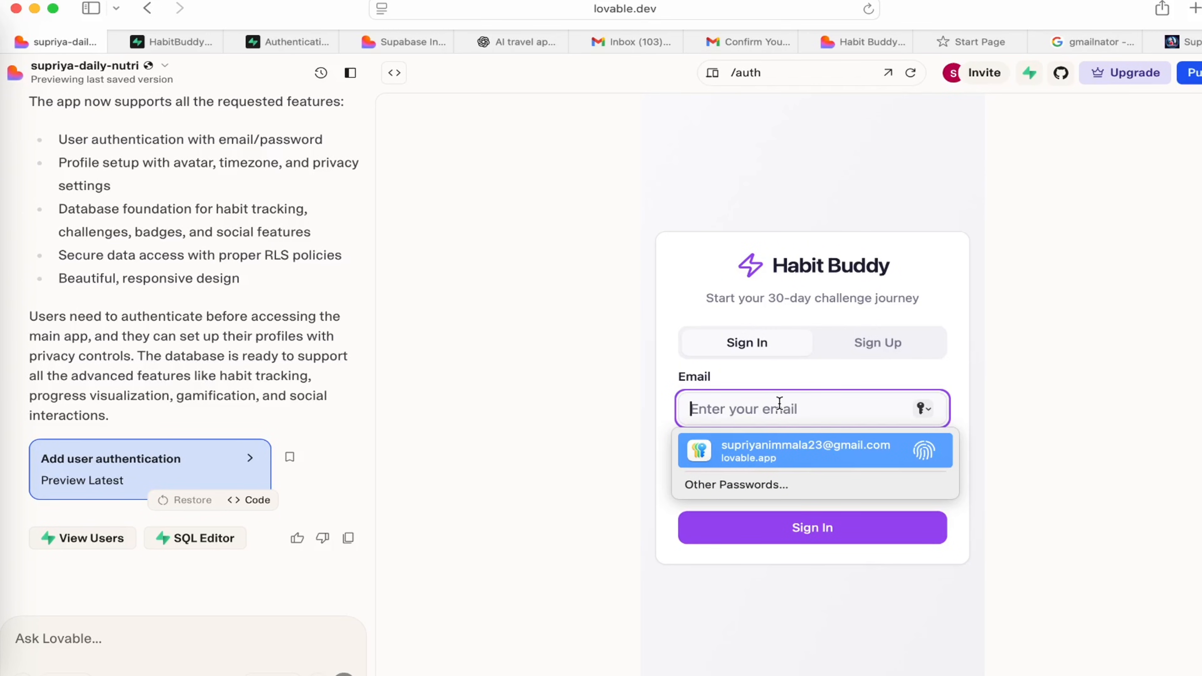
{"action": "left_click", "coordinate": [781, 450]}
{"action": "left_click", "coordinate": [783, 558]}
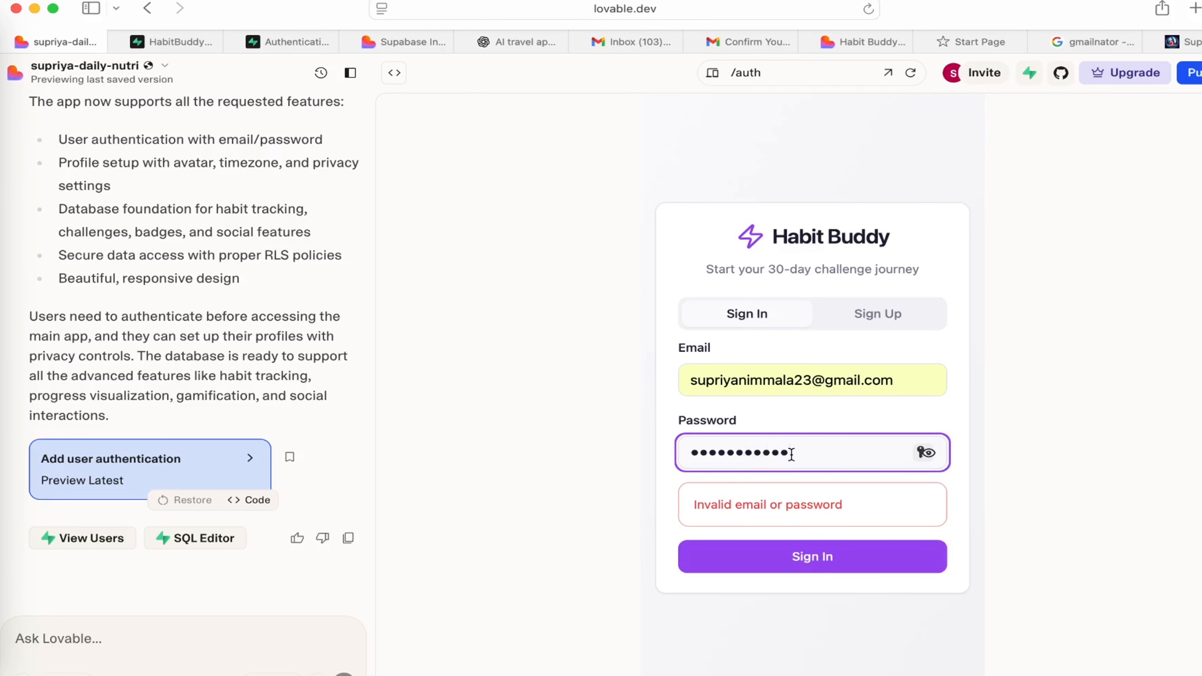
{"action": "left_click_drag", "start_coordinate": [792, 453], "coordinate": [699, 453]}
{"action": "left_click", "coordinate": [842, 452]}
{"action": "left_click", "coordinate": [826, 569]}
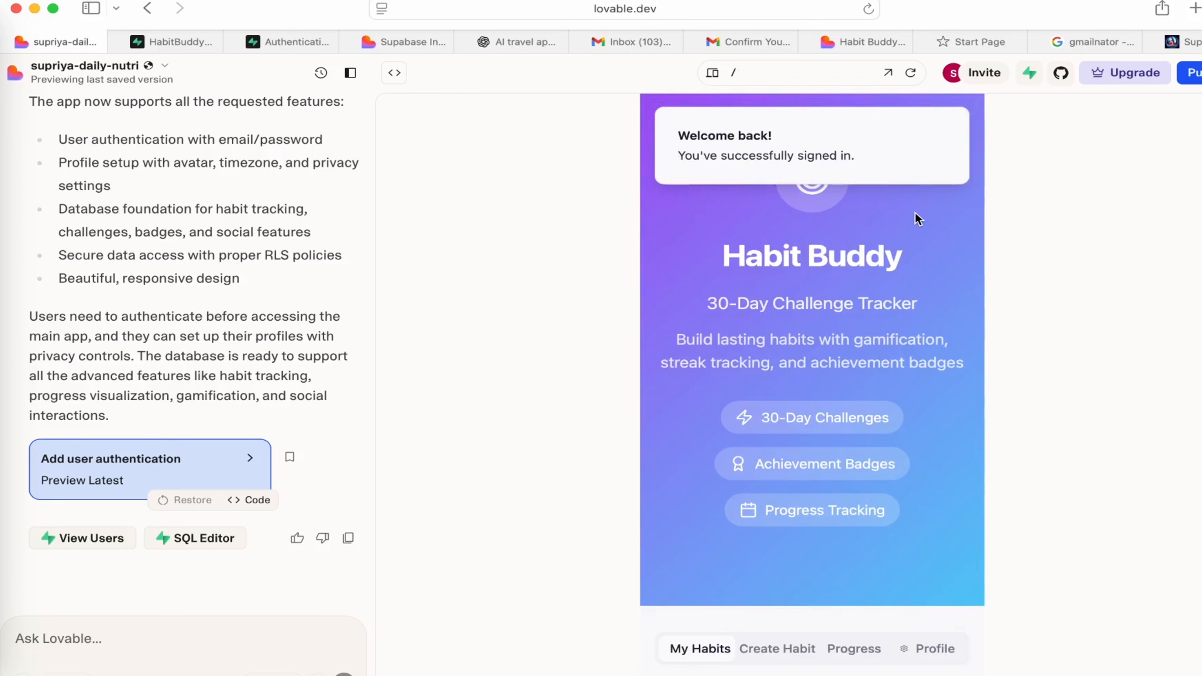
{"action": "left_click", "coordinate": [948, 124]}
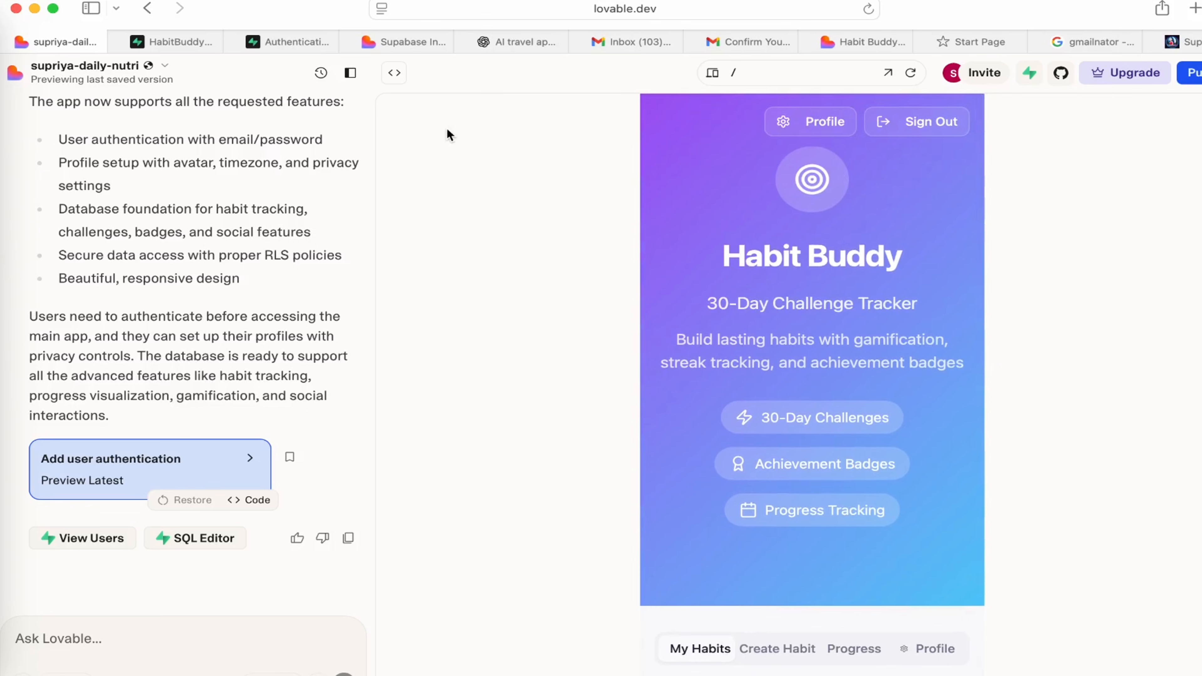
Open user management for the connected HabitBuddy project in Supabase and examine the registered user's details and sign-in dates.
{"action": "left_click", "coordinate": [1029, 72]}
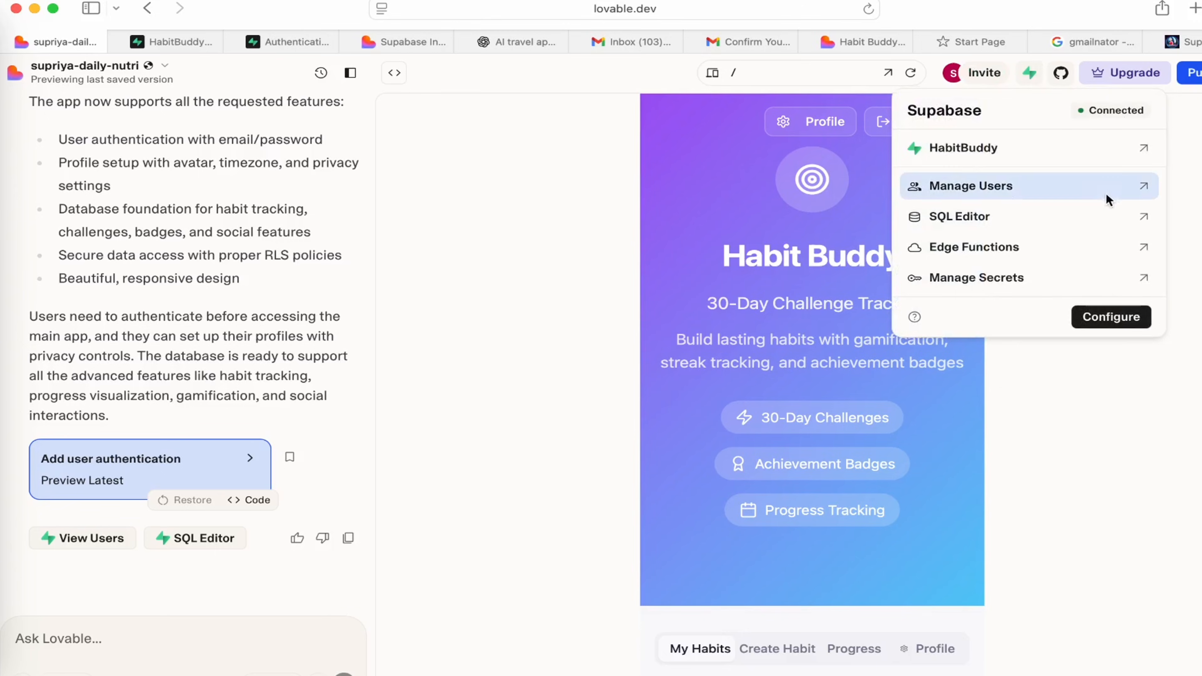
{"action": "left_click", "coordinate": [1144, 185]}
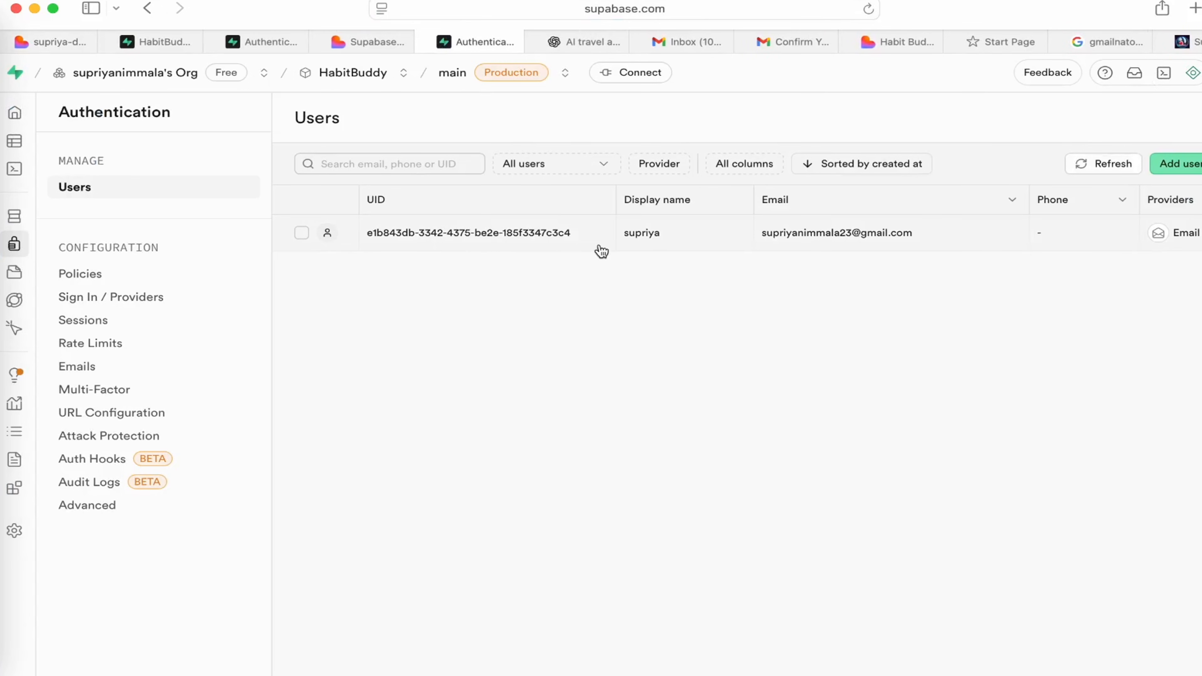
{"action": "scroll", "coordinate": [601, 250], "scroll_direction": "right", "scroll_amount": 2}
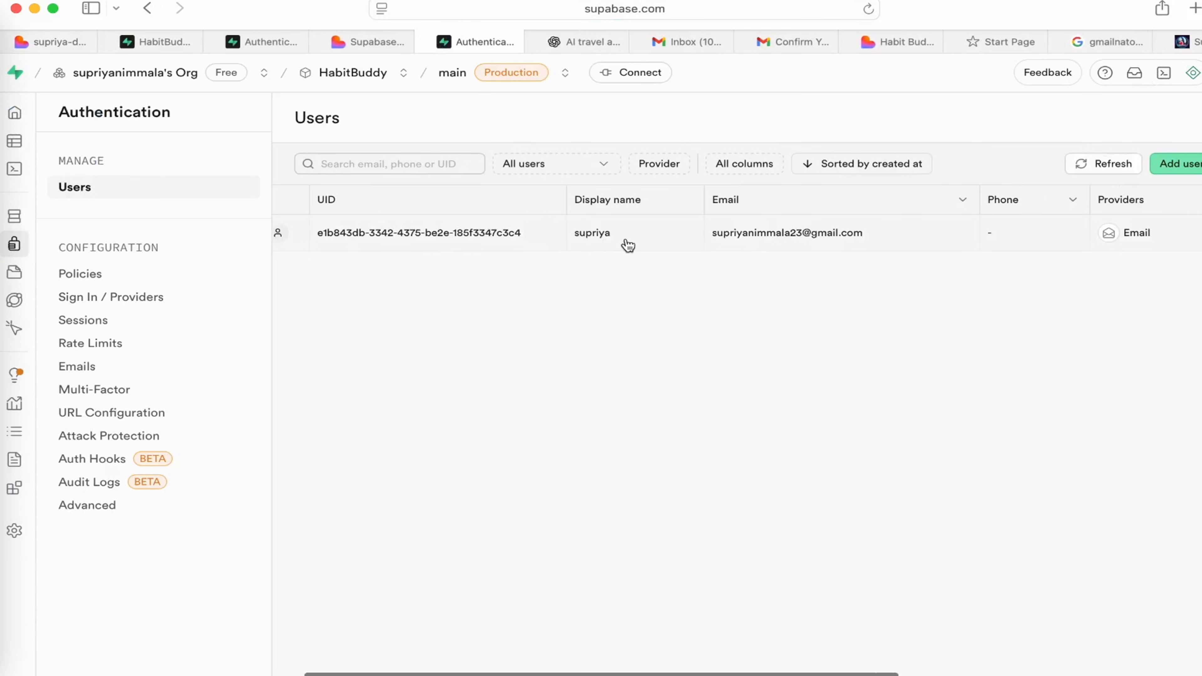
{"action": "scroll", "coordinate": [625, 245], "scroll_direction": "right", "scroll_amount": 5}
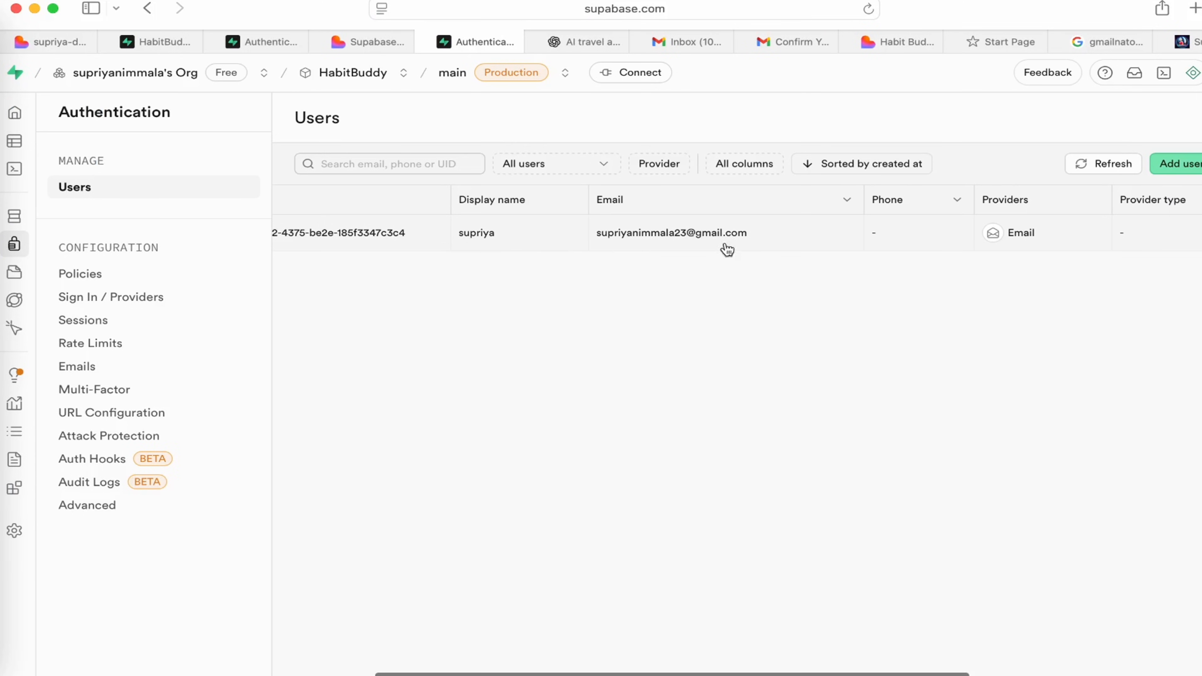
{"action": "scroll", "coordinate": [773, 246], "scroll_direction": "right", "scroll_amount": 4}
{"action": "scroll", "coordinate": [773, 247], "scroll_direction": "right", "scroll_amount": 15}
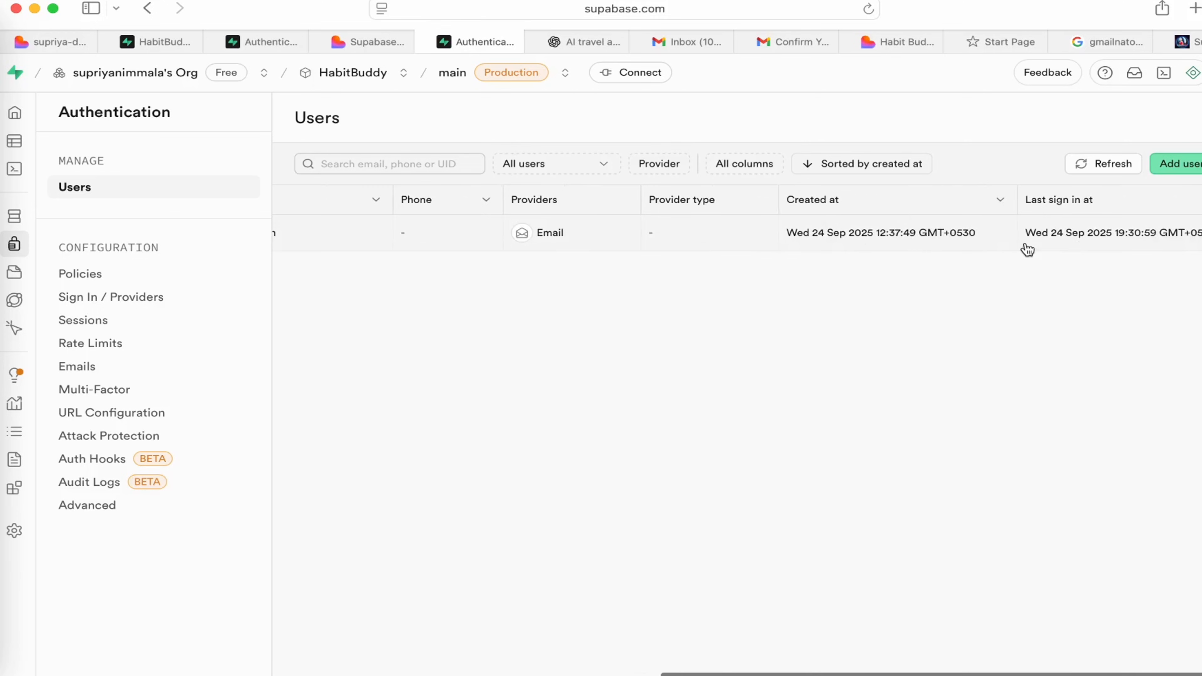
{"action": "scroll", "coordinate": [1027, 250], "scroll_direction": "left", "scroll_amount": 2}
{"action": "scroll", "coordinate": [1028, 250], "scroll_direction": "right", "scroll_amount": 2}
{"action": "scroll", "coordinate": [1027, 249], "scroll_direction": "left", "scroll_amount": 15}
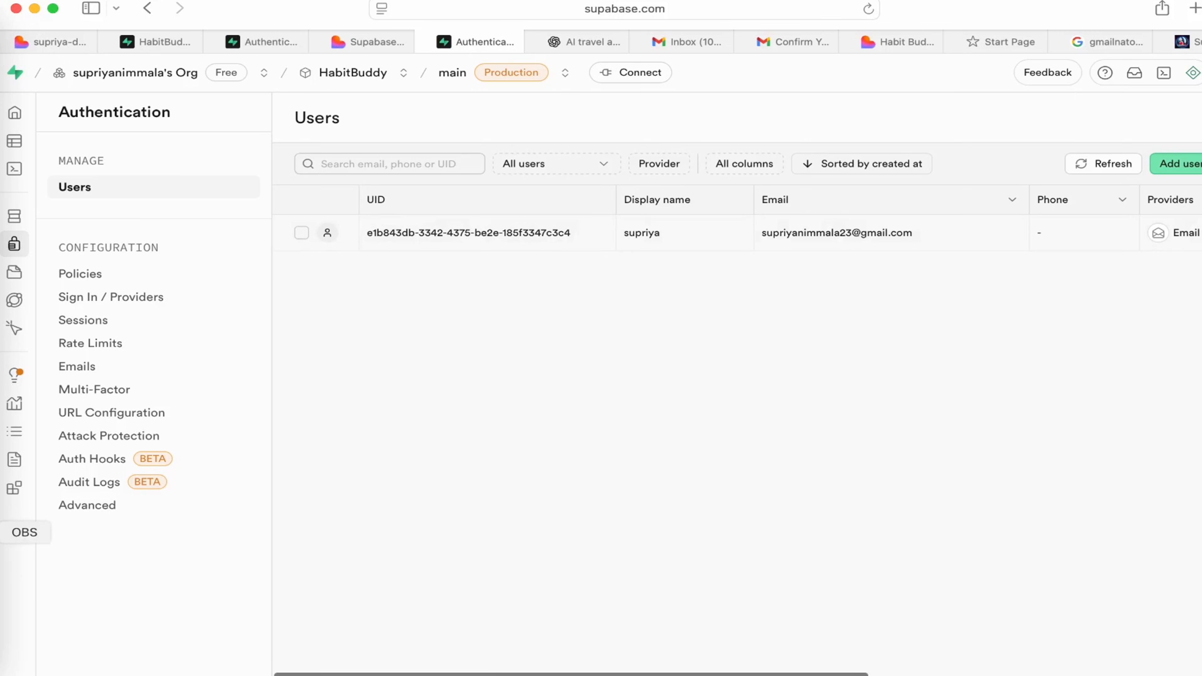
Return to the Lovable project and check the Habit Buddy preview from its hero section to Recent Achievements.
{"action": "left_click", "coordinate": [48, 43]}
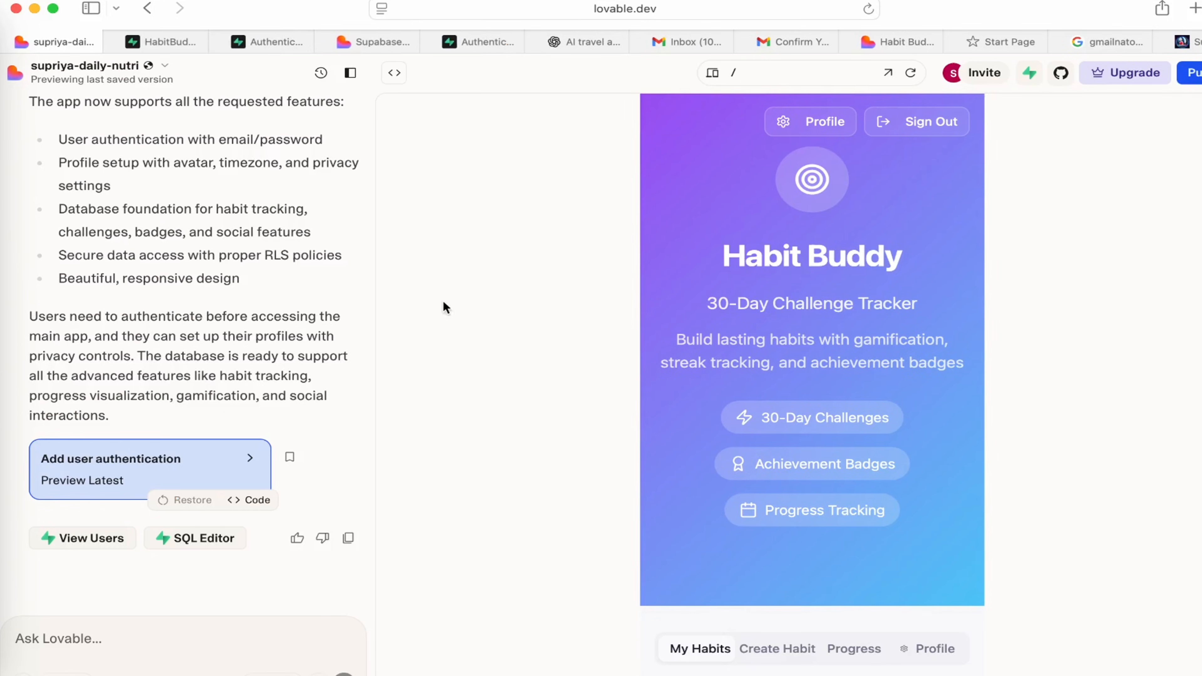
{"action": "scroll", "coordinate": [755, 335], "scroll_direction": "down", "scroll_amount": 10}
{"action": "scroll", "coordinate": [755, 336], "scroll_direction": "up", "scroll_amount": 10}
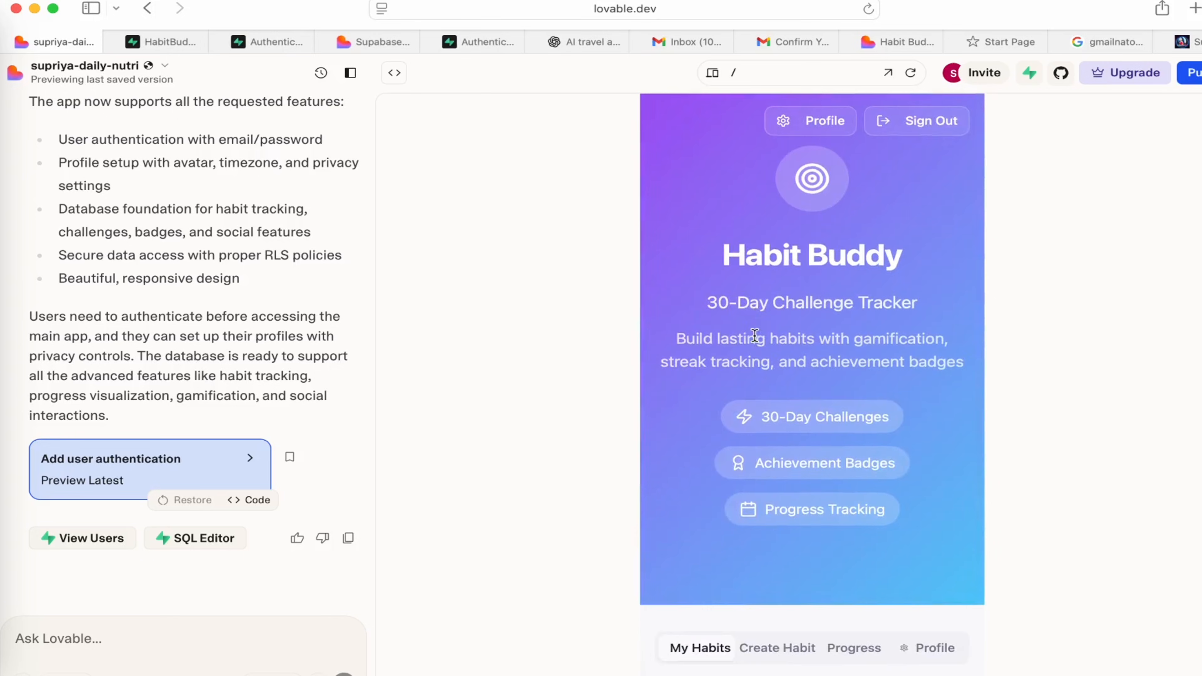
{"action": "scroll", "coordinate": [755, 335], "scroll_direction": "down", "scroll_amount": 20}
{"action": "scroll", "coordinate": [754, 335], "scroll_direction": "down", "scroll_amount": 10}
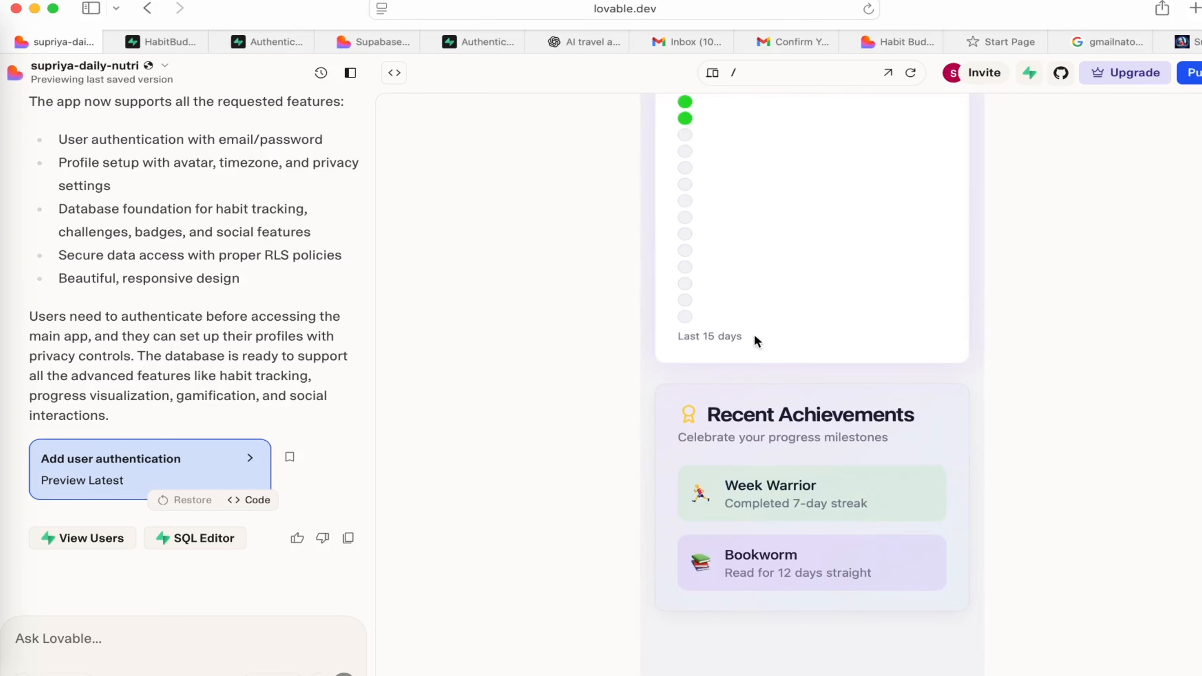
{"action": "scroll", "coordinate": [754, 335], "scroll_direction": "up", "scroll_amount": 15}
{"action": "scroll", "coordinate": [755, 336], "scroll_direction": "up", "scroll_amount": 15}
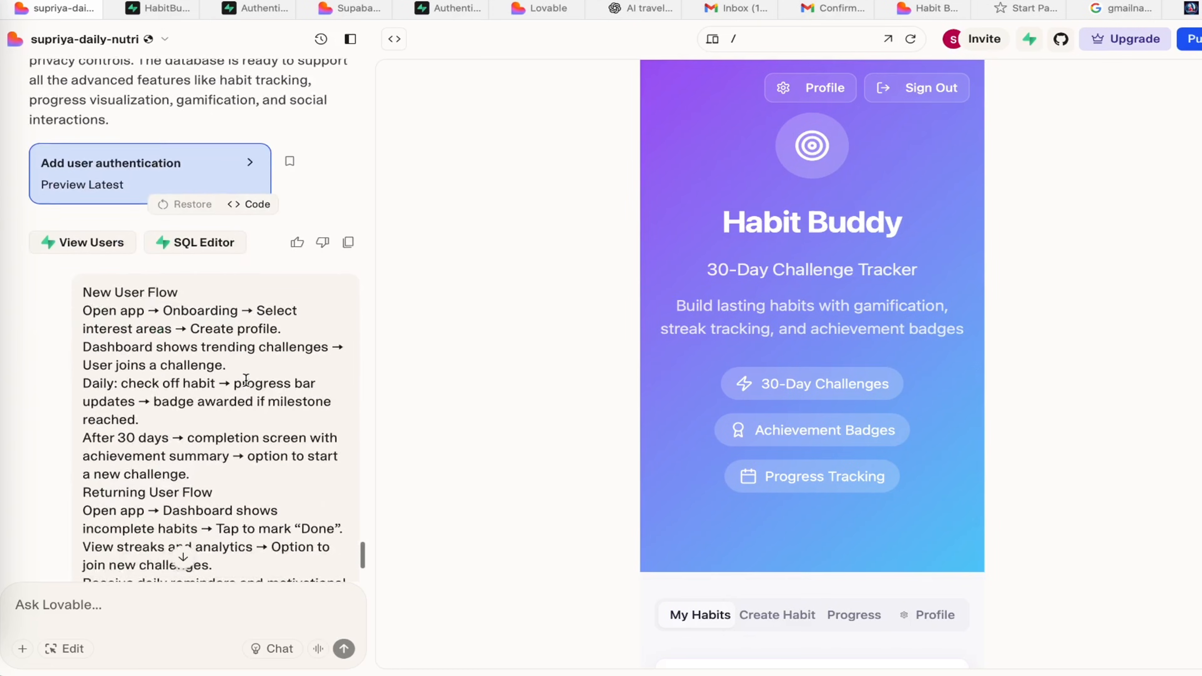
Review the chat prompt describing the New User Flow and Returning User Flow.
{"action": "scroll", "coordinate": [246, 380], "scroll_direction": "up", "scroll_amount": 7}
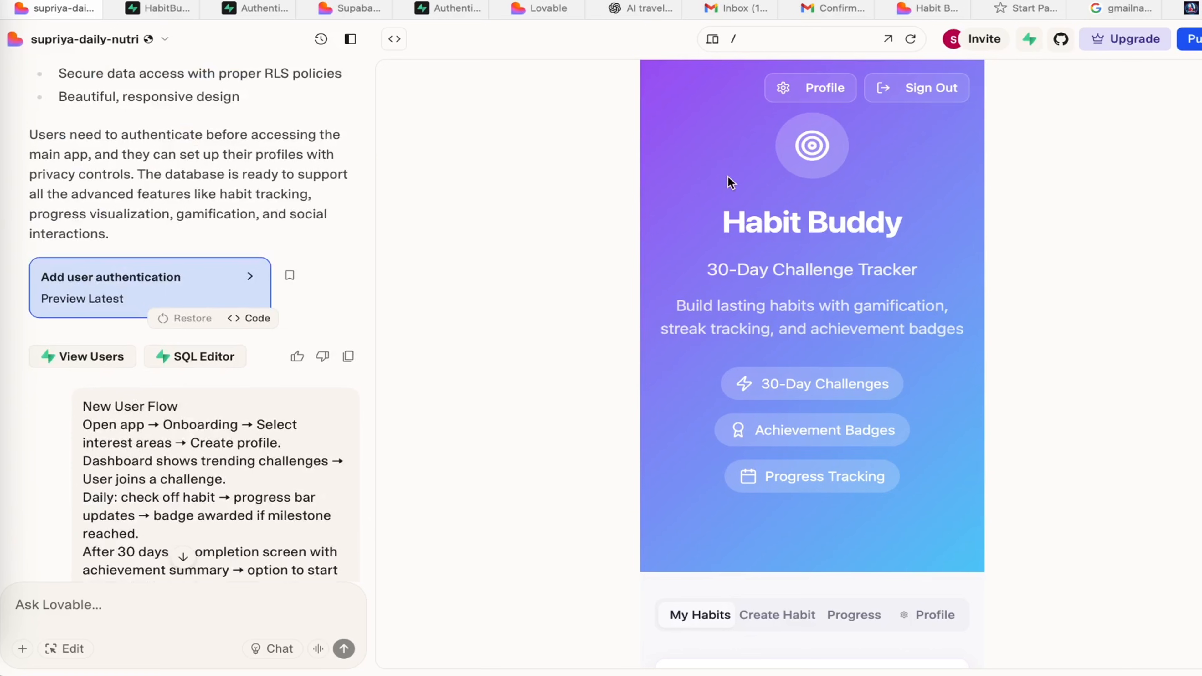
{"action": "scroll", "coordinate": [358, 248], "scroll_direction": "down", "scroll_amount": 1}
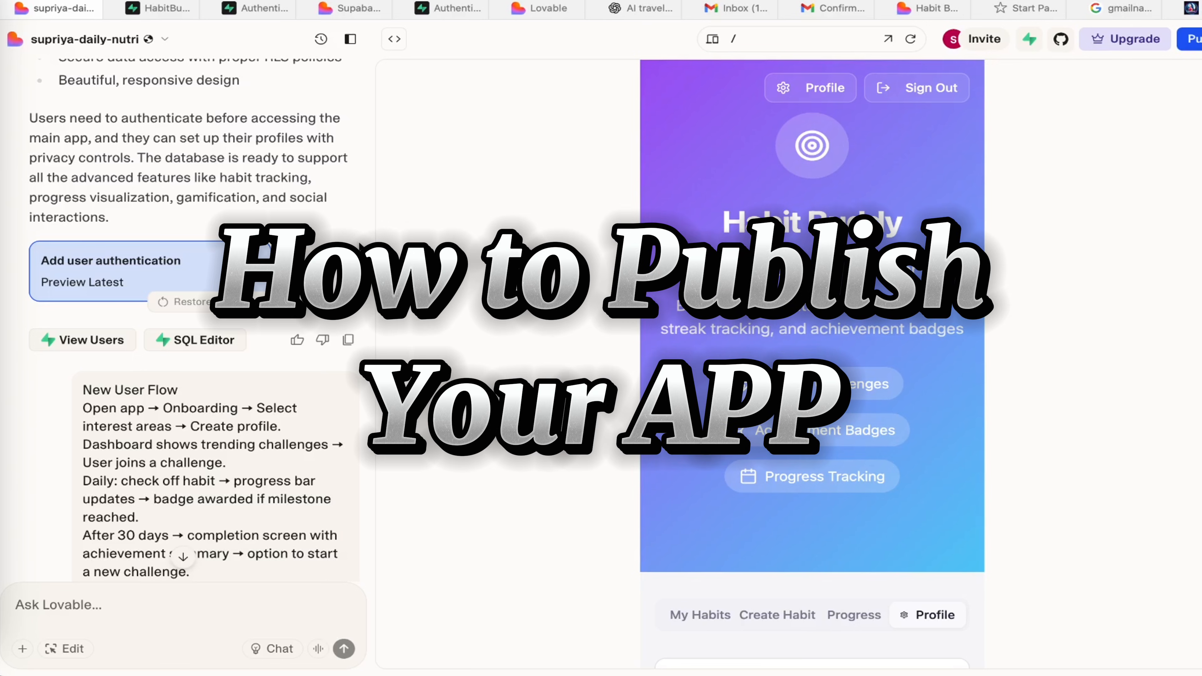
{"action": "scroll", "coordinate": [359, 246], "scroll_direction": "down", "scroll_amount": 5}
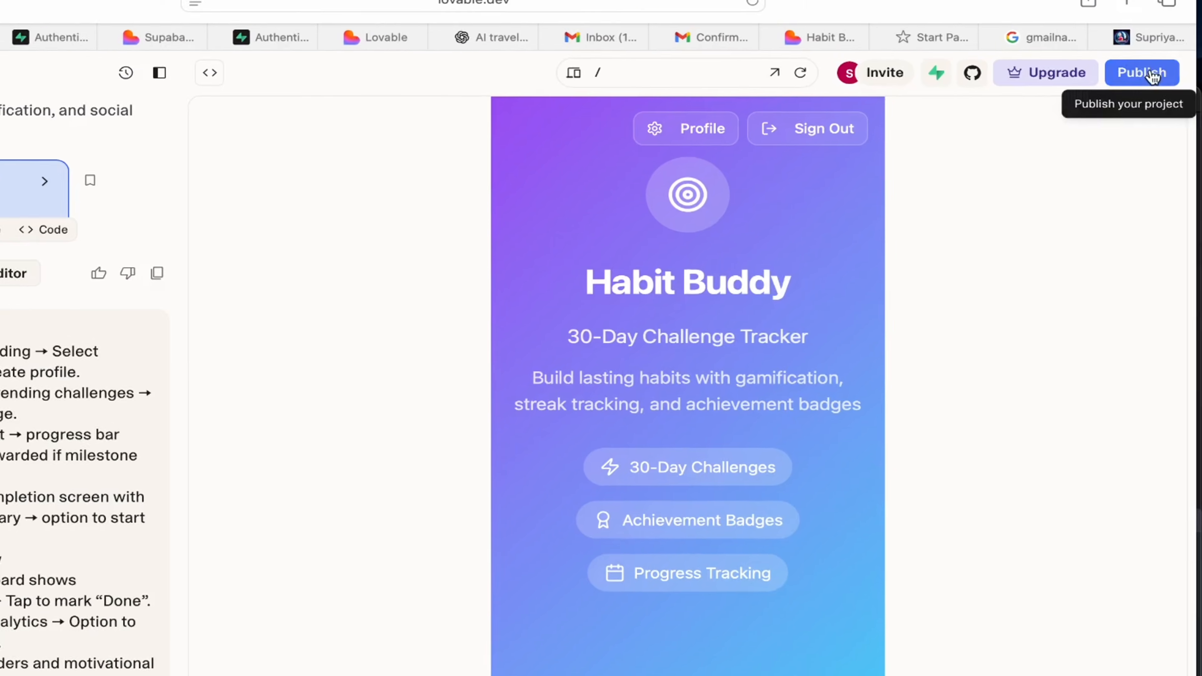
Publish the Habit Buddy app to its lovable.app address and copy the live website link.
{"action": "left_click", "coordinate": [1193, 39]}
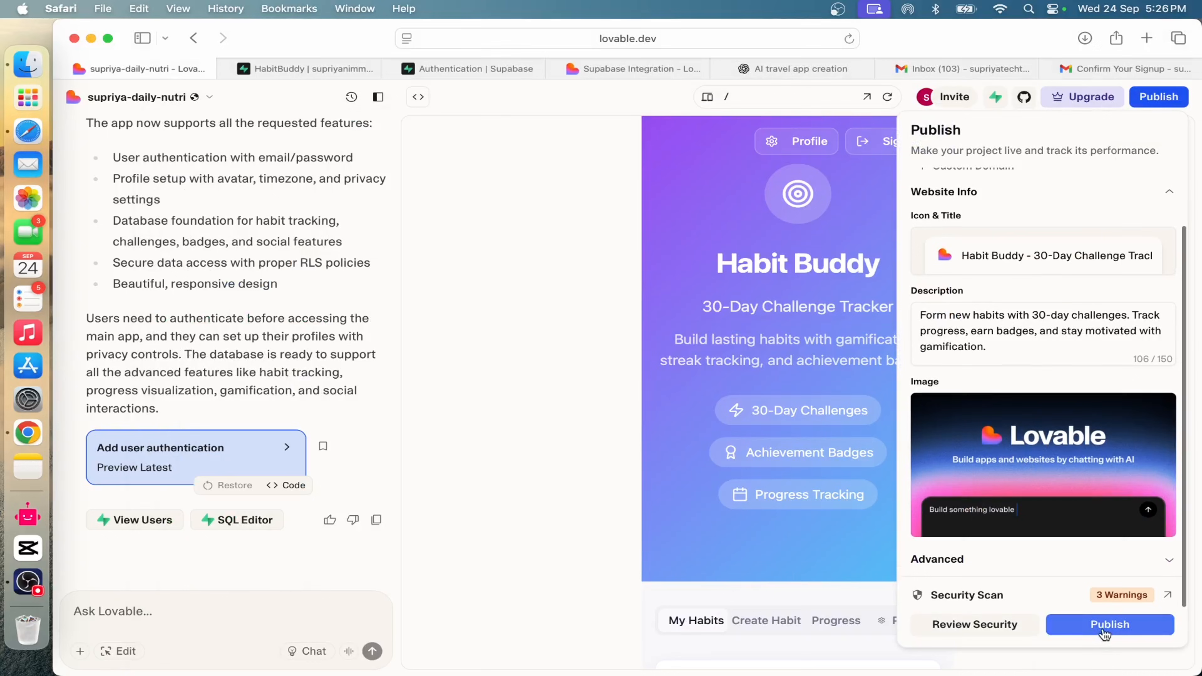
{"action": "left_click", "coordinate": [1104, 633]}
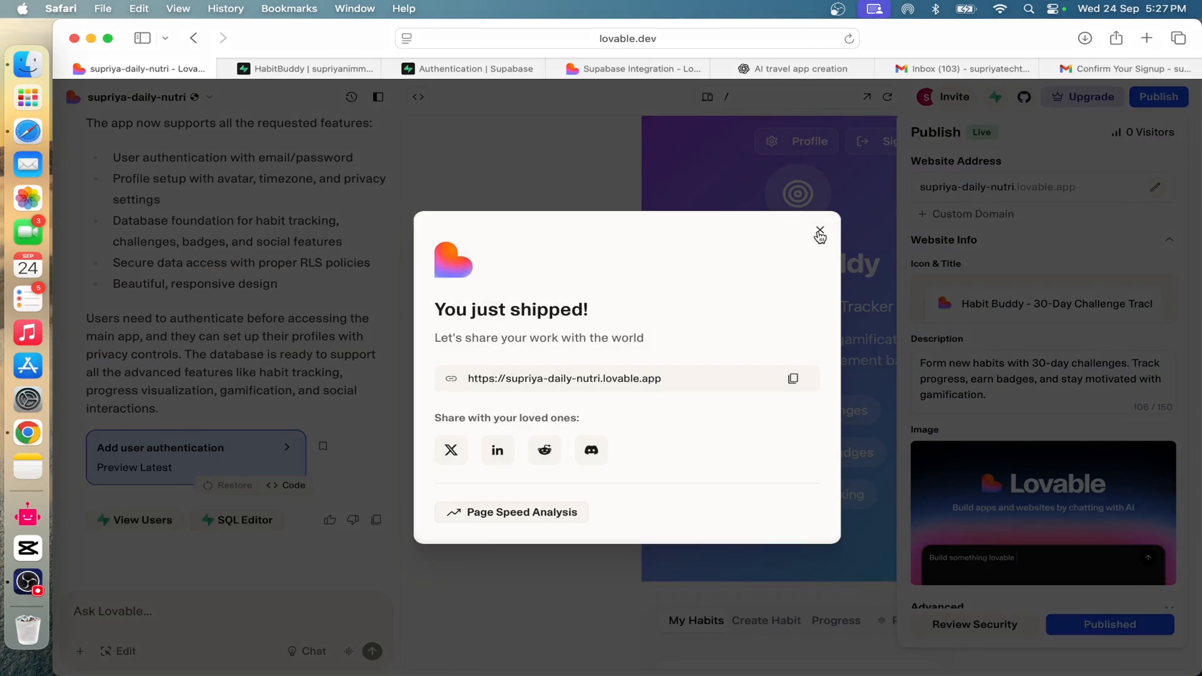
{"action": "left_click", "coordinate": [794, 380]}
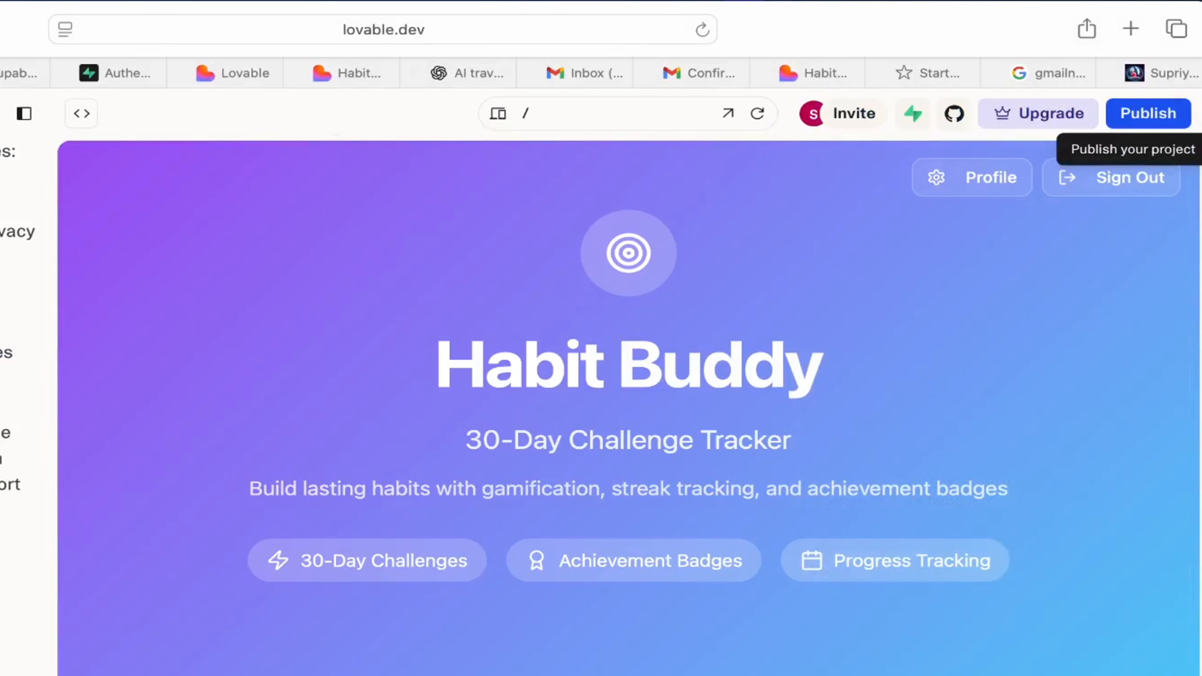
Open the project's custom domain settings from the publish options, then view the live Habit Buddy site from its connected domain.
{"action": "left_click", "coordinate": [1146, 124]}
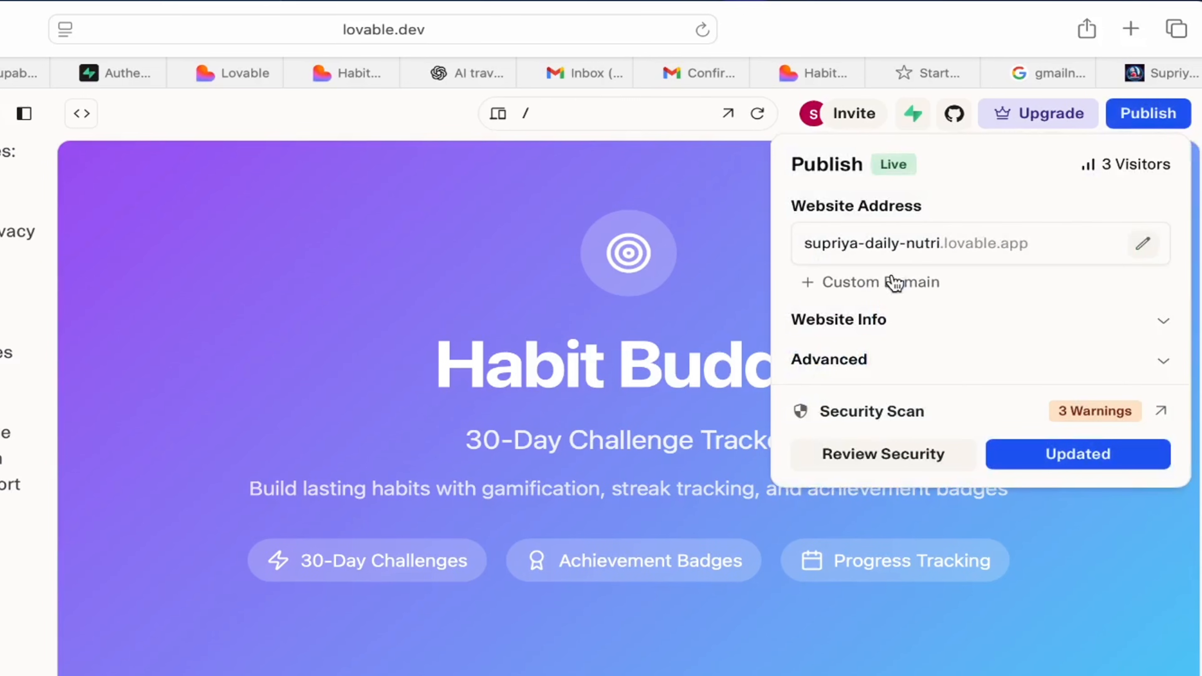
{"action": "left_click", "coordinate": [872, 287]}
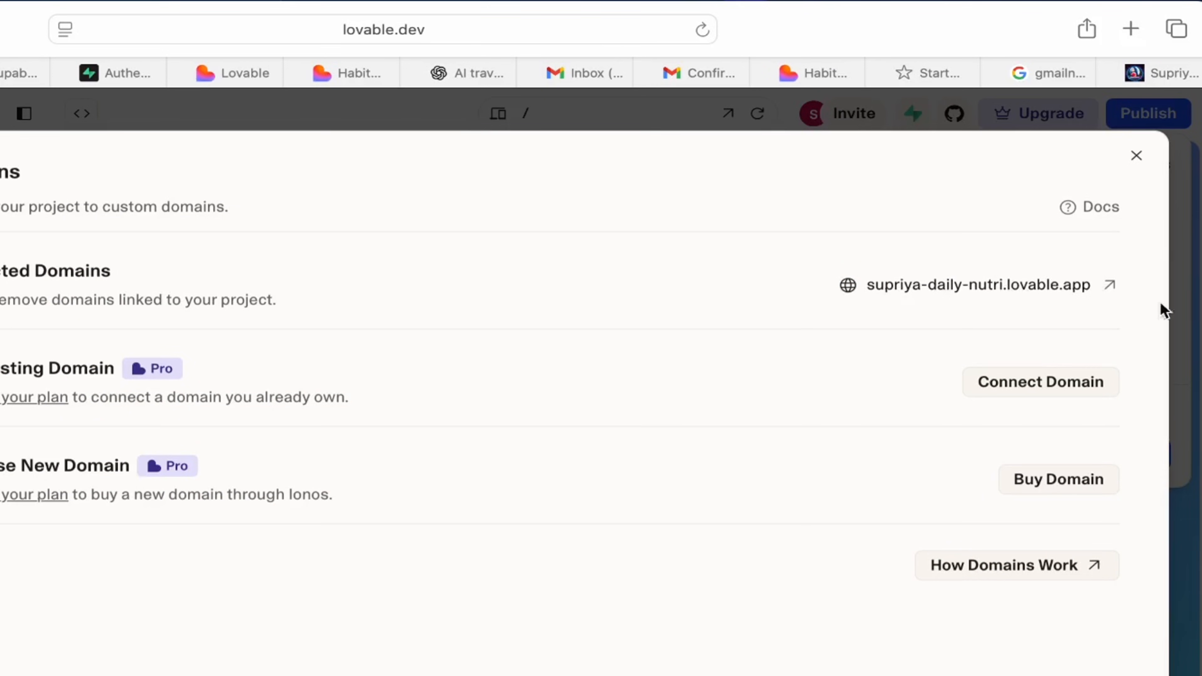
{"action": "left_click", "coordinate": [1109, 287]}
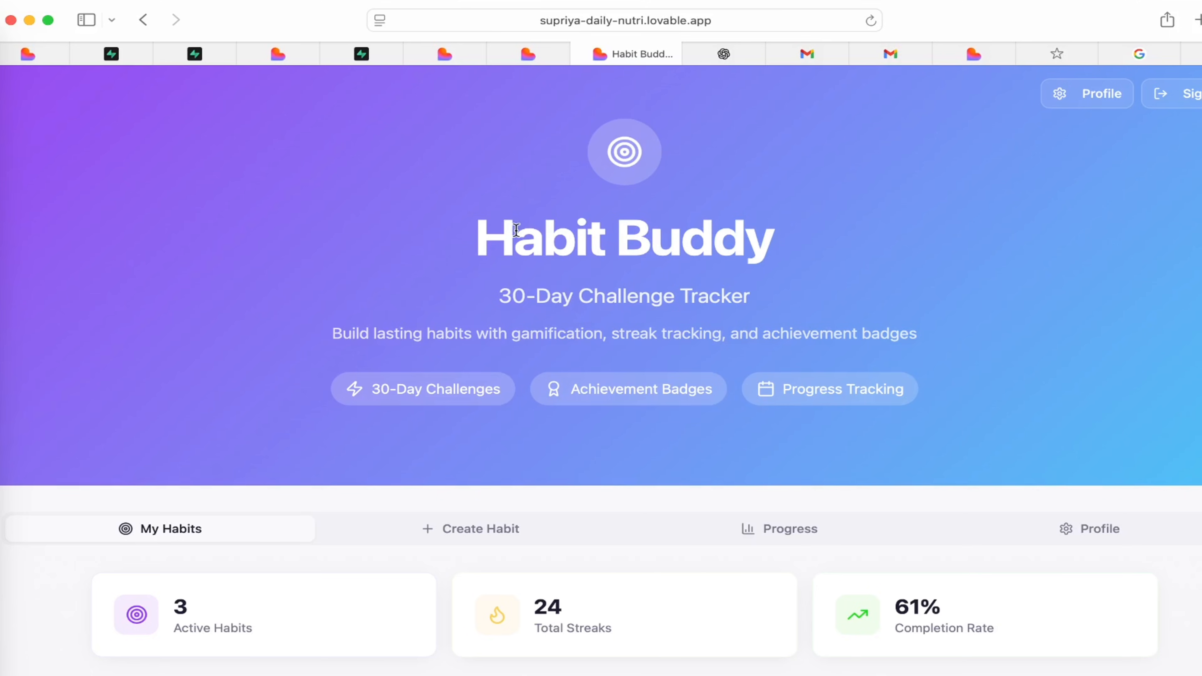
{"action": "scroll", "coordinate": [737, 376], "scroll_direction": "down", "scroll_amount": 15}
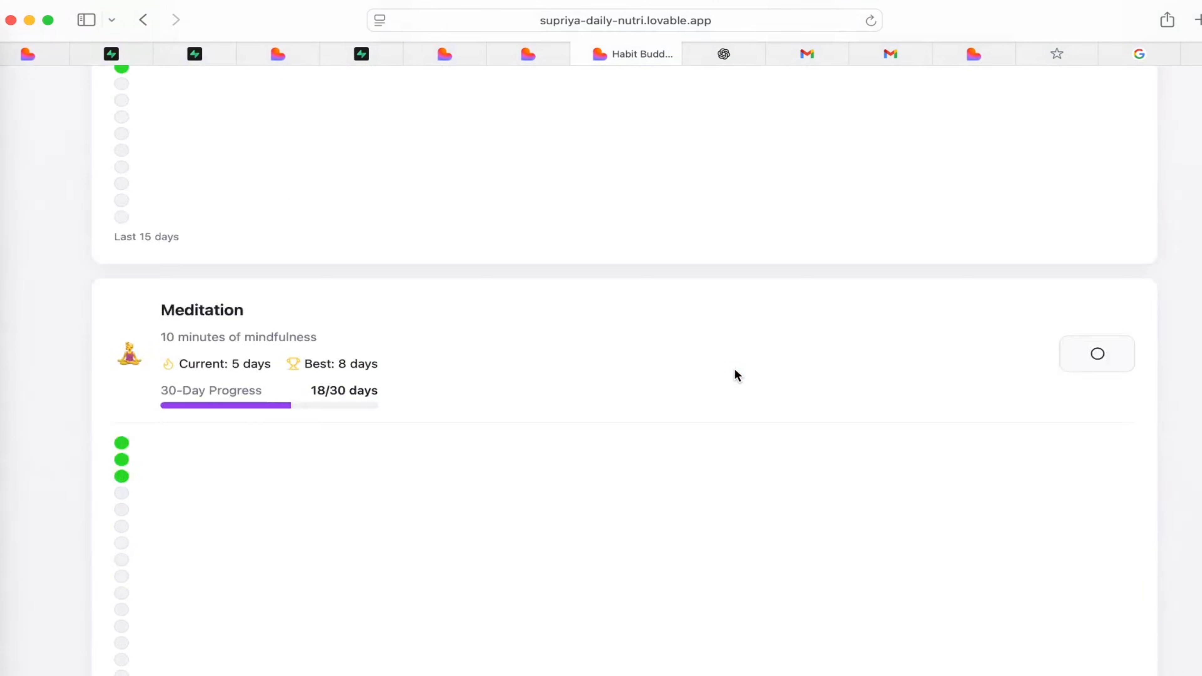
{"action": "scroll", "coordinate": [734, 370], "scroll_direction": "up", "scroll_amount": 15}
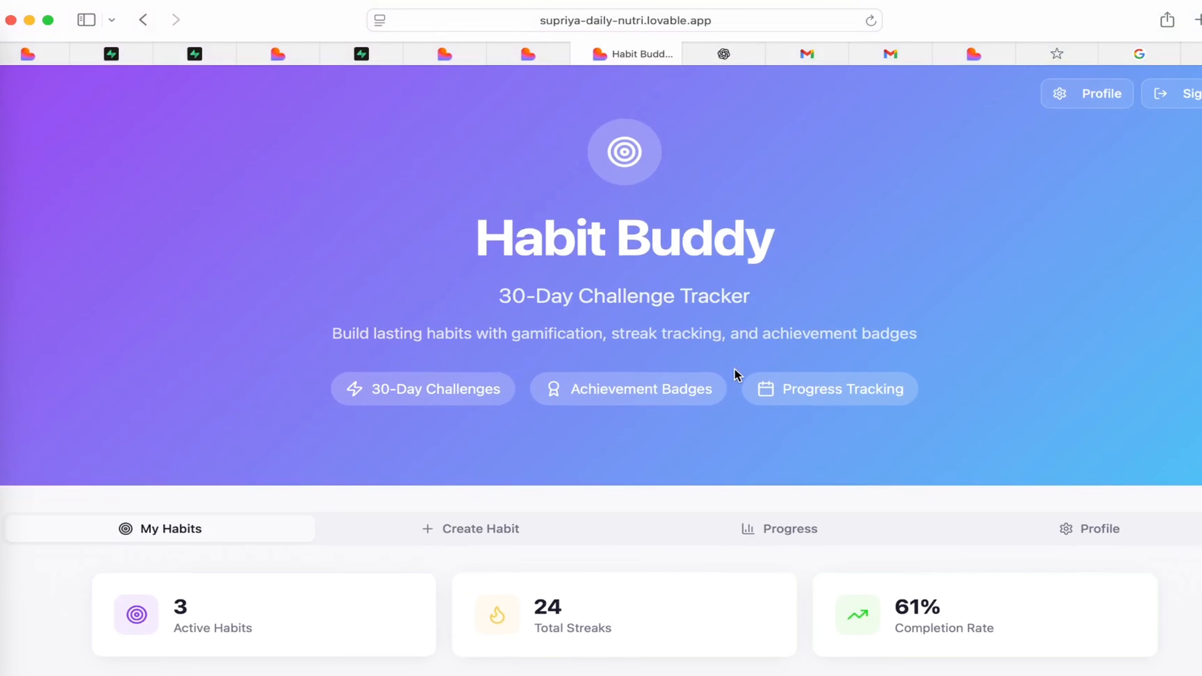
Switch to the mirrored iPhone and load the published Habit Buddy lovable.app address in Chrome.
{"action": "left_click", "coordinate": [720, 20]}
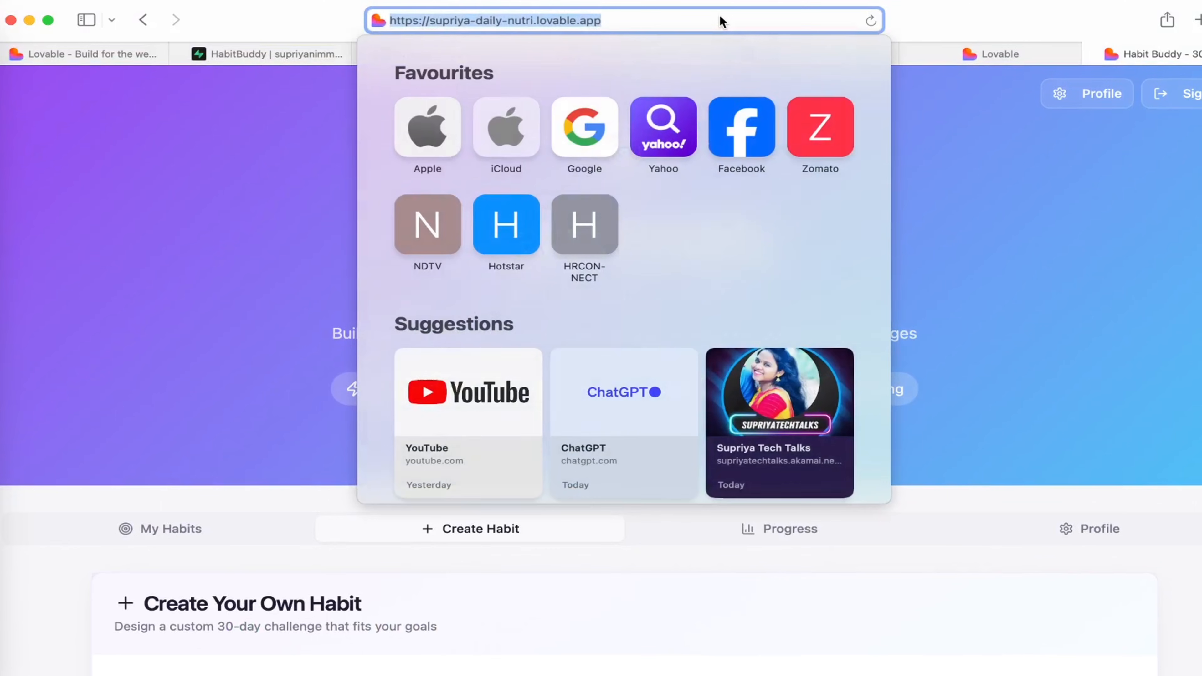
{"action": "left_click", "coordinate": [254, 152]}
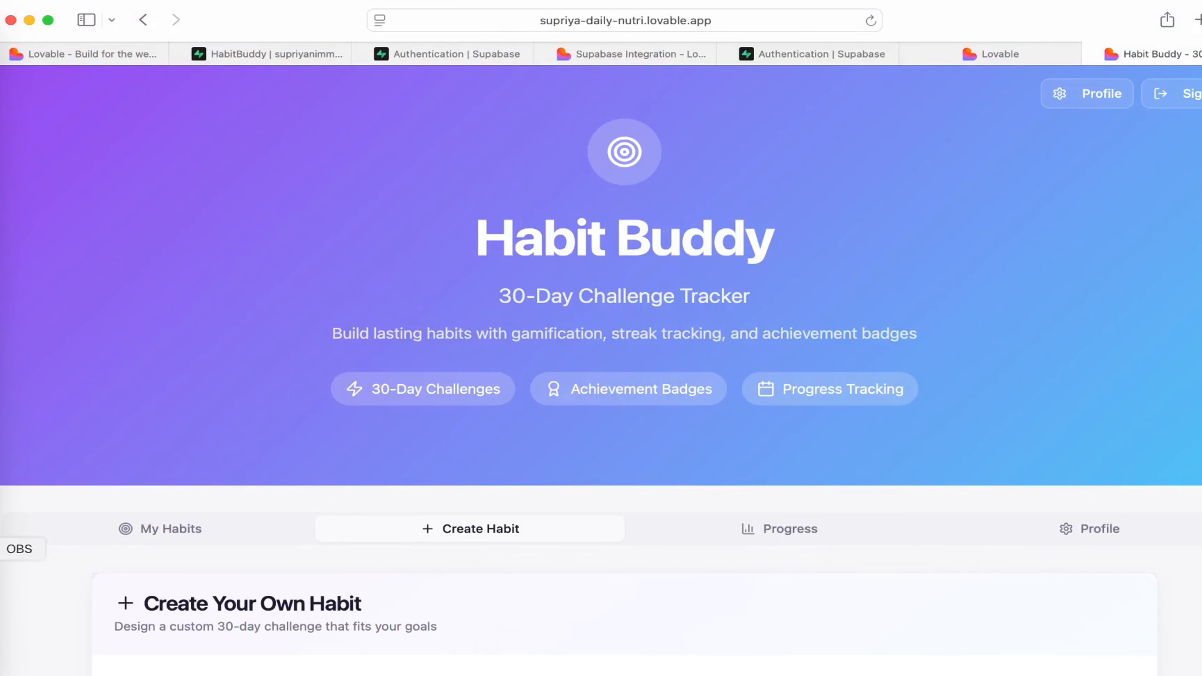
{"action": "left_click", "coordinate": [3, 586]}
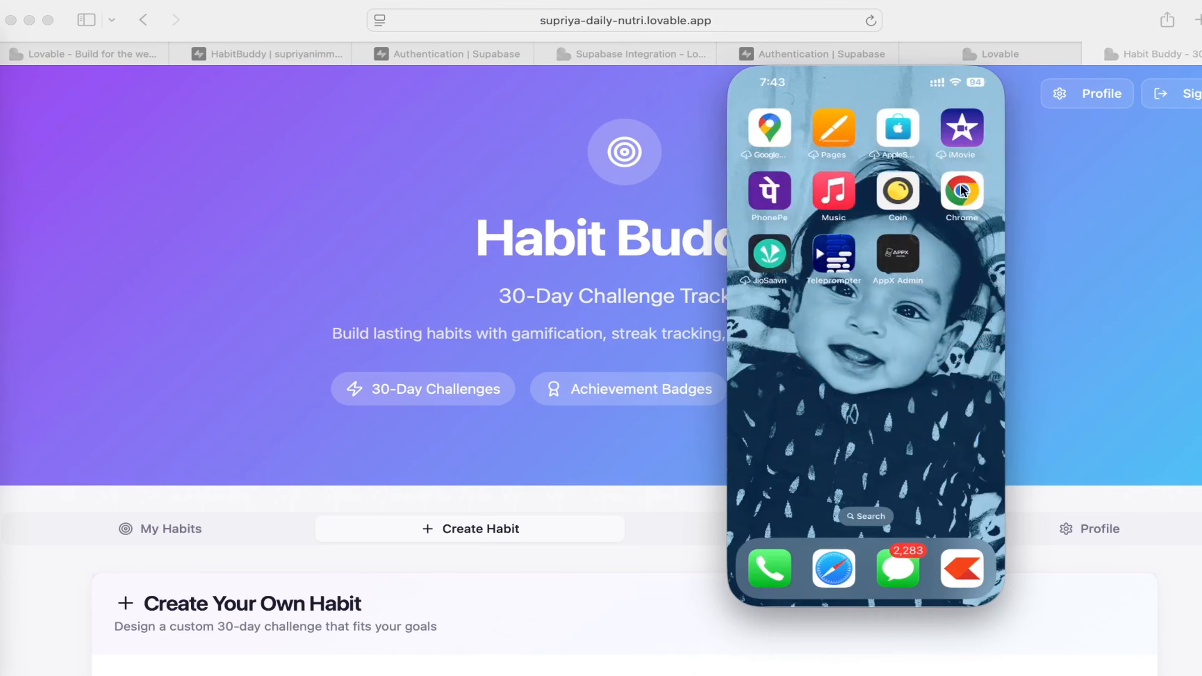
{"action": "left_click", "coordinate": [961, 189]}
{"action": "left_click", "coordinate": [754, 108]}
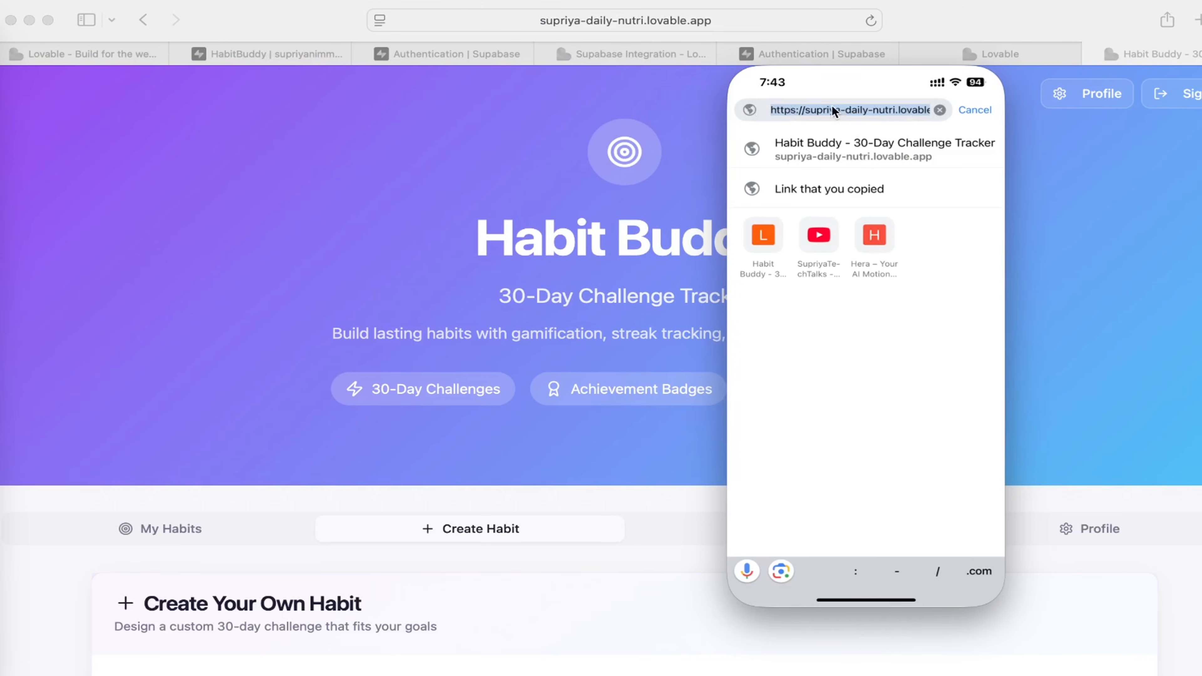
{"action": "key", "text": "Return"}
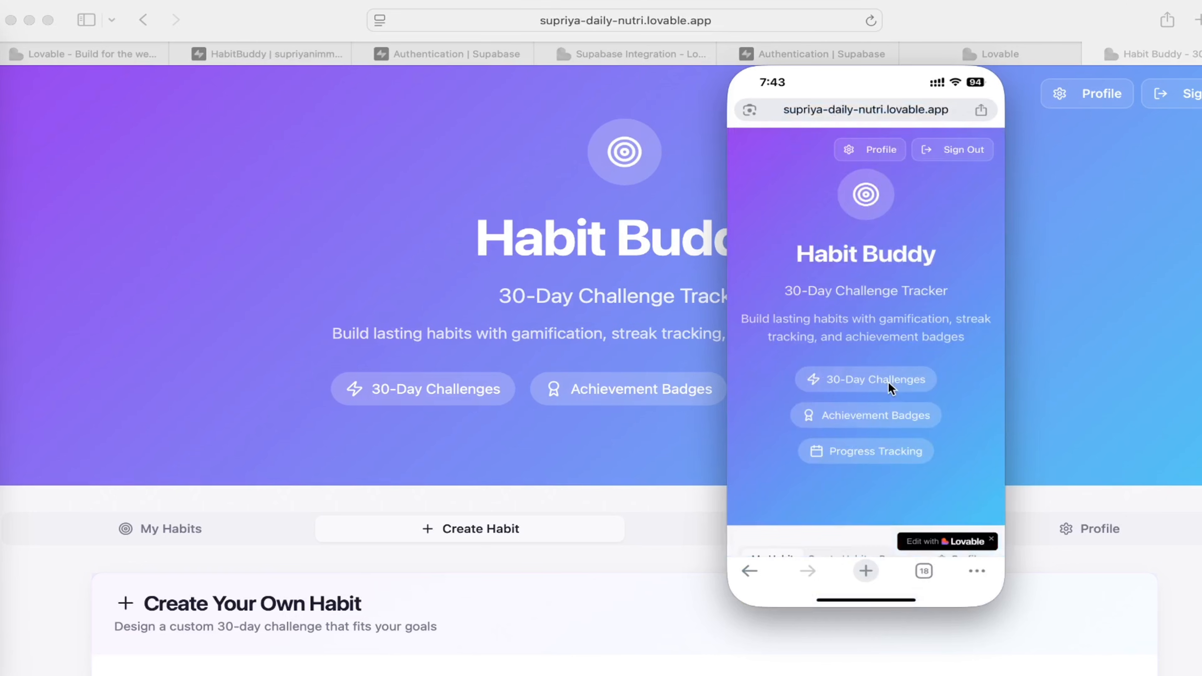
Review the Habit Buddy home page and My Habits list on the phone.
{"action": "scroll", "coordinate": [889, 382], "scroll_direction": "down", "scroll_amount": 10}
{"action": "scroll", "coordinate": [890, 388], "scroll_direction": "down", "scroll_amount": 10}
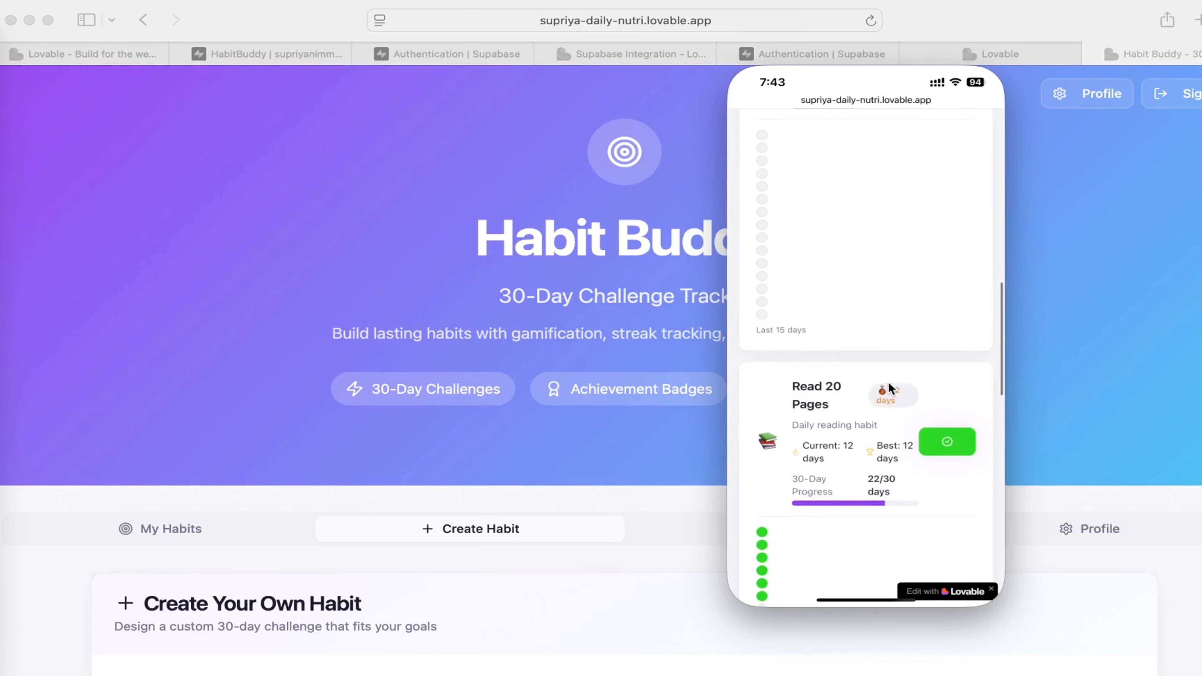
{"action": "scroll", "coordinate": [890, 388], "scroll_direction": "up", "scroll_amount": 5}
{"action": "scroll", "coordinate": [889, 384], "scroll_direction": "up", "scroll_amount": 15}
{"action": "scroll", "coordinate": [888, 381], "scroll_direction": "down", "scroll_amount": 8}
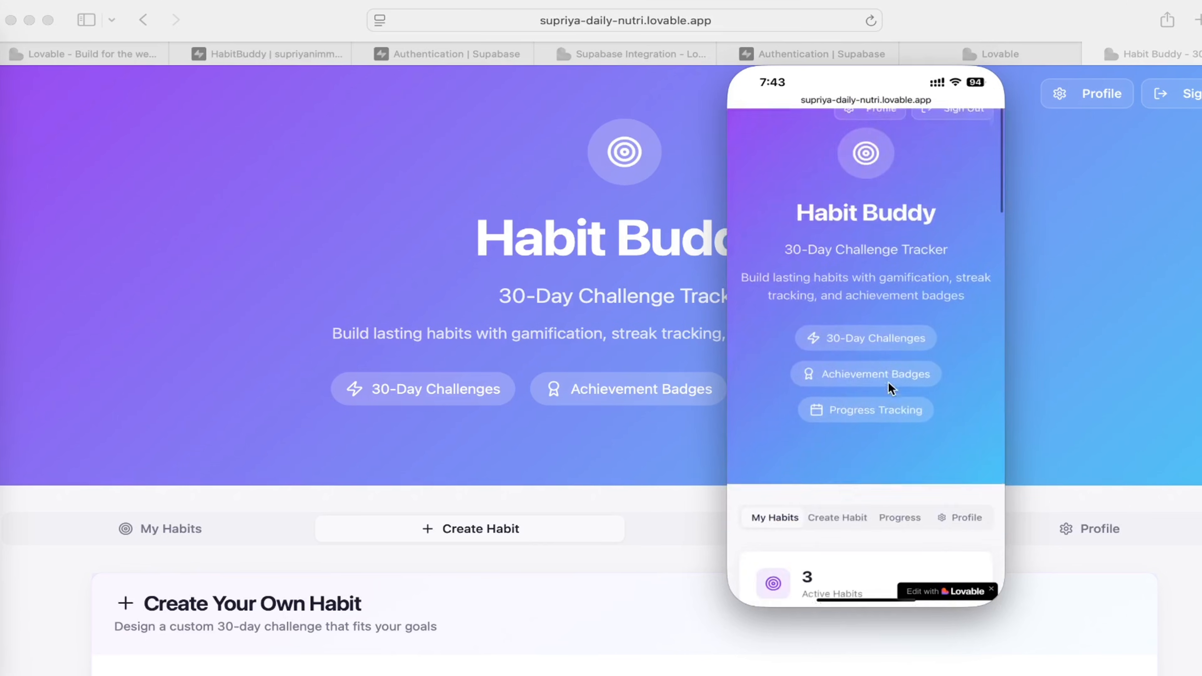
Examine the Create Habit form and the Progress section's statistics and Weekly Progress on the phone.
{"action": "left_click", "coordinate": [837, 309]}
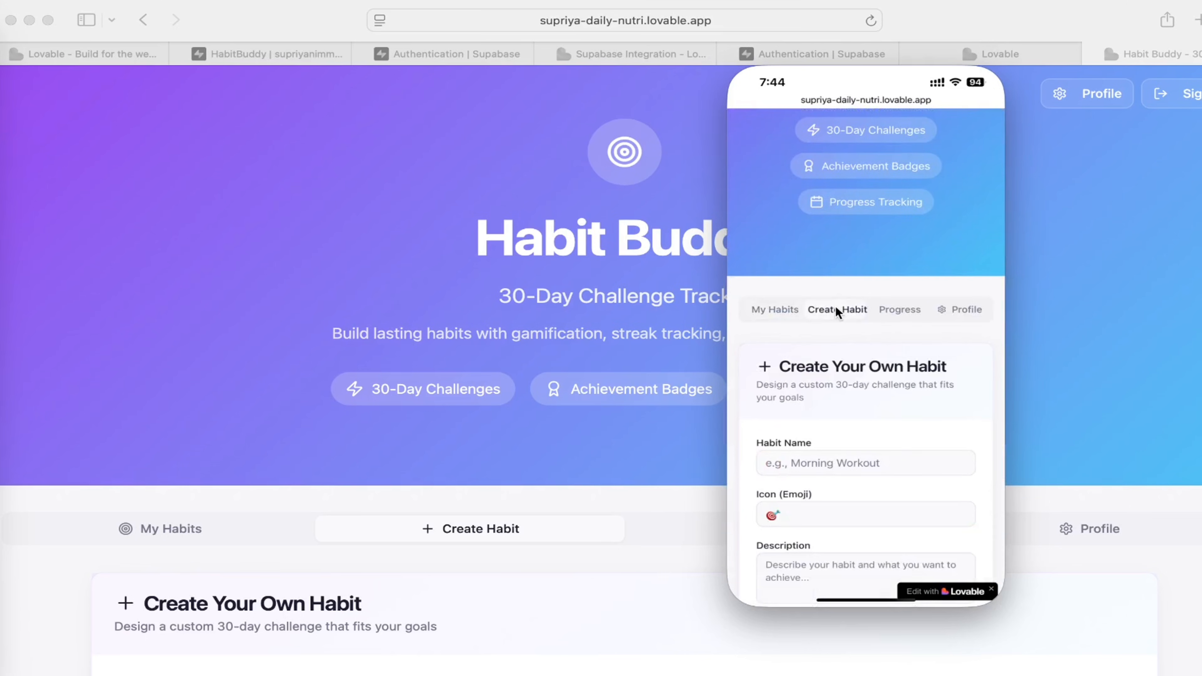
{"action": "scroll", "coordinate": [893, 436], "scroll_direction": "down", "scroll_amount": 5}
{"action": "scroll", "coordinate": [894, 432], "scroll_direction": "up", "scroll_amount": 10}
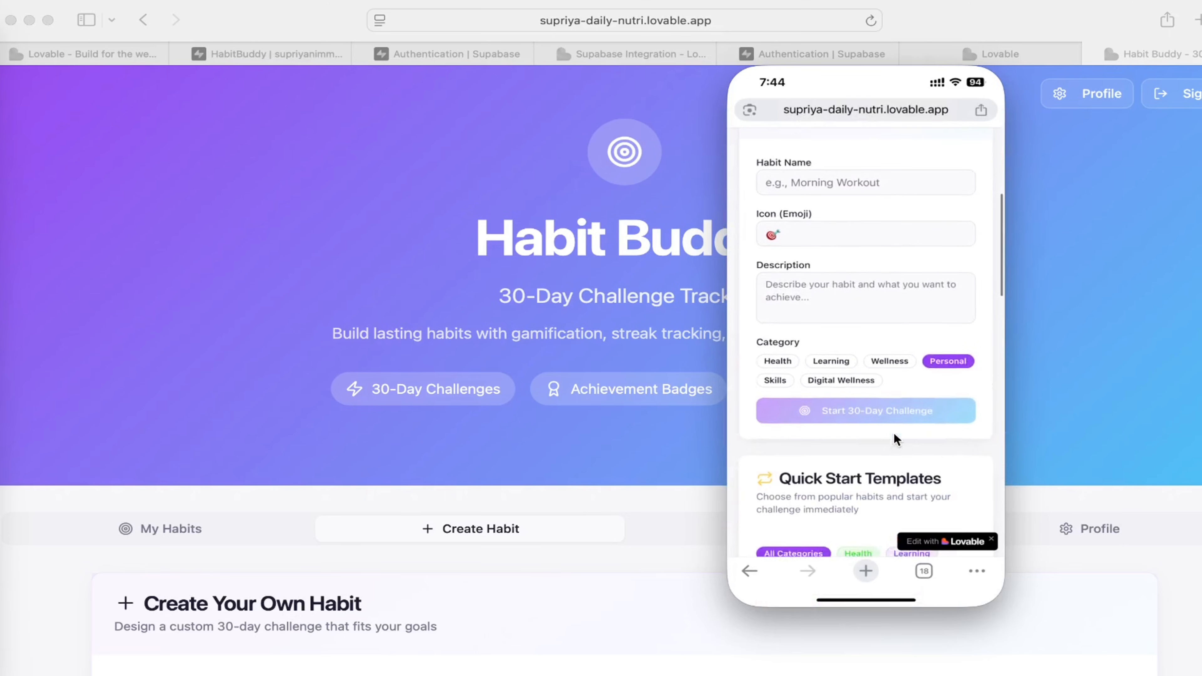
{"action": "left_click", "coordinate": [900, 441]}
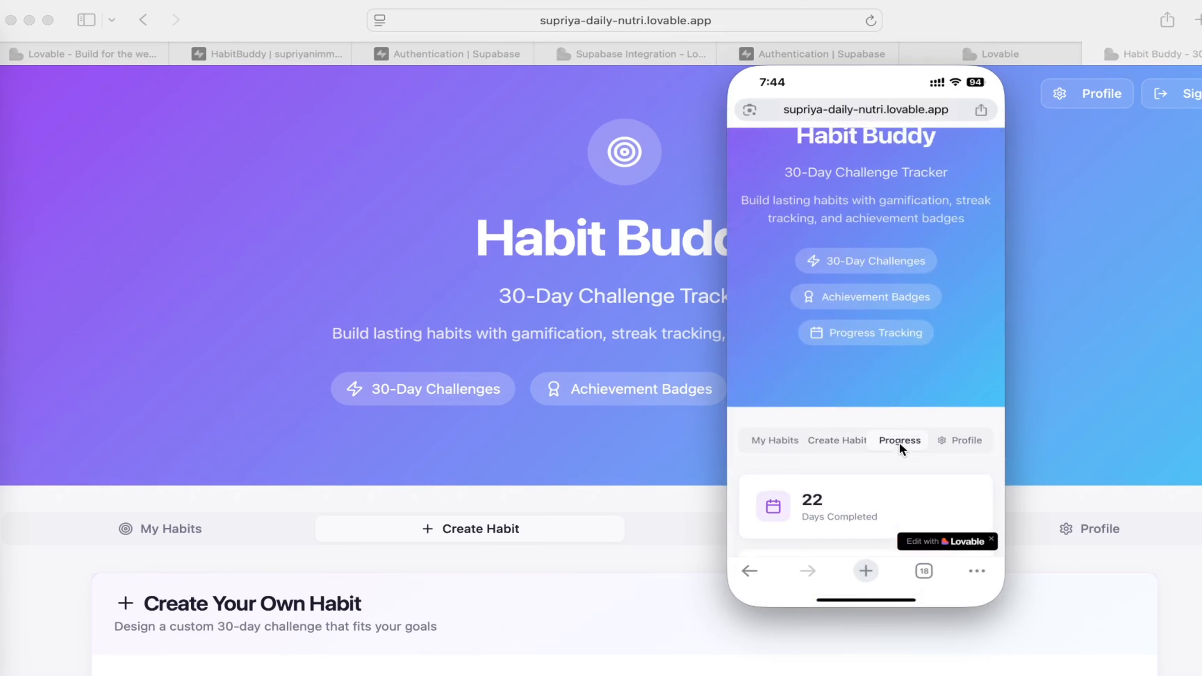
{"action": "scroll", "coordinate": [872, 462], "scroll_direction": "down", "scroll_amount": 5}
{"action": "scroll", "coordinate": [872, 465], "scroll_direction": "down", "scroll_amount": 2}
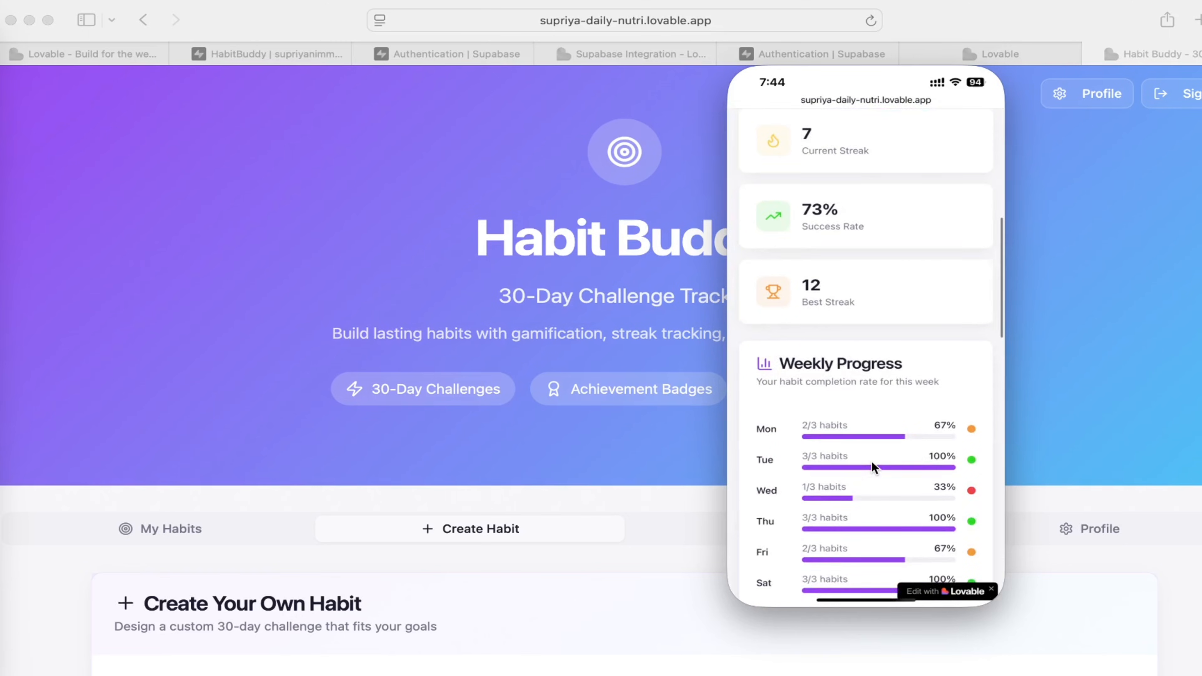
{"action": "scroll", "coordinate": [872, 466], "scroll_direction": "up", "scroll_amount": 8}
Create a habit named Yoga in the Health category on the phone and start its 30-day challenge.
{"action": "left_click", "coordinate": [833, 513]}
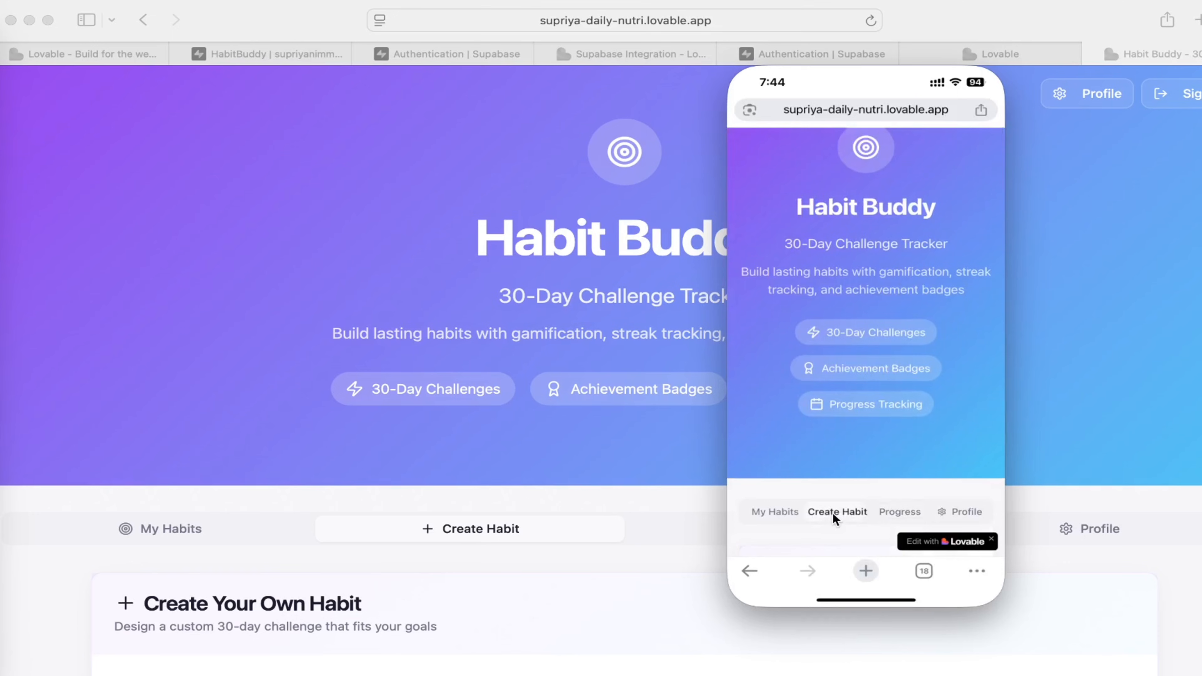
{"action": "scroll", "coordinate": [859, 512], "scroll_direction": "down", "scroll_amount": 10}
{"action": "scroll", "coordinate": [852, 244], "scroll_direction": "up", "scroll_amount": 8}
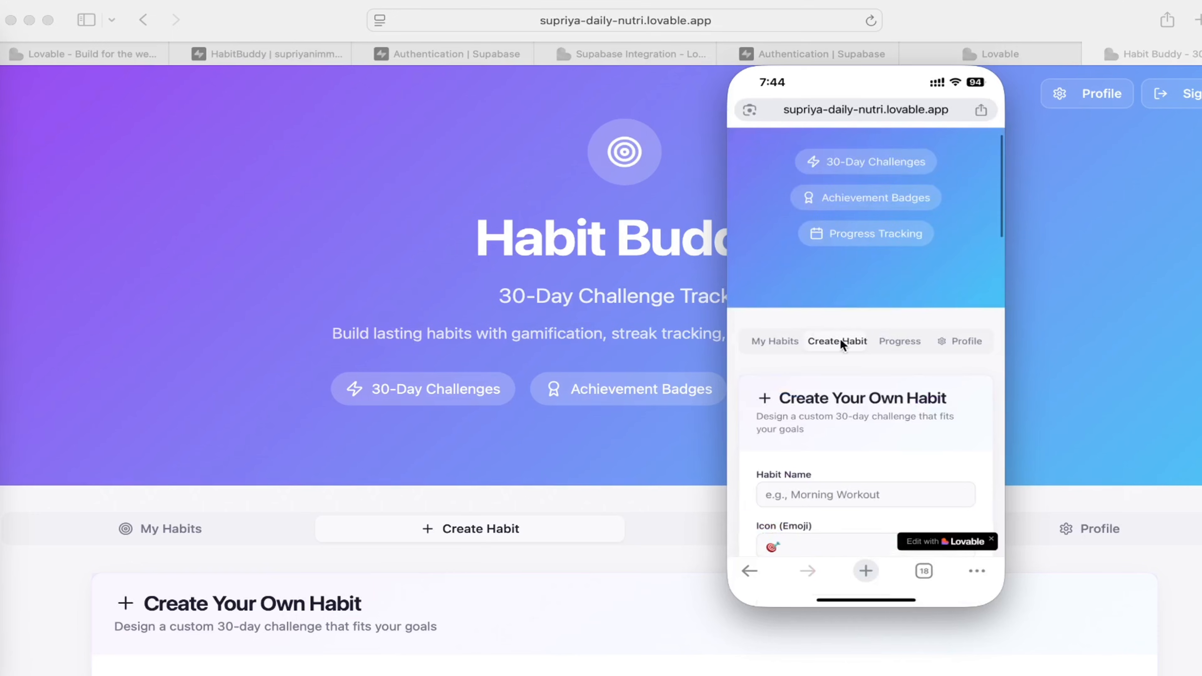
{"action": "scroll", "coordinate": [842, 400], "scroll_direction": "down", "scroll_amount": 4}
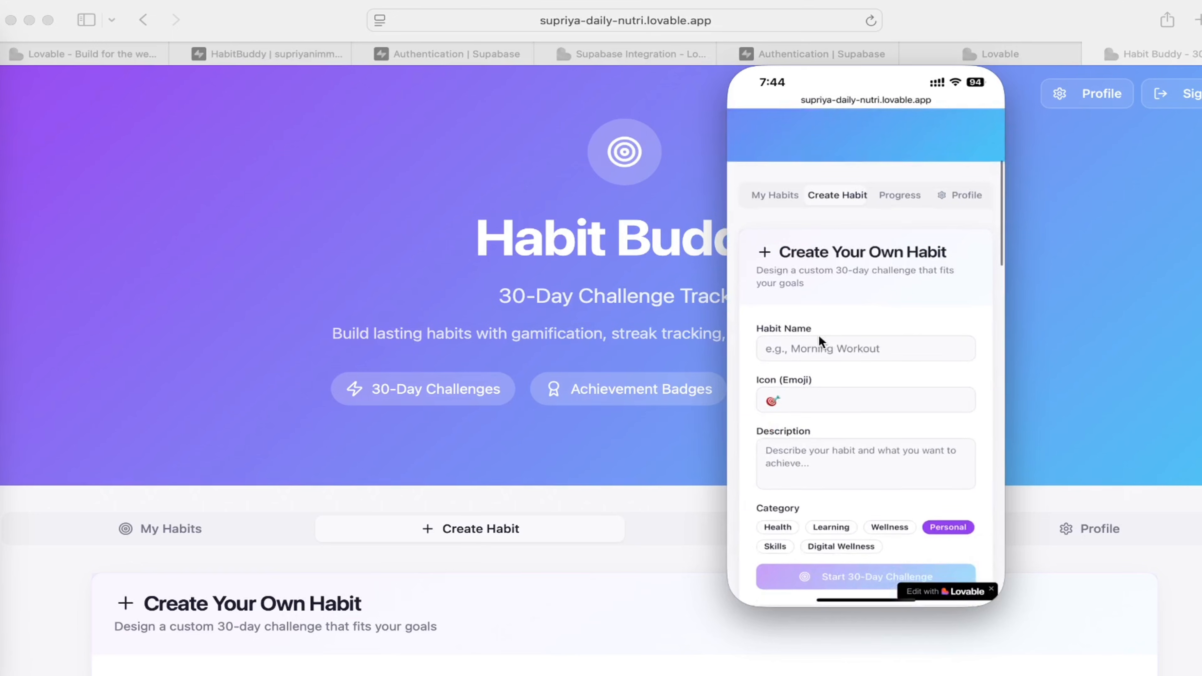
{"action": "left_click", "coordinate": [843, 347]}
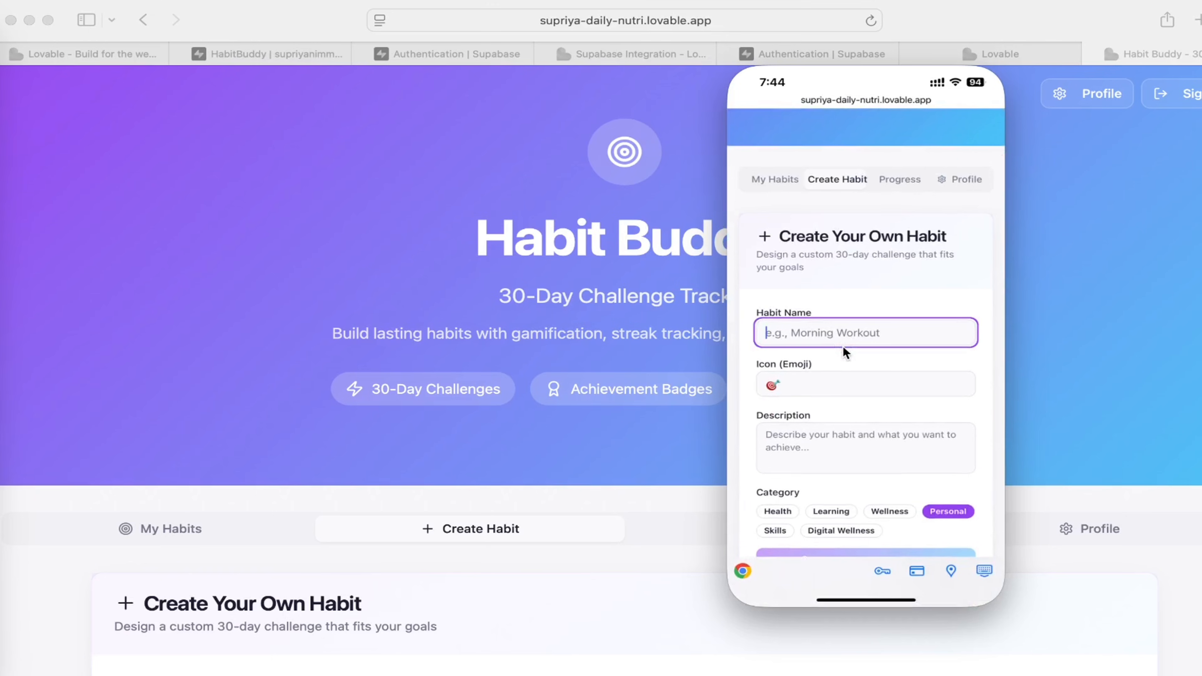
{"action": "type", "text": "Yoga"}
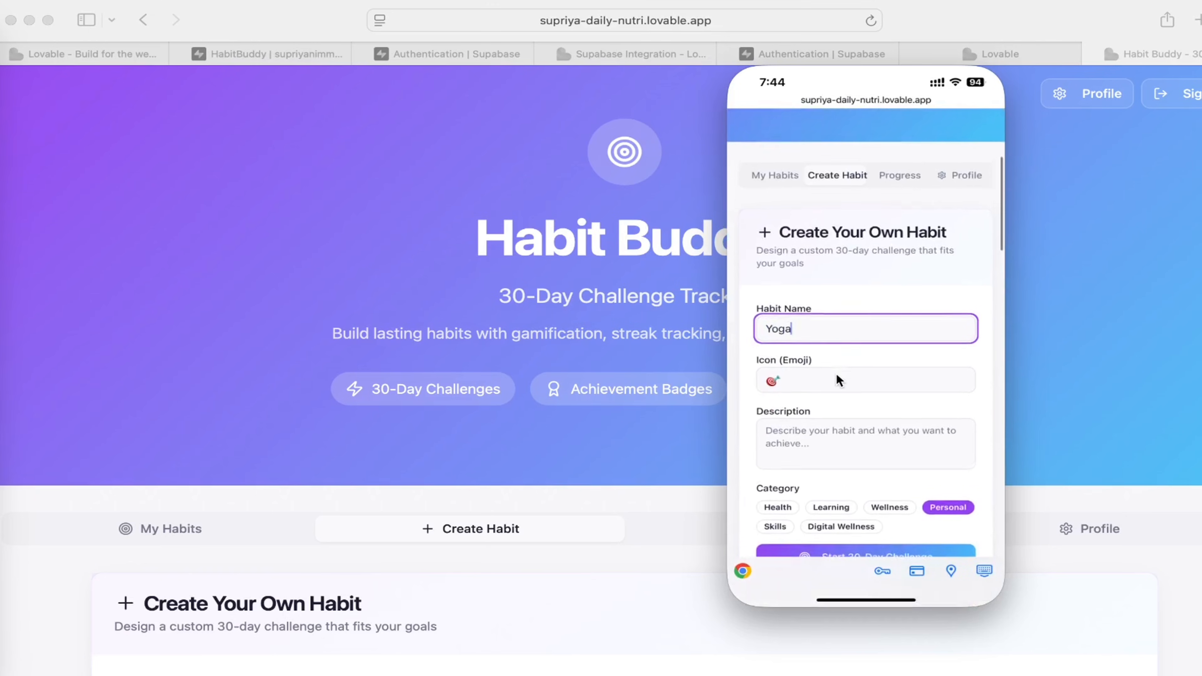
{"action": "scroll", "coordinate": [836, 373], "scroll_direction": "down", "scroll_amount": 2}
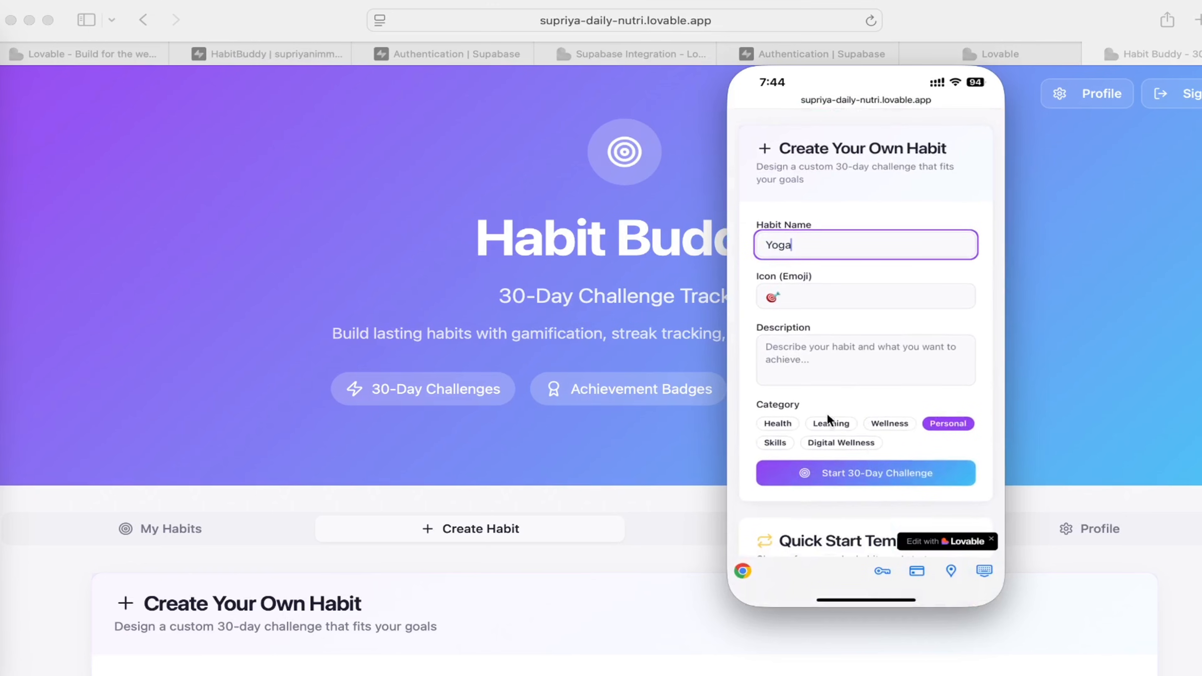
{"action": "left_click", "coordinate": [777, 423]}
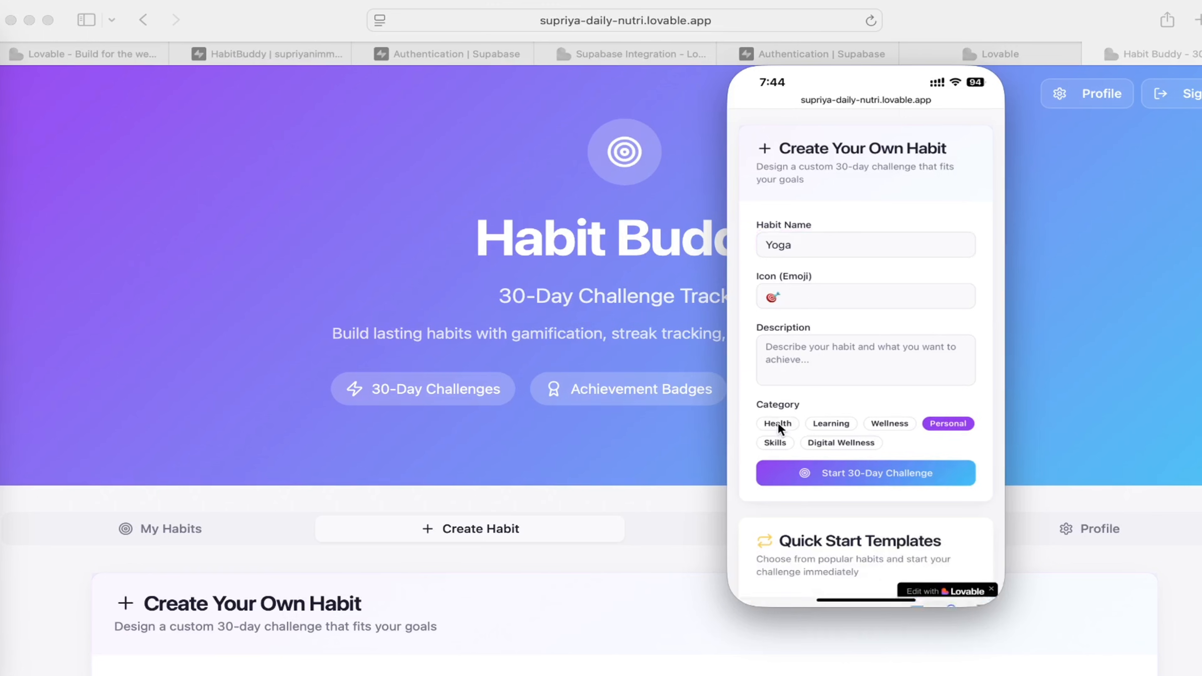
{"action": "left_click", "coordinate": [871, 473]}
Browse the Quick Start Templates from Morning Exercise to Journal Writing on the phone.
{"action": "scroll", "coordinate": [904, 487], "scroll_direction": "down", "scroll_amount": 5}
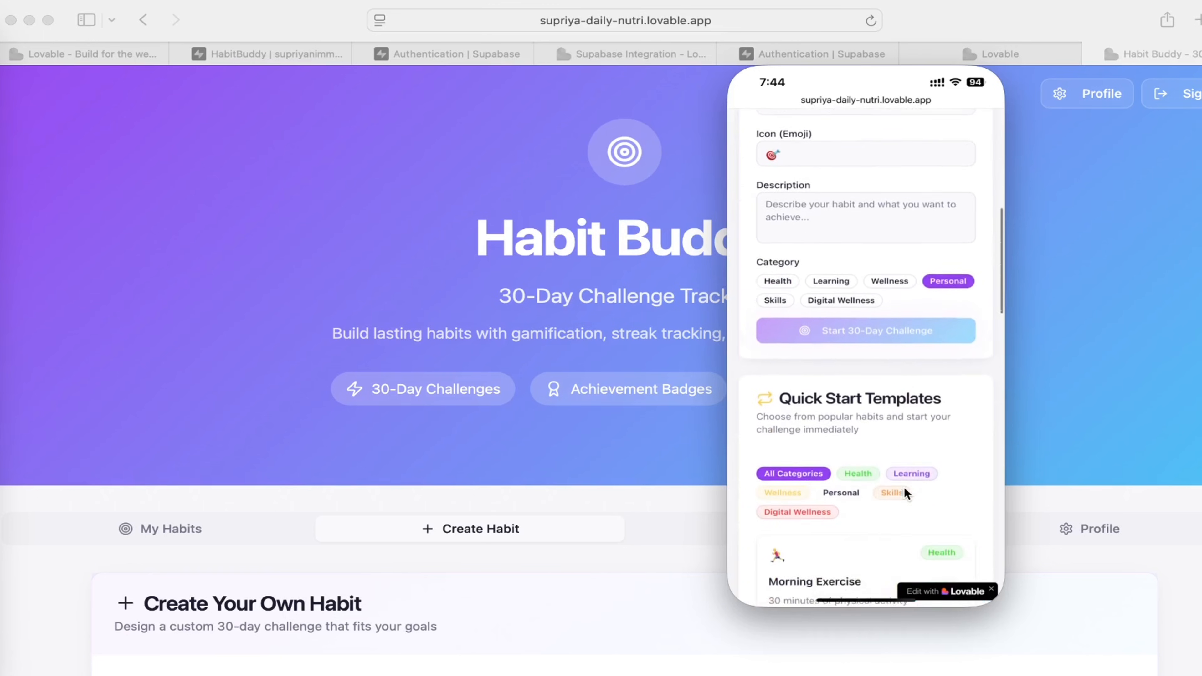
{"action": "scroll", "coordinate": [903, 486], "scroll_direction": "down", "scroll_amount": 3}
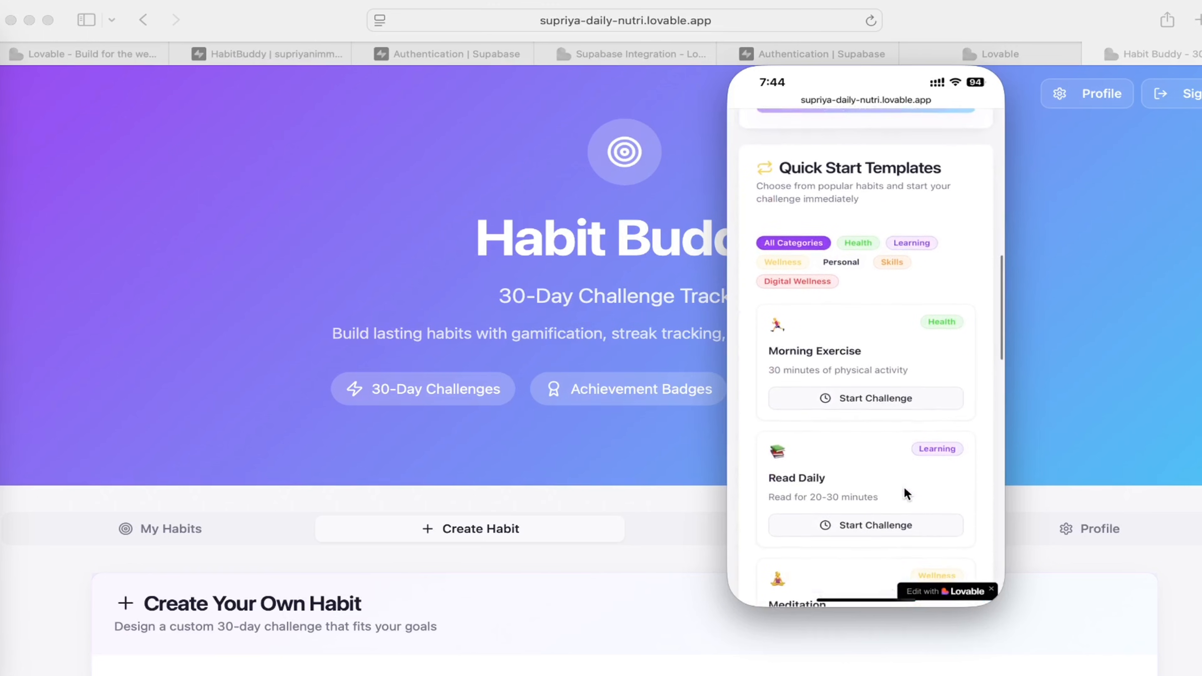
{"action": "scroll", "coordinate": [832, 451], "scroll_direction": "down", "scroll_amount": 3}
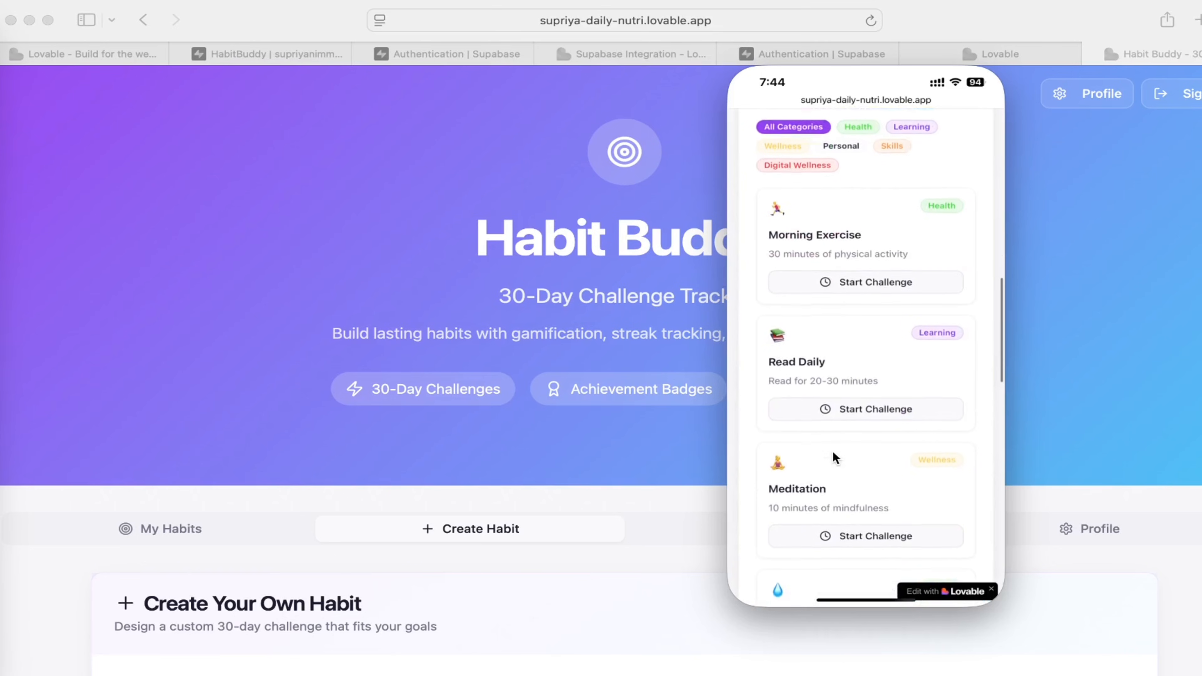
{"action": "scroll", "coordinate": [883, 473], "scroll_direction": "down", "scroll_amount": 5}
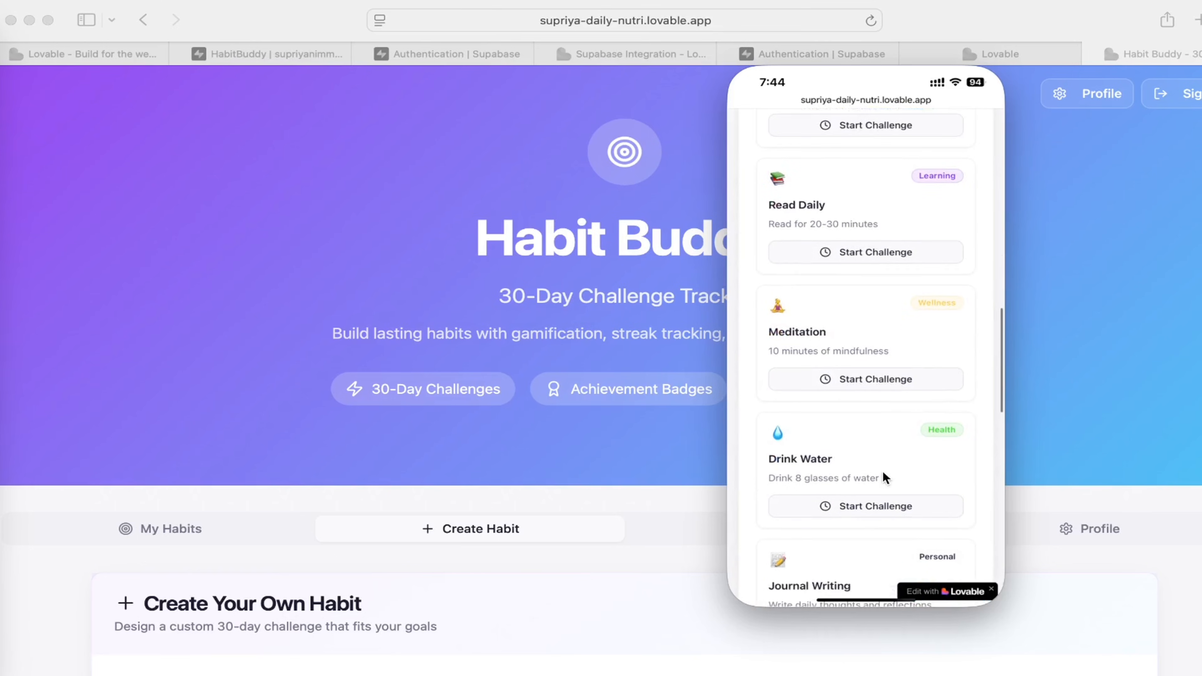
{"action": "scroll", "coordinate": [883, 471], "scroll_direction": "up", "scroll_amount": 10}
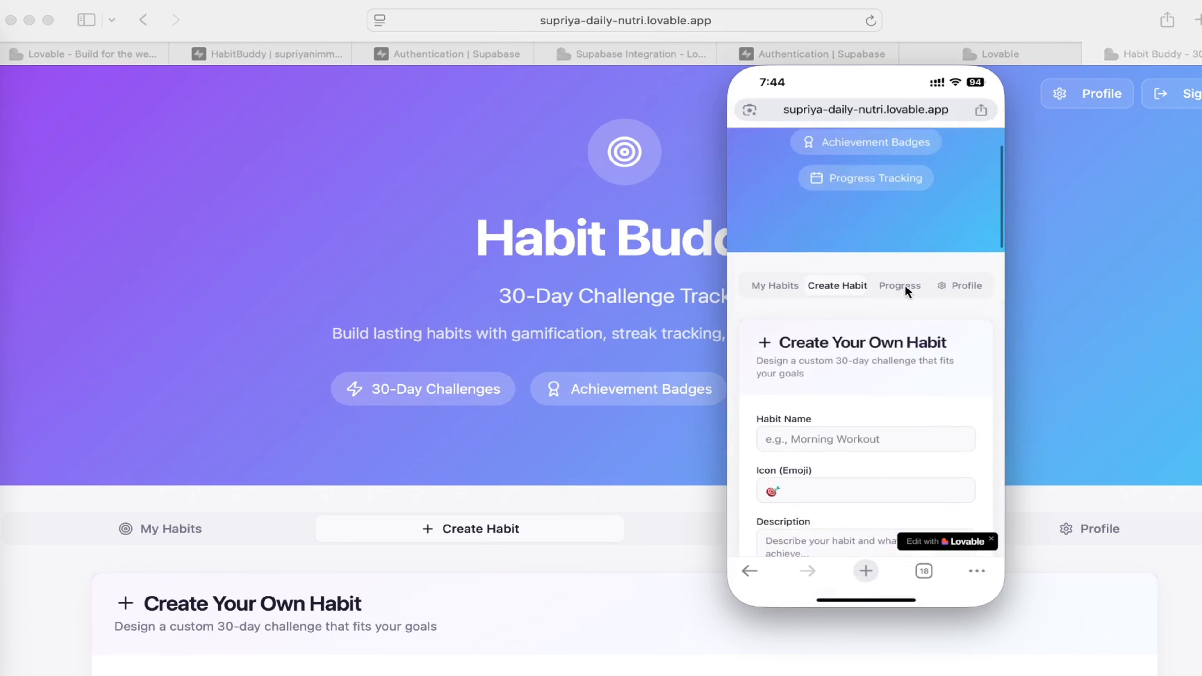
Check the Progress statistics and the Profile Setup form on the phone.
{"action": "left_click", "coordinate": [902, 286]}
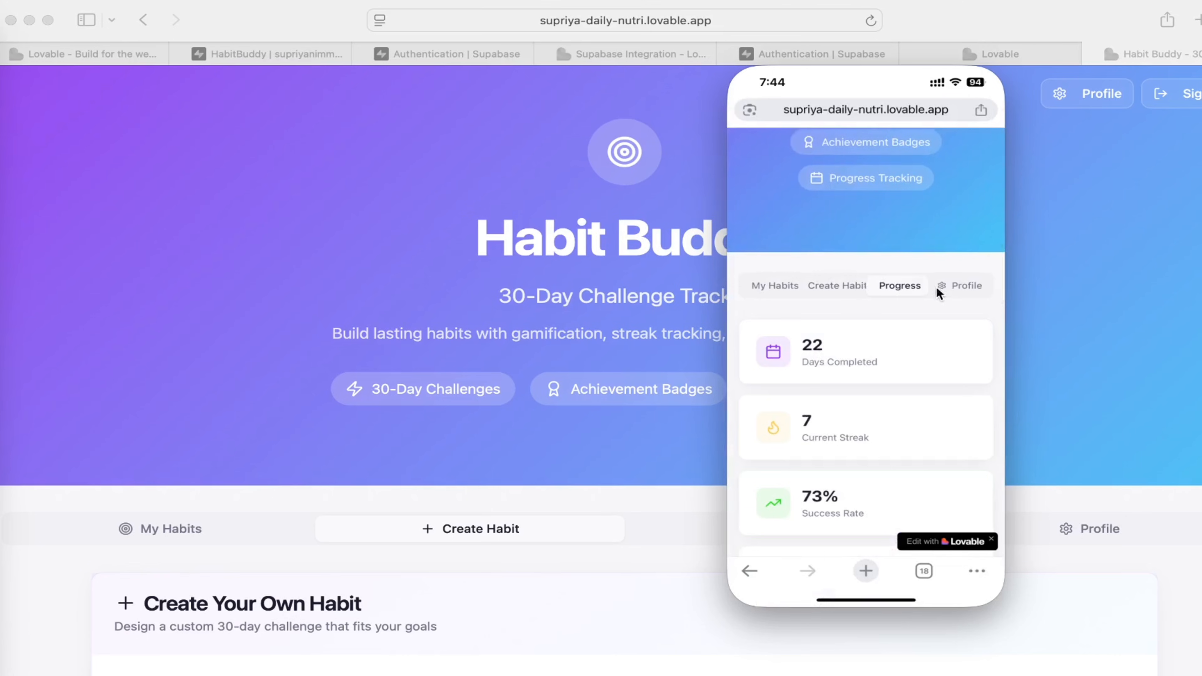
{"action": "left_click", "coordinate": [961, 287]}
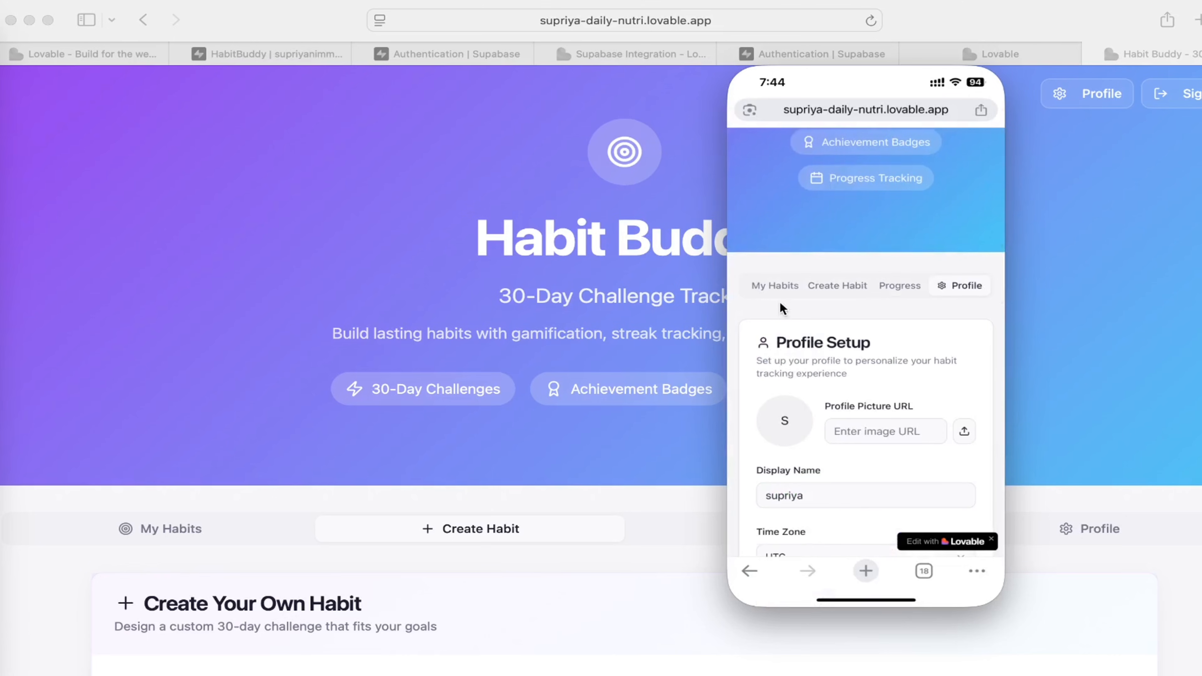
{"action": "scroll", "coordinate": [858, 426], "scroll_direction": "down", "scroll_amount": 5}
{"action": "scroll", "coordinate": [859, 427], "scroll_direction": "up", "scroll_amount": 10}
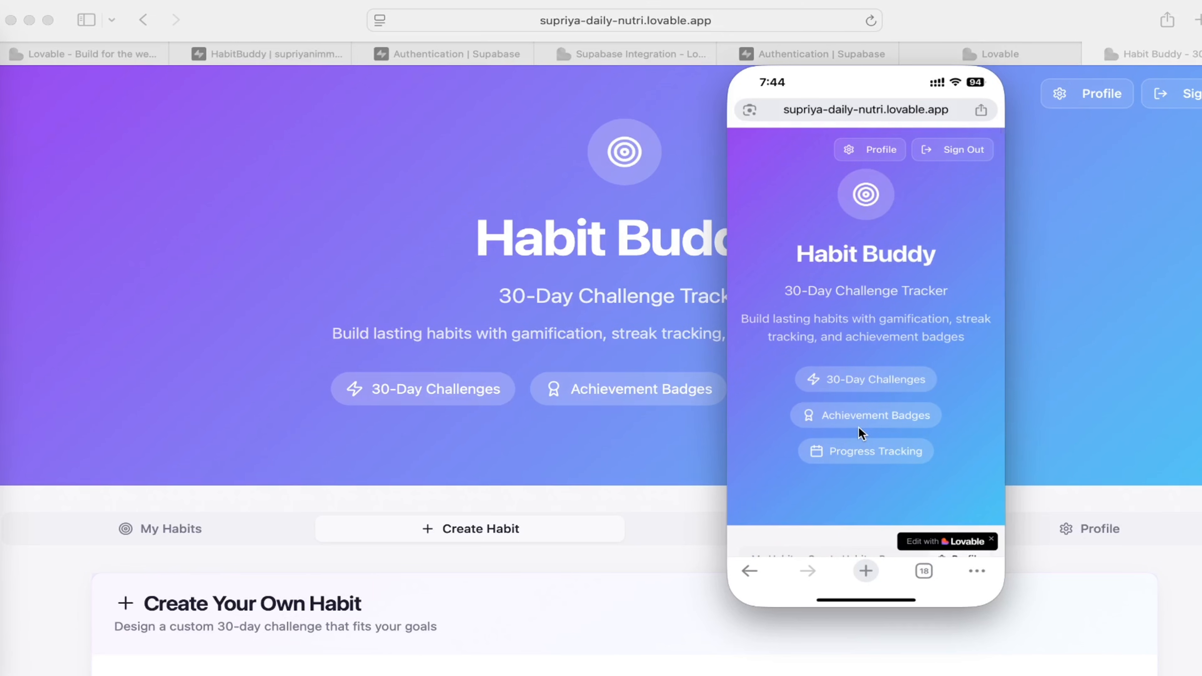
Sign out of Habit Buddy on the phone and switch to the Sign Up form.
{"action": "scroll", "coordinate": [859, 428], "scroll_direction": "down", "scroll_amount": 4}
{"action": "scroll", "coordinate": [859, 434], "scroll_direction": "up", "scroll_amount": 5}
{"action": "left_click", "coordinate": [946, 148]}
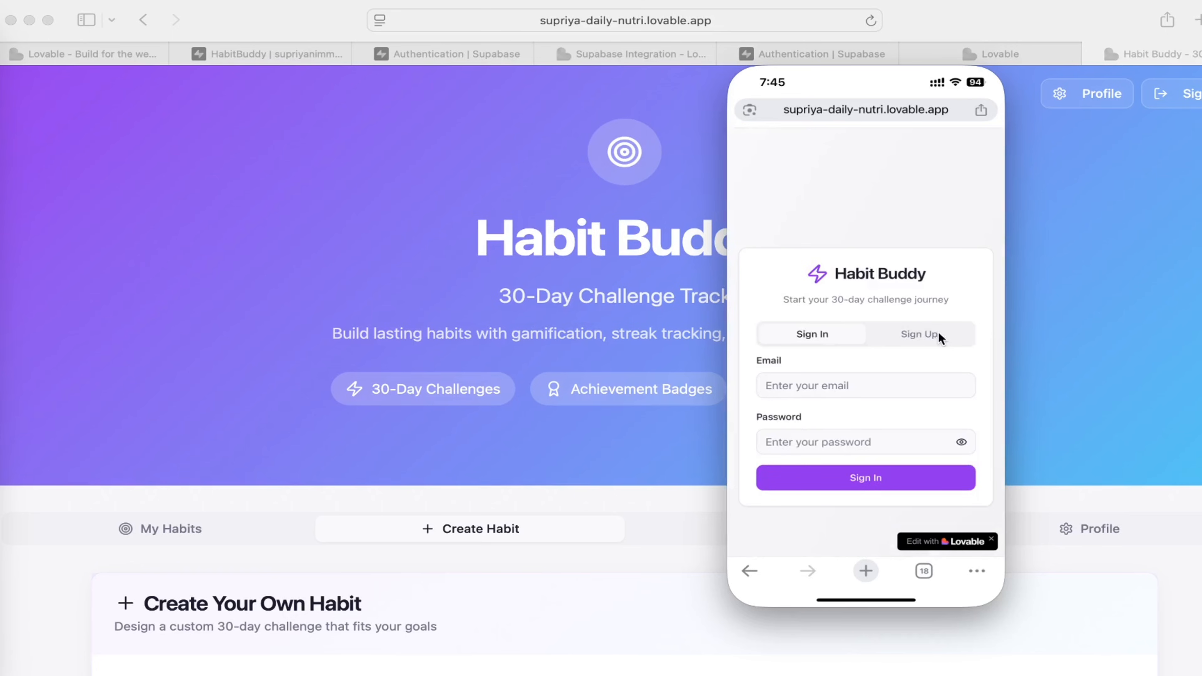
{"action": "left_click", "coordinate": [919, 334]}
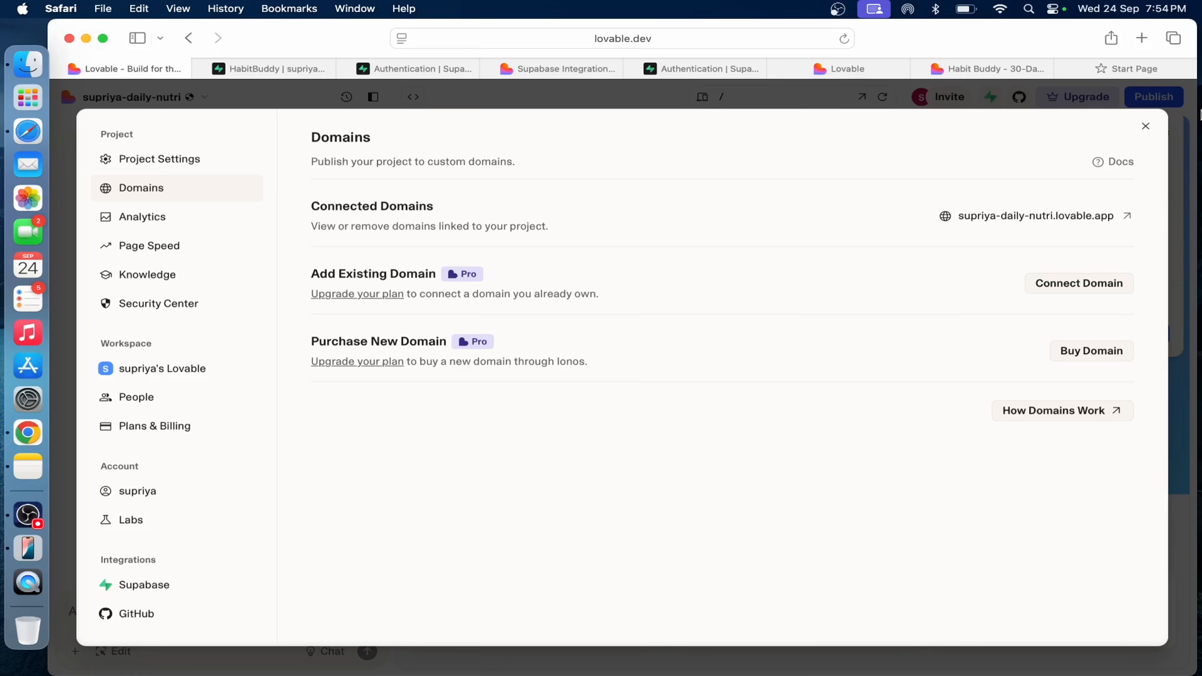
Search the web for appilix in a new Safari tab and open the Appilix website.
{"action": "left_click", "coordinate": [1144, 40]}
{"action": "type", "text": "appilix"}
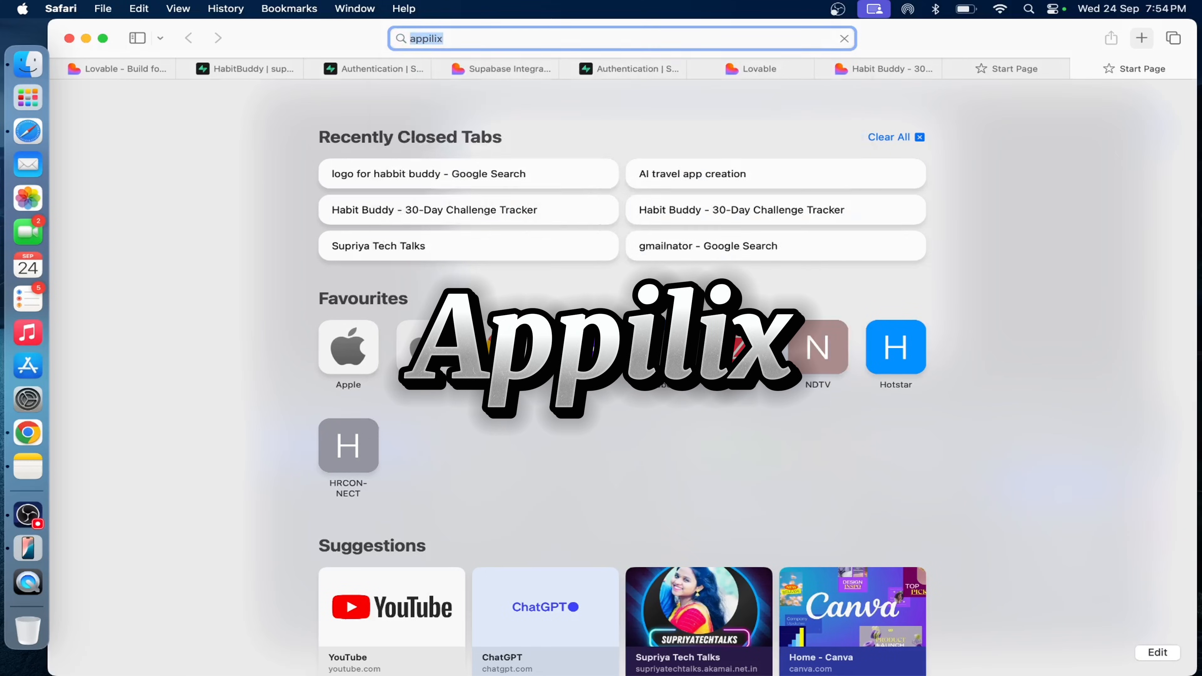
{"action": "key", "text": "Return"}
{"action": "left_click", "coordinate": [502, 247]}
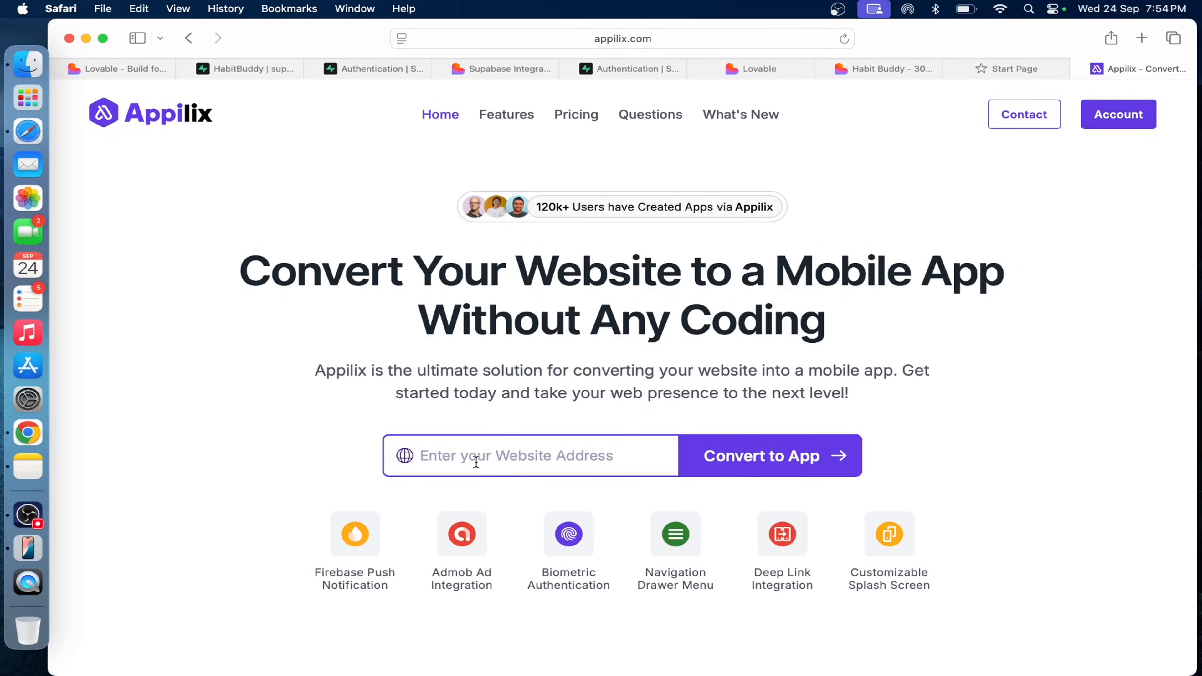
Switch to the Lovable project's Domains settings and copy the link of the connected lovable.app domain.
{"action": "left_click", "coordinate": [476, 457]}
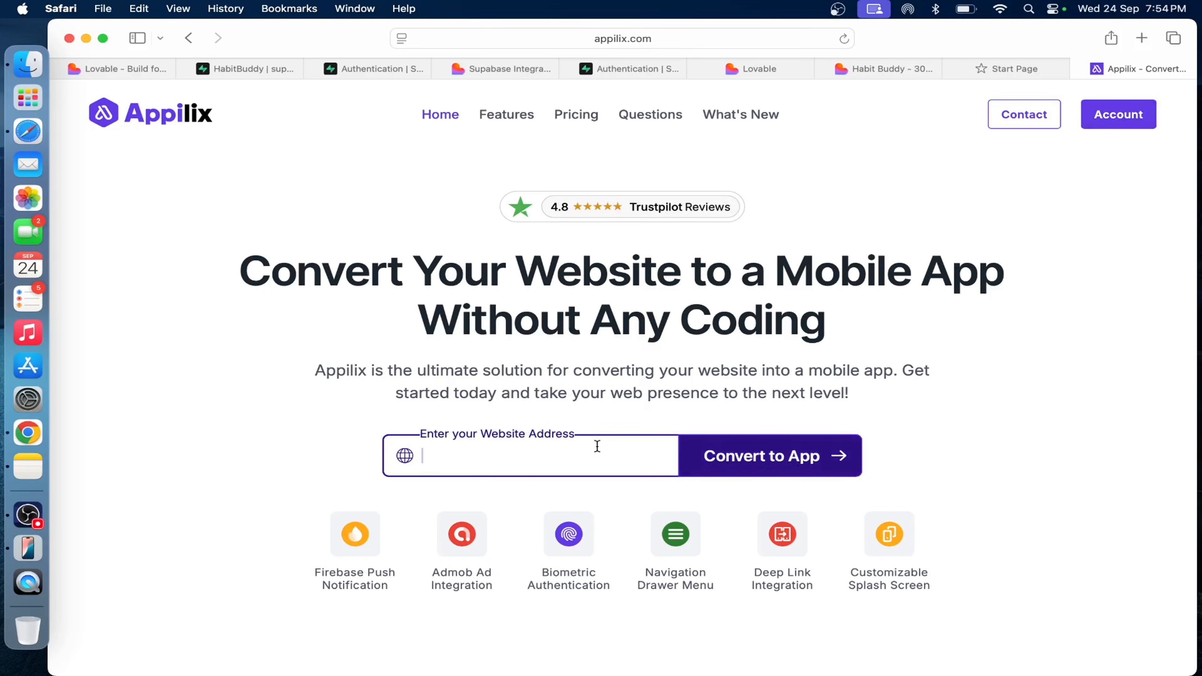
{"action": "left_click", "coordinate": [128, 71]}
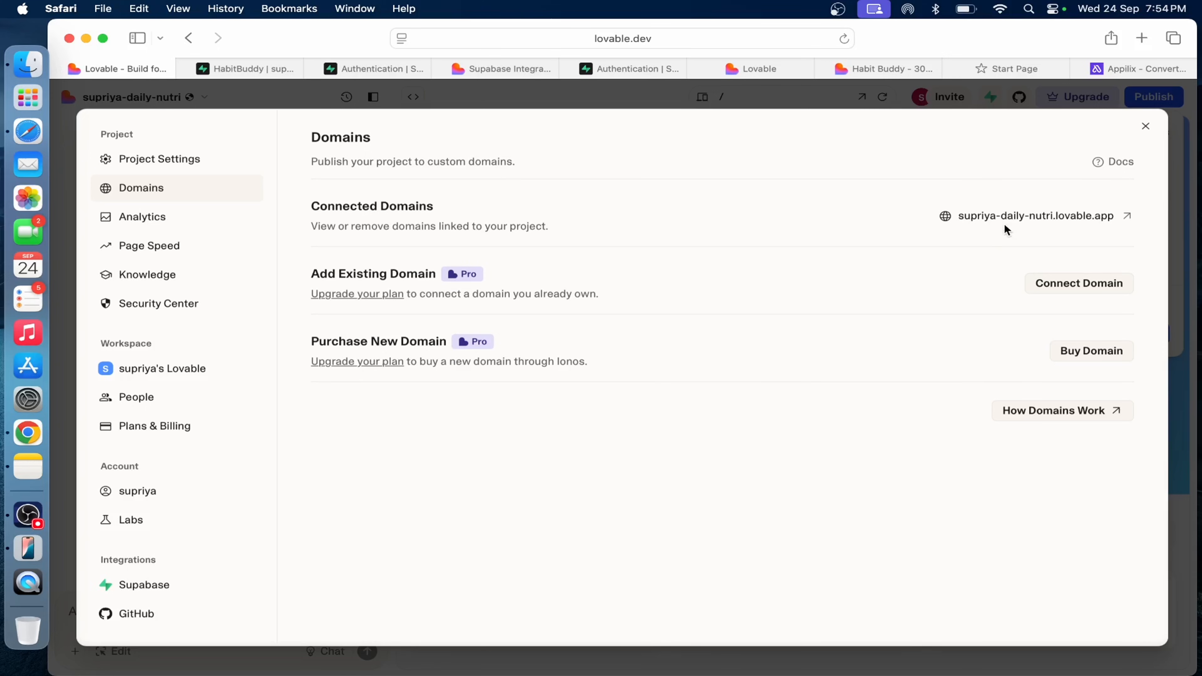
{"action": "right_click", "coordinate": [1063, 220]}
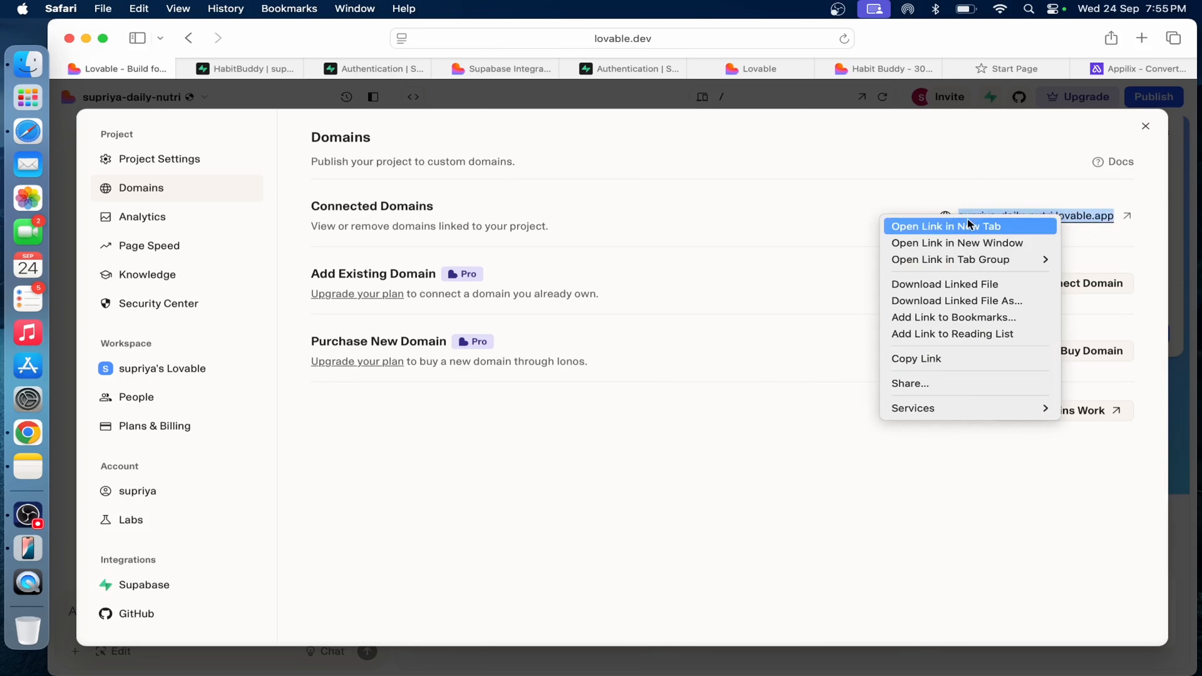
{"action": "left_click", "coordinate": [916, 359]}
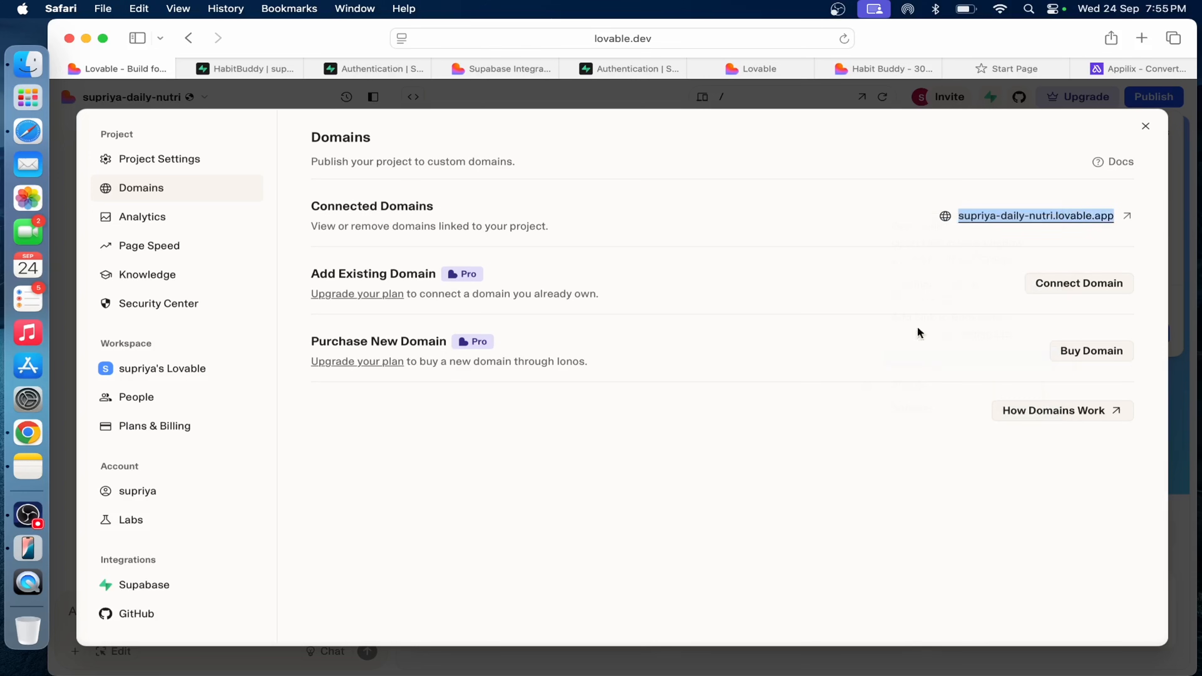
Paste the copied lovable.app link as the website address on the Appilix home page and start converting it to an app.
{"action": "left_click", "coordinate": [1140, 69]}
{"action": "right_click", "coordinate": [555, 450]}
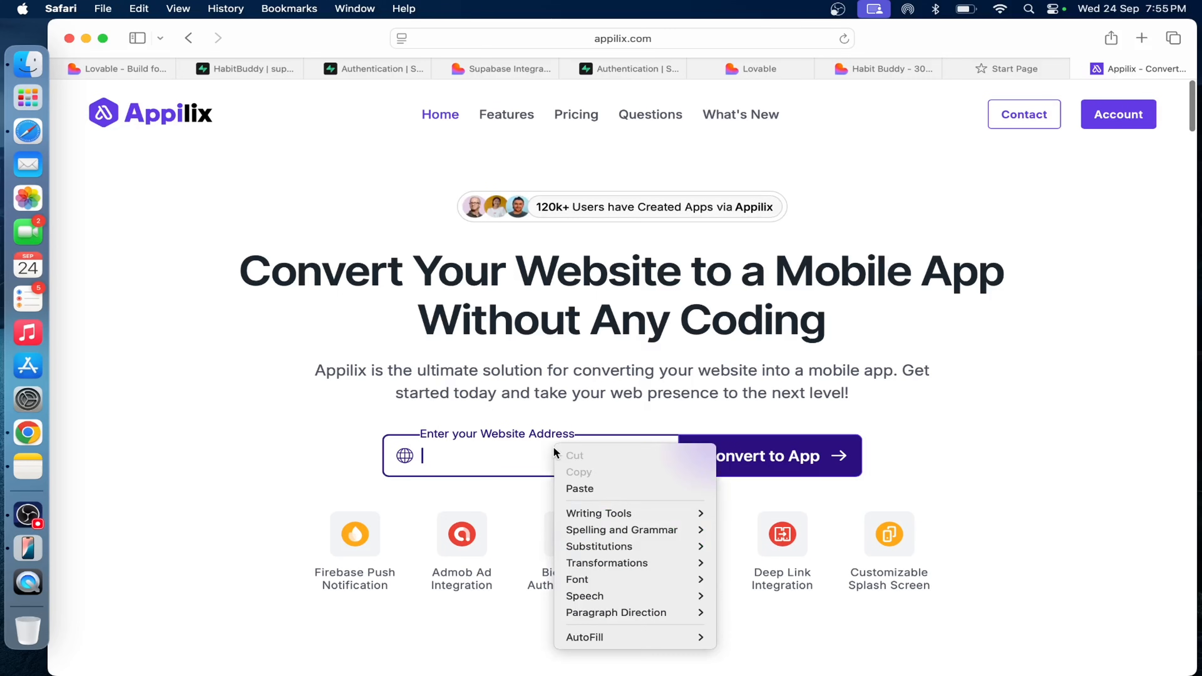
{"action": "left_click", "coordinate": [603, 489]}
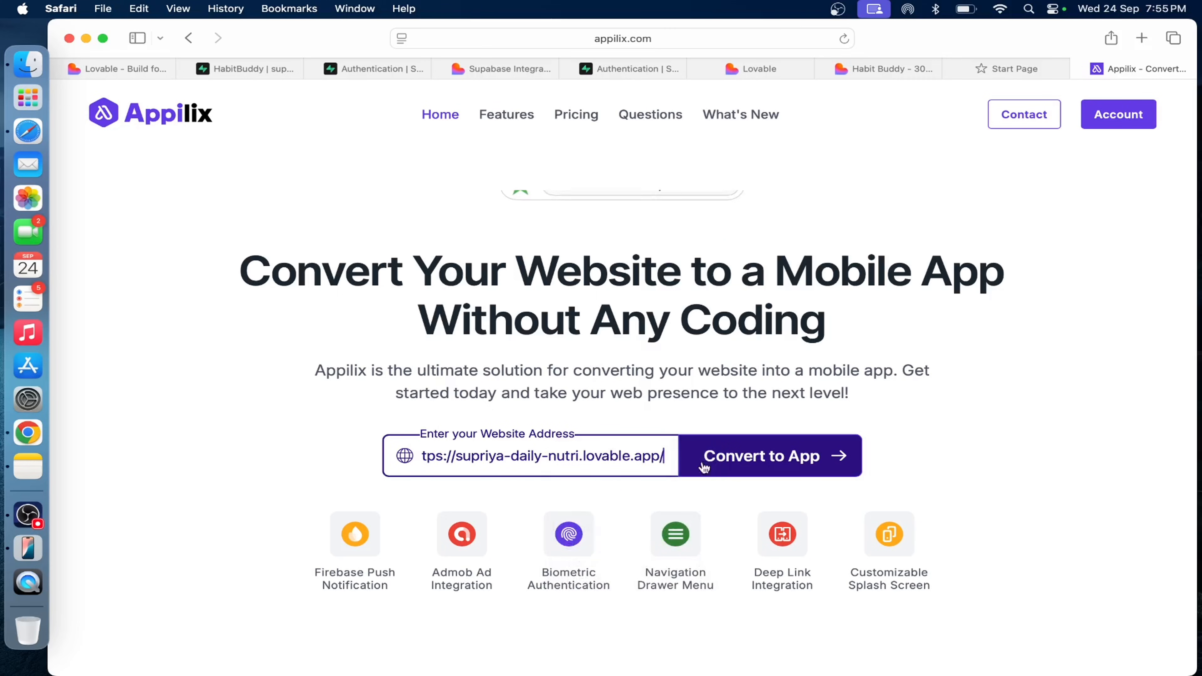
{"action": "left_click", "coordinate": [709, 458]}
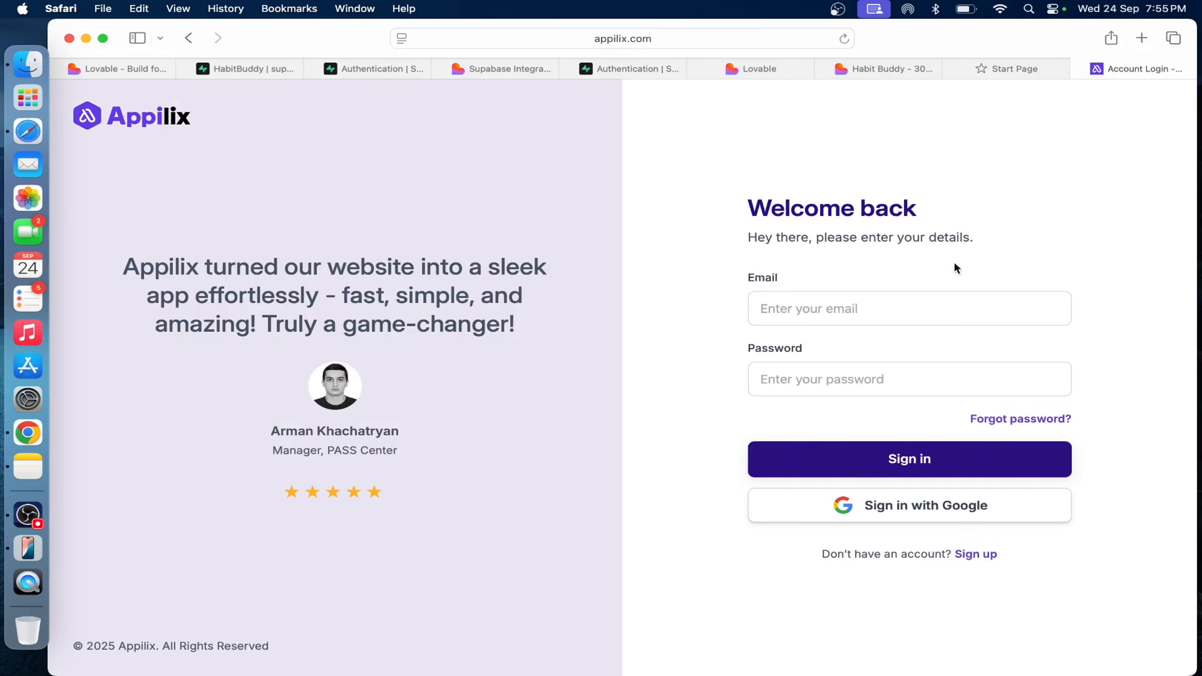
Sign in to Appilix with Google, choosing the first listed account and approving the access.
{"action": "left_click", "coordinate": [953, 514]}
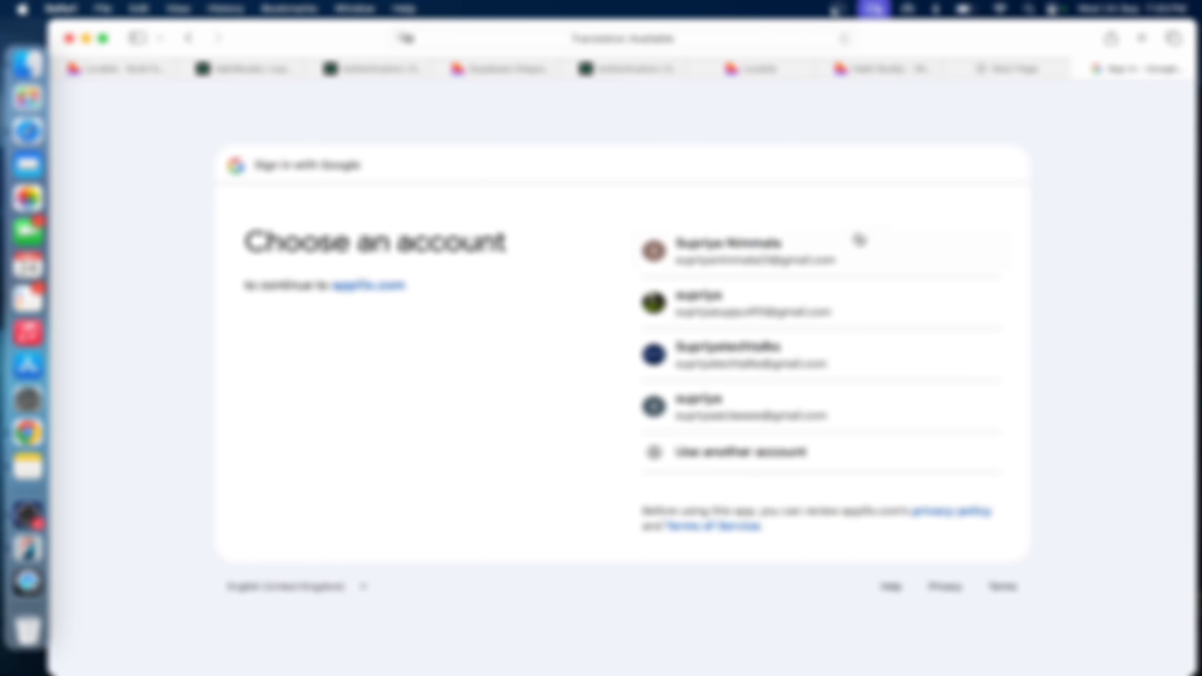
{"action": "left_click", "coordinate": [856, 239]}
{"action": "left_click", "coordinate": [927, 525]}
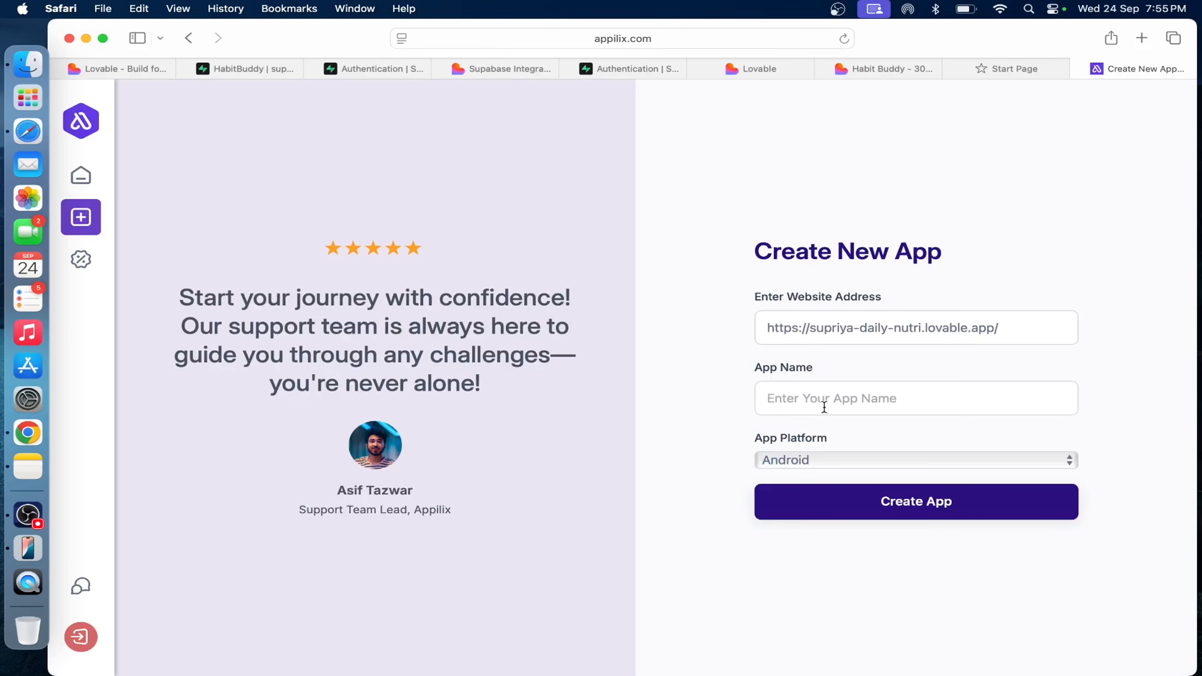
Name the new app HabitBuddy in the Create New App form.
{"action": "left_click", "coordinate": [830, 406]}
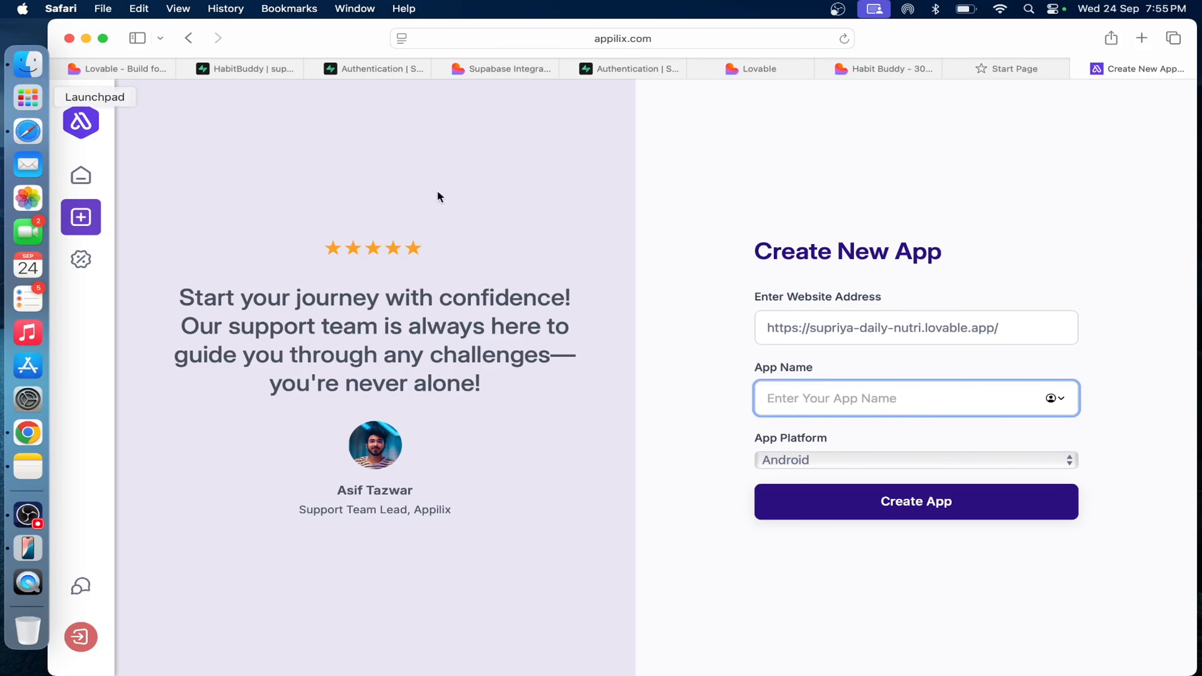
{"action": "type", "text": "Hab"}
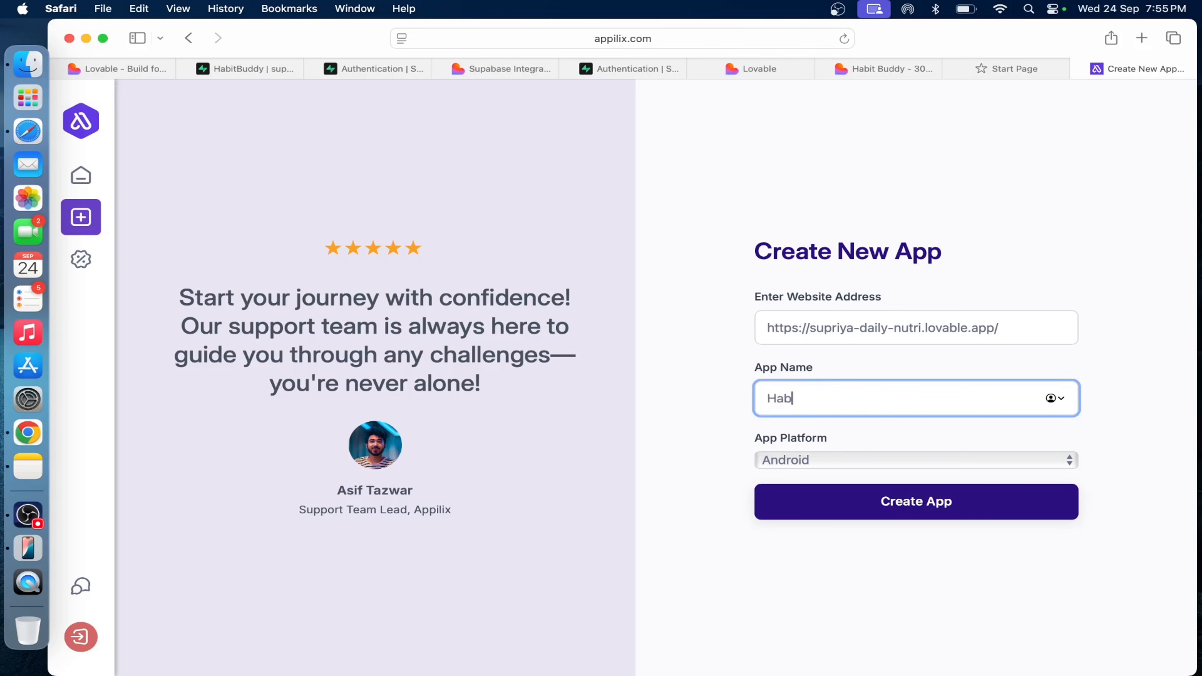
{"action": "type", "text": "itBuddy"}
Set the app platform to iOS and create the app.
{"action": "left_click", "coordinate": [848, 461]}
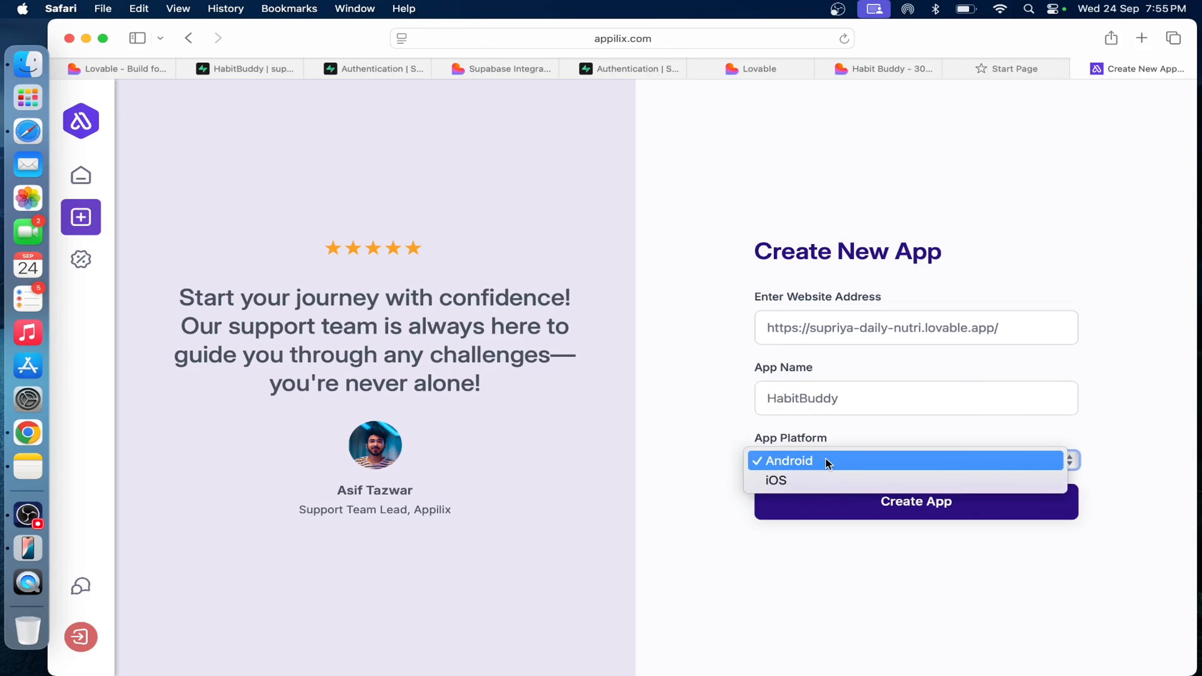
{"action": "left_click", "coordinate": [836, 468]}
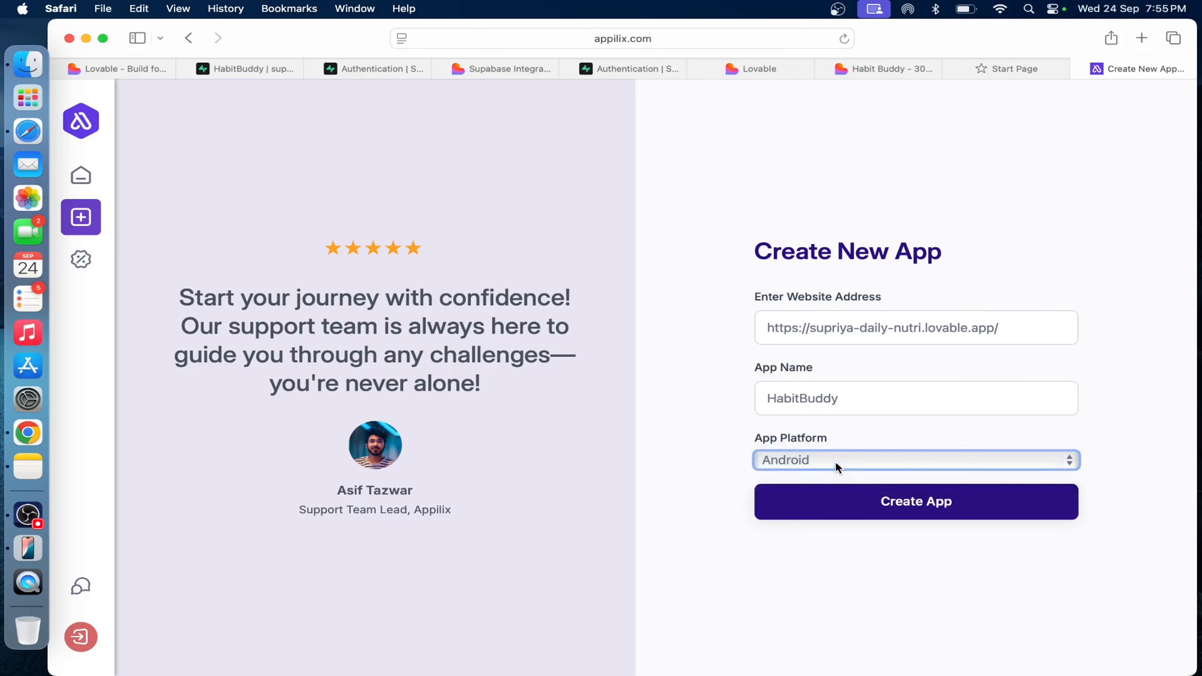
{"action": "left_click", "coordinate": [830, 462]}
{"action": "left_click", "coordinate": [827, 461]}
{"action": "left_click", "coordinate": [810, 462]}
{"action": "left_click", "coordinate": [864, 484]}
{"action": "left_click", "coordinate": [926, 512]}
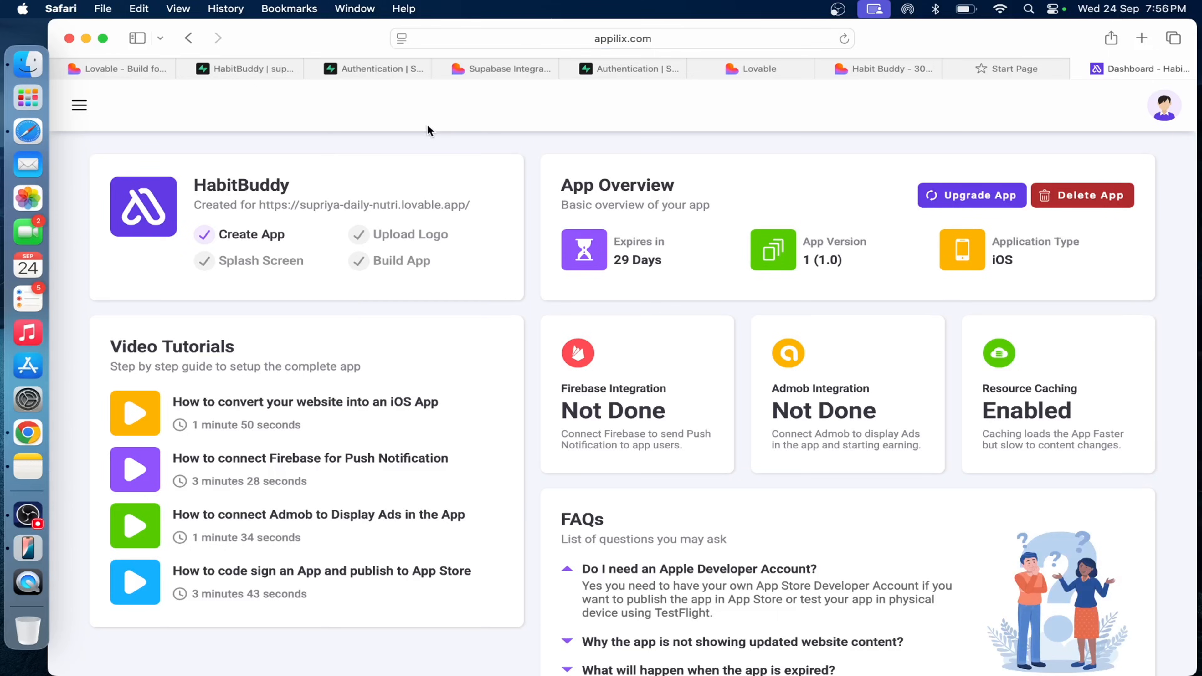
Open the App Info settings of the HabitBuddy app and go to its app name.
{"action": "left_click", "coordinate": [80, 110]}
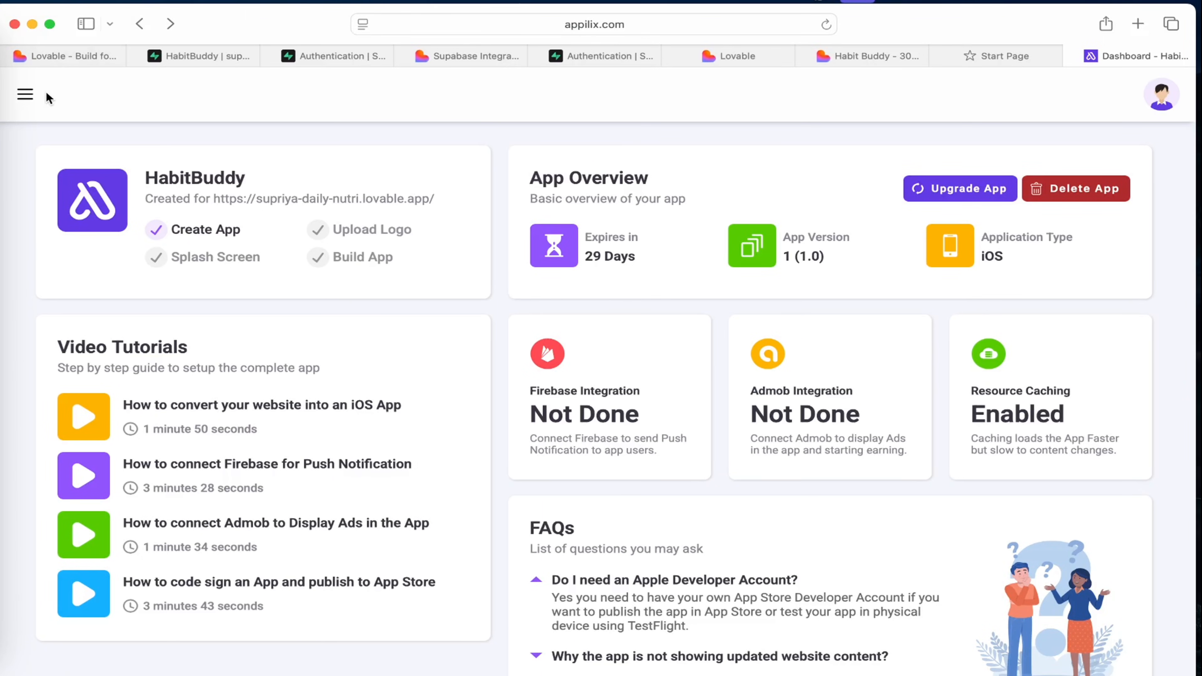
{"action": "left_click", "coordinate": [27, 95]}
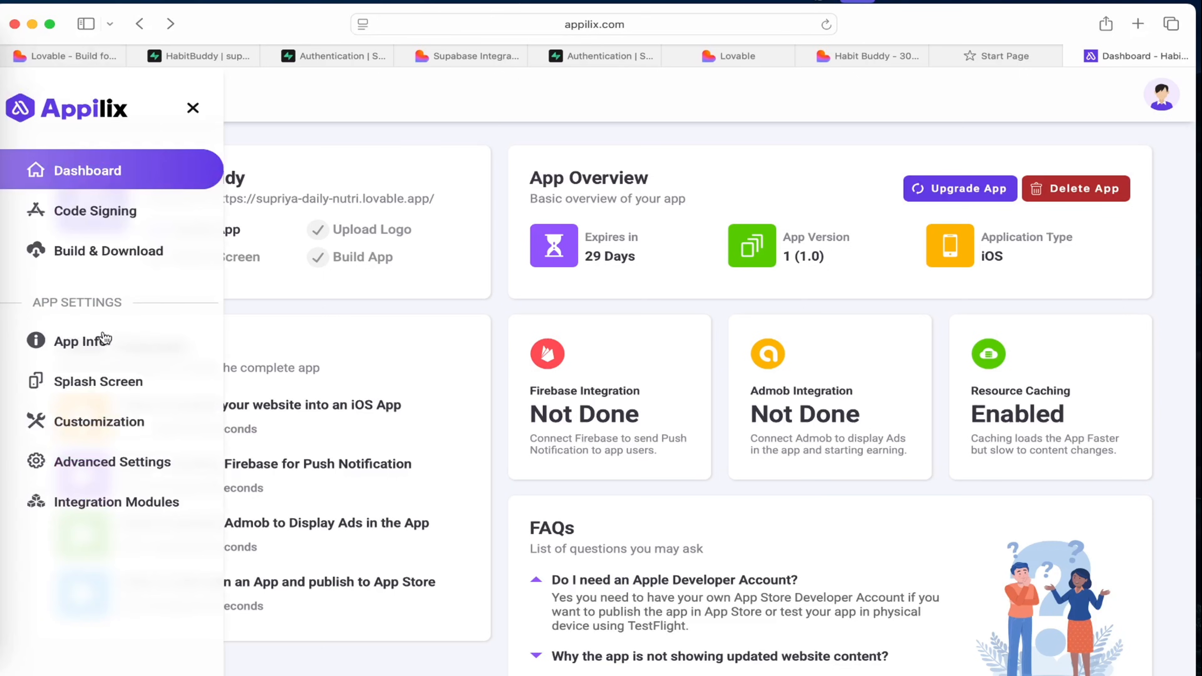
{"action": "left_click", "coordinate": [88, 347]}
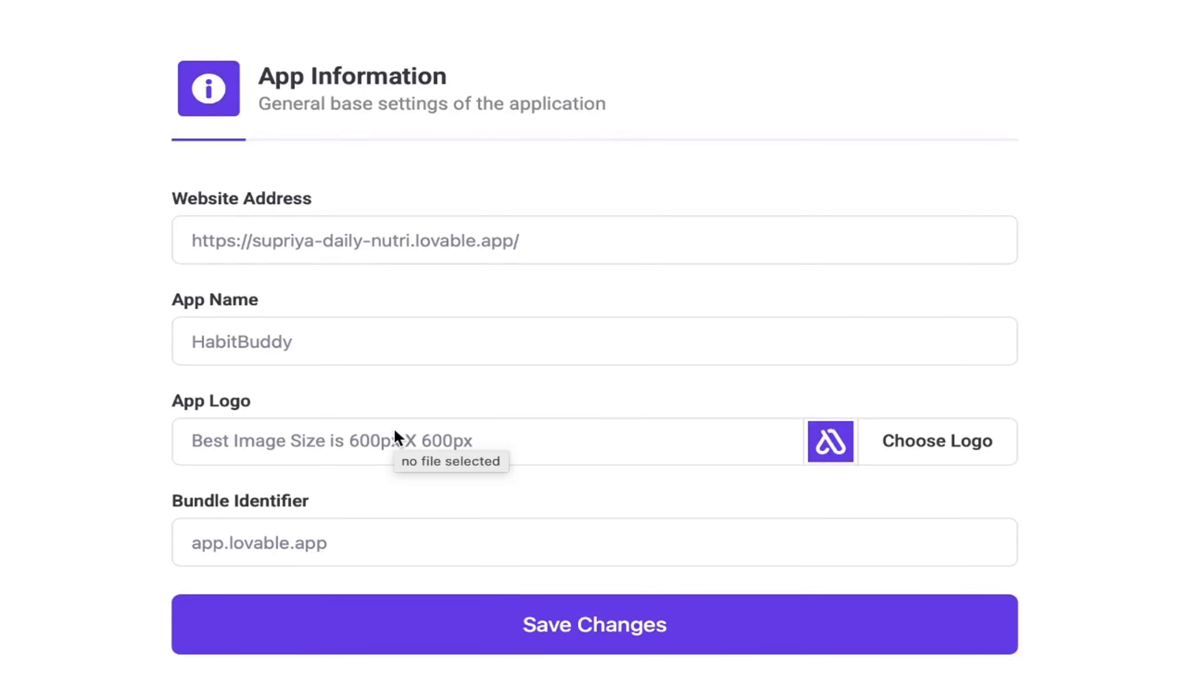
{"action": "left_click", "coordinate": [322, 341]}
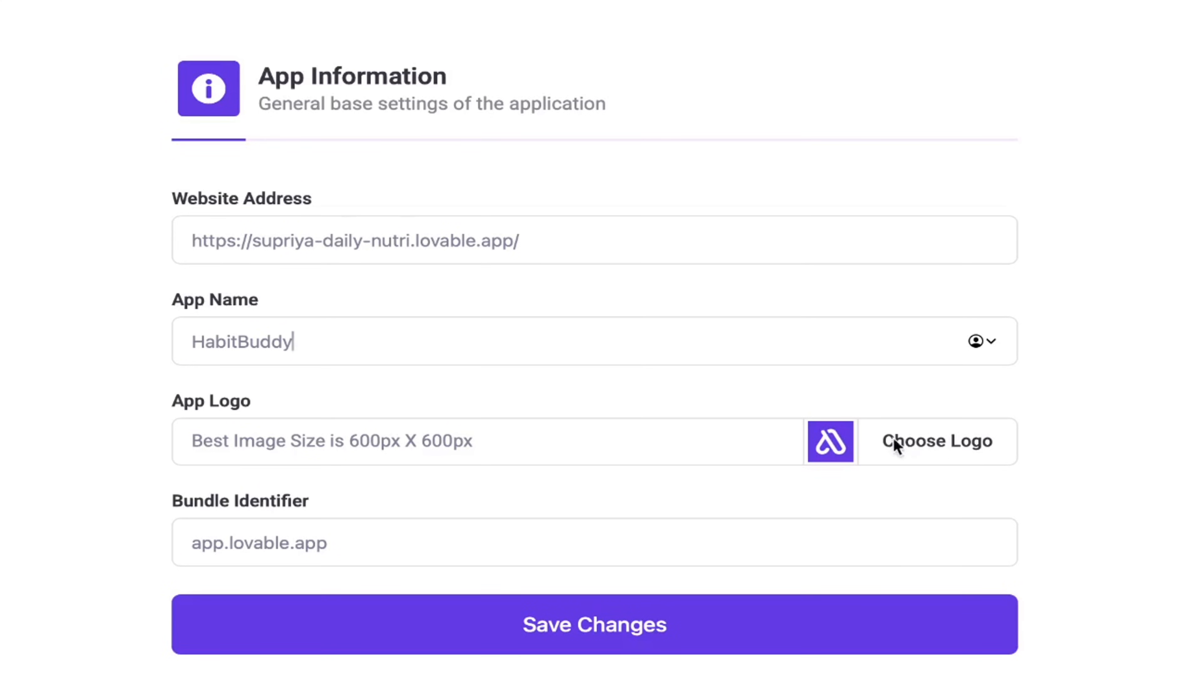
Upload 9746403.png from Downloads as the app logo, zoomed out to fit entirely inside the crop frame, and save the app information.
{"action": "left_click", "coordinate": [840, 447]}
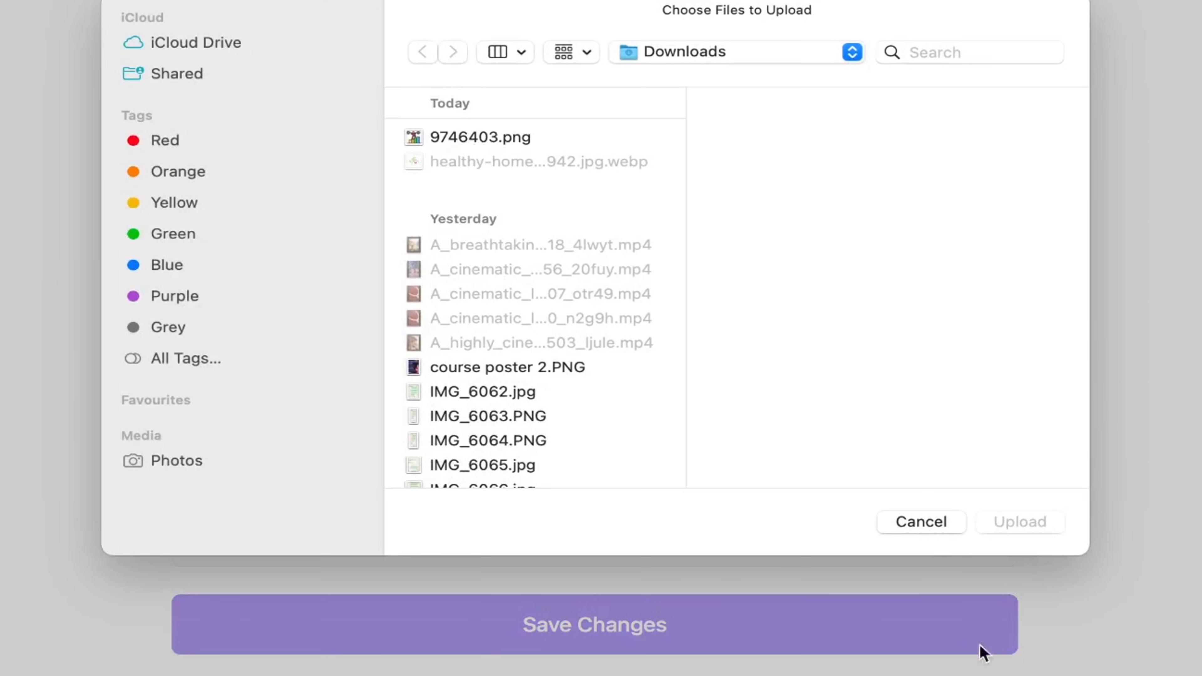
{"action": "left_click", "coordinate": [460, 135]}
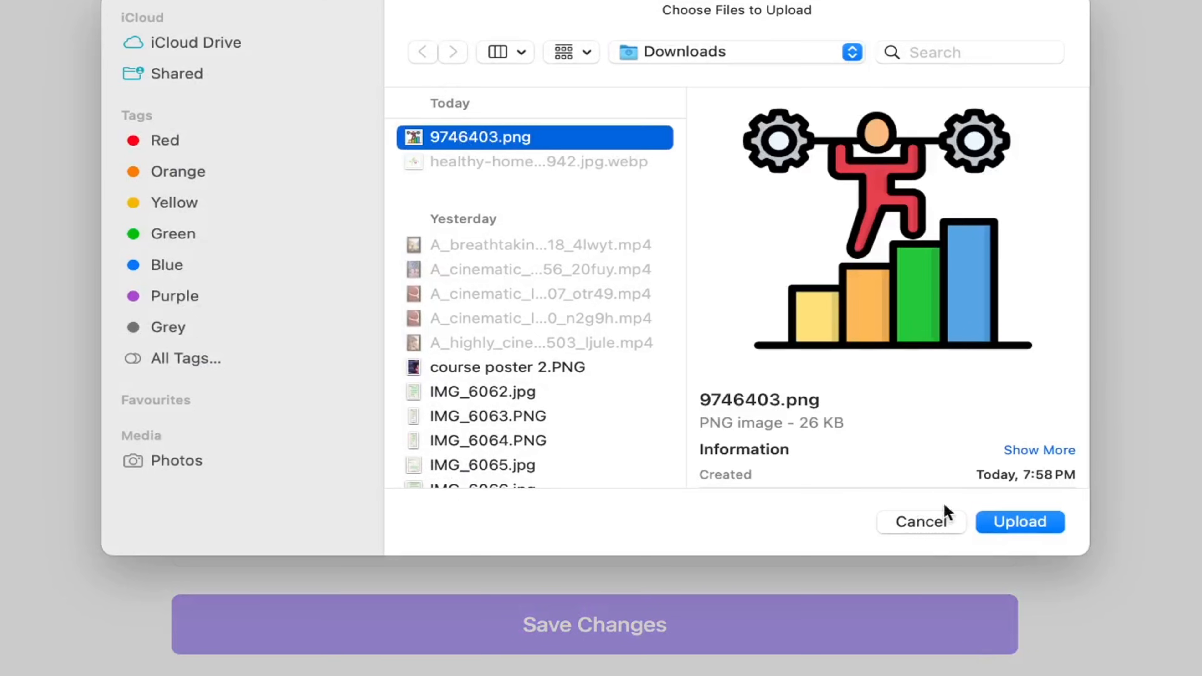
{"action": "left_click", "coordinate": [1017, 519]}
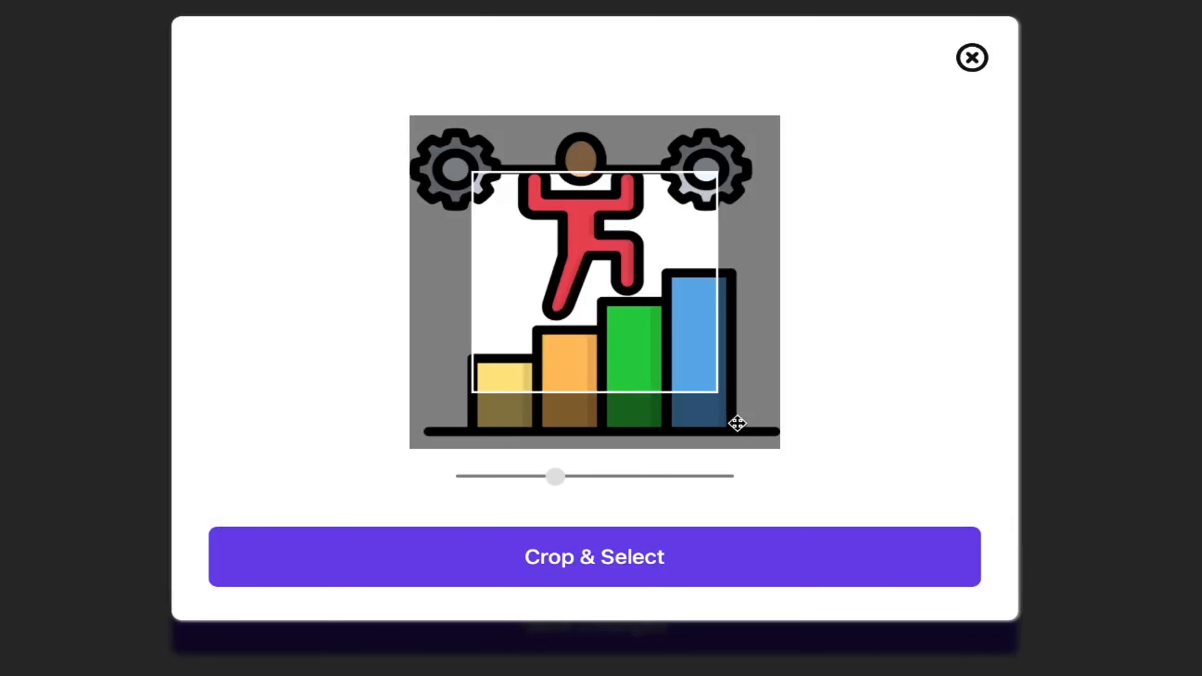
{"action": "left_click_drag", "start_coordinate": [567, 484], "coordinate": [509, 484]}
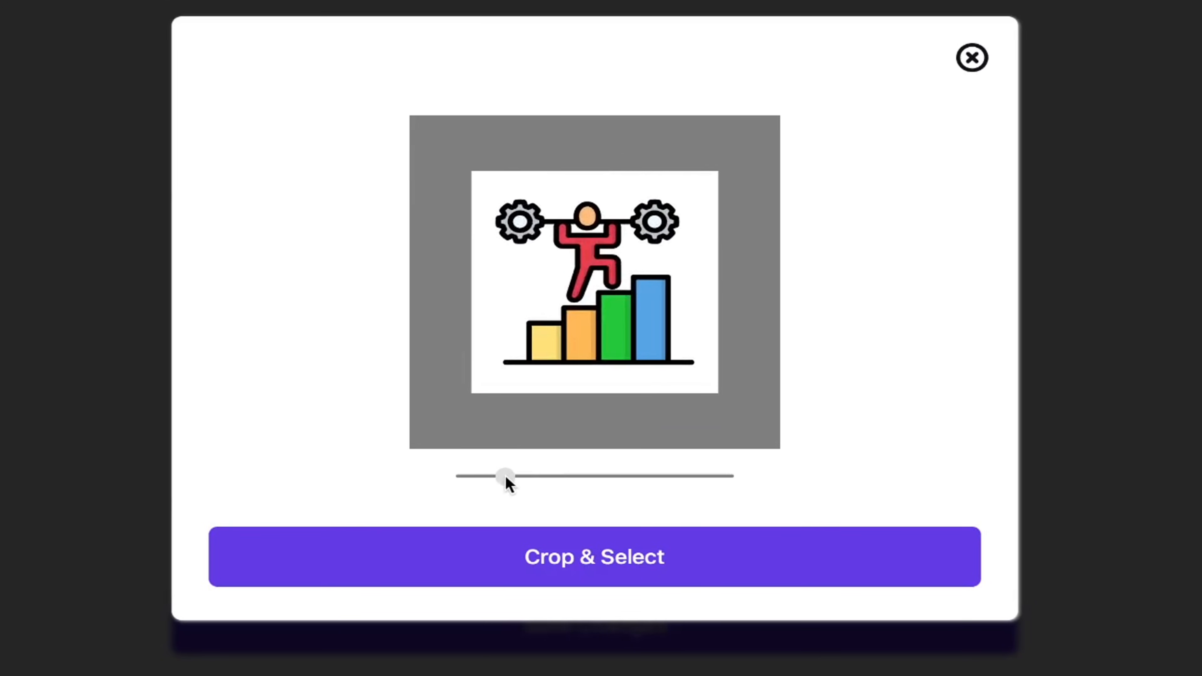
{"action": "left_click", "coordinate": [649, 566]}
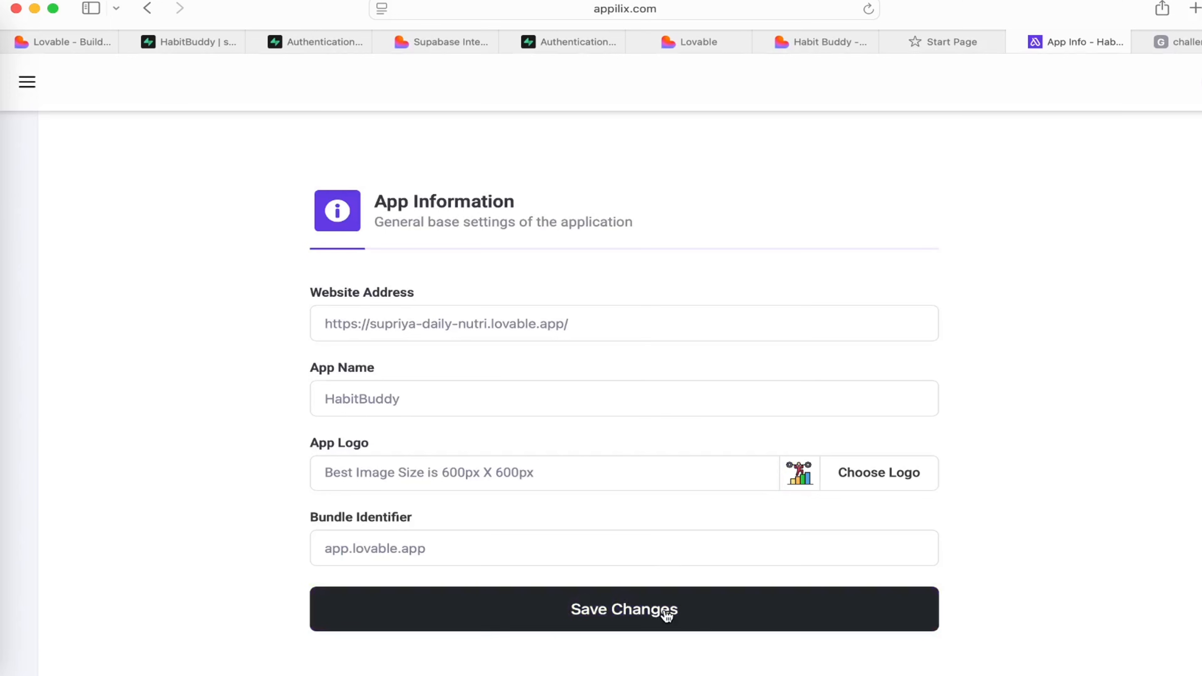
{"action": "left_click", "coordinate": [667, 614]}
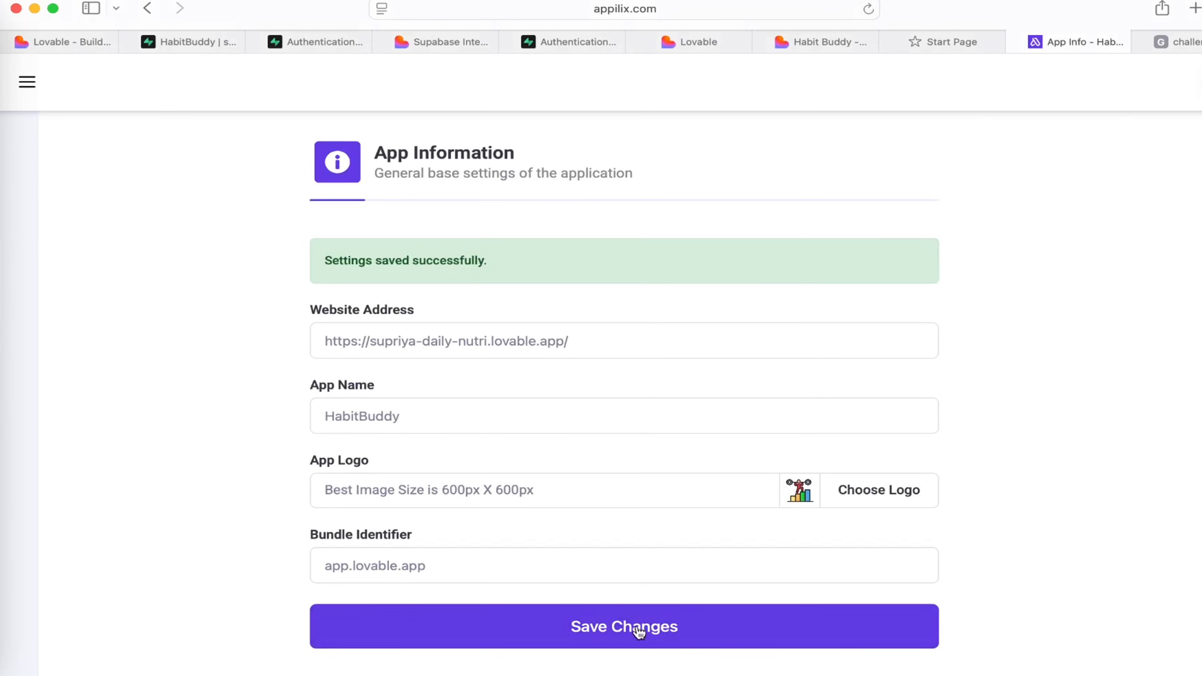
Open the Splash Screen settings and set 9746403.png as the splash logo, zoomed out to fit entirely inside the crop frame.
{"action": "left_click", "coordinate": [26, 81]}
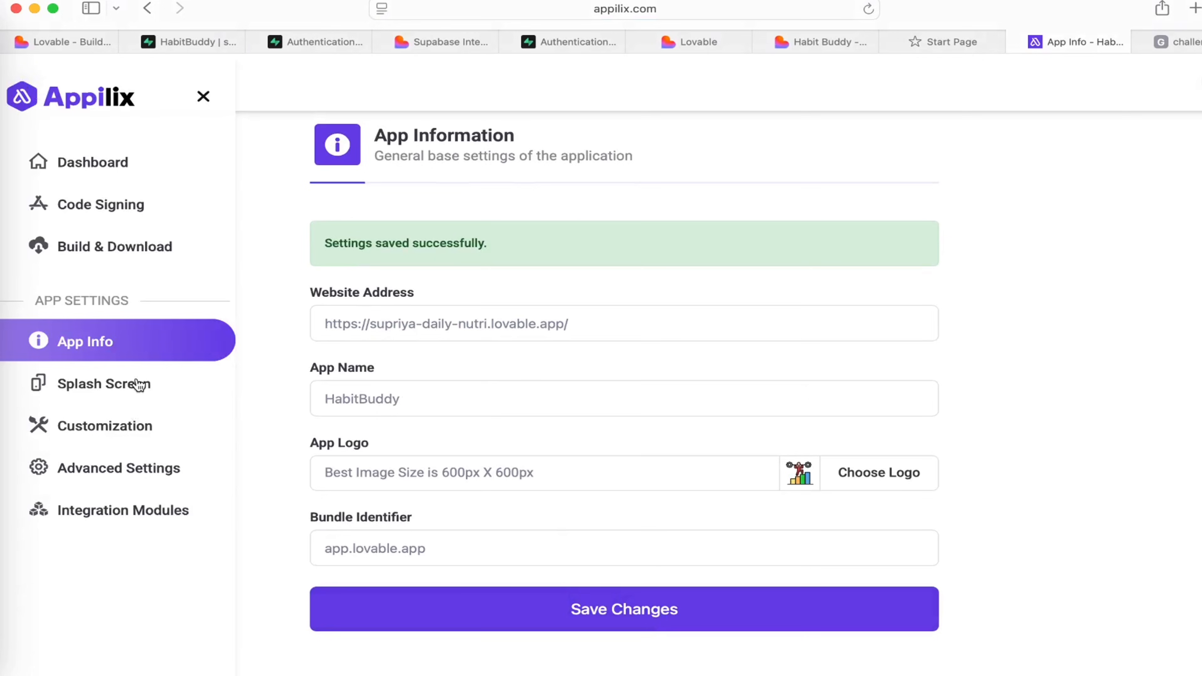
{"action": "left_click", "coordinate": [114, 384]}
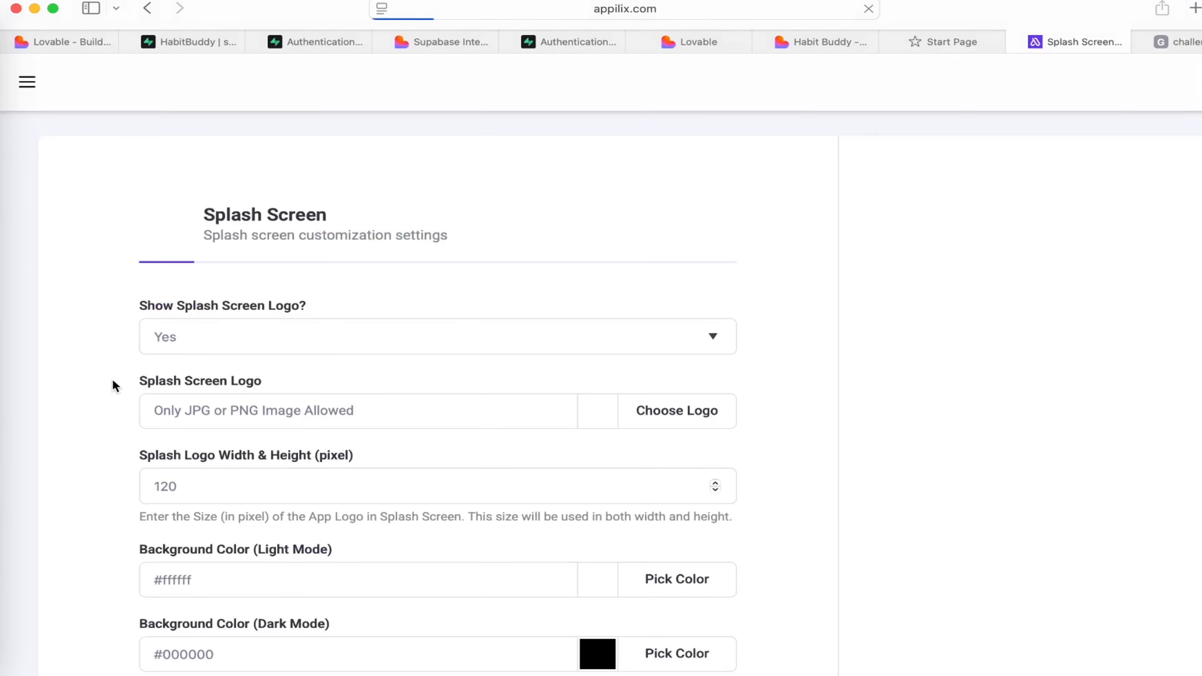
{"action": "scroll", "coordinate": [501, 382], "scroll_direction": "down", "scroll_amount": 1}
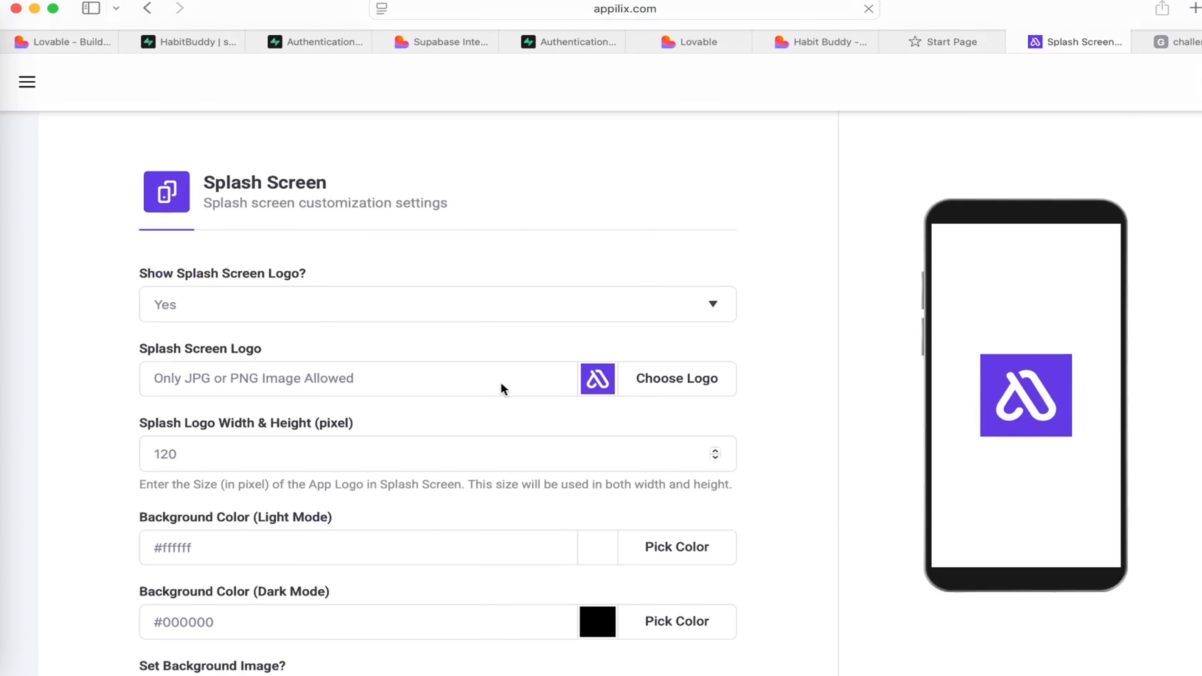
{"action": "left_click", "coordinate": [674, 377]}
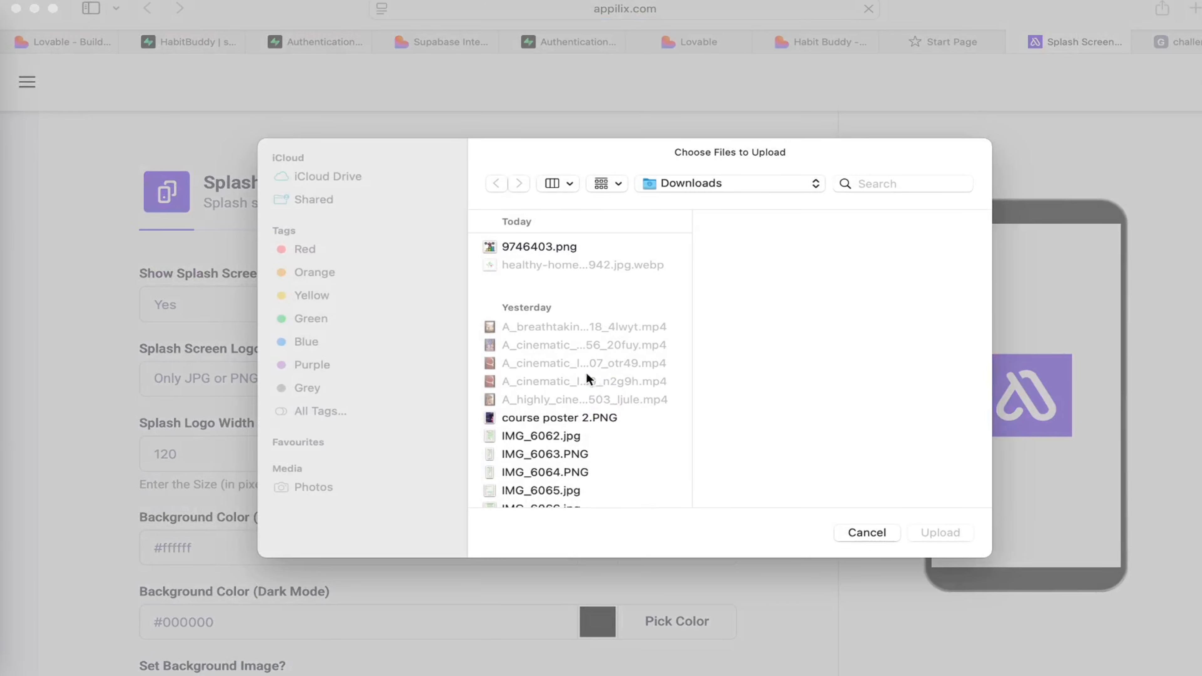
{"action": "left_click", "coordinate": [554, 245]}
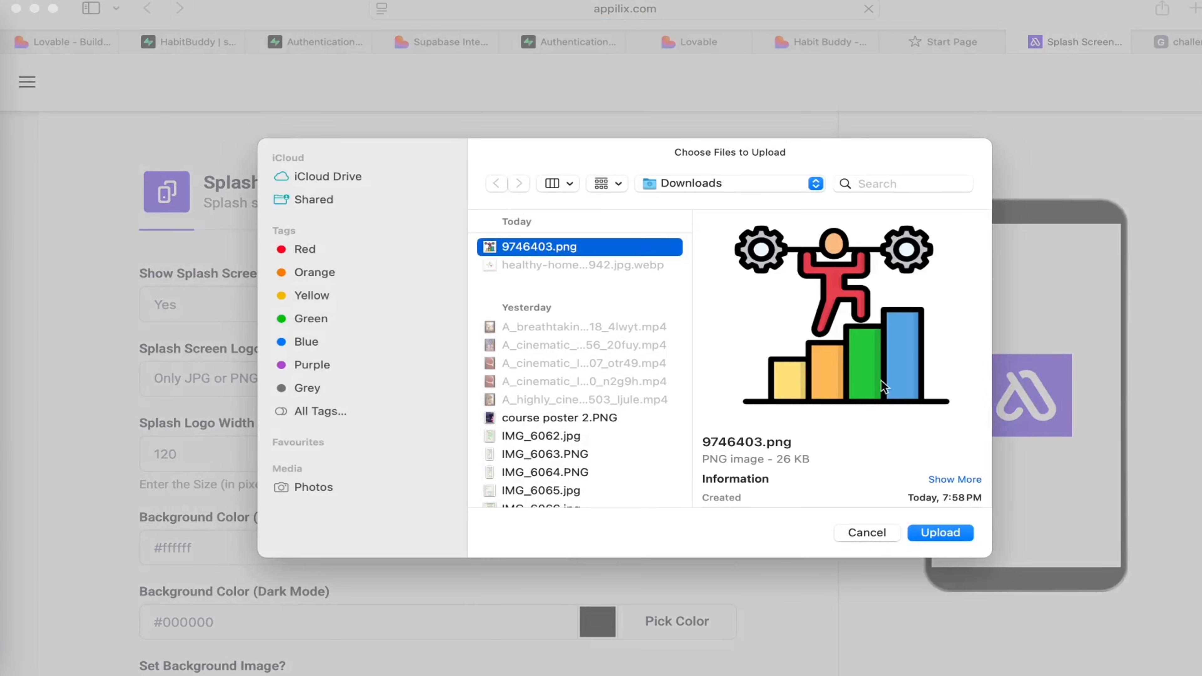
{"action": "left_click", "coordinate": [946, 533]}
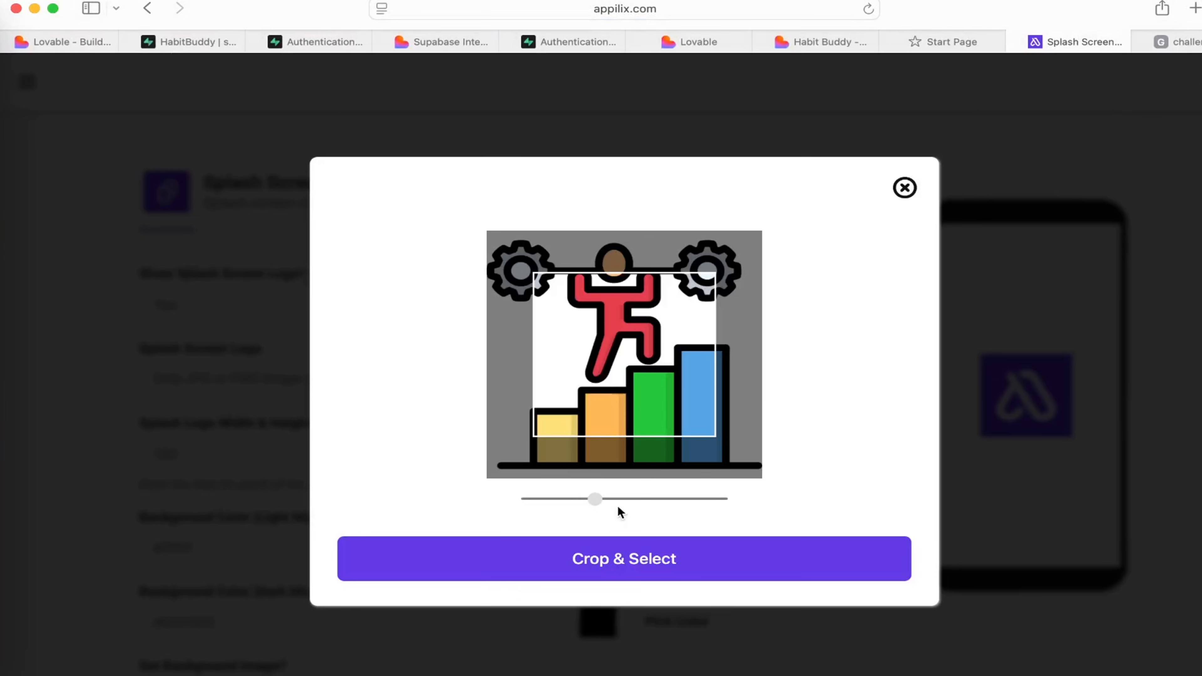
{"action": "left_click_drag", "start_coordinate": [595, 498], "coordinate": [557, 498]}
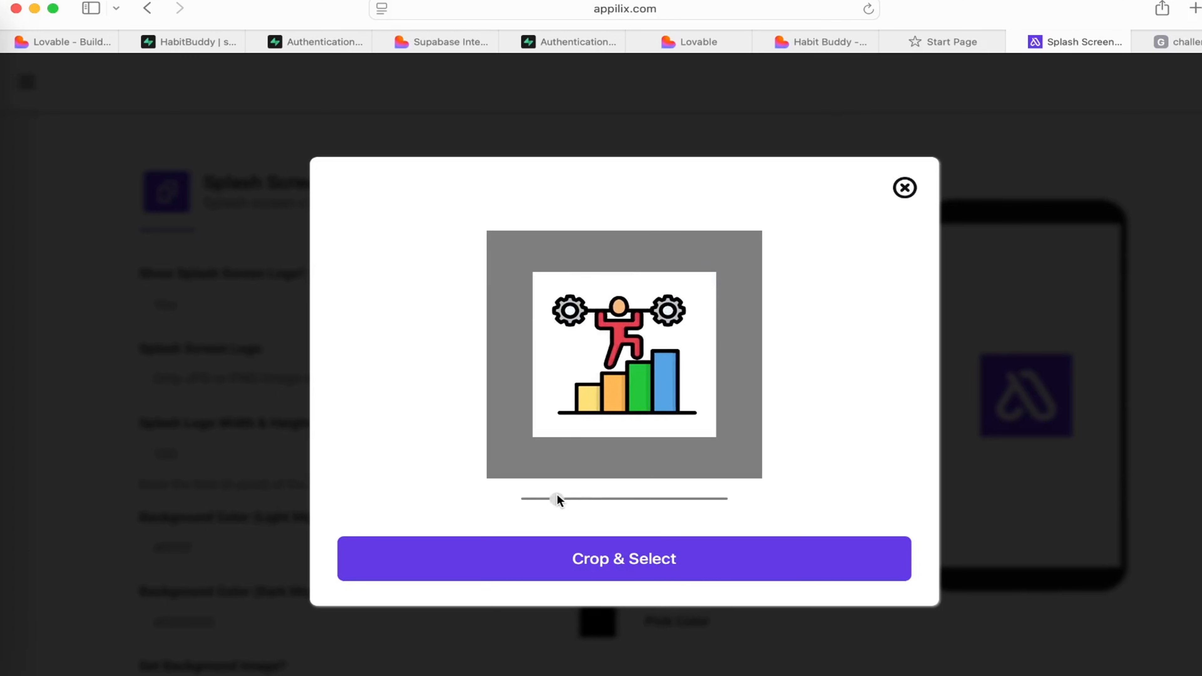
{"action": "left_click", "coordinate": [637, 559]}
Review the splash screen's logo size, light and dark background colors, background image and timeout settings.
{"action": "scroll", "coordinate": [494, 484], "scroll_direction": "down", "scroll_amount": 3}
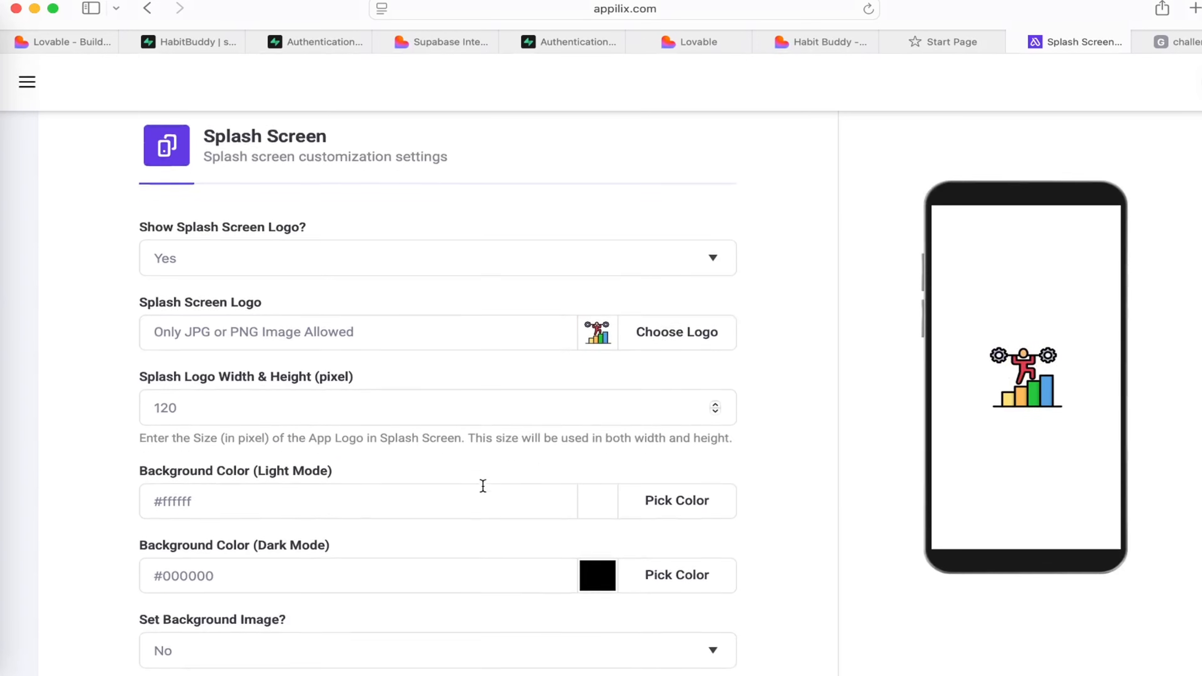
{"action": "scroll", "coordinate": [483, 486], "scroll_direction": "down", "scroll_amount": 6}
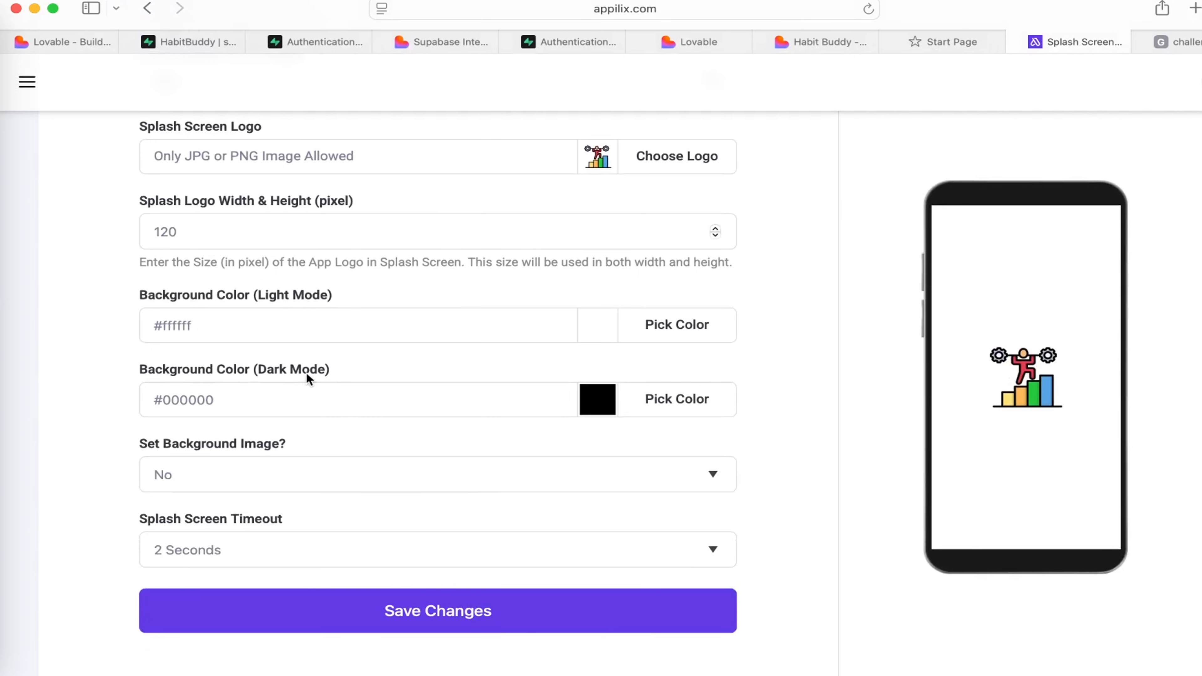
{"action": "scroll", "coordinate": [308, 373], "scroll_direction": "up", "scroll_amount": 1}
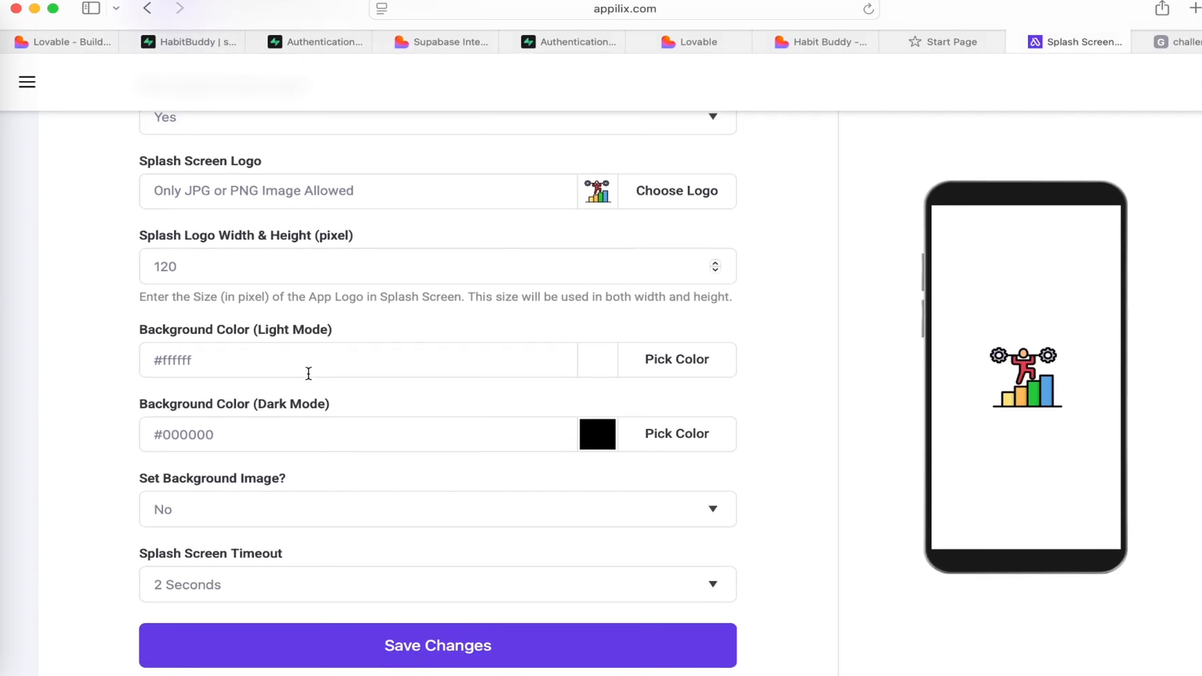
{"action": "scroll", "coordinate": [308, 373], "scroll_direction": "up", "scroll_amount": 4}
{"action": "scroll", "coordinate": [308, 373], "scroll_direction": "down", "scroll_amount": 5}
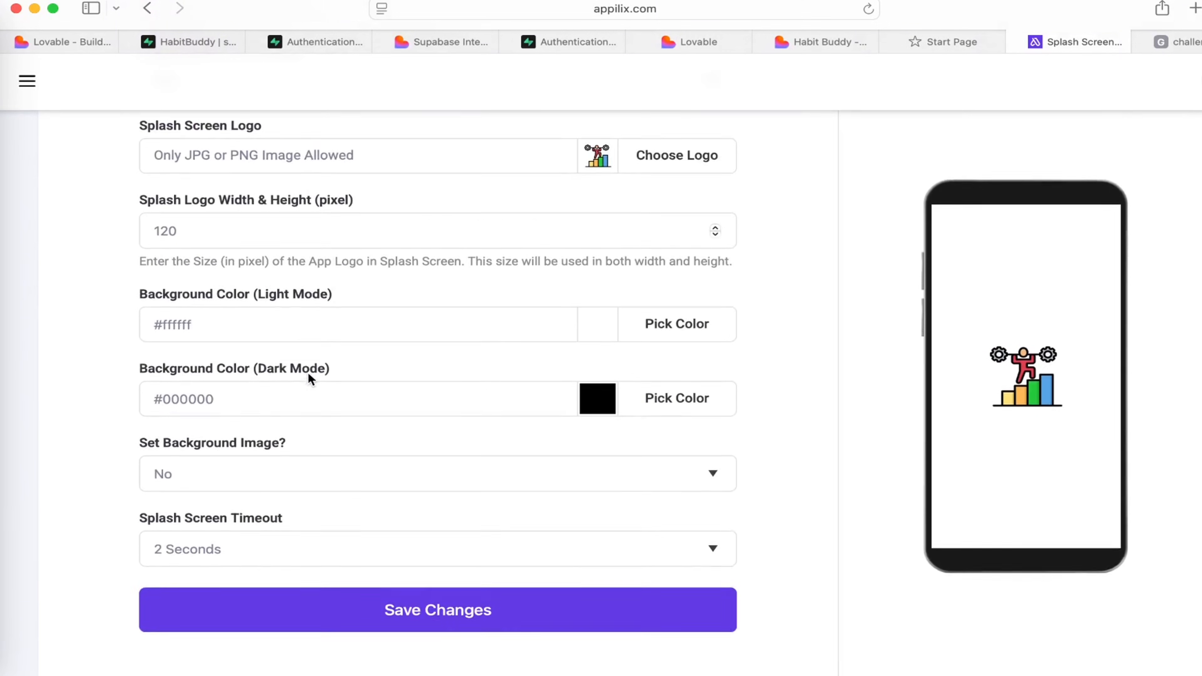
Save the splash screen settings and review the app's style customization settings, from status bar colors to exit confirmation.
{"action": "left_click", "coordinate": [411, 617]}
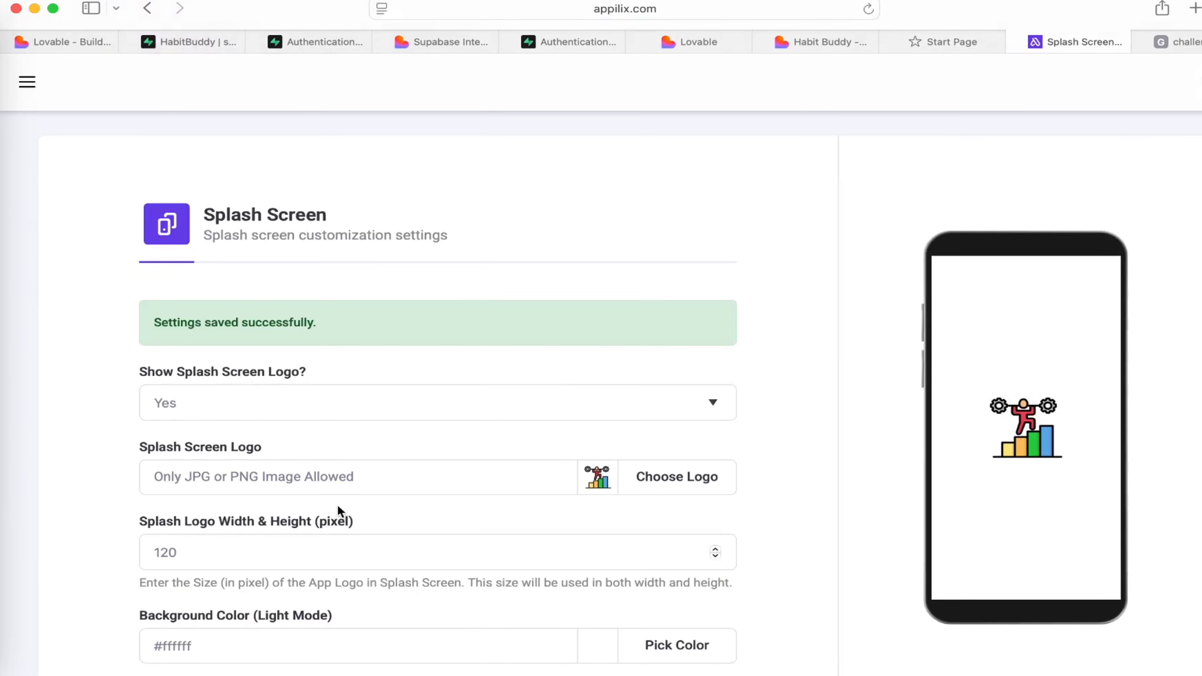
{"action": "left_click", "coordinate": [26, 81]}
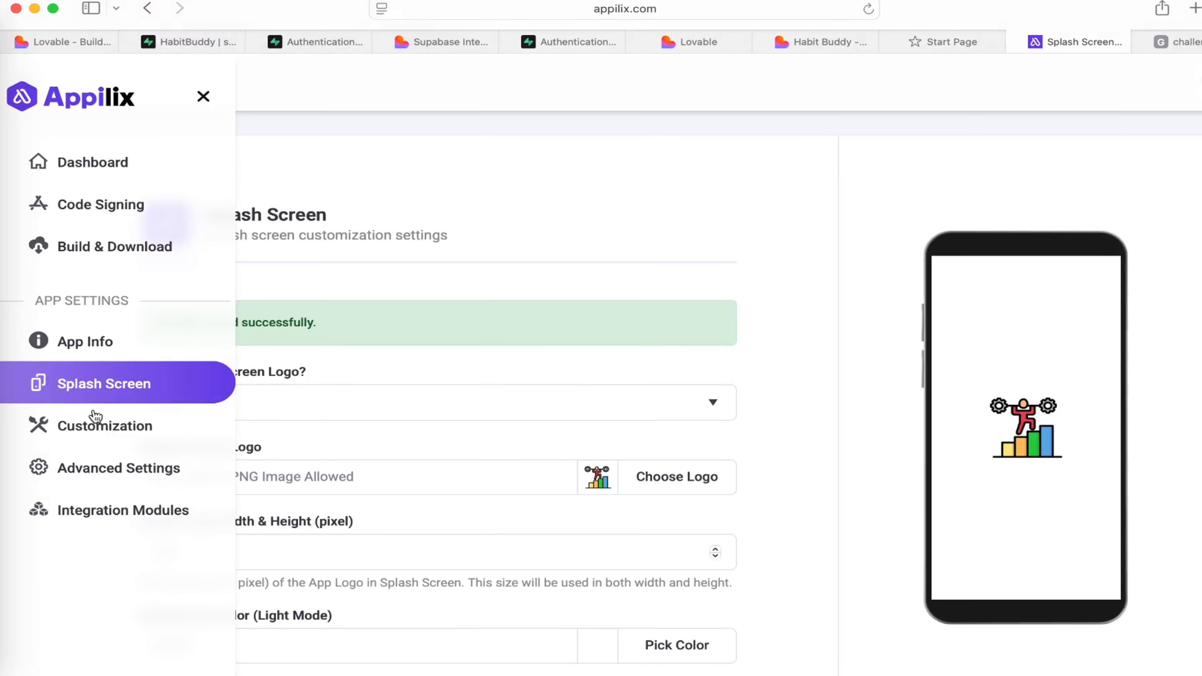
{"action": "left_click", "coordinate": [101, 429]}
{"action": "scroll", "coordinate": [326, 508], "scroll_direction": "down", "scroll_amount": 10}
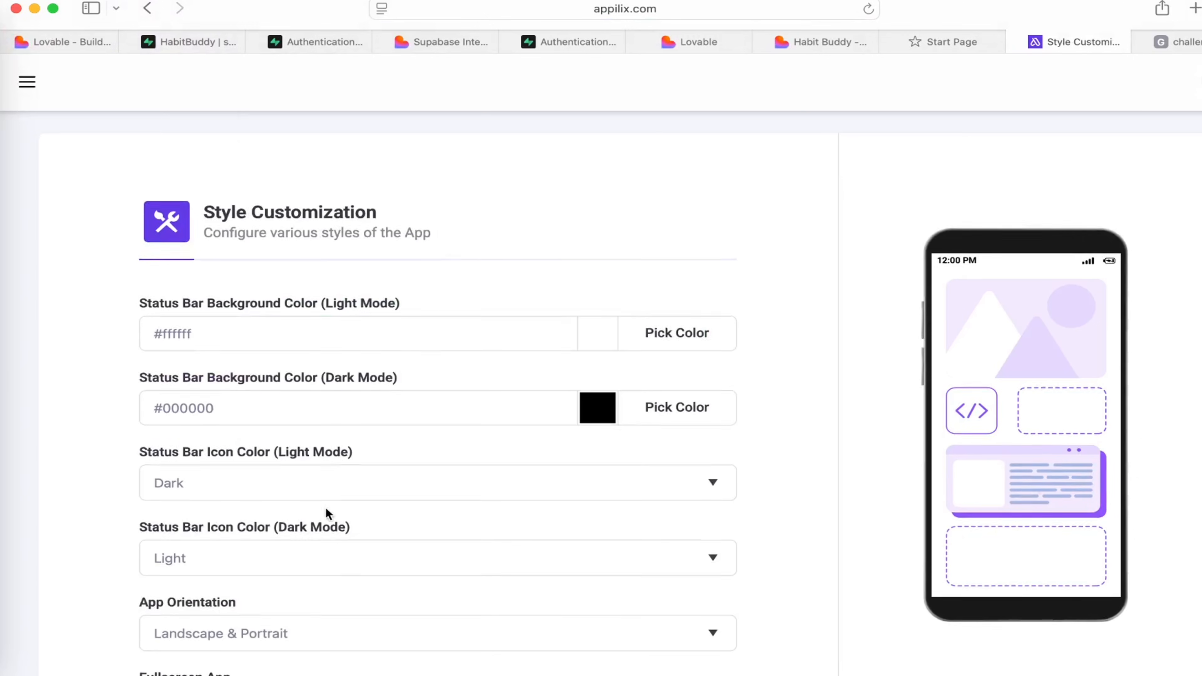
{"action": "scroll", "coordinate": [327, 508], "scroll_direction": "down", "scroll_amount": 8}
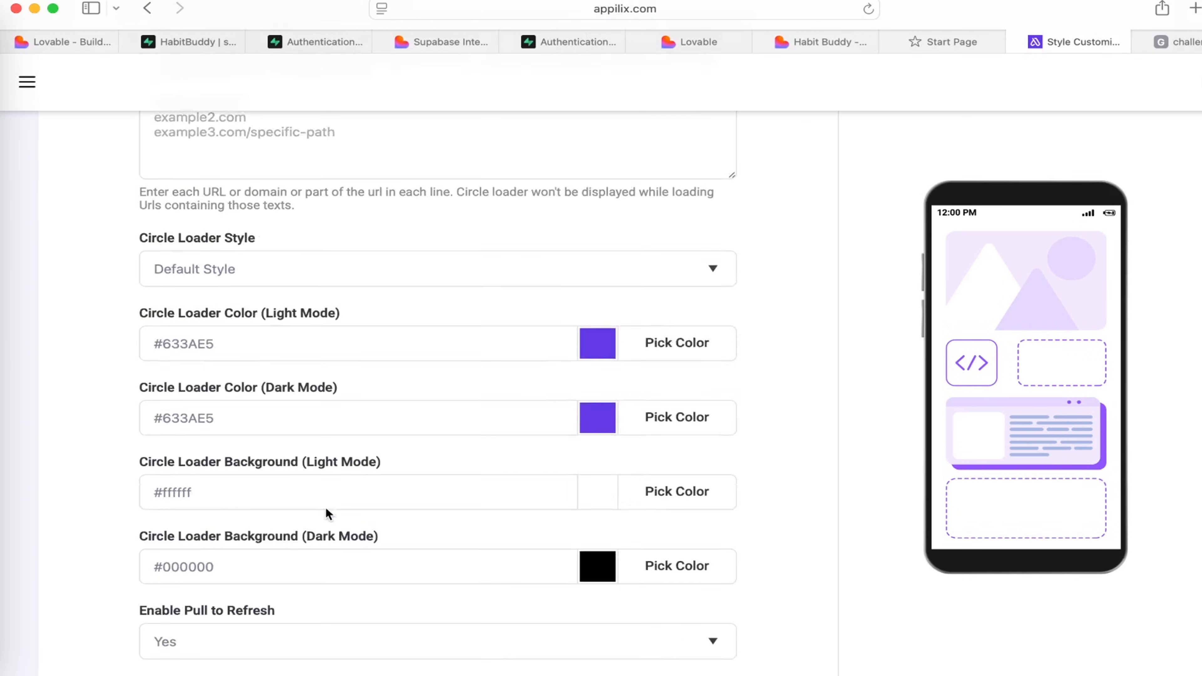
{"action": "scroll", "coordinate": [326, 508], "scroll_direction": "down", "scroll_amount": 20}
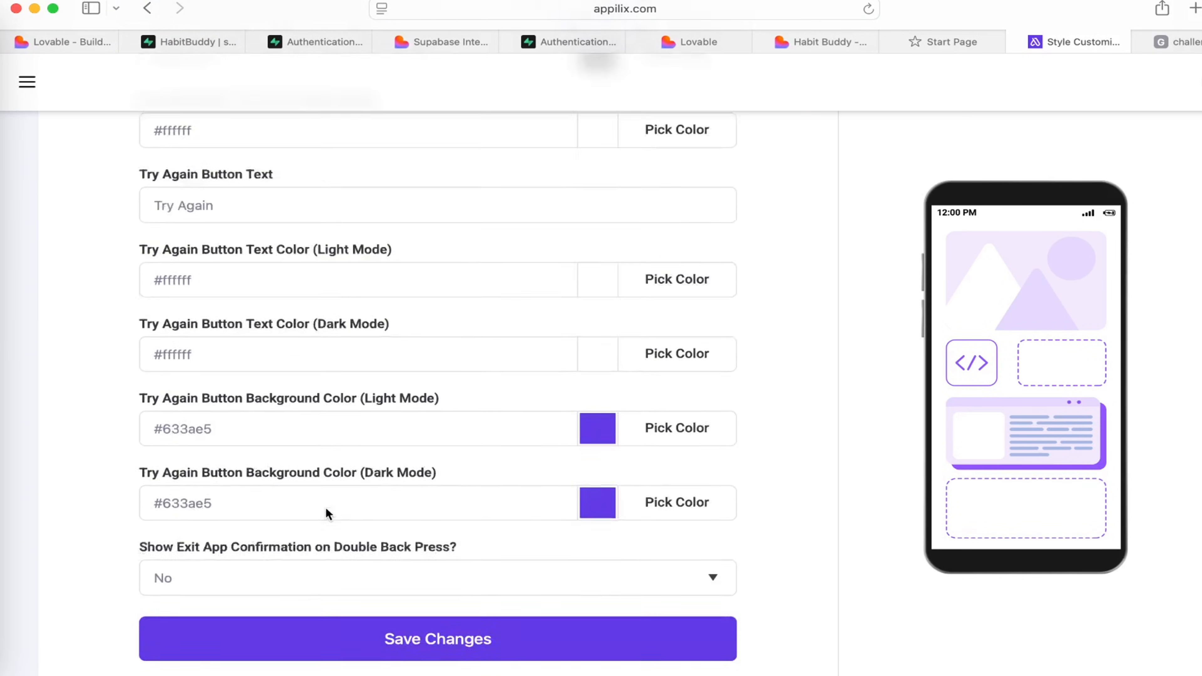
{"action": "scroll", "coordinate": [326, 508], "scroll_direction": "up", "scroll_amount": 20}
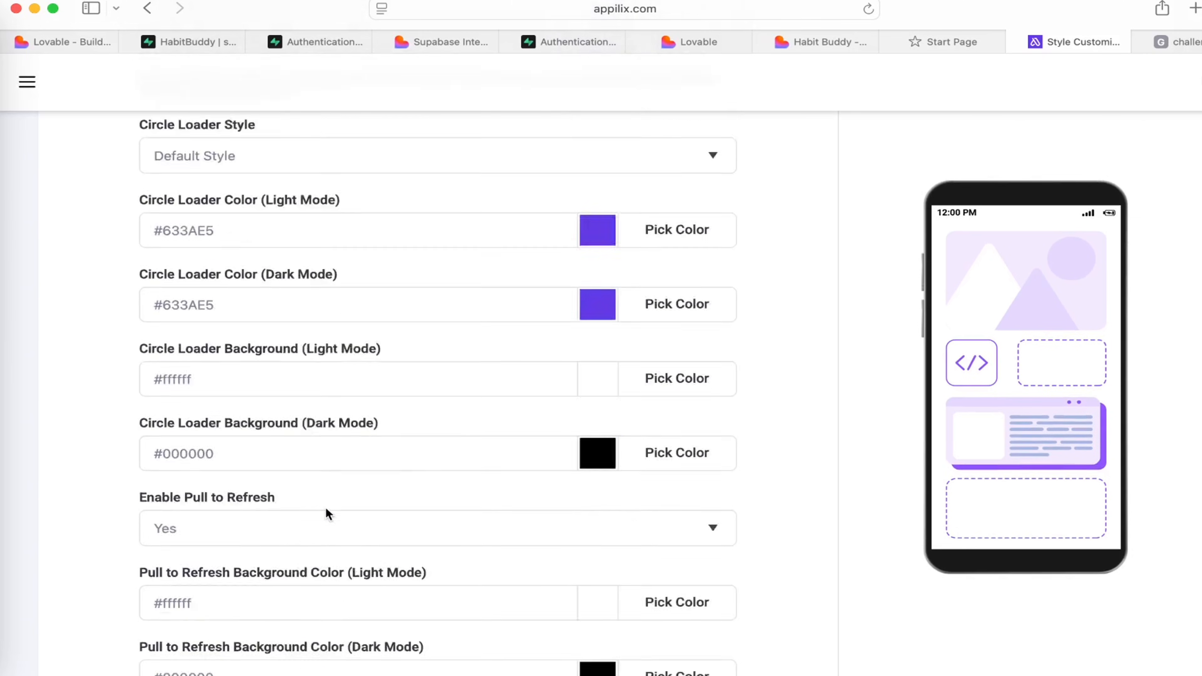
{"action": "scroll", "coordinate": [326, 508], "scroll_direction": "up", "scroll_amount": 15}
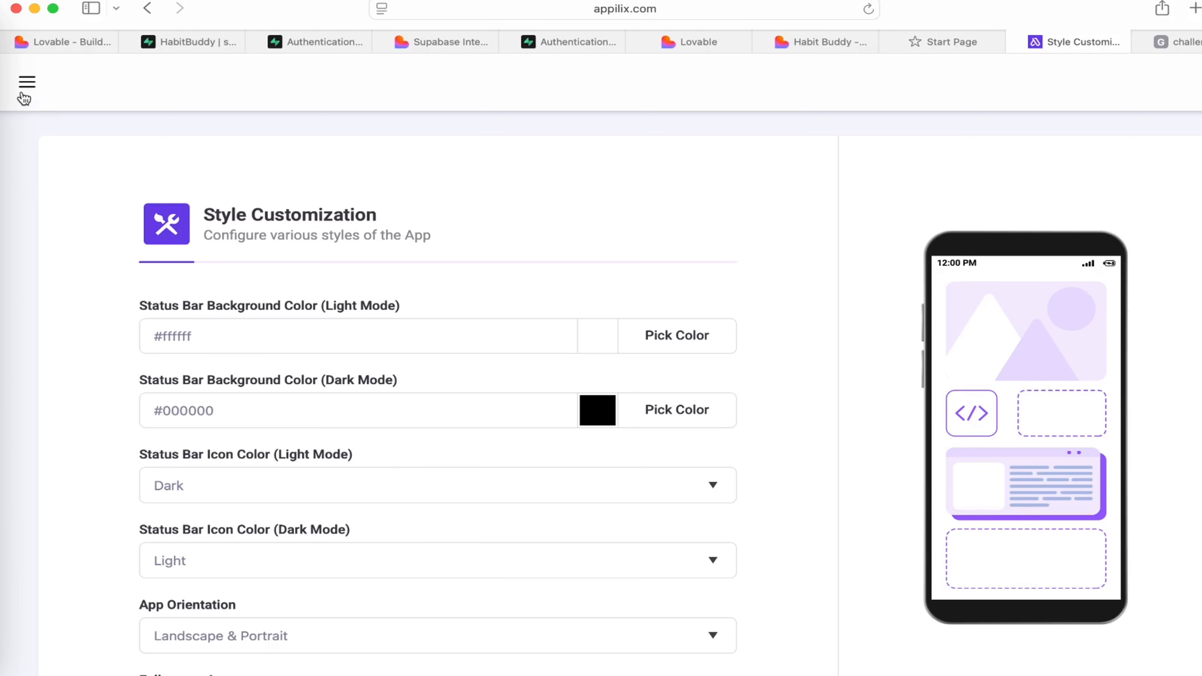
Build the HabitBuddy app with version code 1 and version name 1.0, completing the reCAPTCHA check.
{"action": "left_click", "coordinate": [26, 85]}
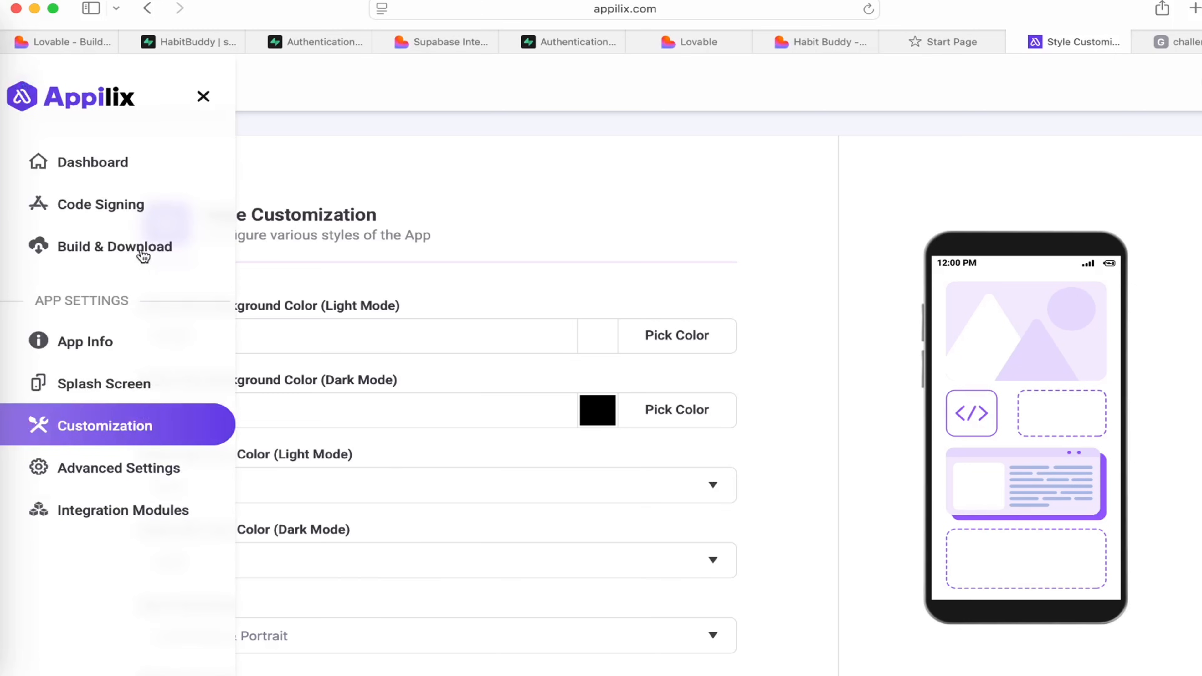
{"action": "left_click", "coordinate": [121, 252]}
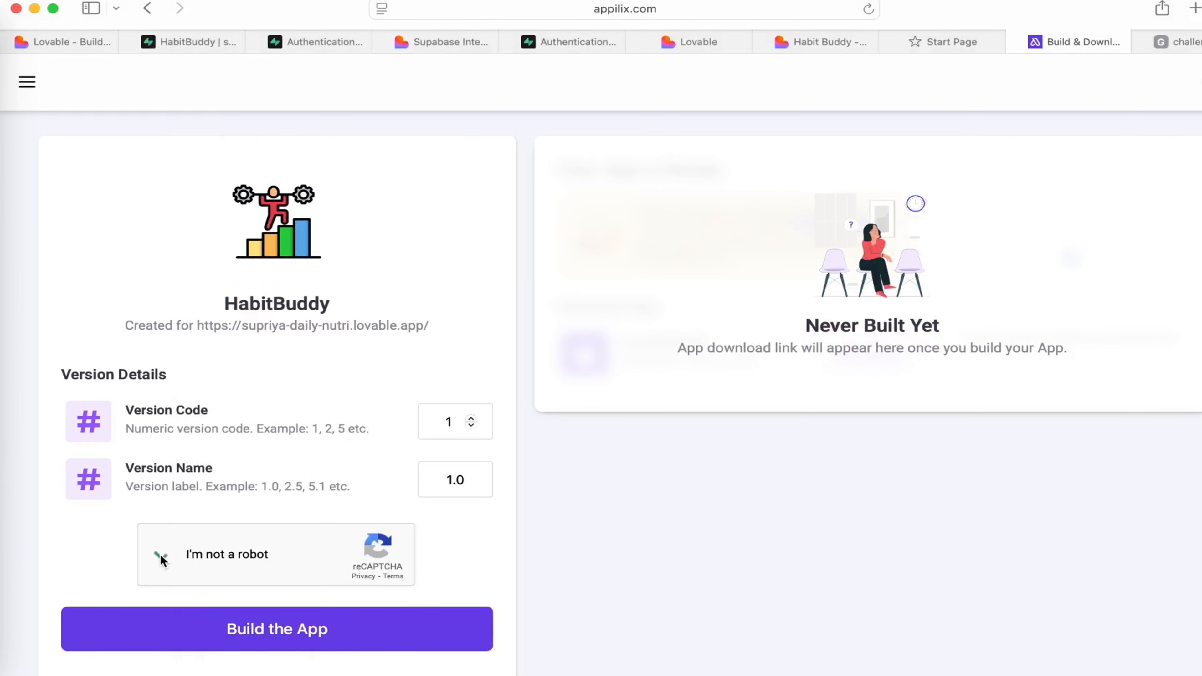
{"action": "left_click", "coordinate": [299, 643]}
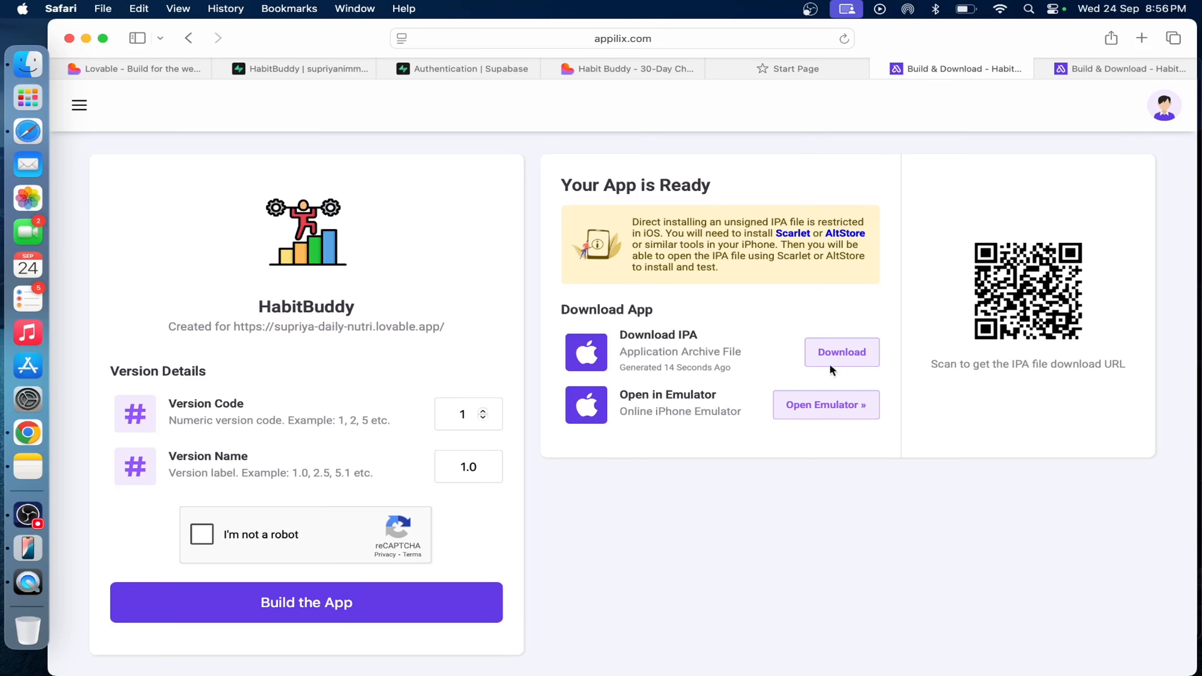
Request the download of the generated IPA file and decline the download permission for appilix.com.
{"action": "left_click", "coordinate": [852, 353]}
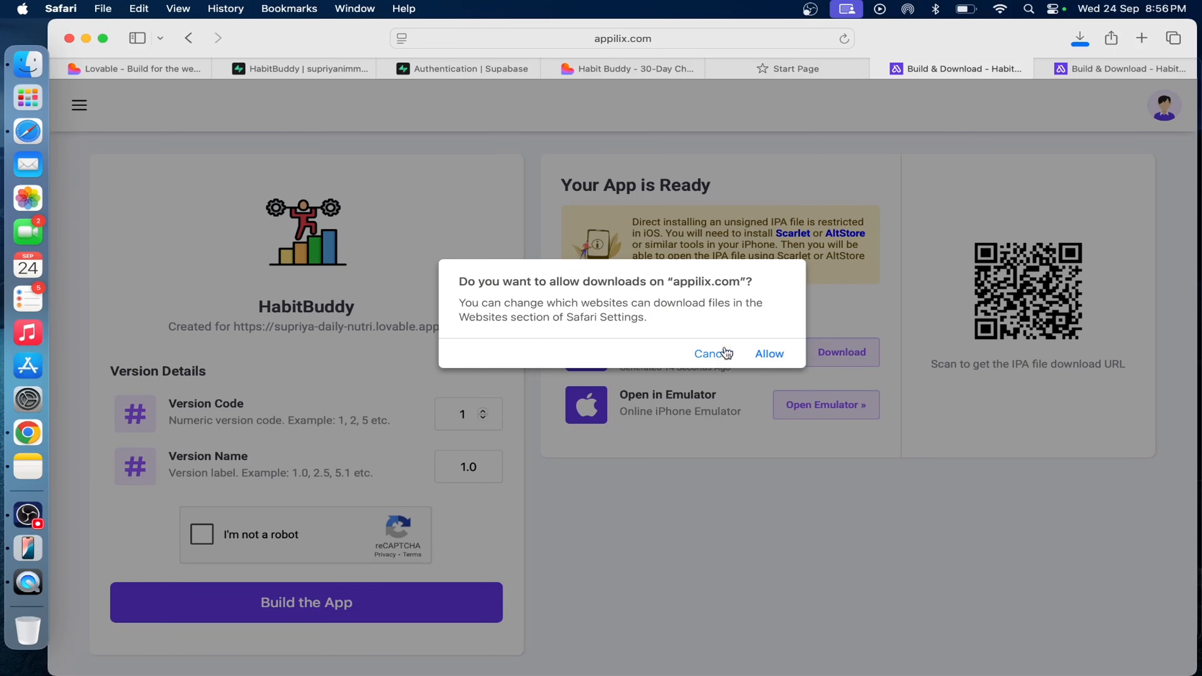
{"action": "left_click", "coordinate": [723, 355]}
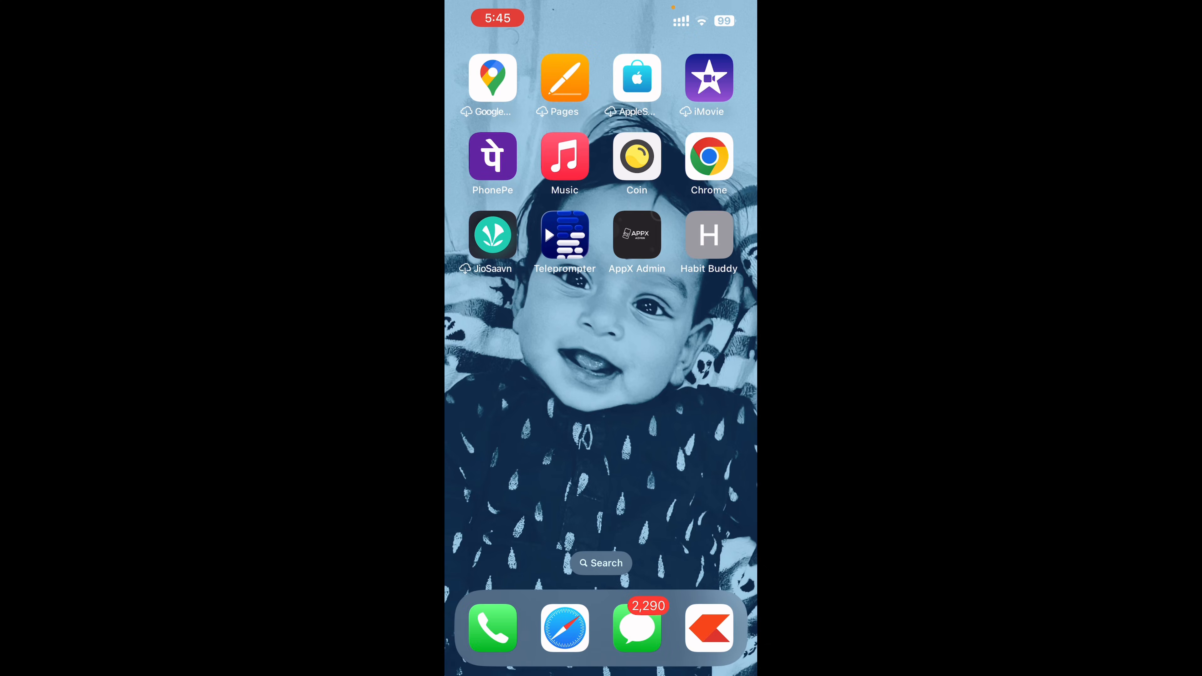
Open the Habit Buddy app from the iPhone home screen and sign in with the saved email and password.
{"action": "left_click", "coordinate": [709, 235]}
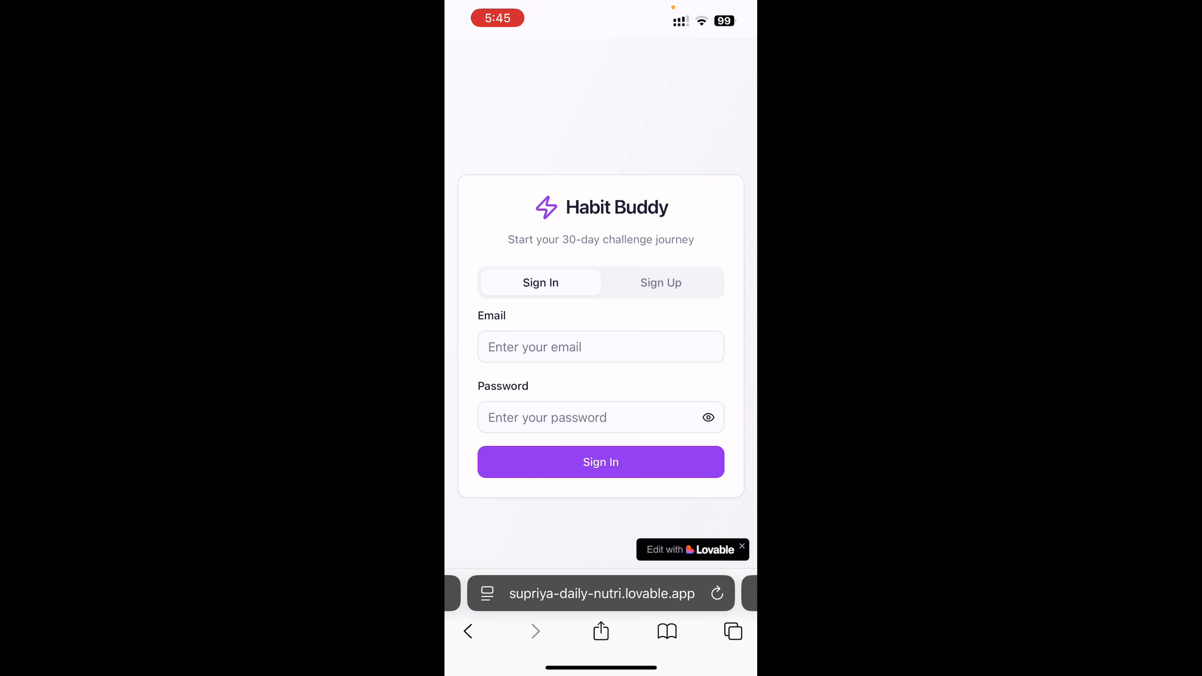
{"action": "left_click", "coordinate": [600, 347]}
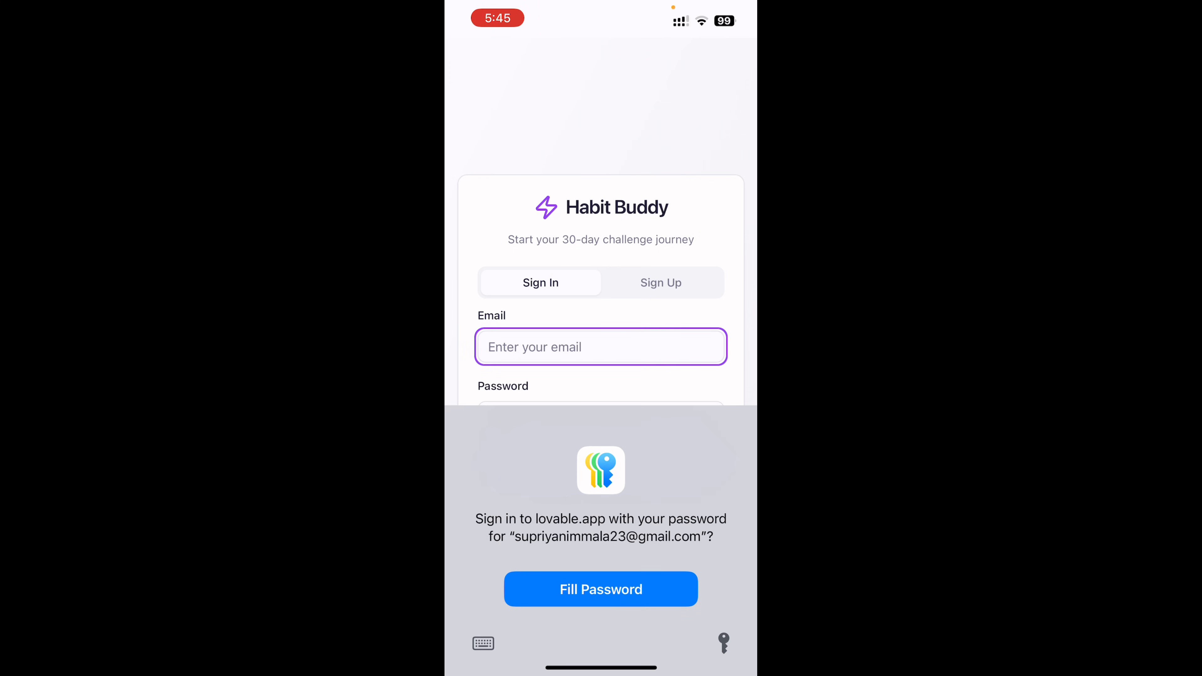
{"action": "left_click", "coordinate": [600, 589]}
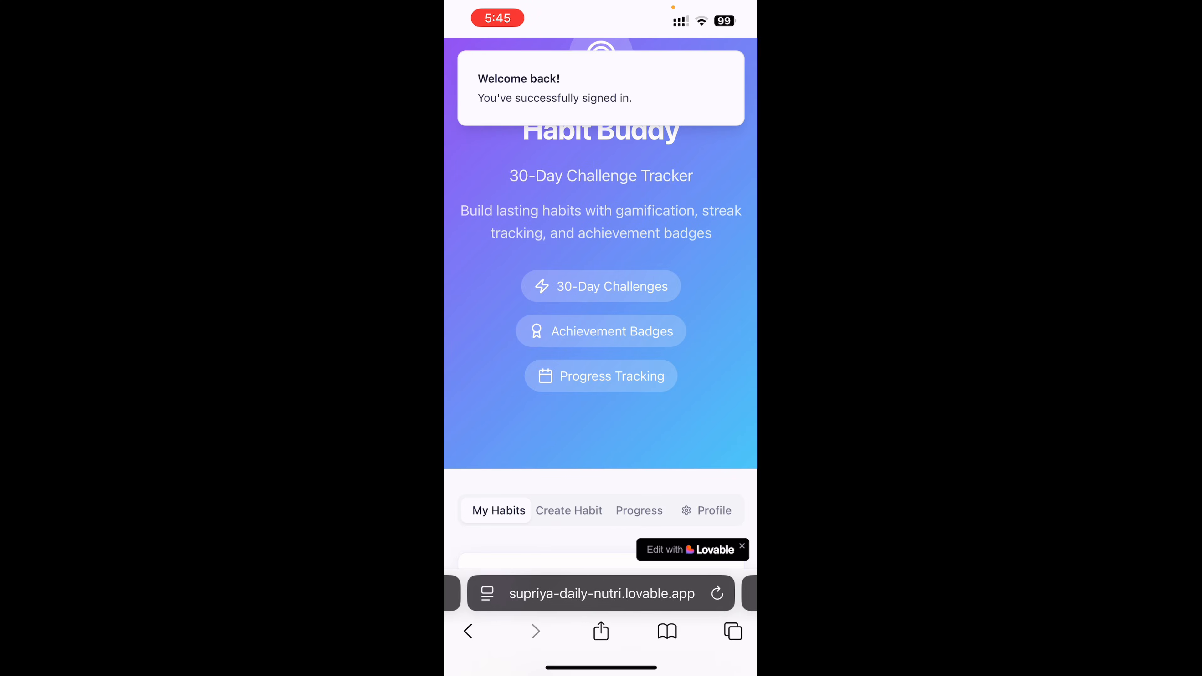
Examine the Create Habit page, including the custom habit form and the full list of Quick Start Templates.
{"action": "scroll", "coordinate": [601, 332], "scroll_direction": "down", "scroll_amount": 5}
{"action": "left_click", "coordinate": [569, 260]}
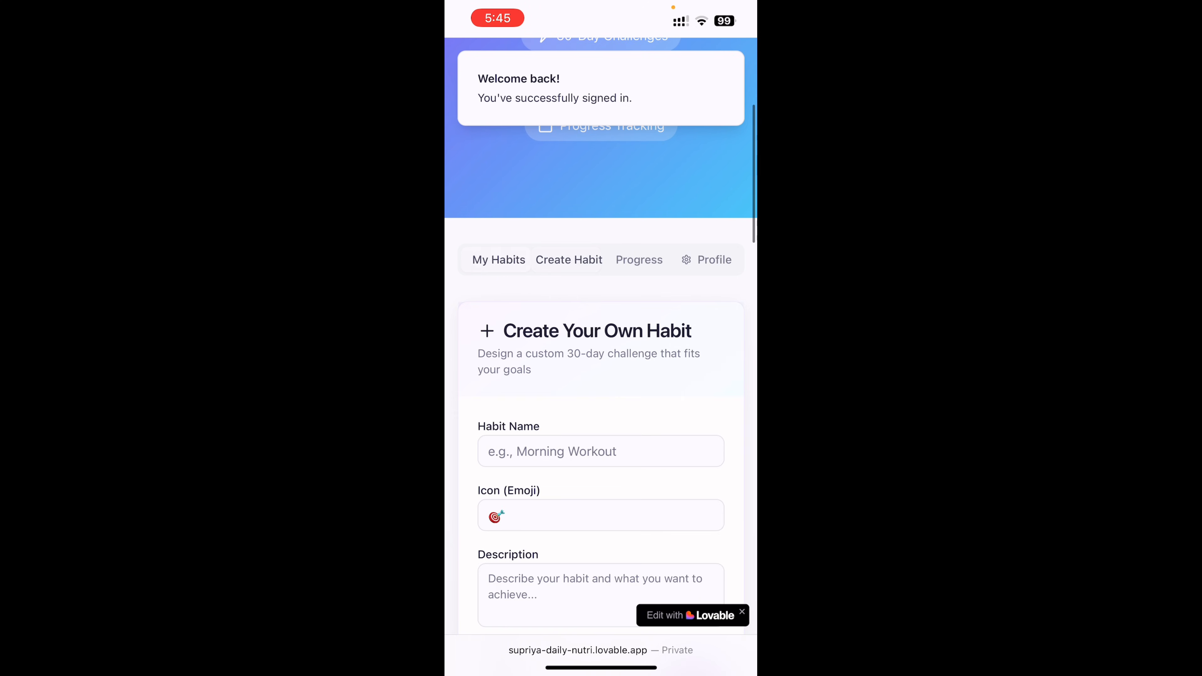
{"action": "scroll", "coordinate": [600, 331], "scroll_direction": "down", "scroll_amount": 6}
{"action": "scroll", "coordinate": [600, 331], "scroll_direction": "up", "scroll_amount": 2}
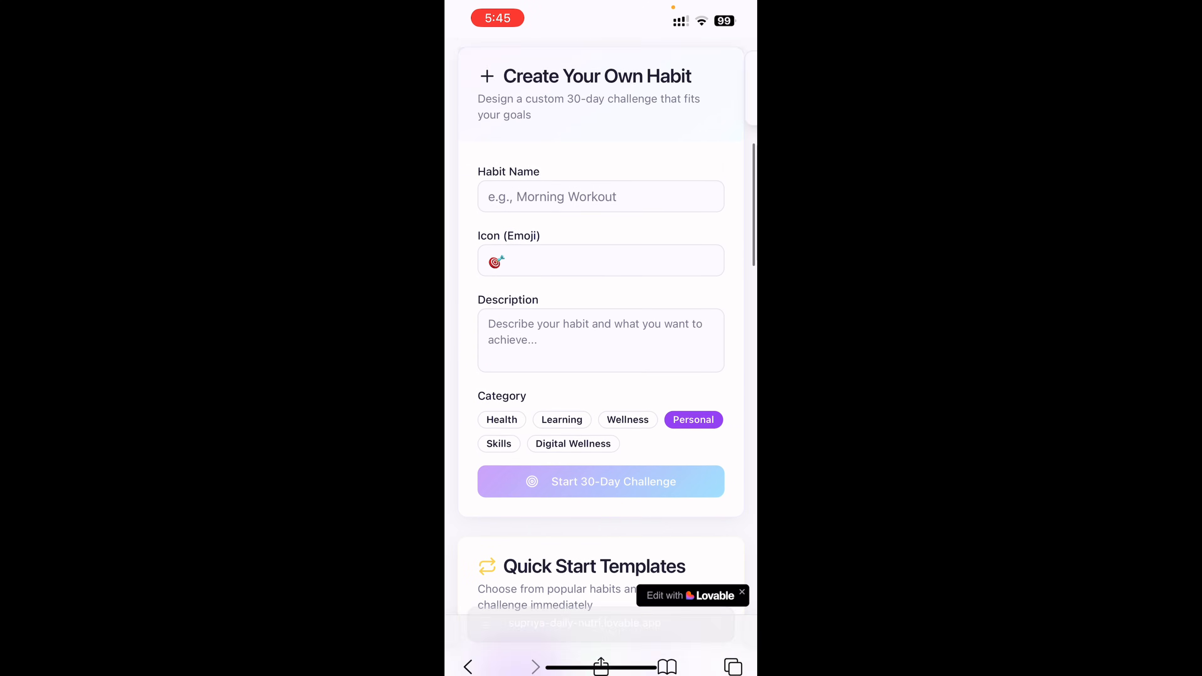
{"action": "scroll", "coordinate": [601, 331], "scroll_direction": "down", "scroll_amount": 15}
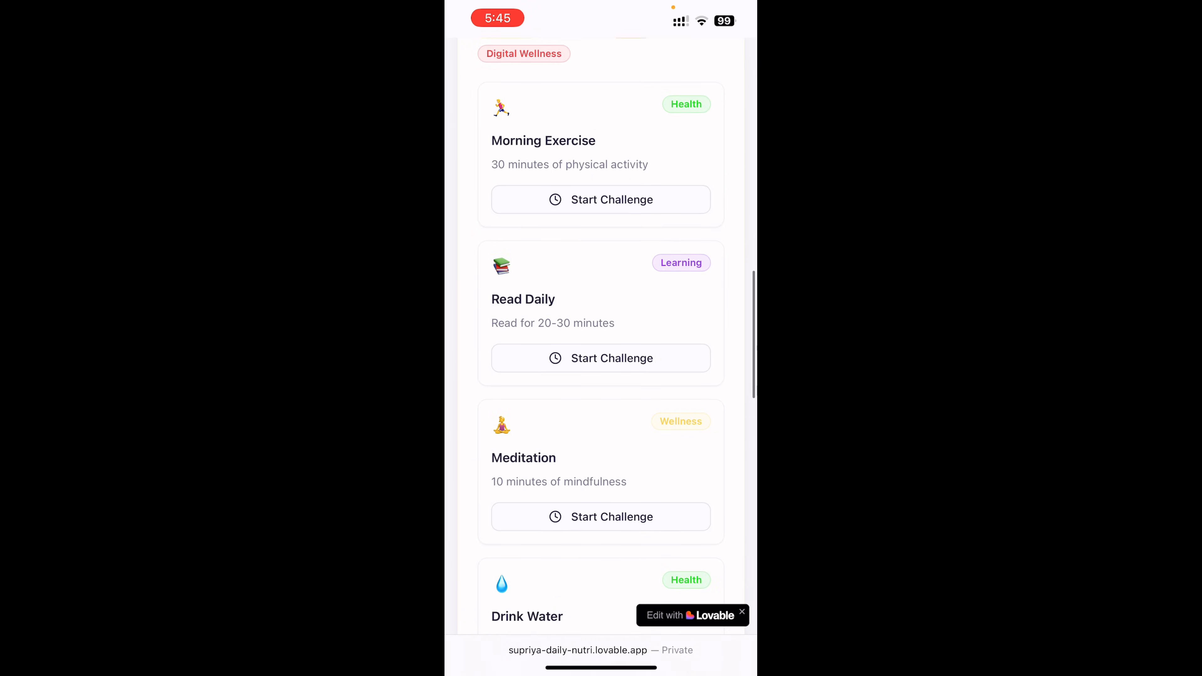
{"action": "scroll", "coordinate": [600, 332], "scroll_direction": "down", "scroll_amount": 10}
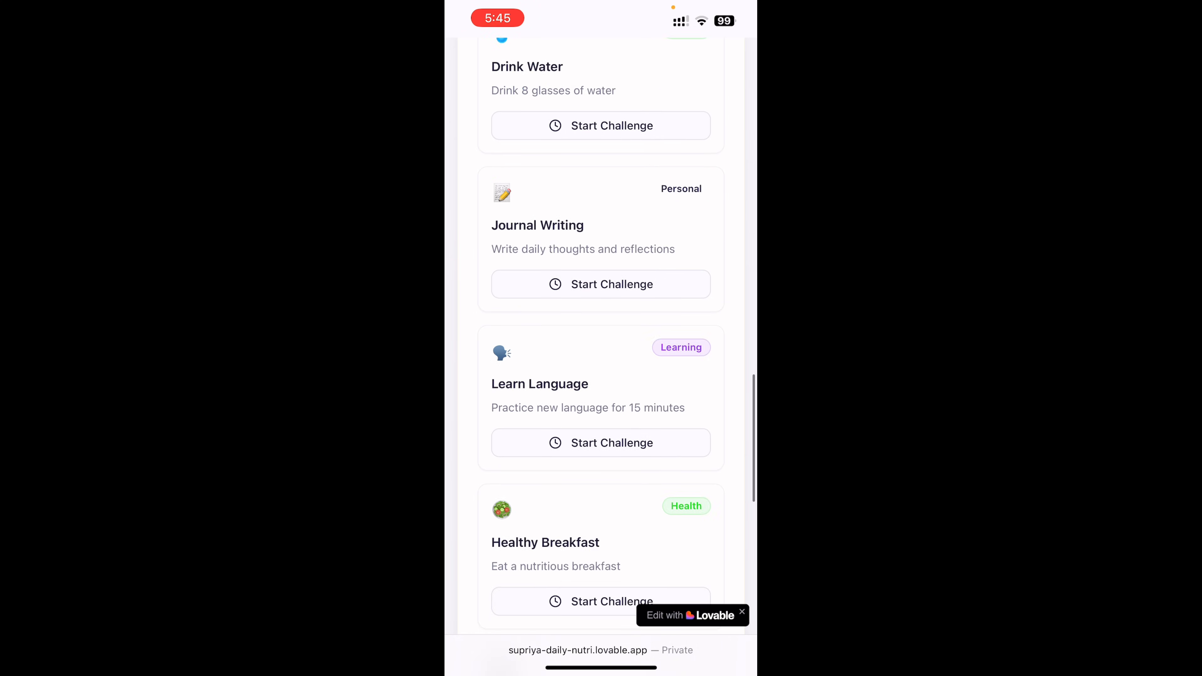
{"action": "scroll", "coordinate": [601, 331], "scroll_direction": "down", "scroll_amount": 7}
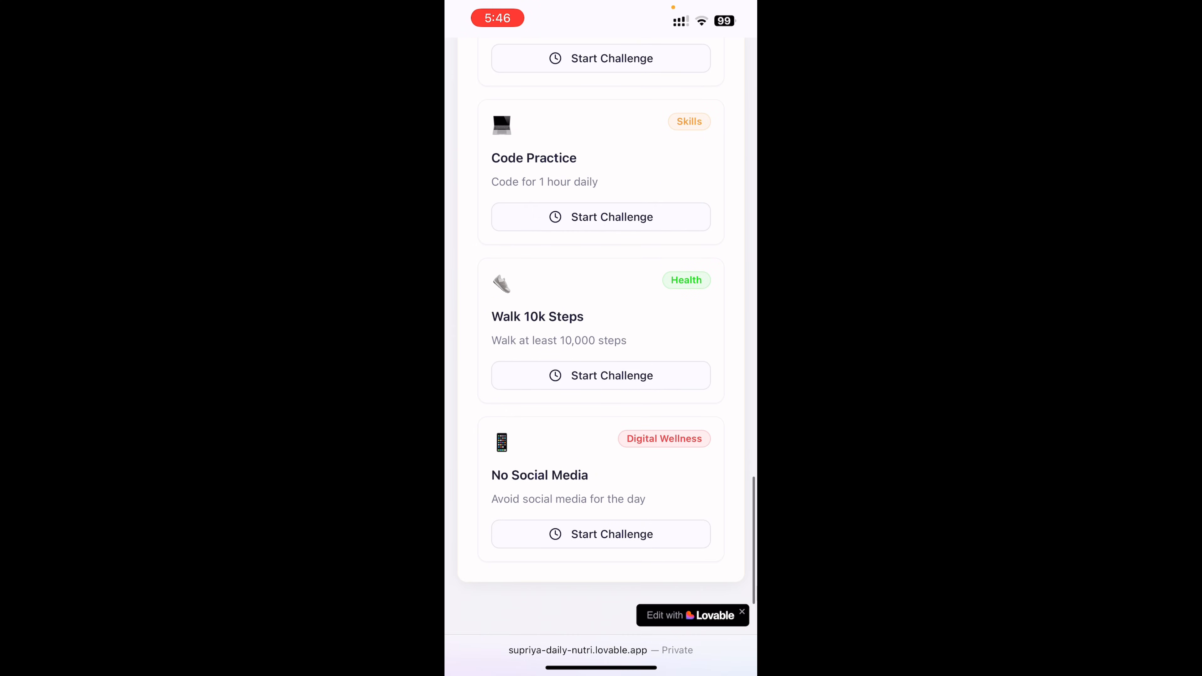
{"action": "scroll", "coordinate": [601, 331], "scroll_direction": "up", "scroll_amount": 20}
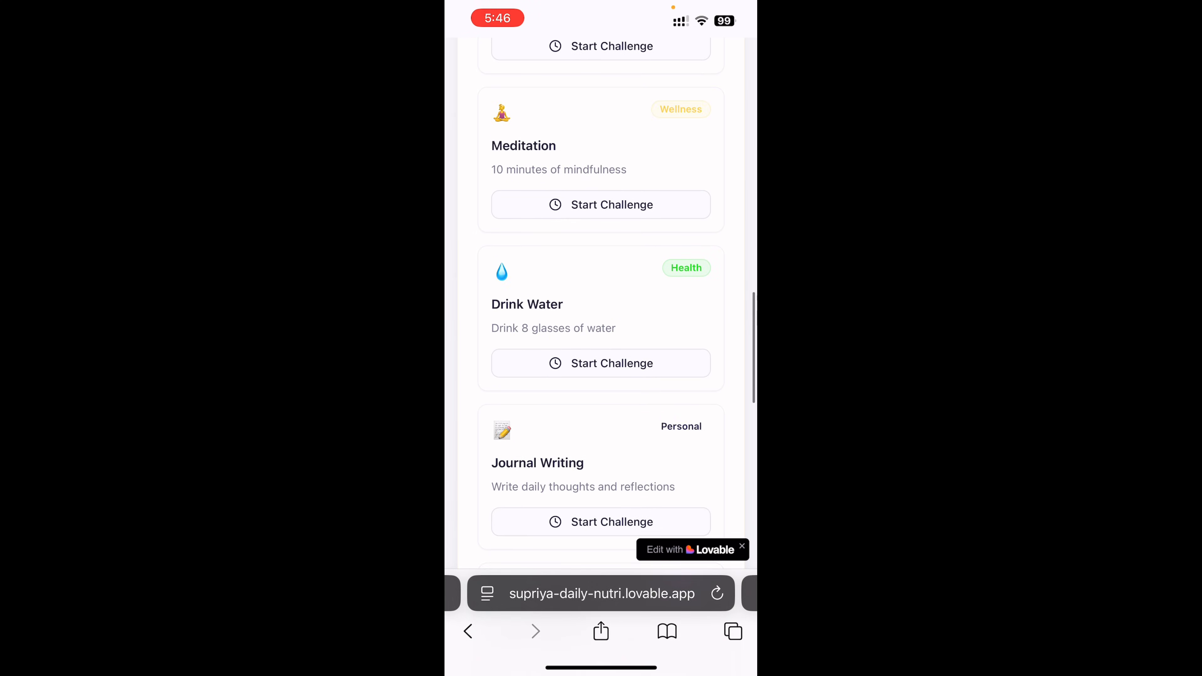
{"action": "scroll", "coordinate": [600, 332], "scroll_direction": "up", "scroll_amount": 14}
{"action": "scroll", "coordinate": [600, 332], "scroll_direction": "down", "scroll_amount": 1}
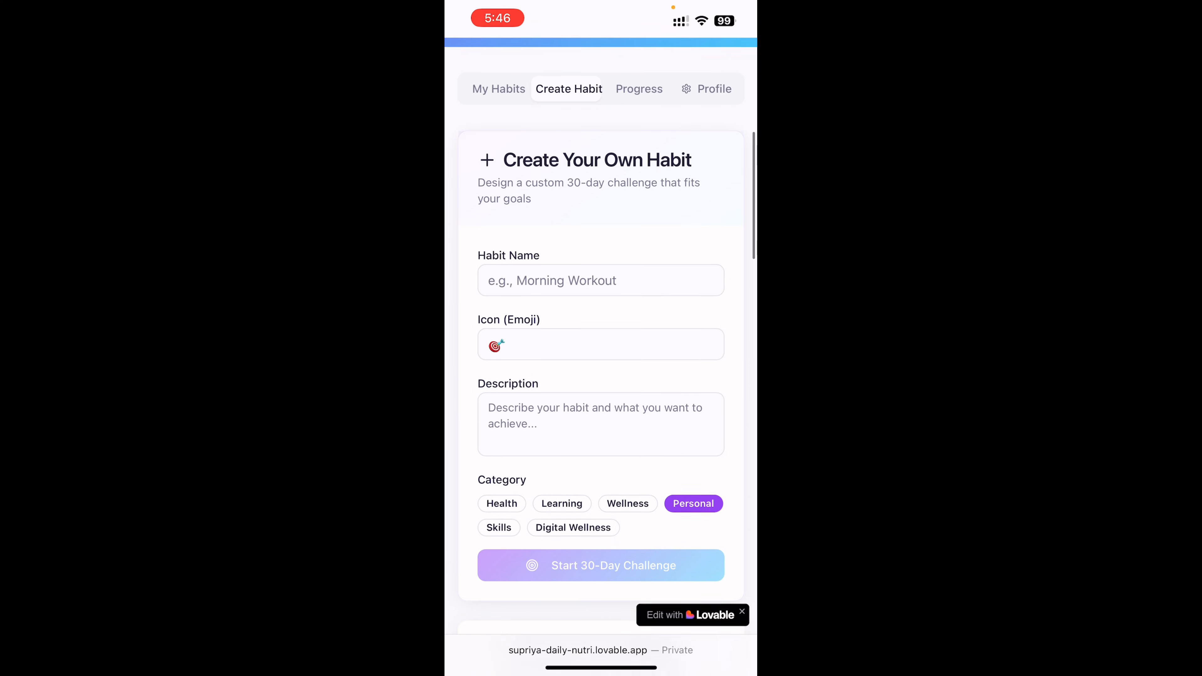
Review the habit statistics and weekly progress on the Progress page and the fields of the Profile Setup form.
{"action": "left_click", "coordinate": [639, 79]}
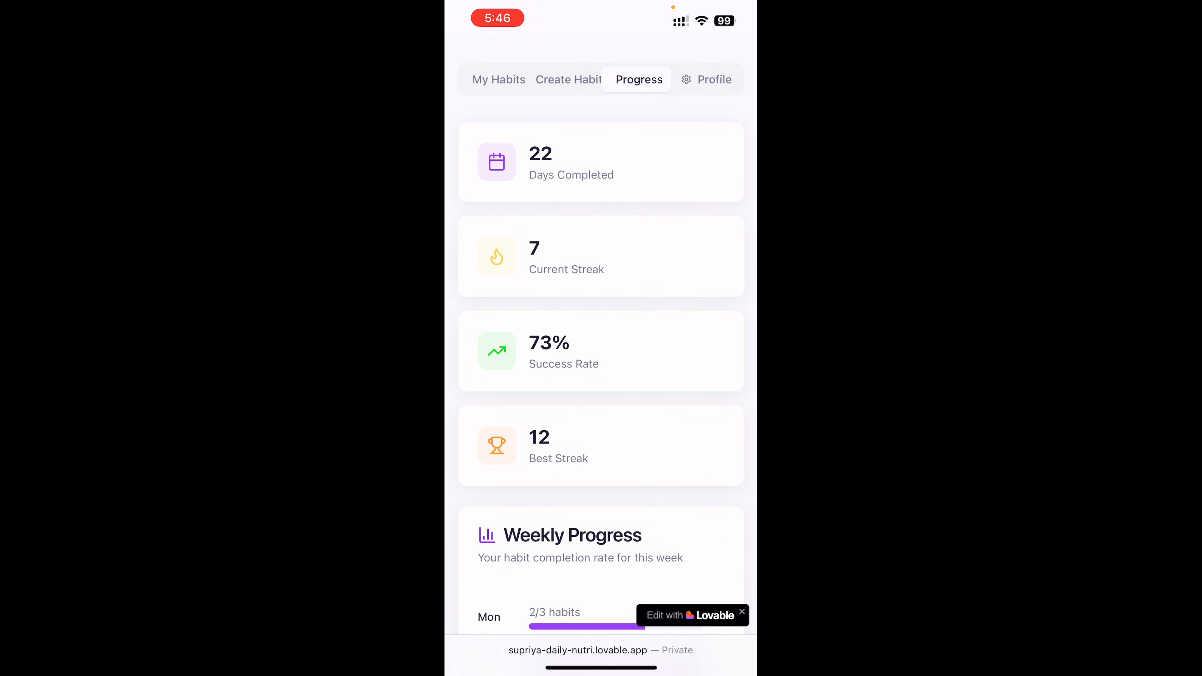
{"action": "scroll", "coordinate": [600, 331], "scroll_direction": "down", "scroll_amount": 7}
{"action": "scroll", "coordinate": [601, 332], "scroll_direction": "up", "scroll_amount": 7}
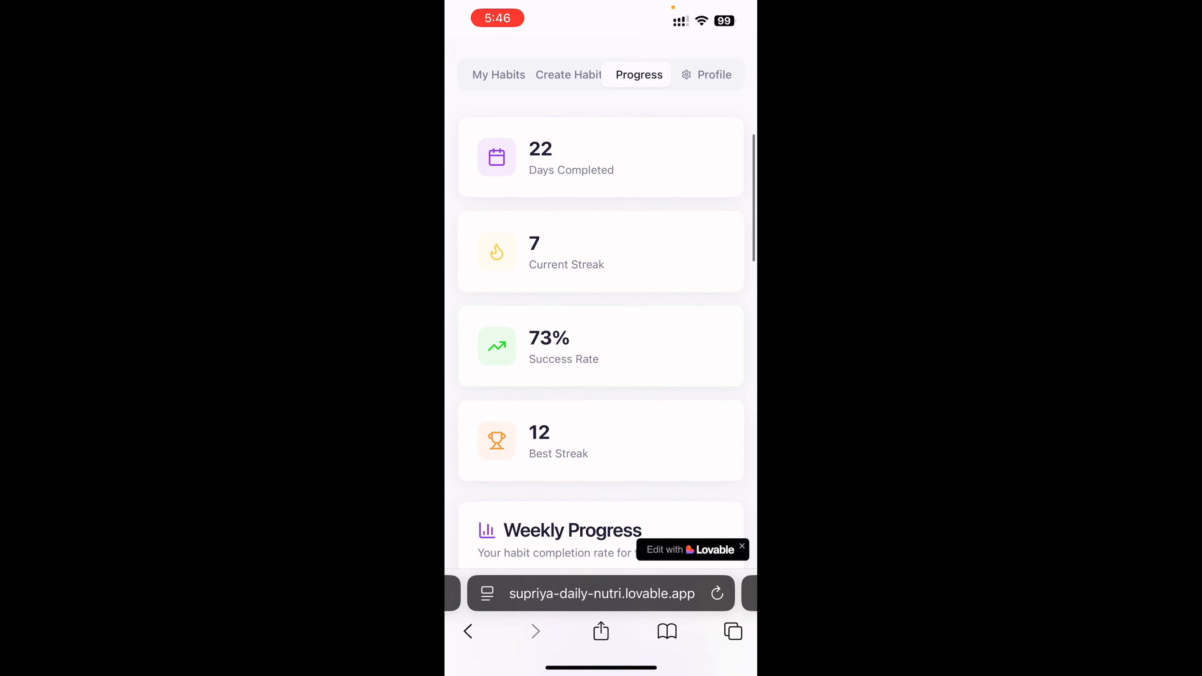
{"action": "scroll", "coordinate": [601, 331], "scroll_direction": "up", "scroll_amount": 2}
{"action": "left_click", "coordinate": [711, 166]}
{"action": "scroll", "coordinate": [600, 332], "scroll_direction": "down", "scroll_amount": 5}
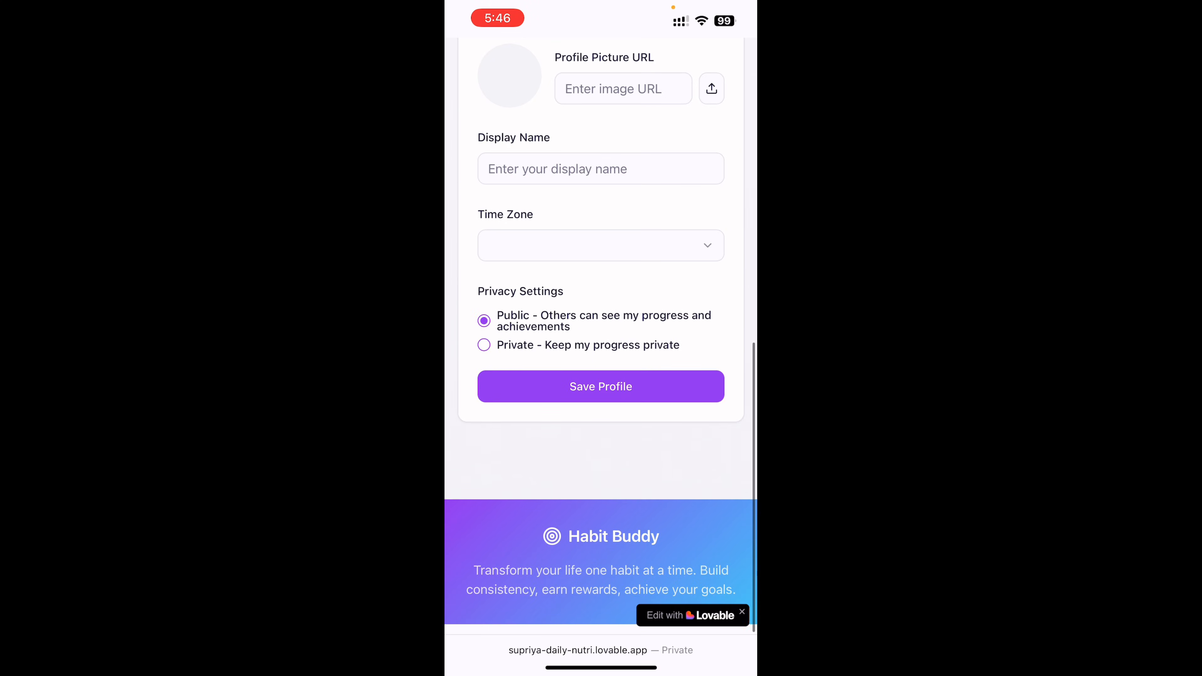
{"action": "scroll", "coordinate": [601, 332], "scroll_direction": "up", "scroll_amount": 5}
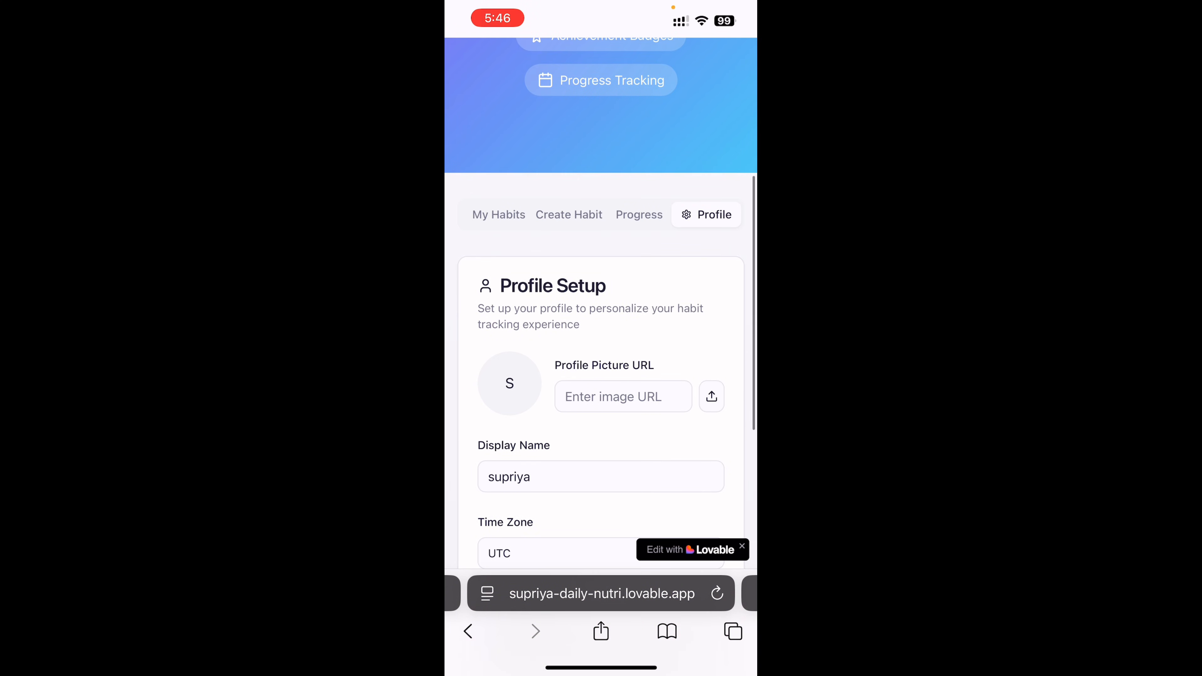
Filter the Quick Start Templates by Health, Learning, Wellness, Personal, Skills and Digital Wellness in turn, then return to All Categories.
{"action": "left_click", "coordinate": [639, 215]}
{"action": "left_click", "coordinate": [569, 214]}
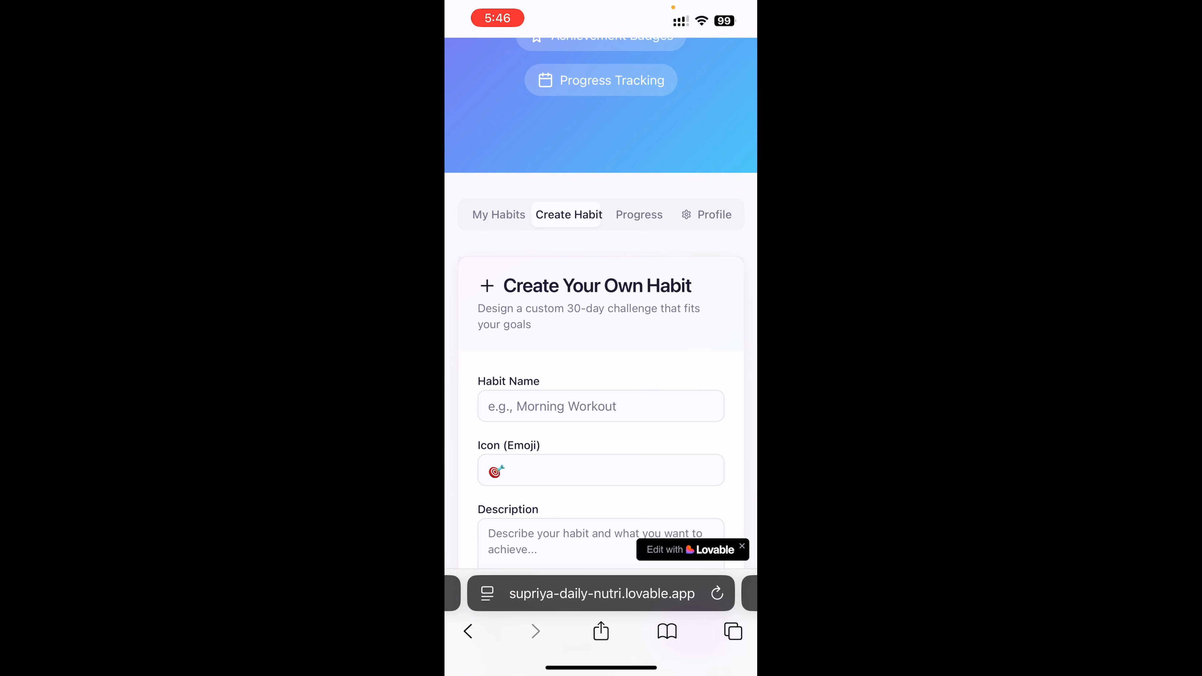
{"action": "scroll", "coordinate": [601, 332], "scroll_direction": "down", "scroll_amount": 10}
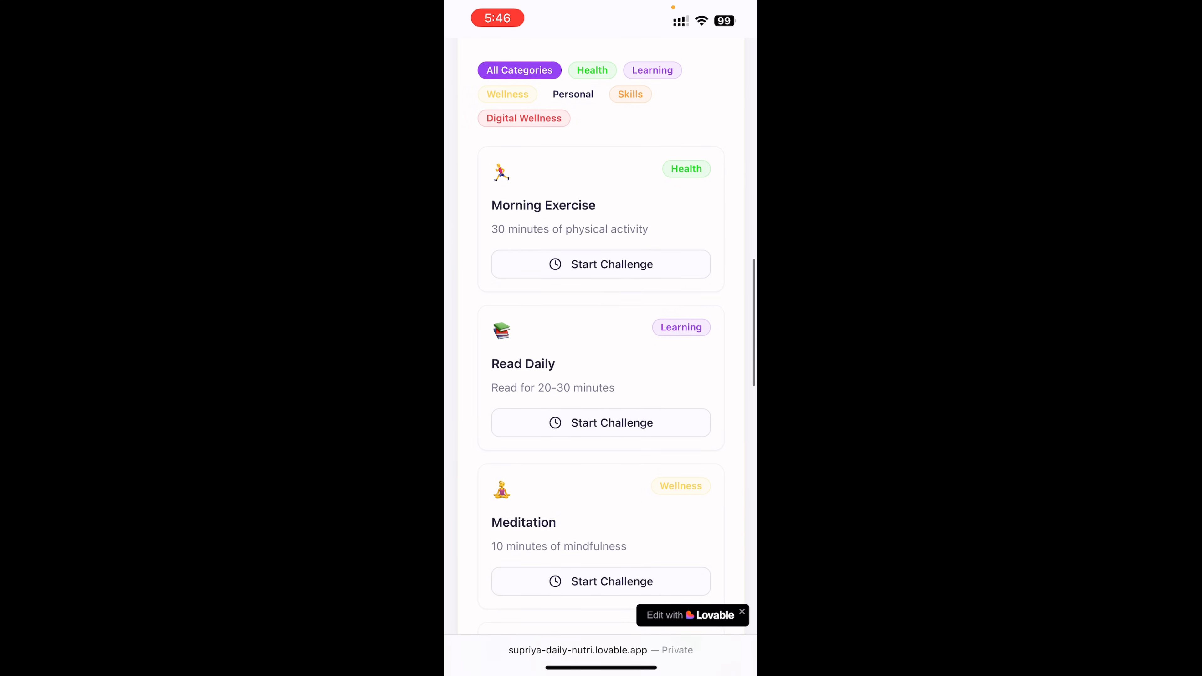
{"action": "scroll", "coordinate": [601, 331], "scroll_direction": "up", "scroll_amount": 2}
{"action": "left_click", "coordinate": [592, 149]}
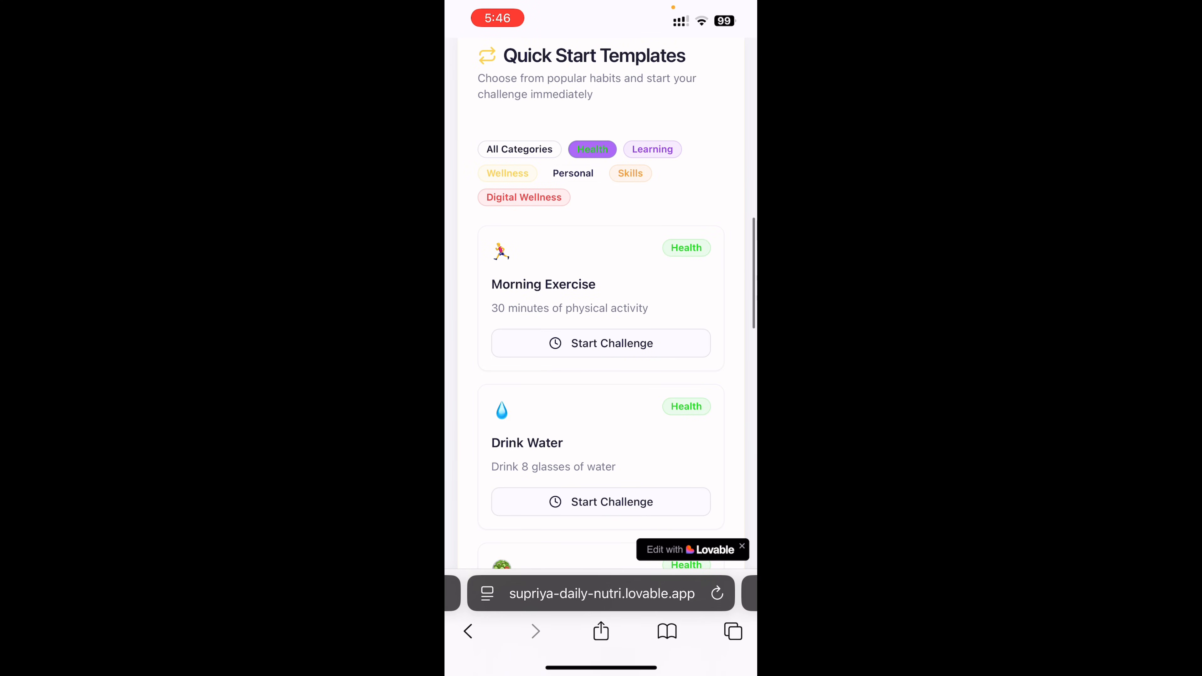
{"action": "left_click", "coordinate": [653, 149]}
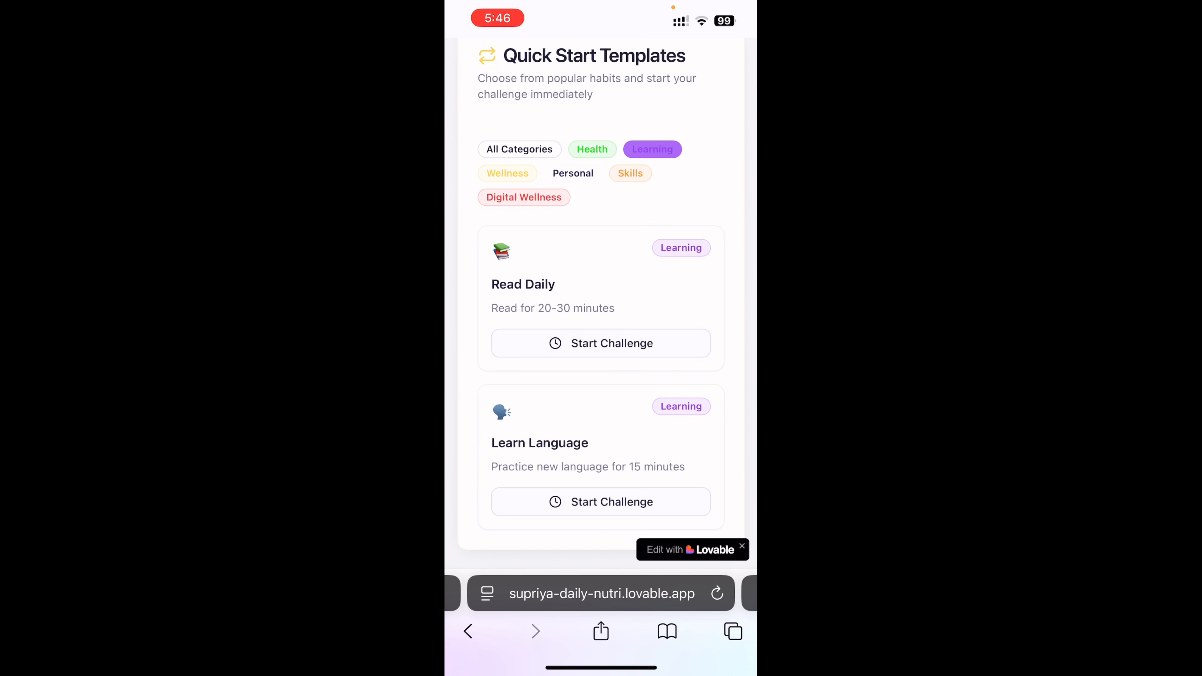
{"action": "scroll", "coordinate": [600, 344], "scroll_direction": "down", "scroll_amount": 2}
{"action": "left_click", "coordinate": [507, 138]}
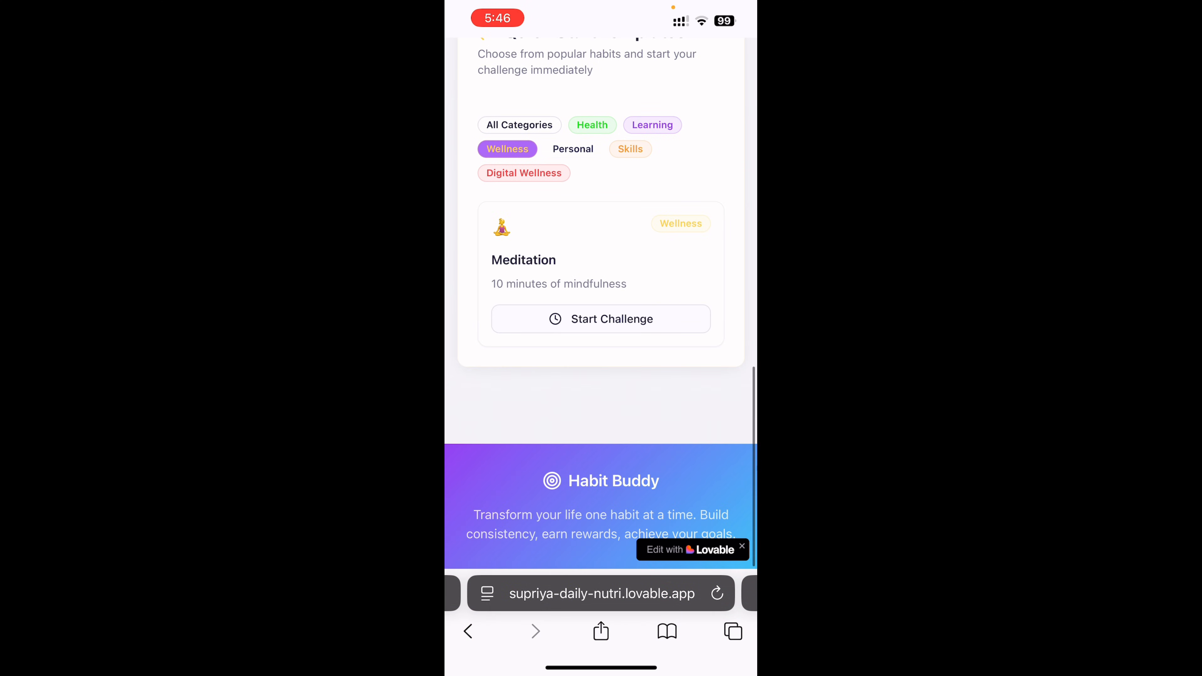
{"action": "left_click", "coordinate": [573, 149]}
{"action": "left_click", "coordinate": [631, 149]}
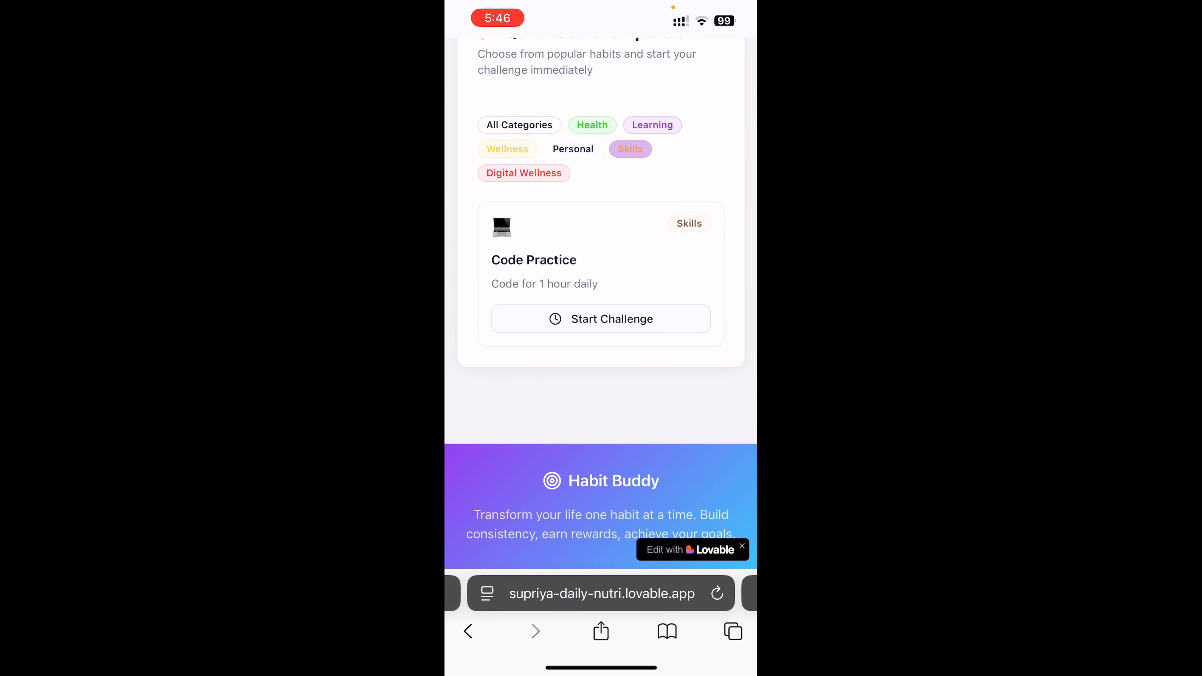
{"action": "left_click", "coordinate": [524, 174]}
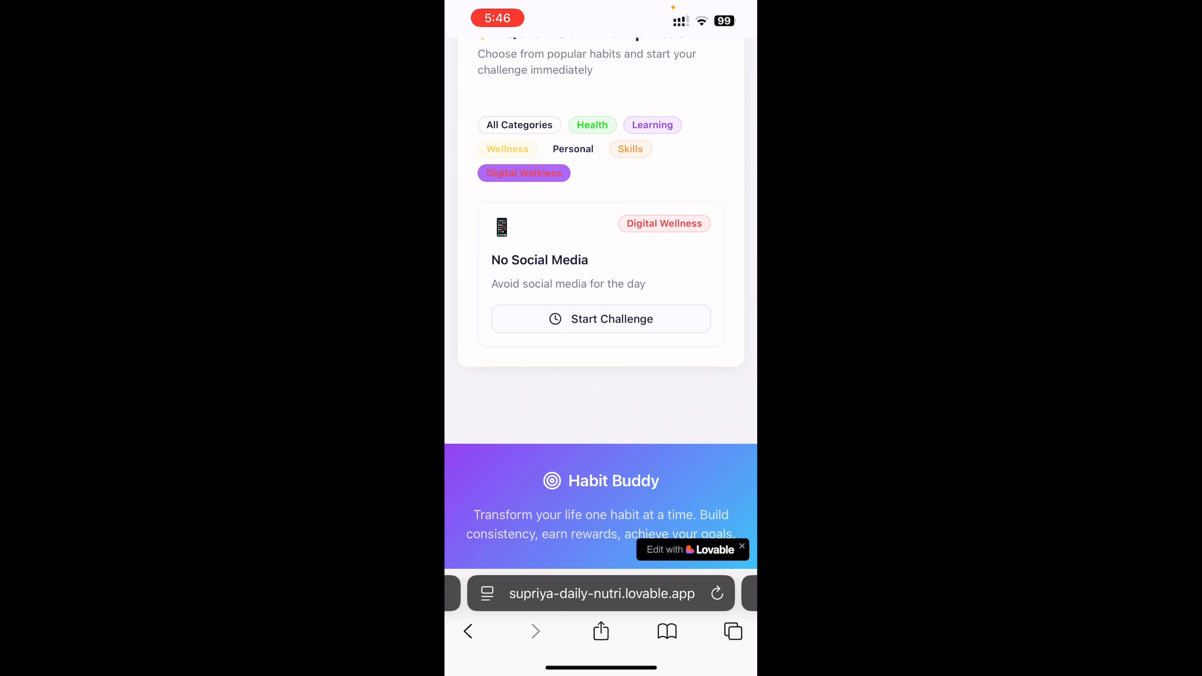
{"action": "left_click", "coordinate": [519, 125]}
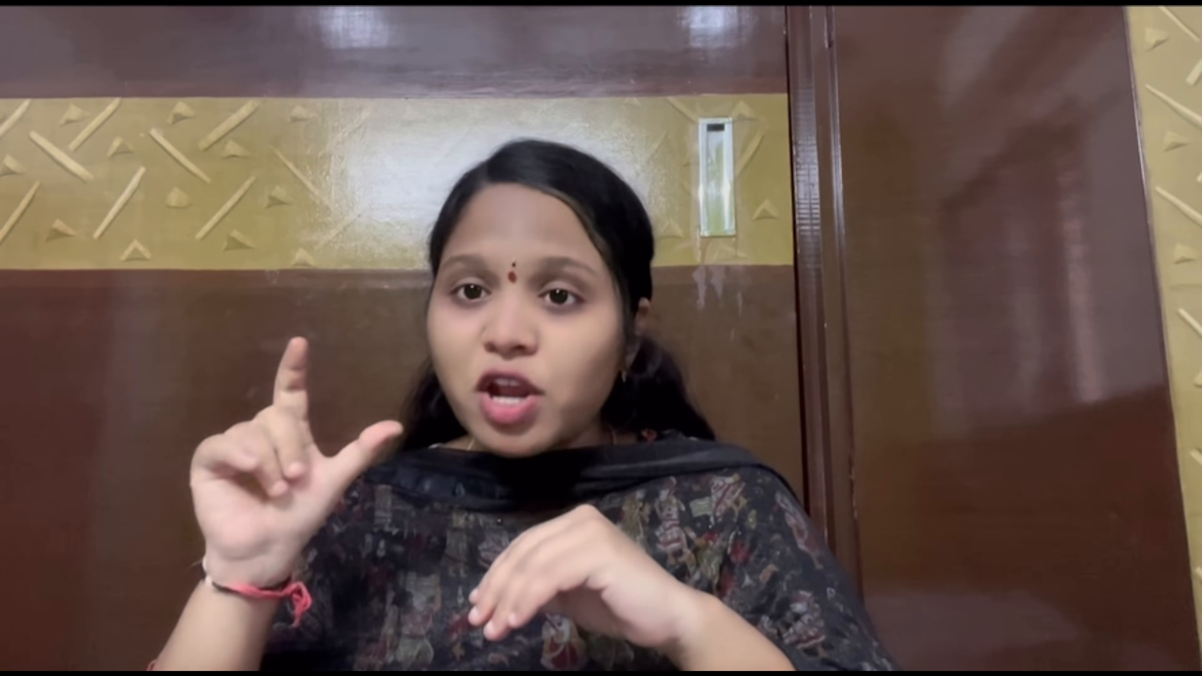